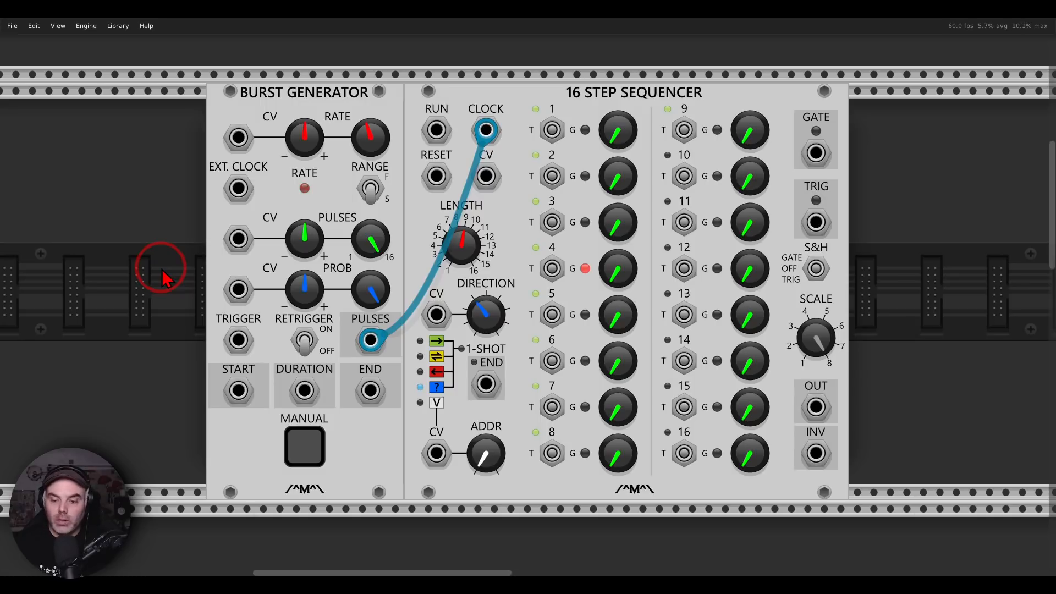
Switch to the Photos window and check the list of names with their assigned numbers
click(807, 589)
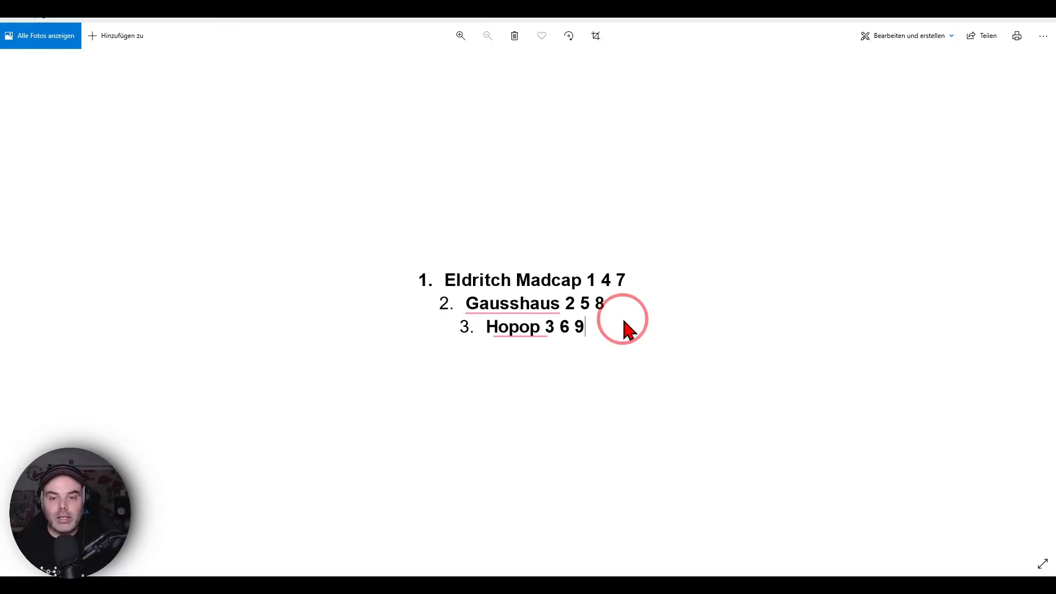
mouse_move(627, 266)
mouse_down()
mouse_move(651, 275)
mouse_move(591, 312)
mouse_up()
click(557, 584)
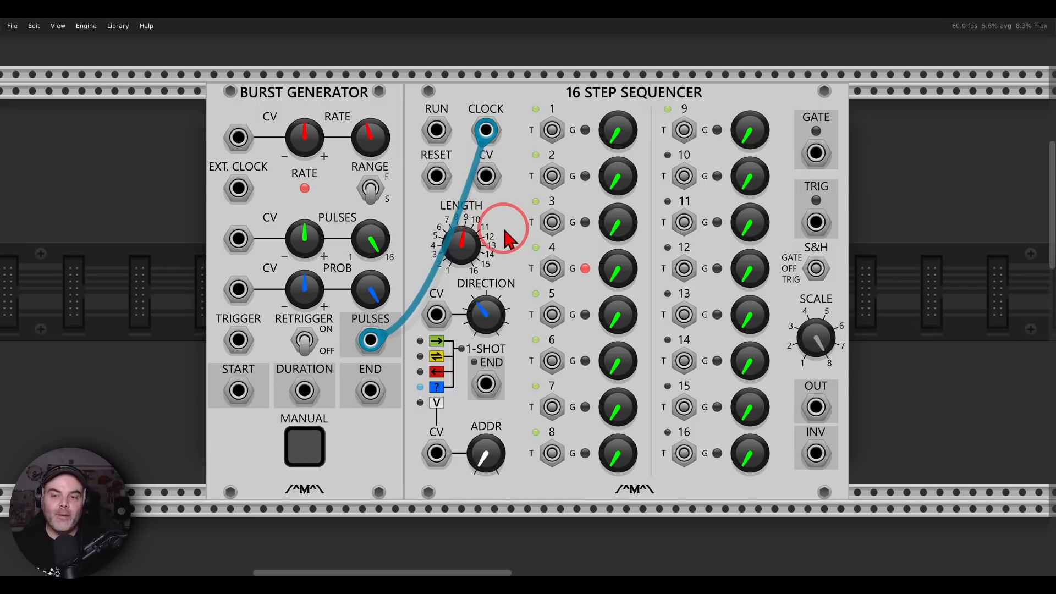
Fire the Burst Generator's manual trigger to draw a random sequencer step and look it up in the numbered list
click(316, 454)
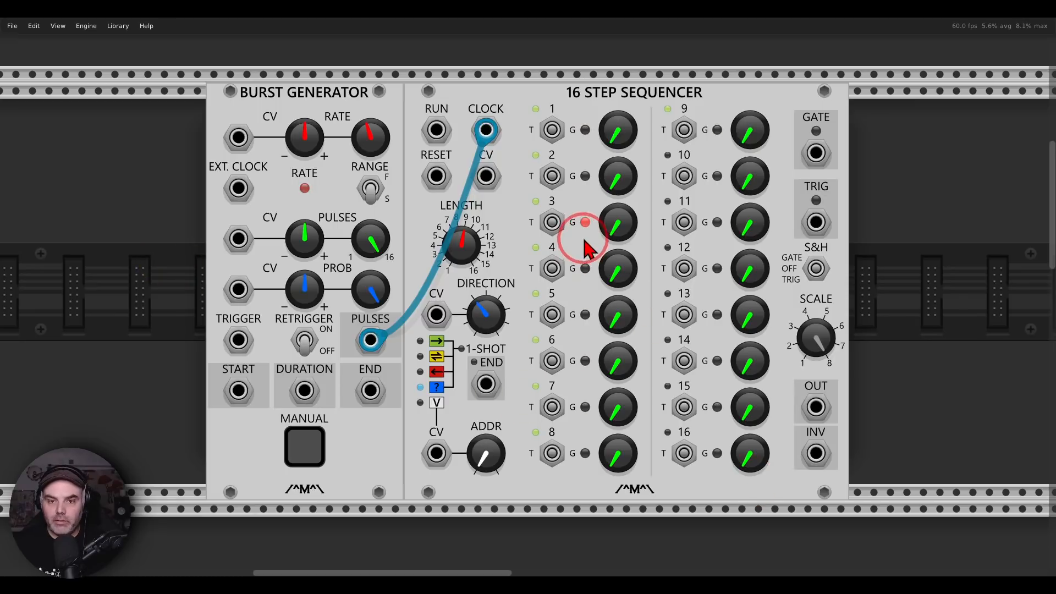
mouse_move(779, 572)
click(704, 523)
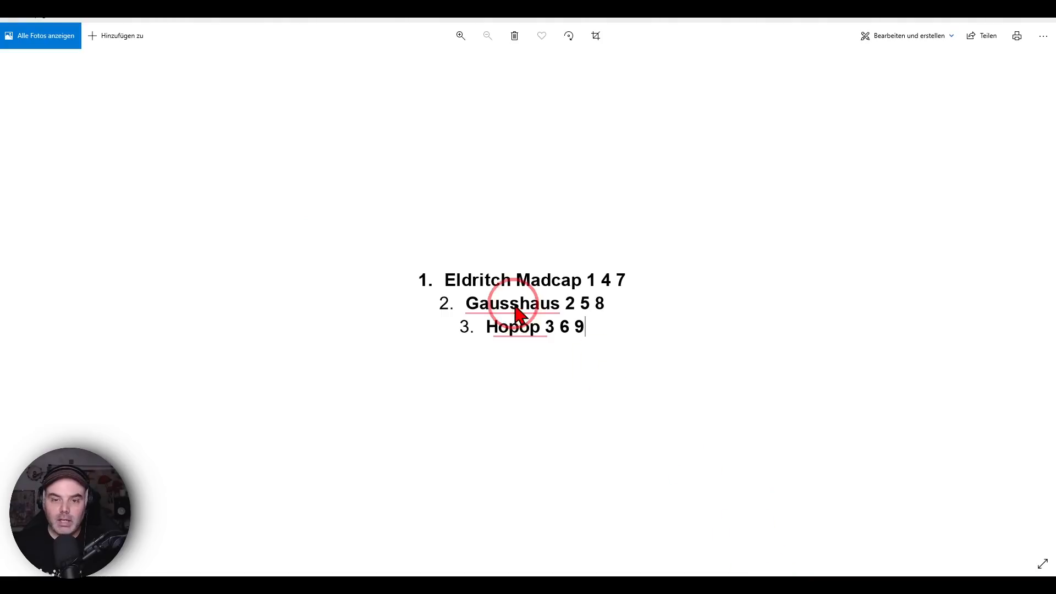
mouse_move(606, 316)
mouse_down()
mouse_move(495, 311)
mouse_move(446, 339)
mouse_move(596, 351)
mouse_move(605, 314)
mouse_up()
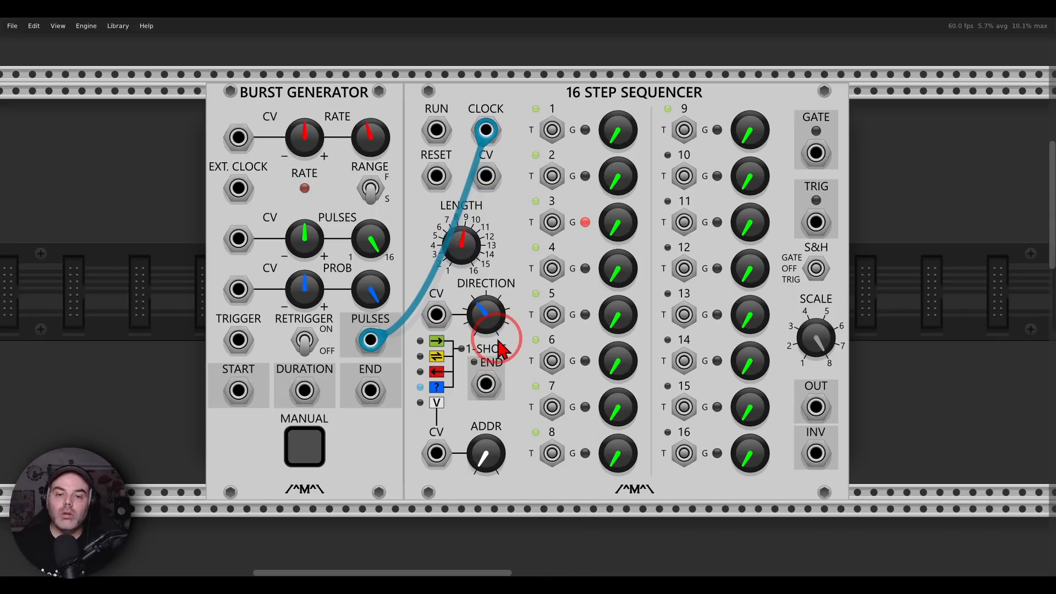
Read the viewer's question about muddy and clashing sounds in the image 1.png, and return to the empty rack row below the mixer
scroll(499, 341, down, 2)
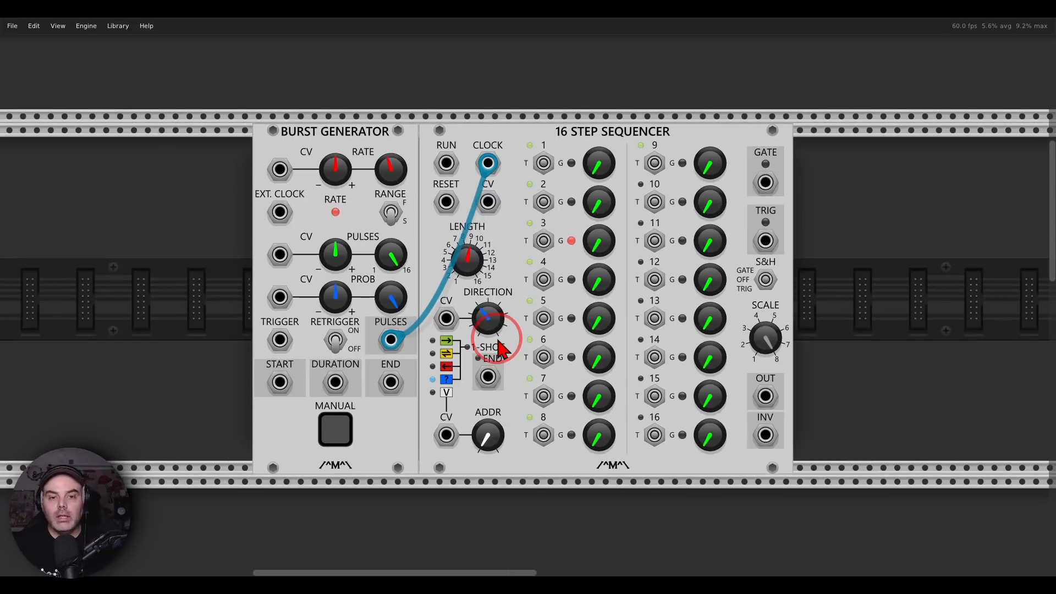
scroll(499, 341, down, 6)
scroll(499, 342, down, 2)
scroll(499, 344, down, 8)
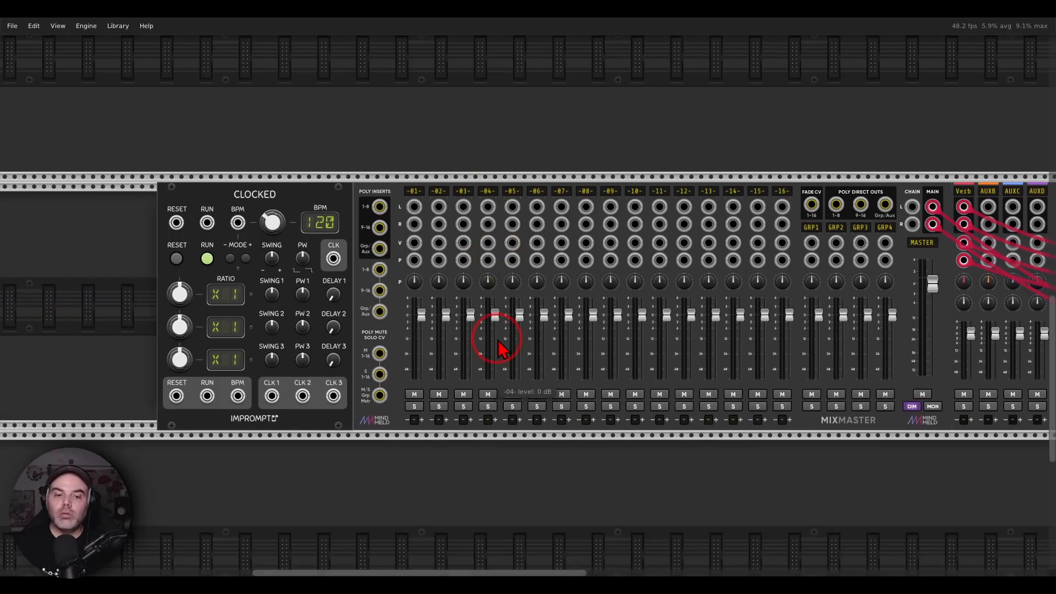
scroll(533, 378, down, 2)
drag(560, 386, 544, 350)
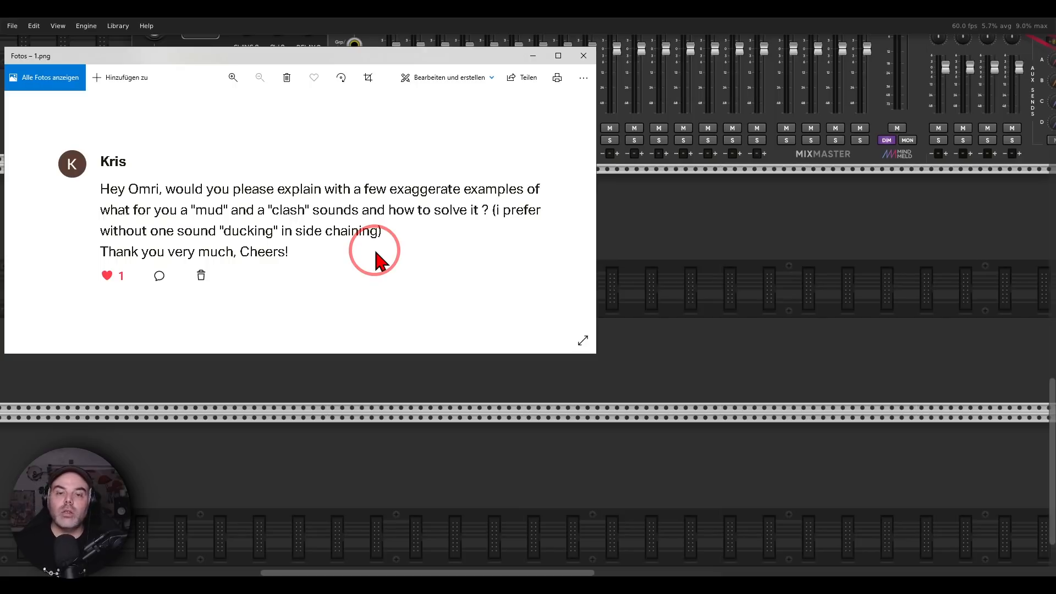
click(632, 289)
Import the prepared module selection from the folder "0" and place it in the rack below the MixMaster row
click(13, 25)
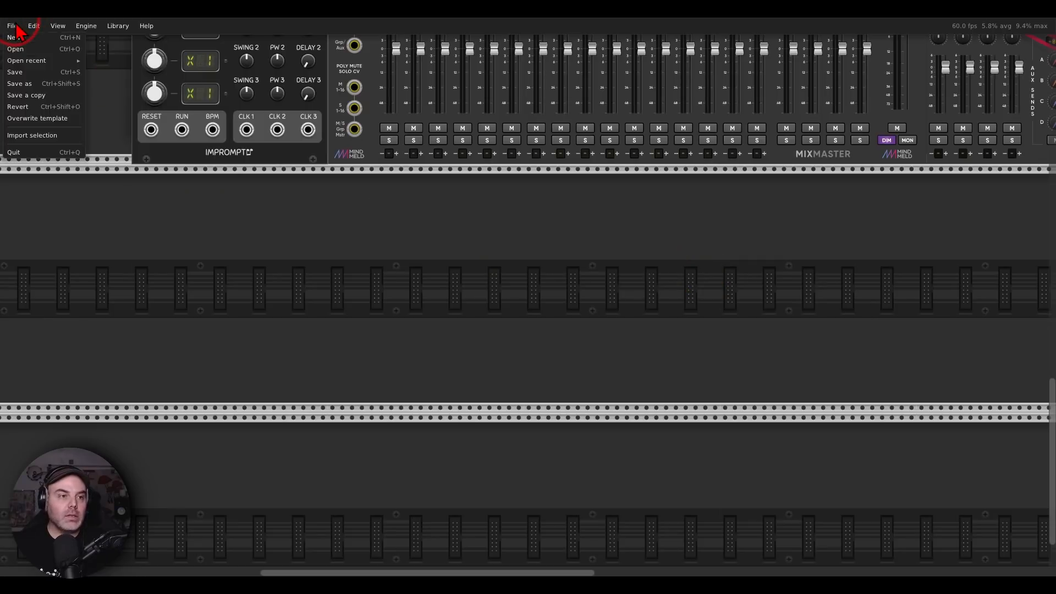
click(34, 136)
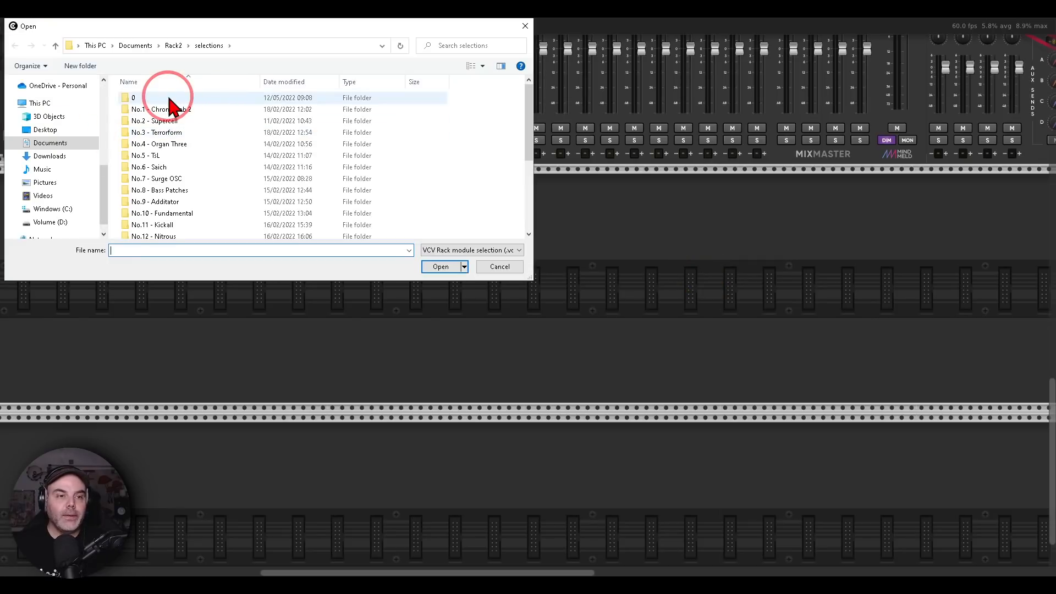
double_click(169, 99)
double_click(153, 153)
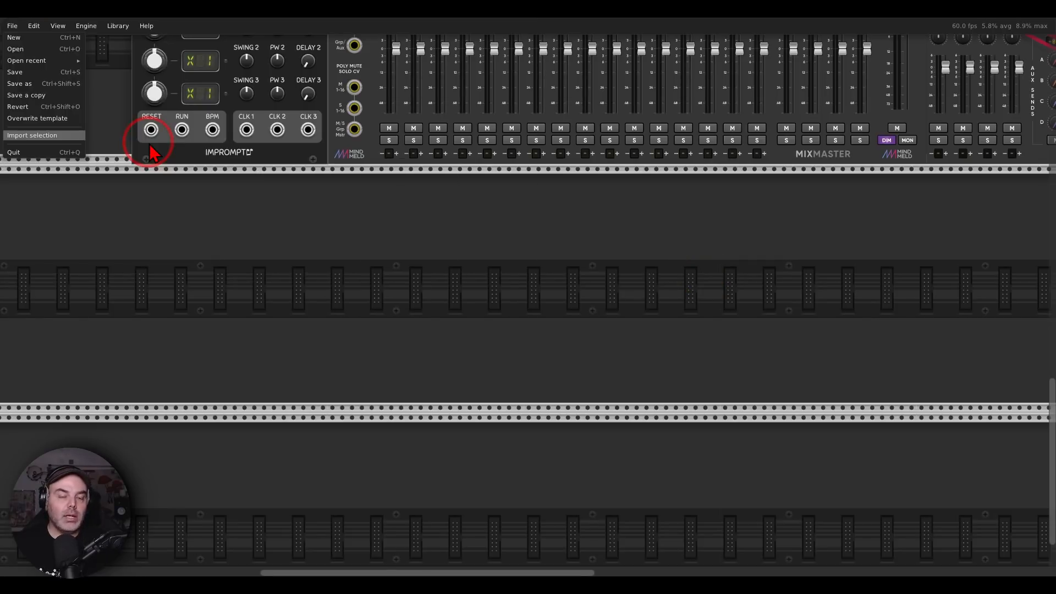
scroll(355, 363, down, 2)
drag(491, 397, 344, 259)
click(784, 352)
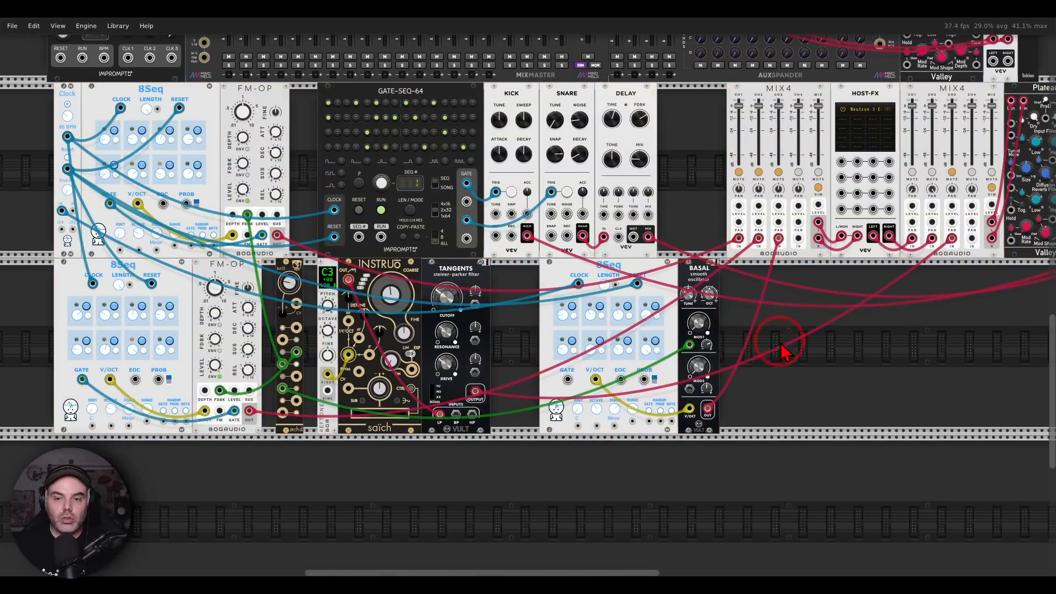
Examine the imported patch's sequencers, FM-OP voices, drums and MIX4 mixers
drag(807, 336, 656, 373)
drag(841, 347, 646, 375)
drag(886, 292, 901, 491)
key(1)
drag(622, 528, 990, 295)
click(301, 144)
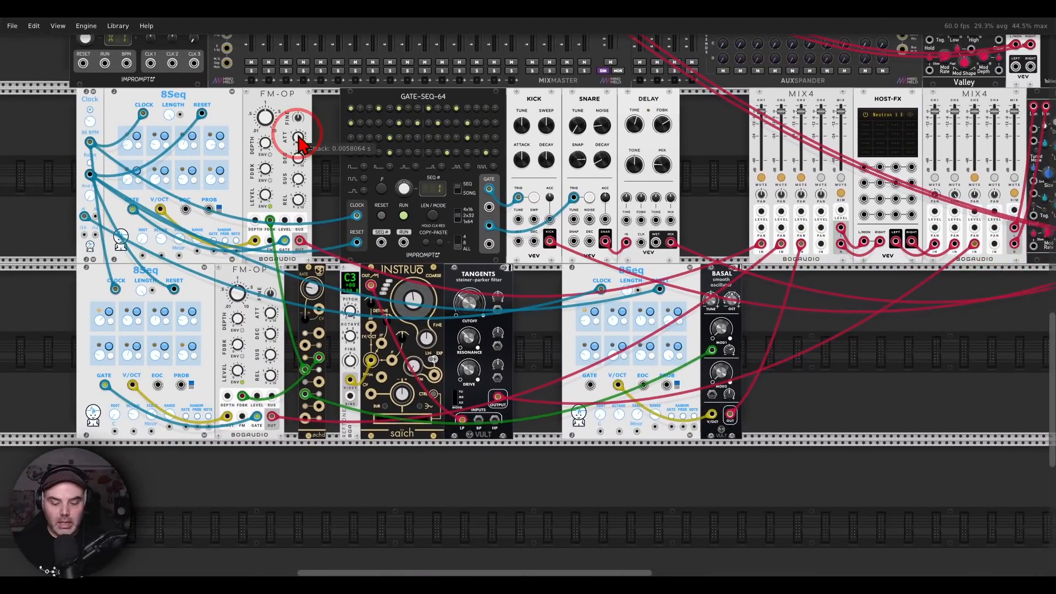
drag(301, 84, 300, 83)
mouse_move(278, 246)
mouse_down()
mouse_move(259, 249)
mouse_move(274, 256)
mouse_up()
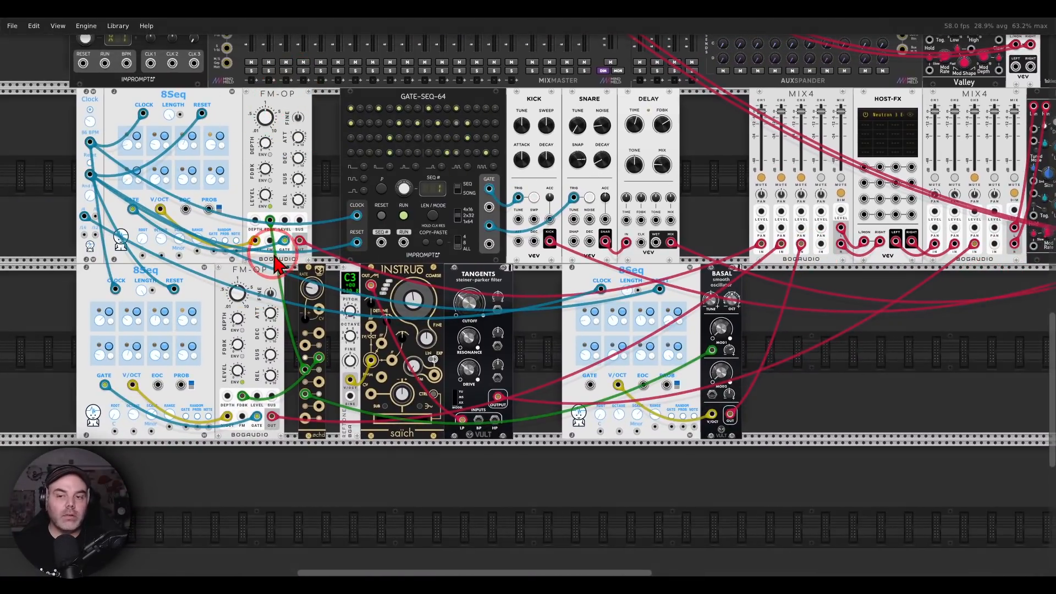
Unmute channel 1 on the first MIX4 and raise the gain adjustment of MixMaster track 16
click(762, 178)
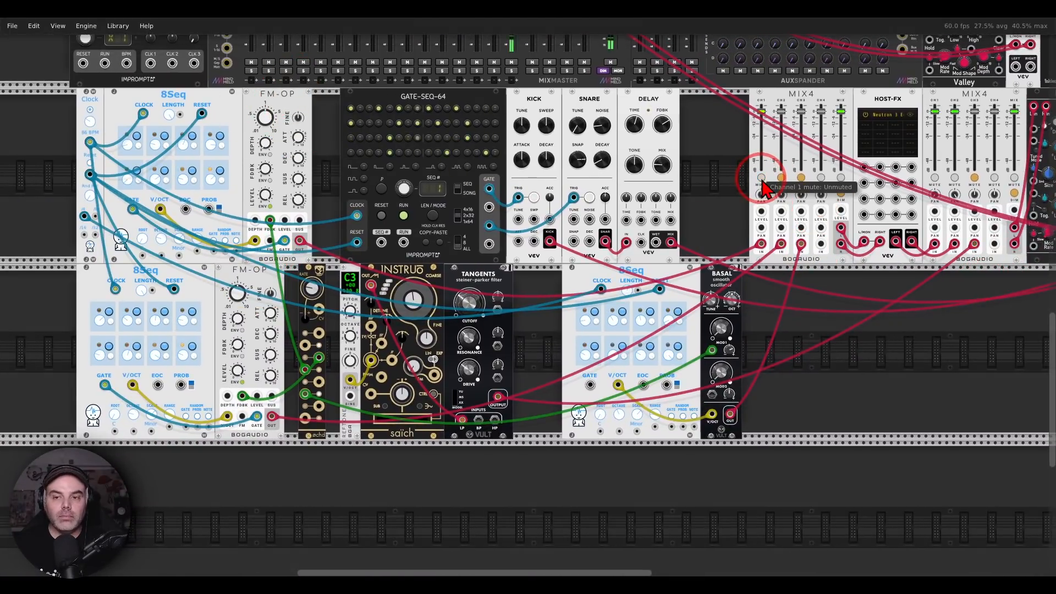
drag(726, 170, 660, 377)
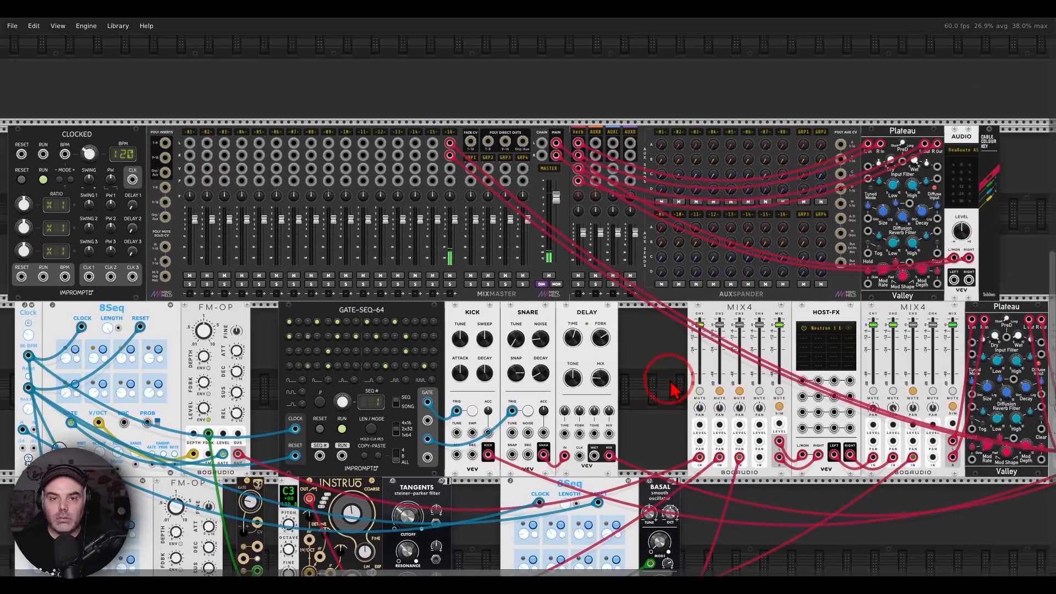
right_click(451, 134)
drag(492, 162, 545, 162)
click(478, 72)
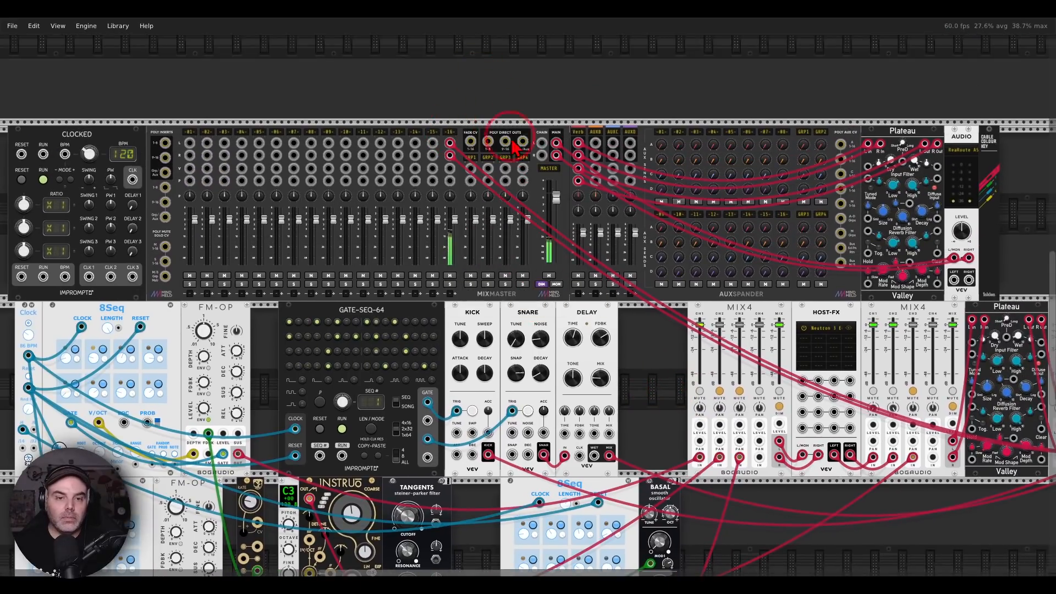
Raise the output gain of the Neutron 3 Equalizer hosted in the last HOST-FX to about 8 dB, and close its window
drag(640, 380, 267, 229)
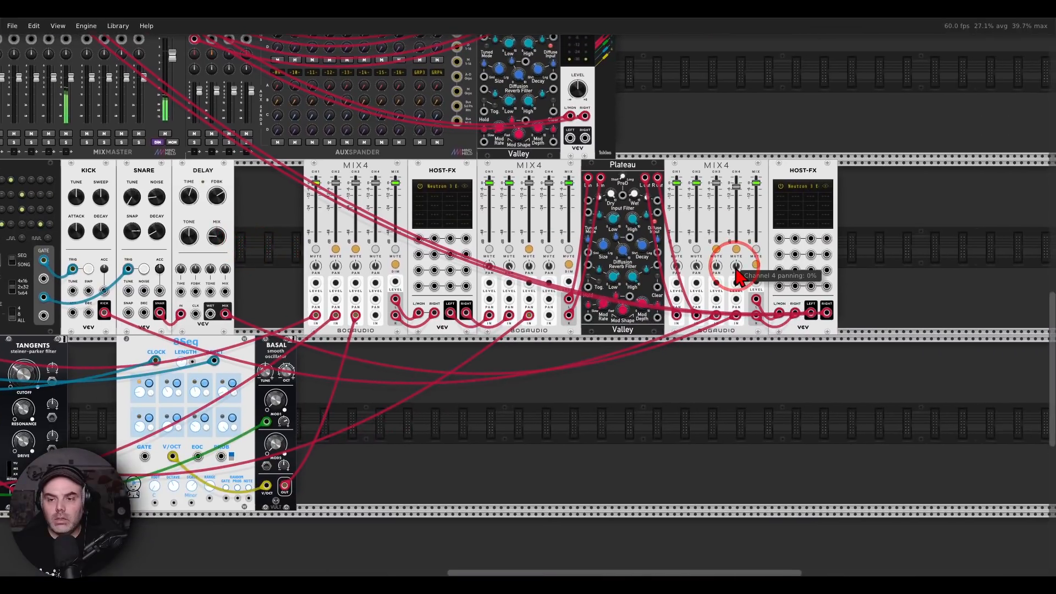
click(814, 188)
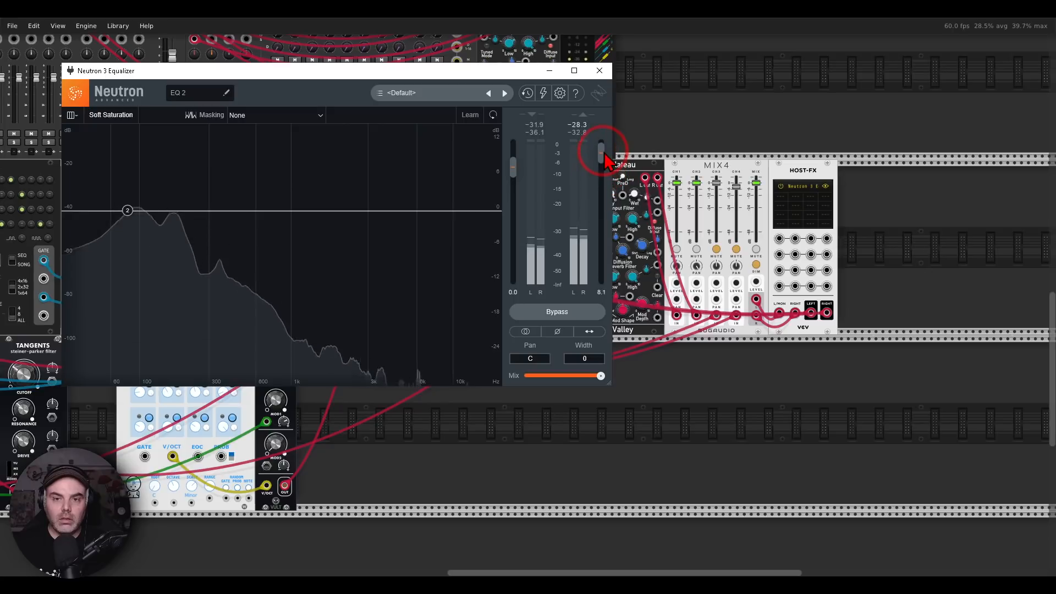
click(599, 72)
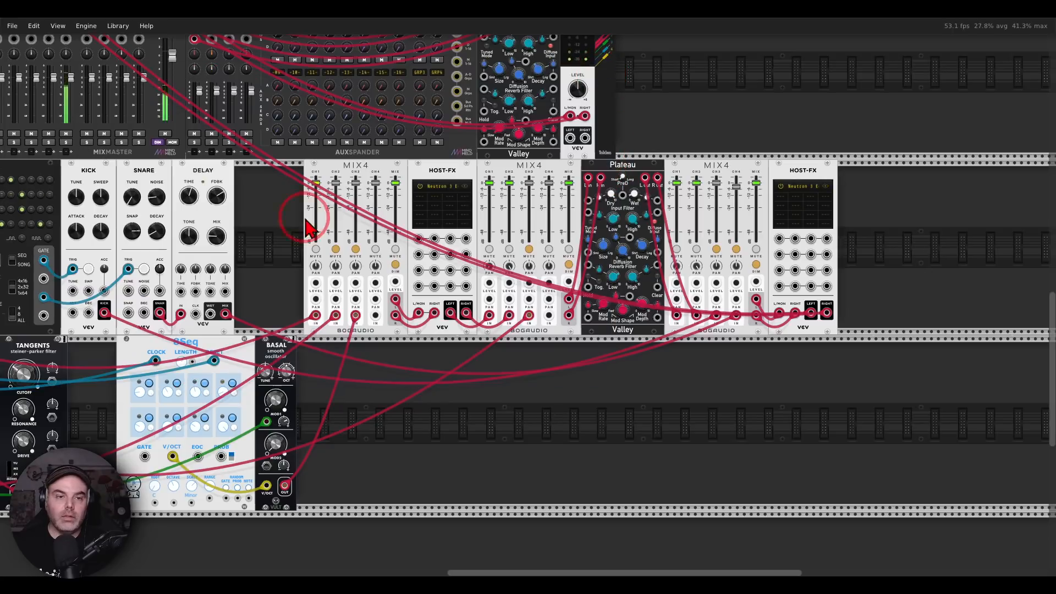
Unmute channel 2 on the first MIX4 to play the second voice alongside the first
drag(303, 215, 774, 206)
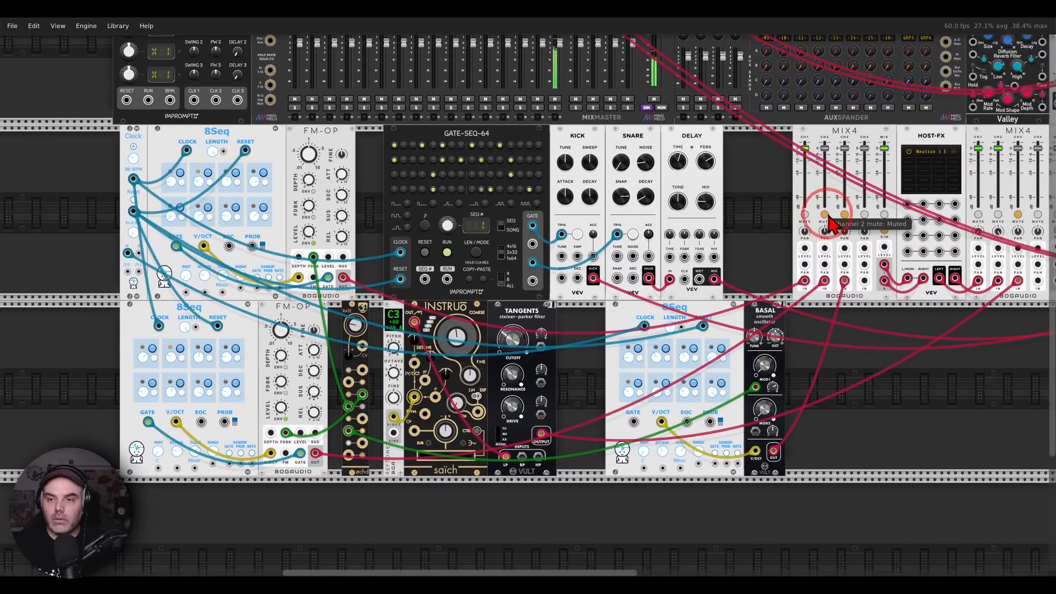
click(828, 218)
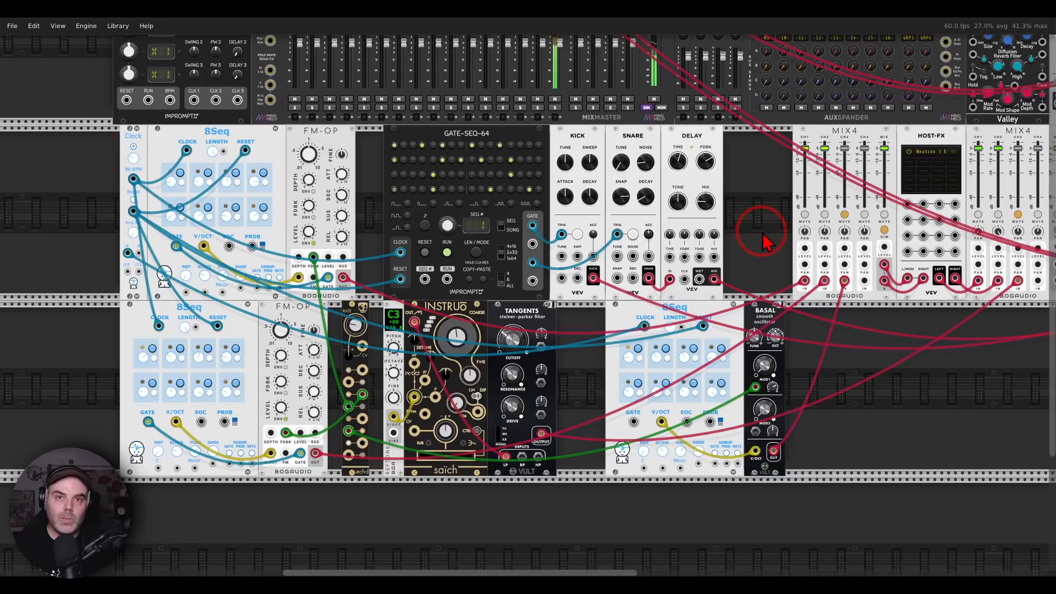
drag(763, 235, 740, 241)
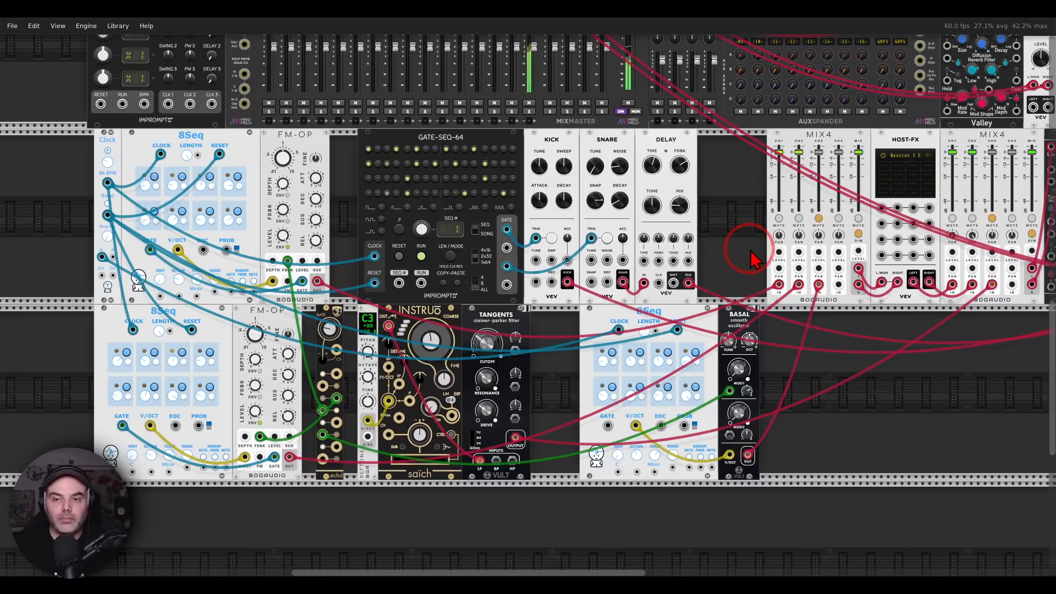
drag(279, 214, 279, 213)
drag(259, 384, 258, 384)
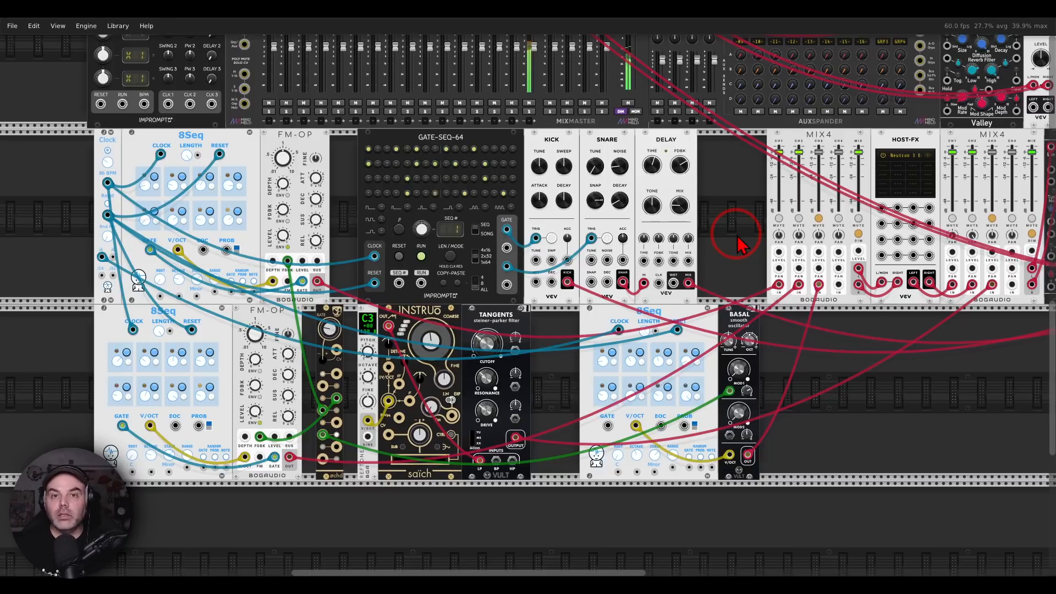
Unmute channel 3 on the second MIX4 and set MixMaster track 16's gain adjustment to 14 dB
drag(737, 242, 678, 232)
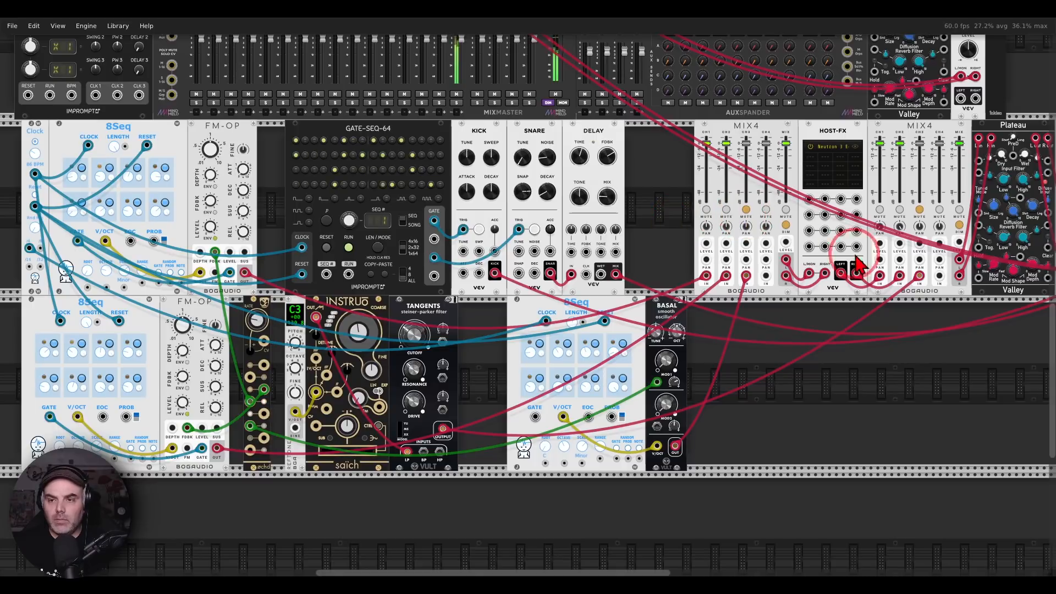
click(920, 210)
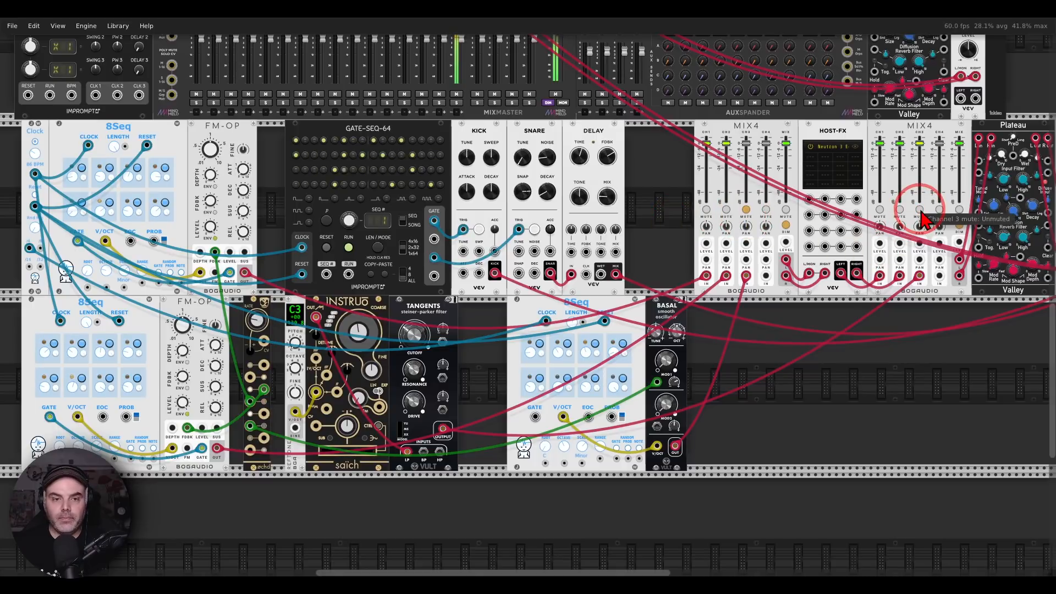
scroll(671, 215, up, 4)
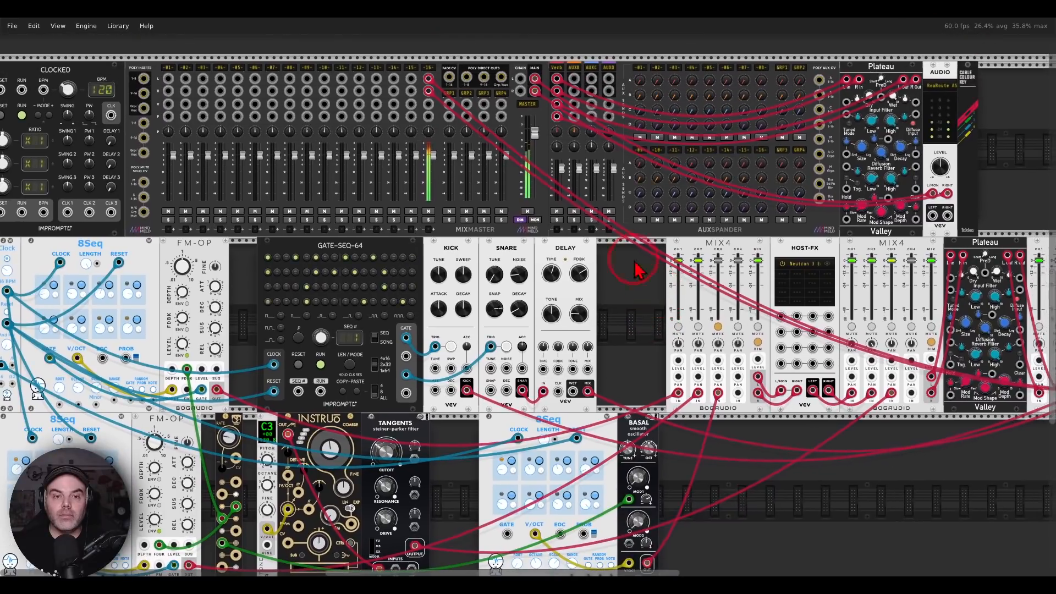
right_click(429, 68)
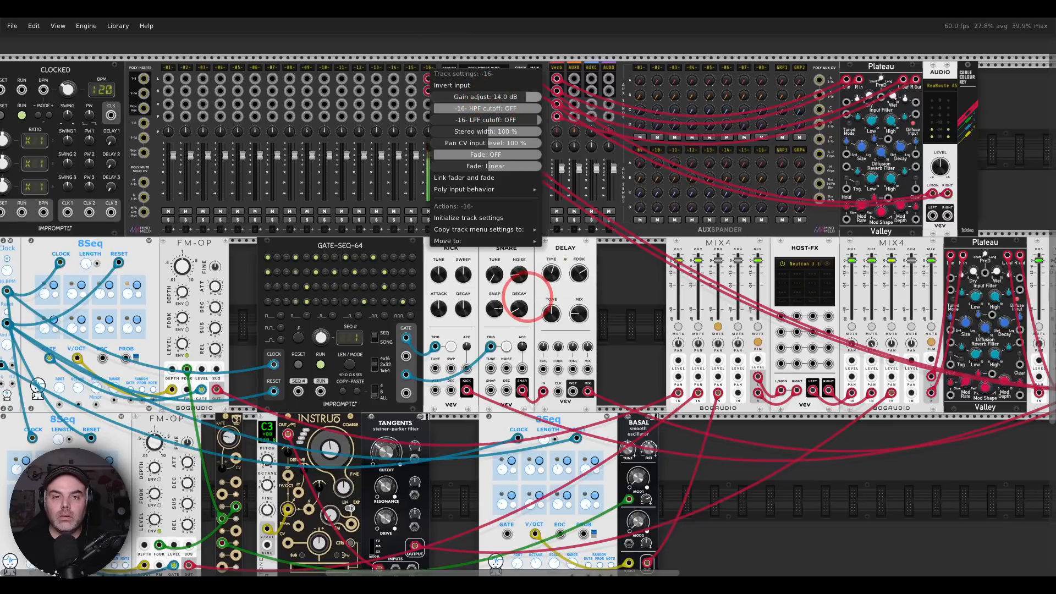
click(642, 333)
Lower channel 3 slightly on the second MIX4, and unmute channel 3 on the first MIX4 with its level at -1.056 dB
drag(643, 366, 554, 249)
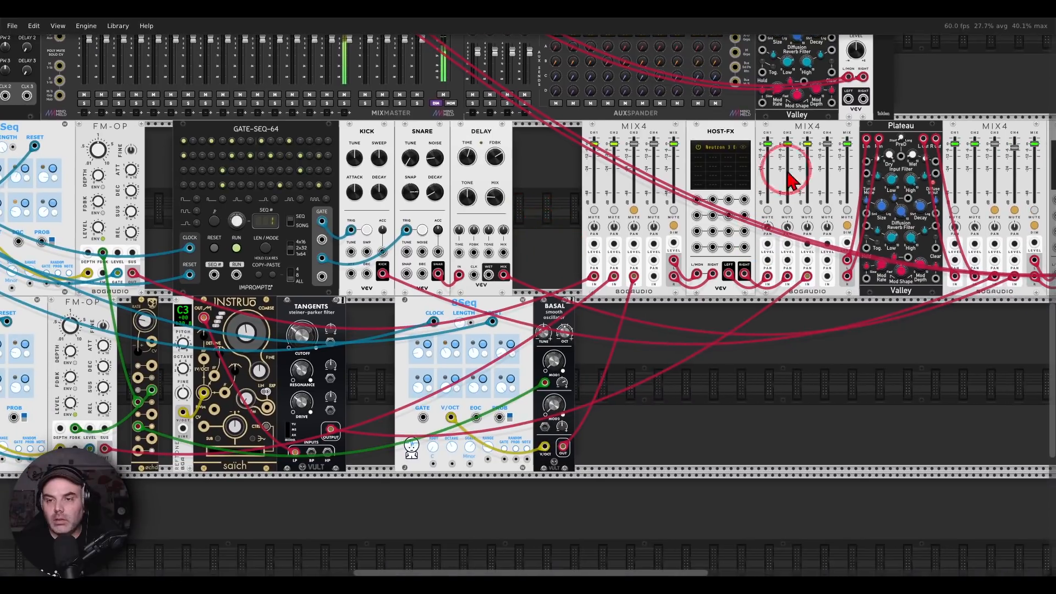
drag(807, 145, 807, 149)
drag(561, 172, 618, 301)
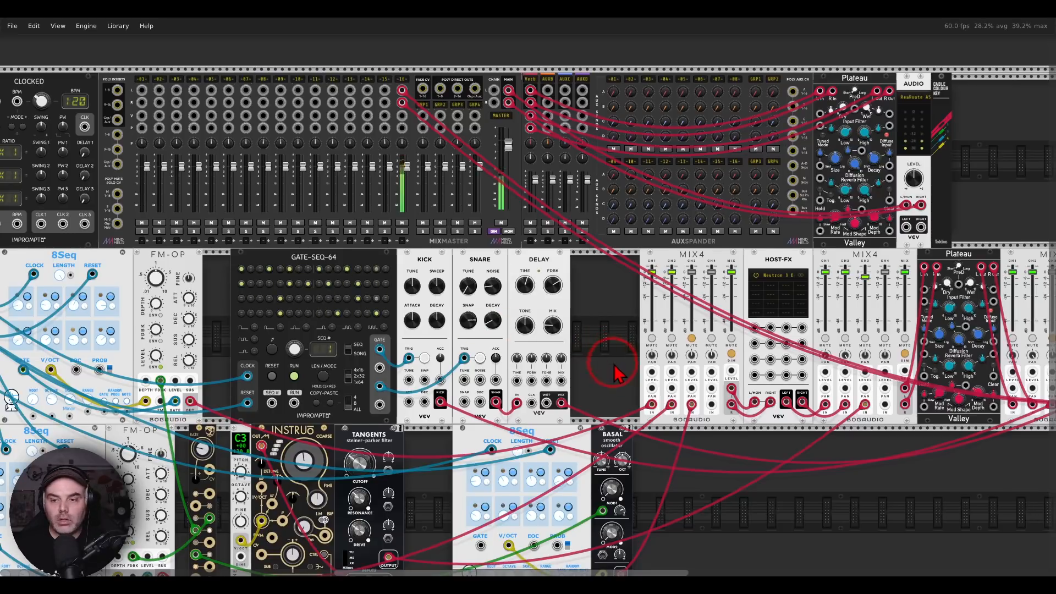
drag(608, 364, 462, 294)
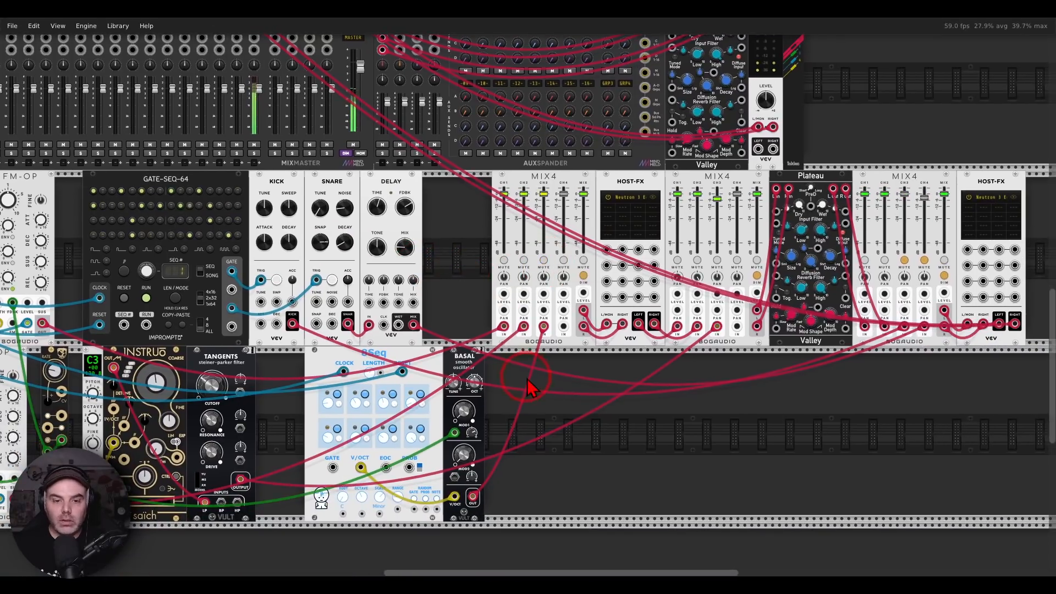
drag(527, 378, 570, 325)
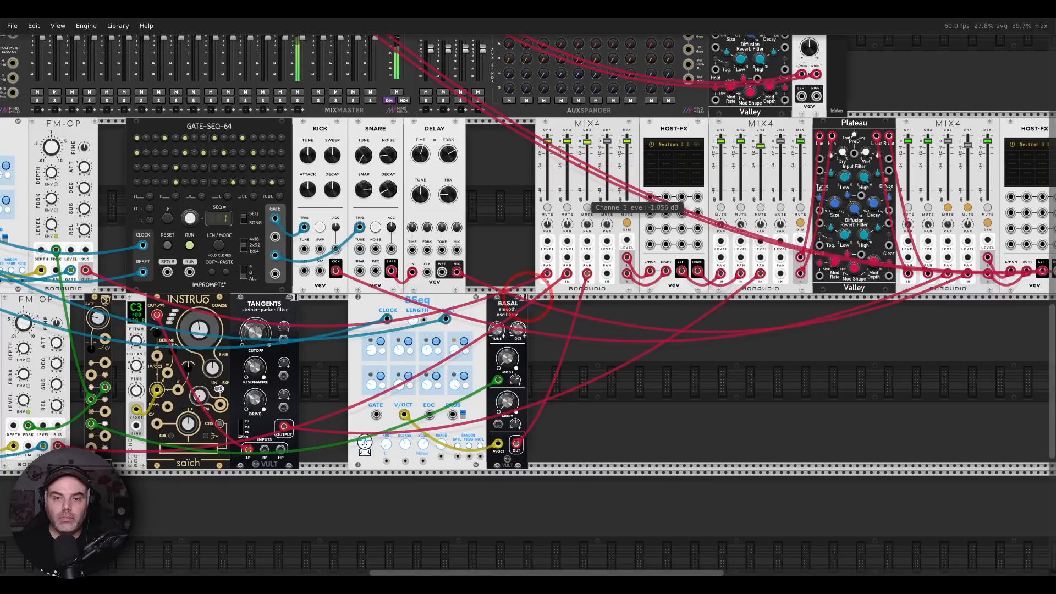
Unmute channels 3 and 4 on the third MIX4 and lower both of their levels slightly
click(948, 208)
click(967, 208)
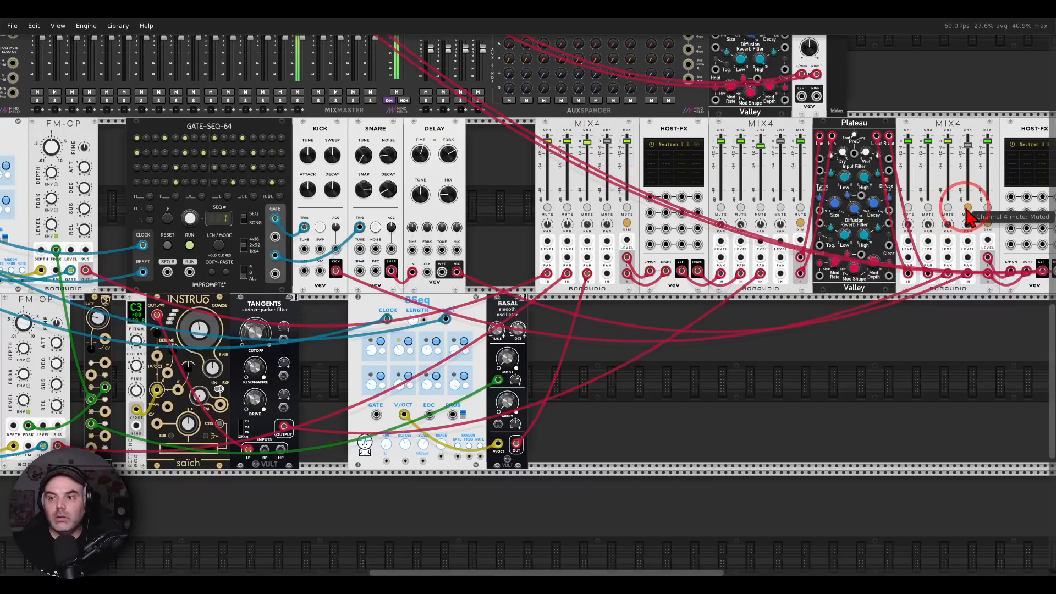
drag(950, 142, 967, 158)
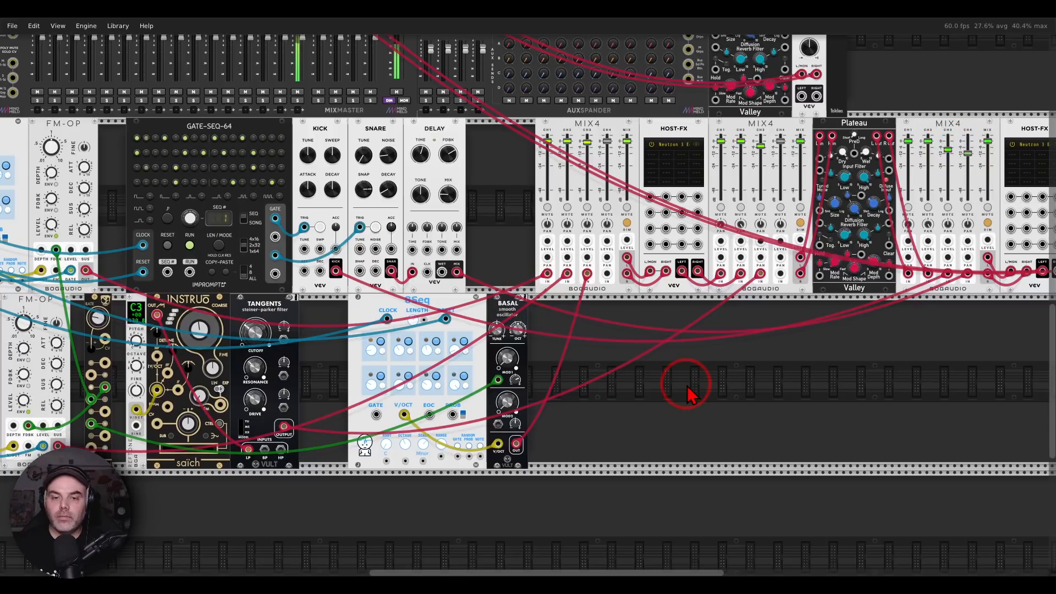
scroll(860, 366, right, 3)
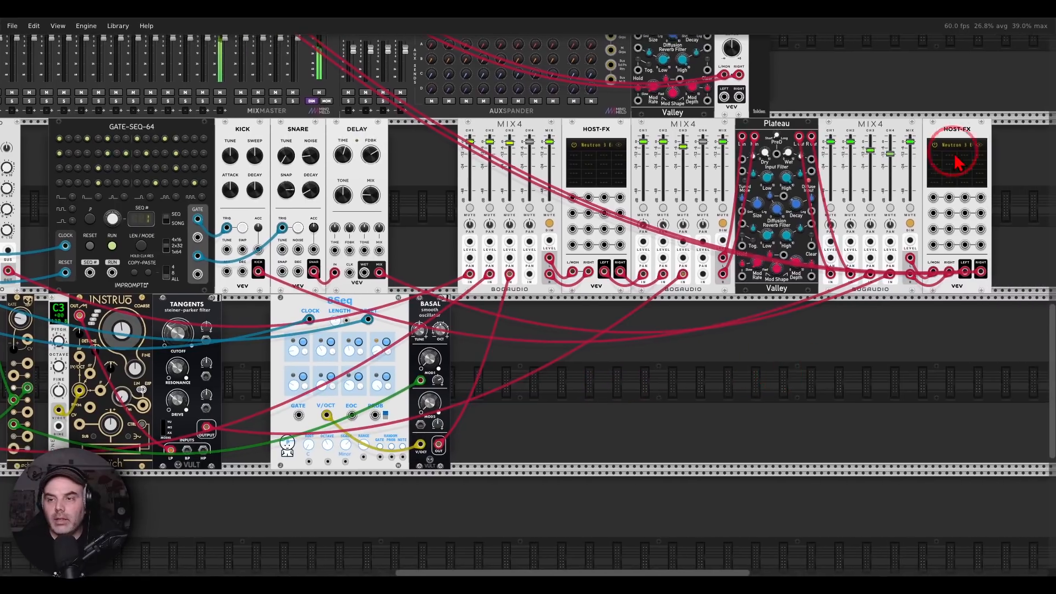
Open the Neutron 3 Equalizer hosted after the third MIX4 and set its output gain to 4.1 dB
click(974, 147)
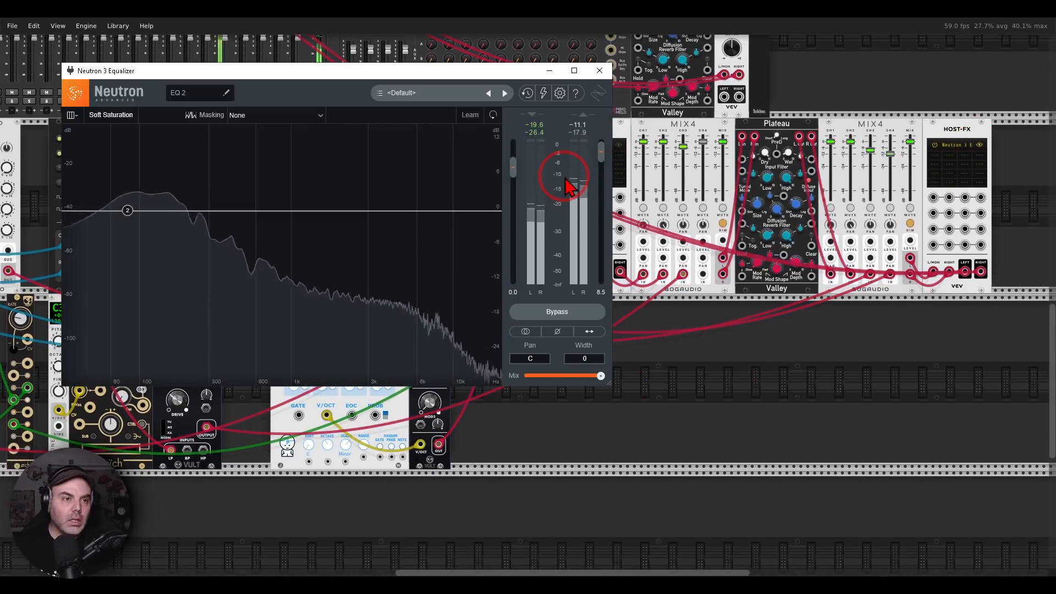
drag(603, 167, 605, 171)
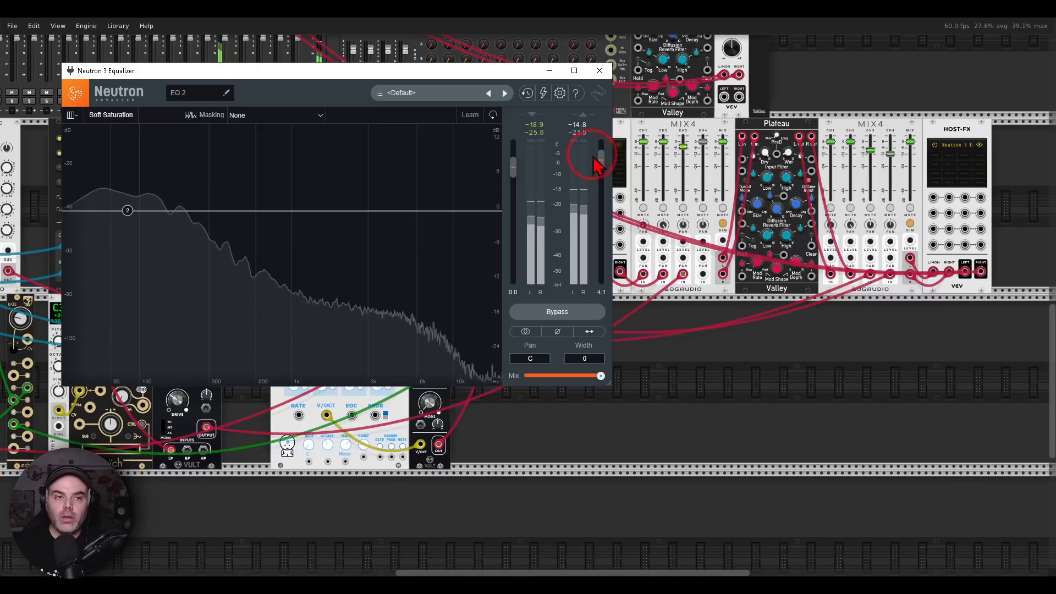
drag(425, 71, 667, 108)
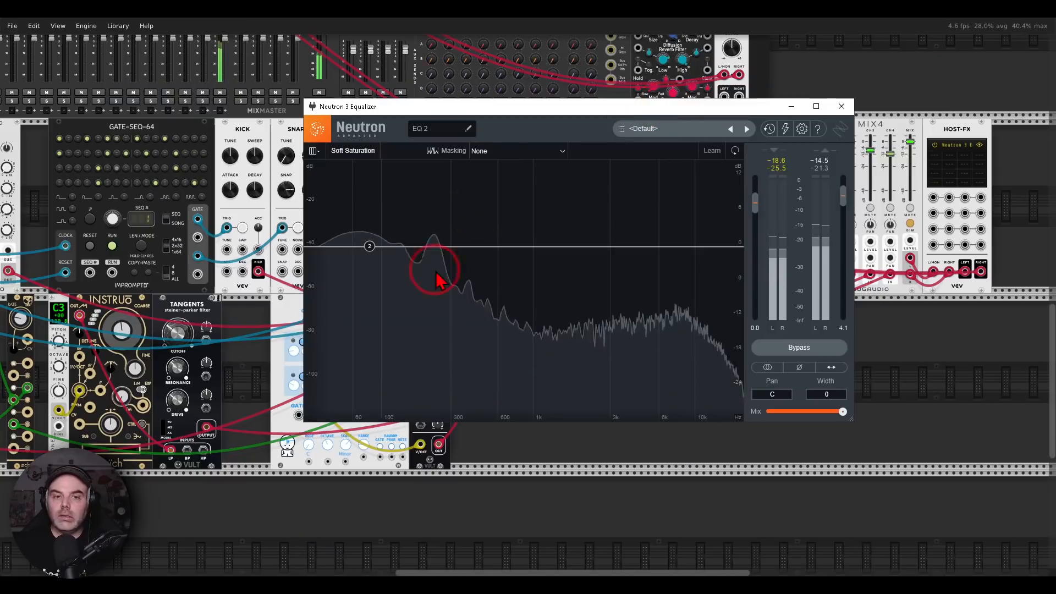
Audition equalizer band 2 in solo around 105 Hz to hear the overlapping low frequencies, and take it out of solo
drag(441, 217, 349, 219)
click(371, 247)
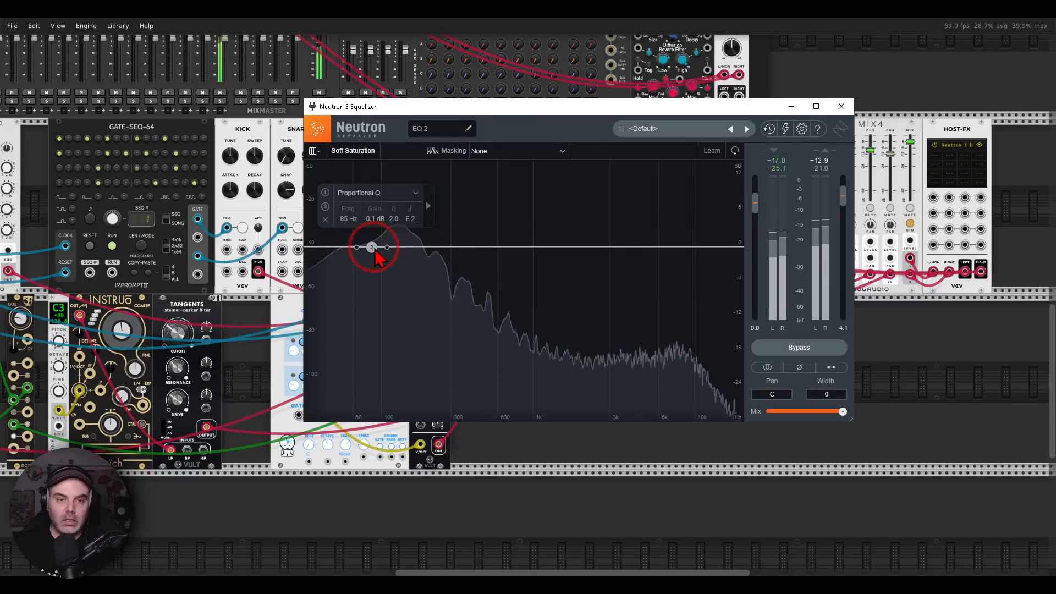
mouse_move(372, 249)
mouse_down()
mouse_move(416, 251)
mouse_move(381, 250)
mouse_up()
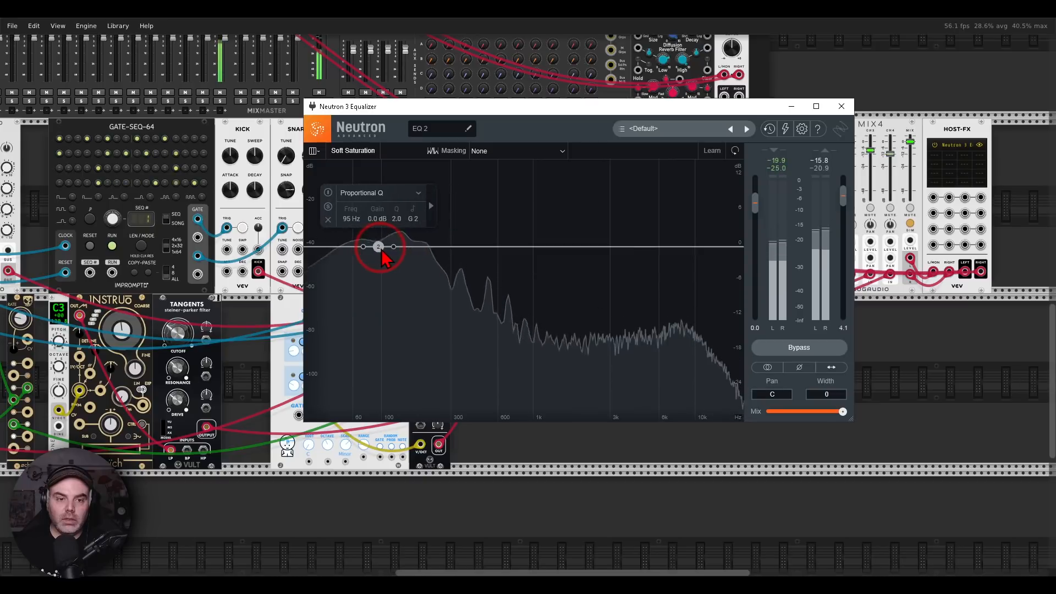
click(328, 207)
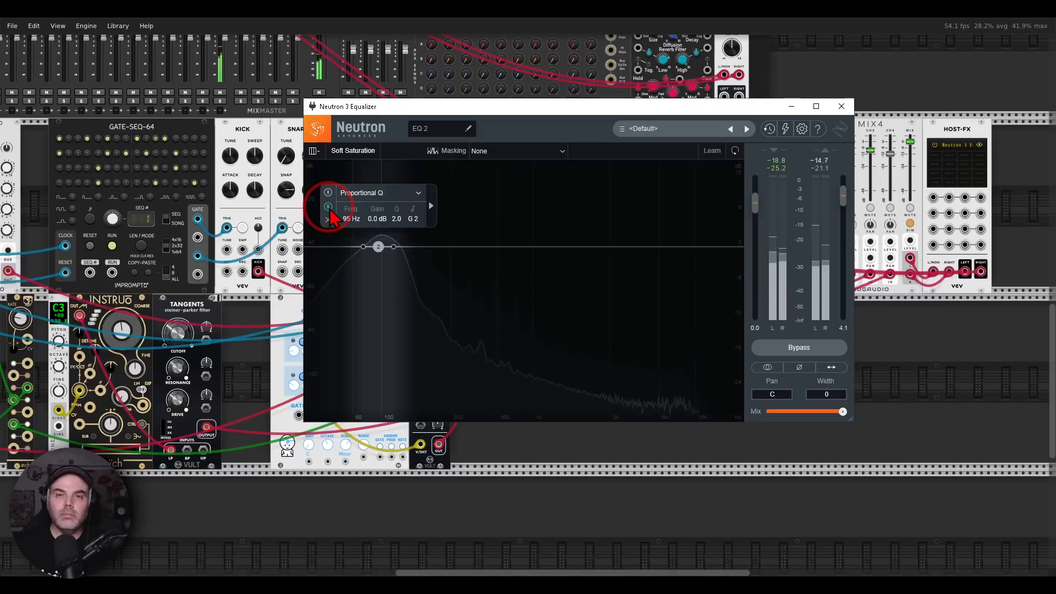
click(377, 251)
mouse_move(377, 254)
mouse_down()
mouse_move(356, 252)
mouse_move(406, 253)
mouse_move(384, 252)
mouse_up()
click(333, 207)
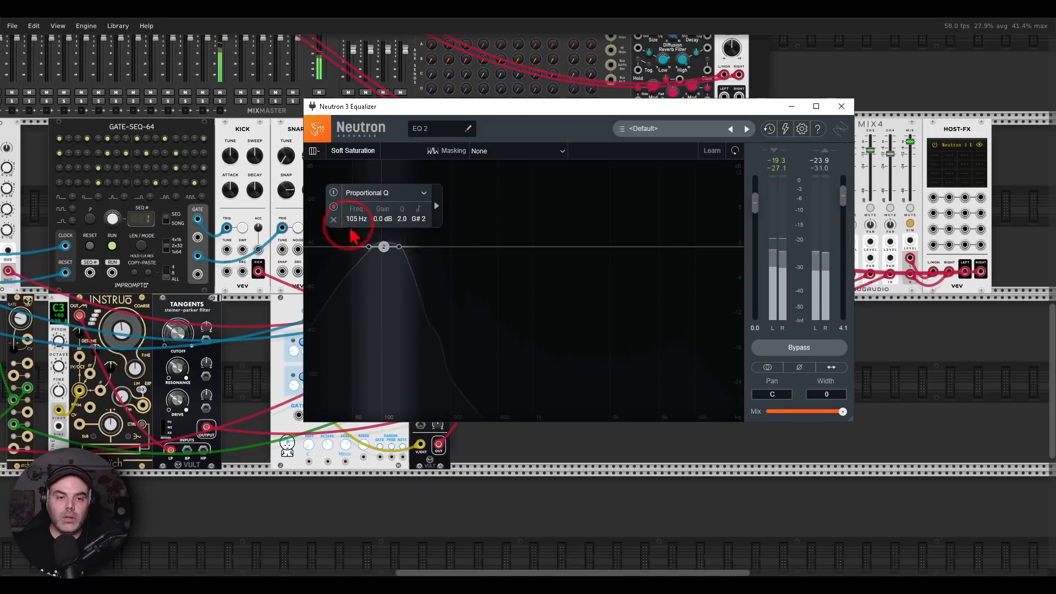
Close the equalizer window and mute the mix output of the third MIX4
click(842, 106)
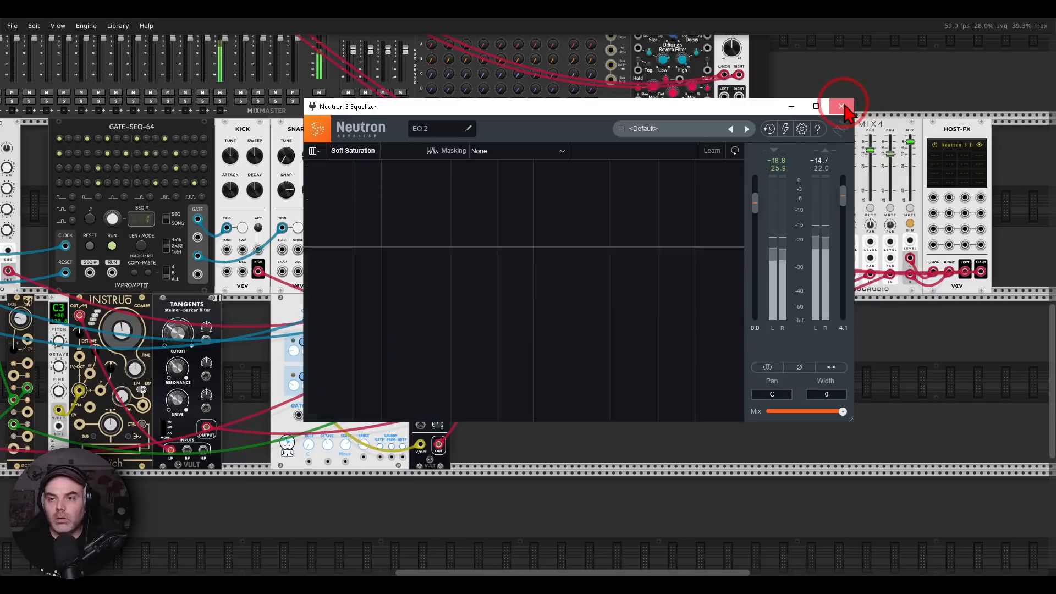
click(490, 264)
click(425, 242)
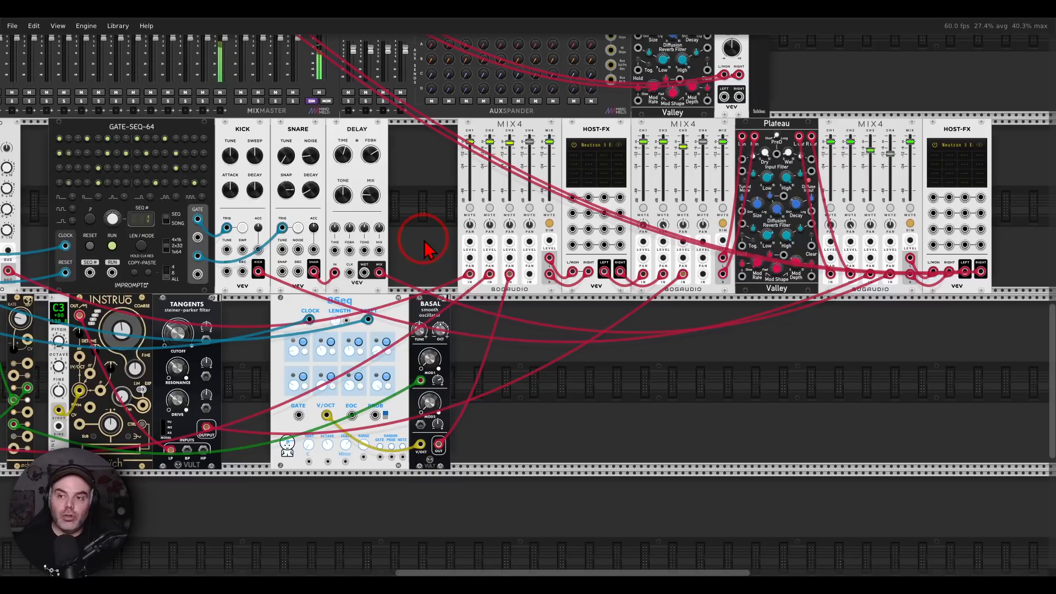
click(910, 207)
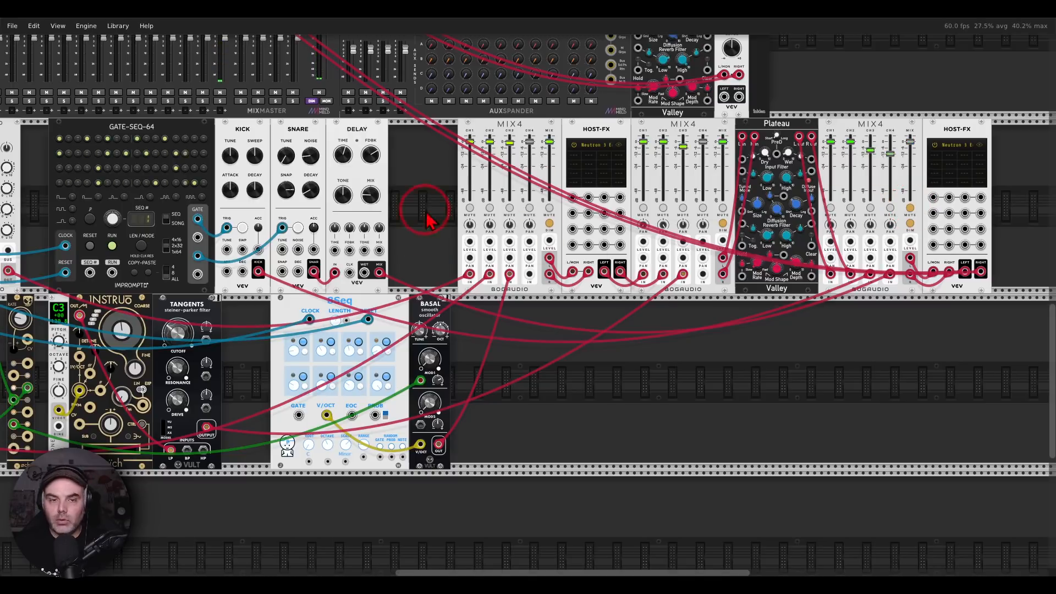
Shift the octave up on the 8Seq feeding BASAL and fine-tune channel 3's level on the first MIX4
drag(410, 236, 682, 187)
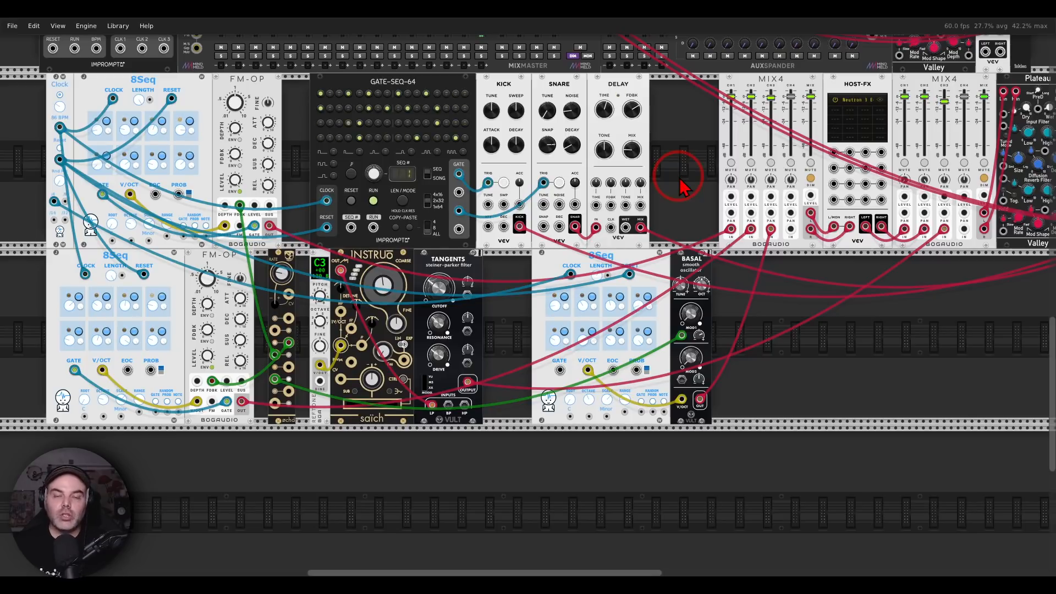
mouse_move(682, 187)
mouse_down()
mouse_move(482, 218)
mouse_move(696, 189)
mouse_up()
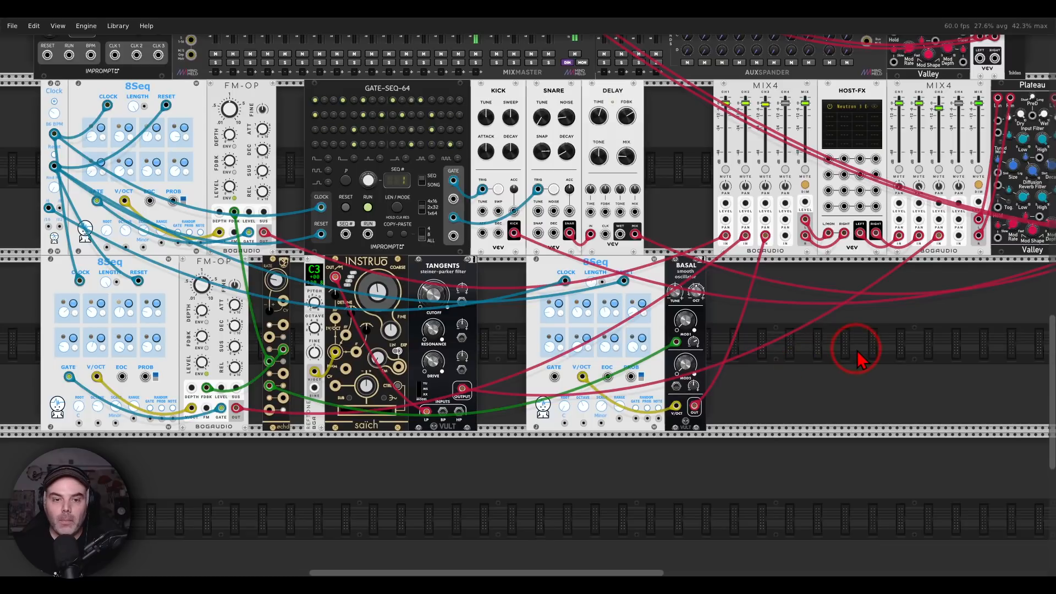
drag(856, 350, 858, 351)
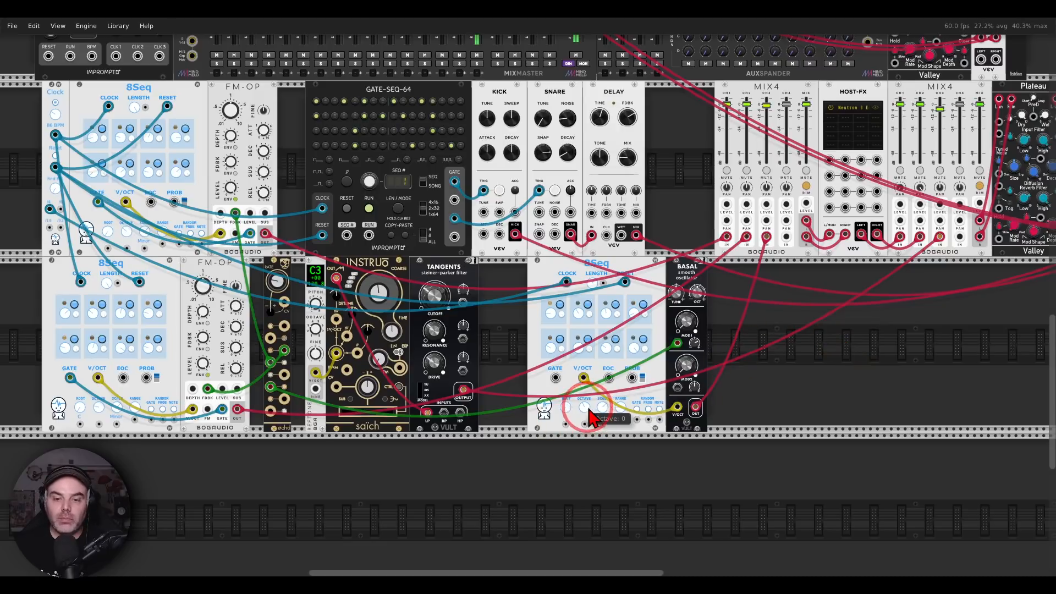
drag(588, 408, 588, 389)
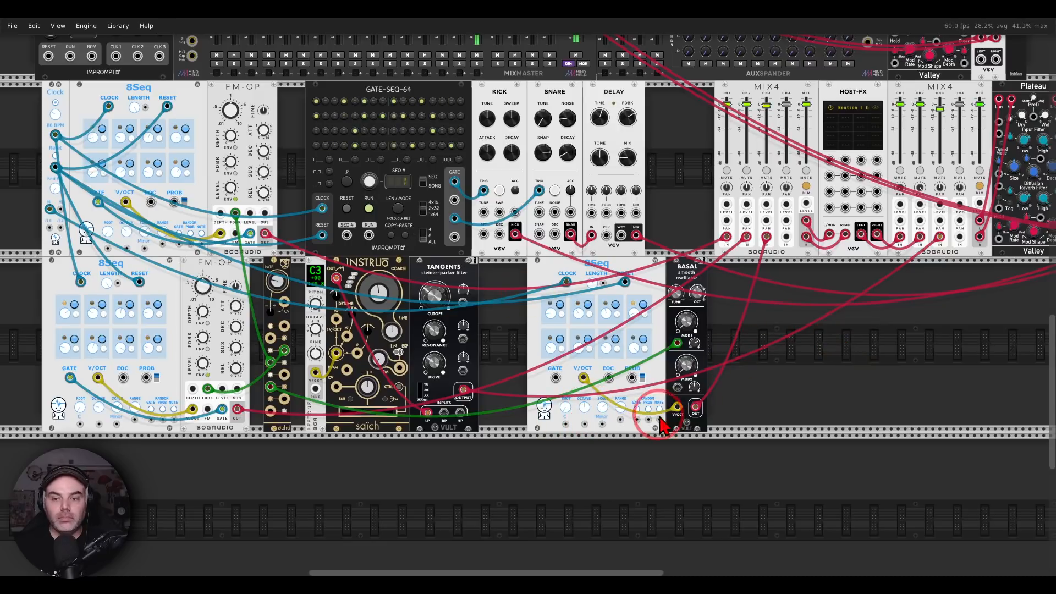
drag(766, 114, 766, 112)
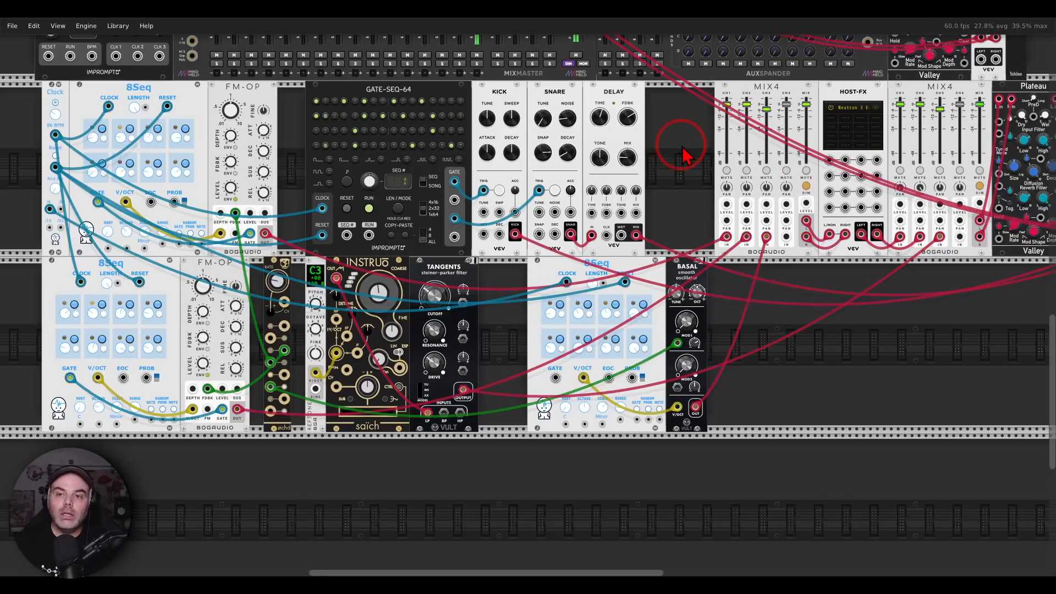
drag(766, 110, 764, 111)
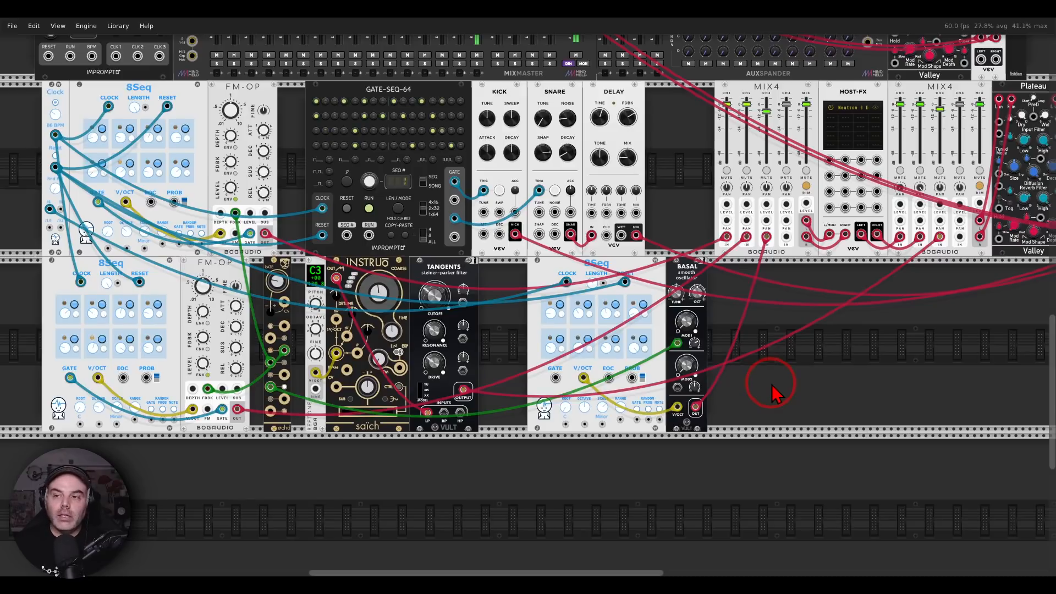
Reopen the equalizer hosted after the third MIX4 and solo channels 1 and 2 on the first MIX4
drag(885, 348, 659, 341)
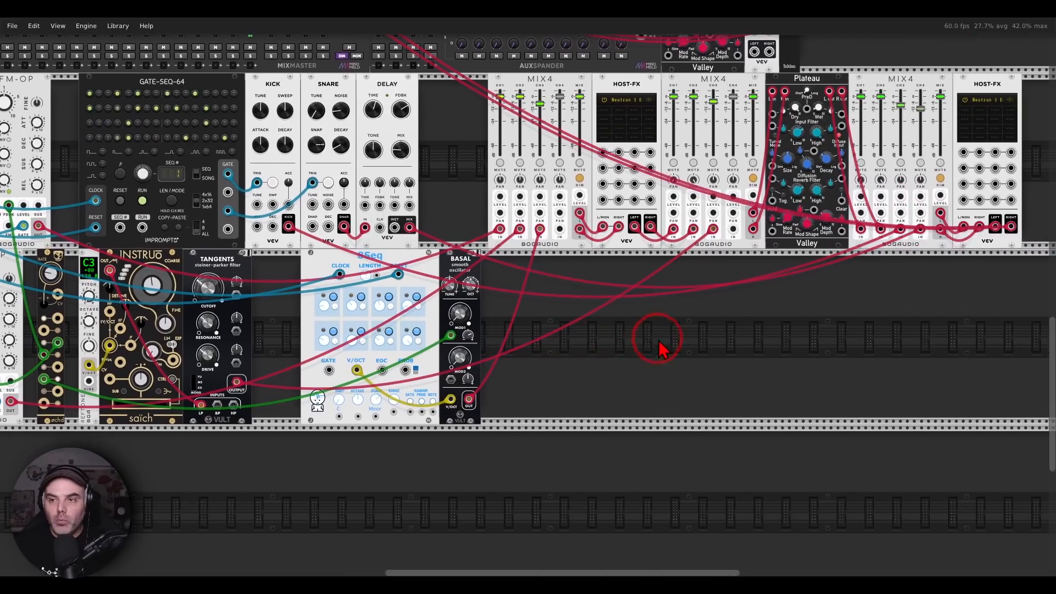
click(1014, 109)
drag(731, 105, 731, 280)
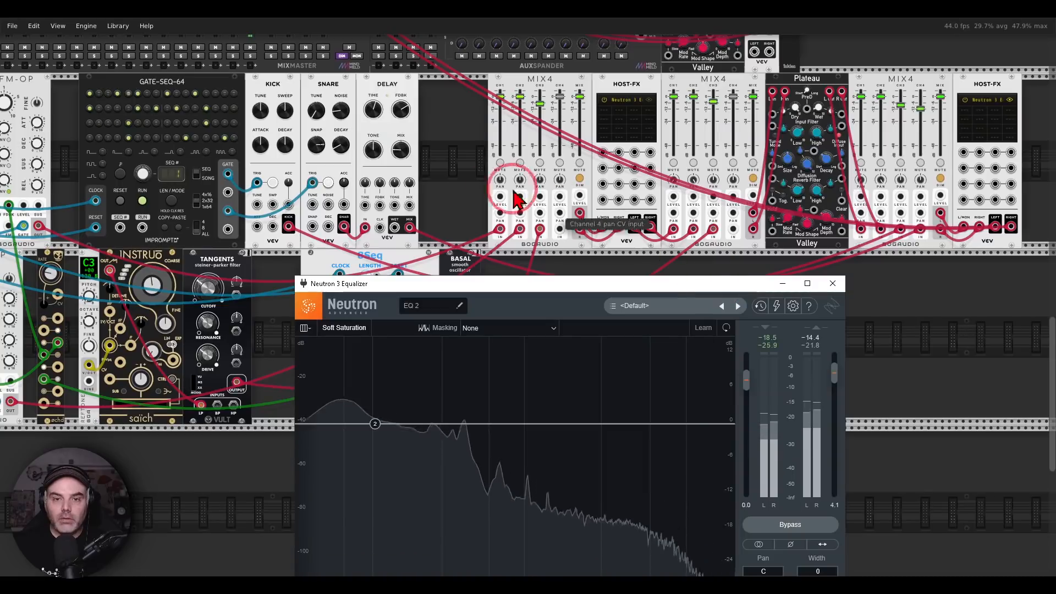
click(500, 163)
click(520, 163)
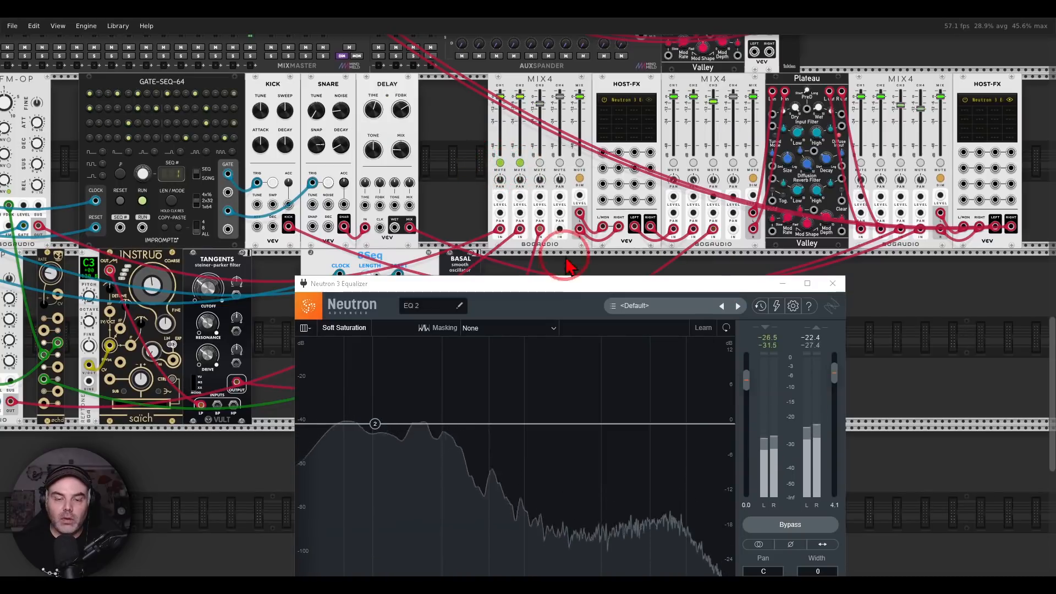
Mute channels 3 and 4 on the third MIX4 and channel 3 on the second MIX4
click(920, 164)
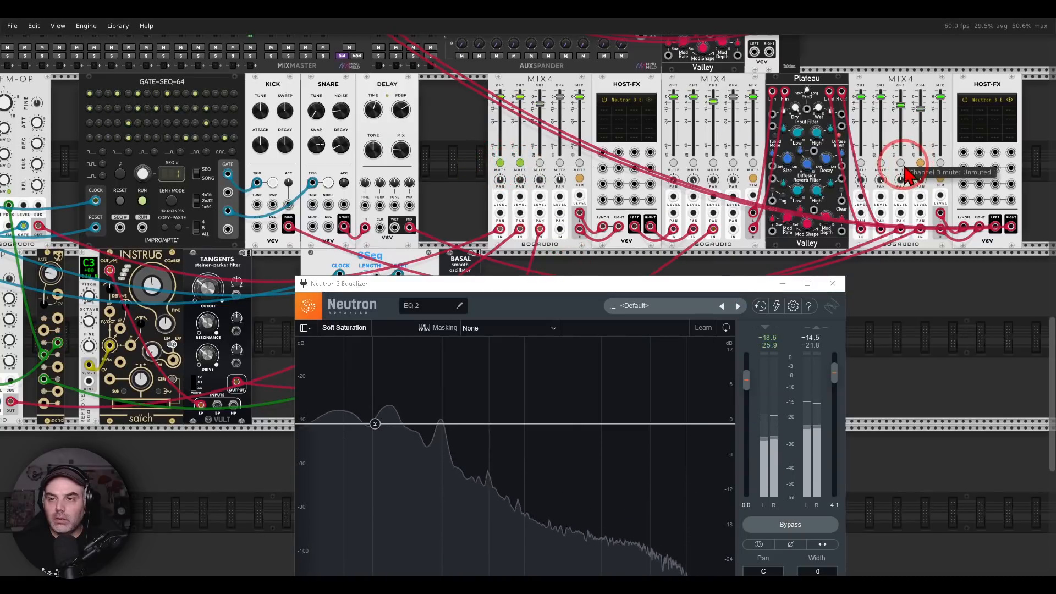
click(902, 165)
click(713, 165)
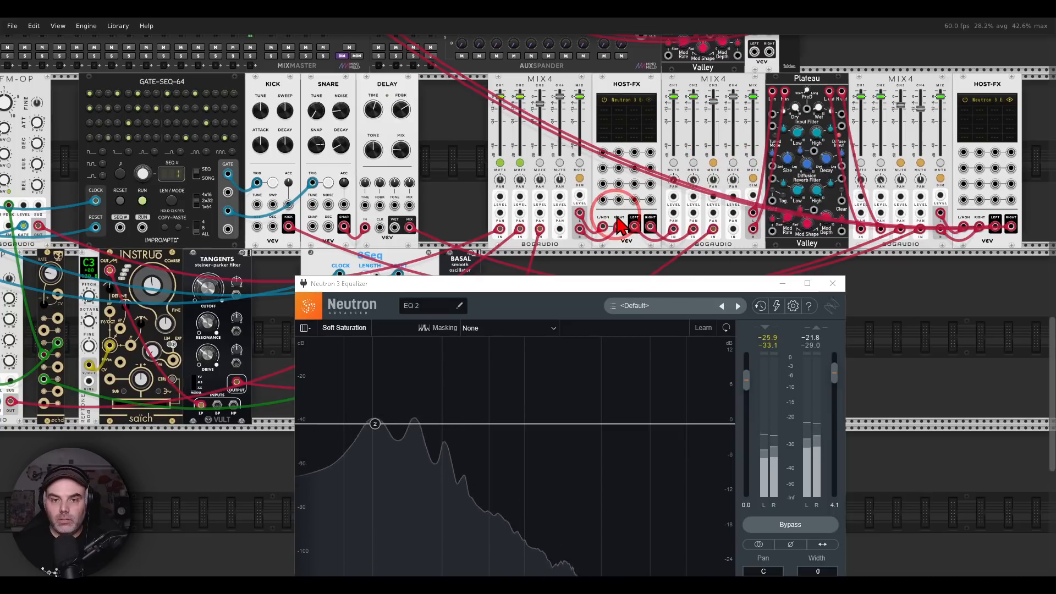
Examine where the two soloed voices overlap in the equalizer spectrum, auditioning band 2 at 106 Hz in solo
drag(611, 288, 730, 68)
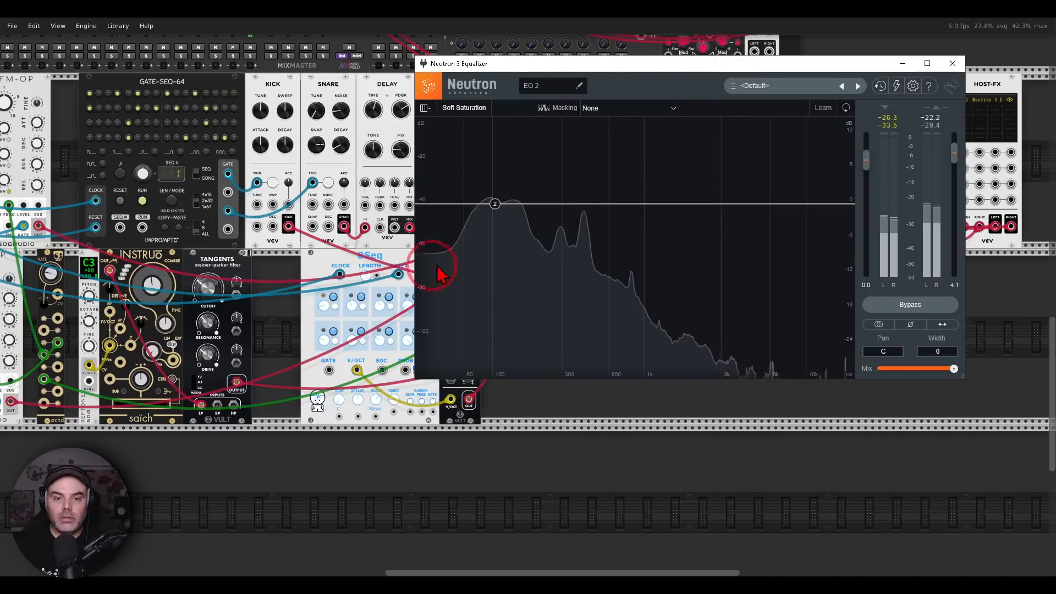
drag(298, 290, 469, 279)
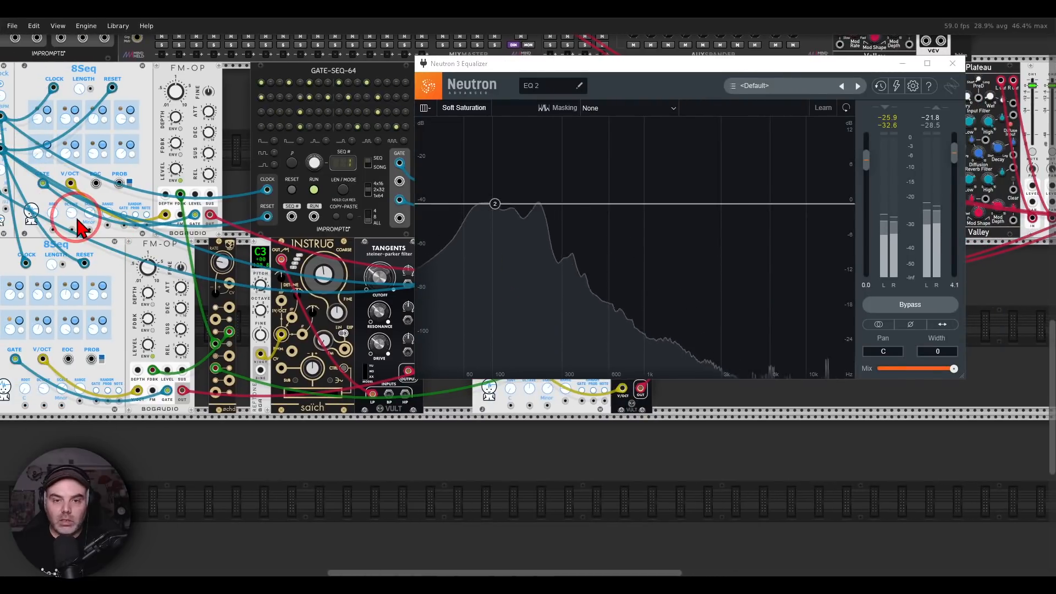
mouse_move(554, 175)
mouse_down()
mouse_move(473, 275)
mouse_move(552, 172)
mouse_up()
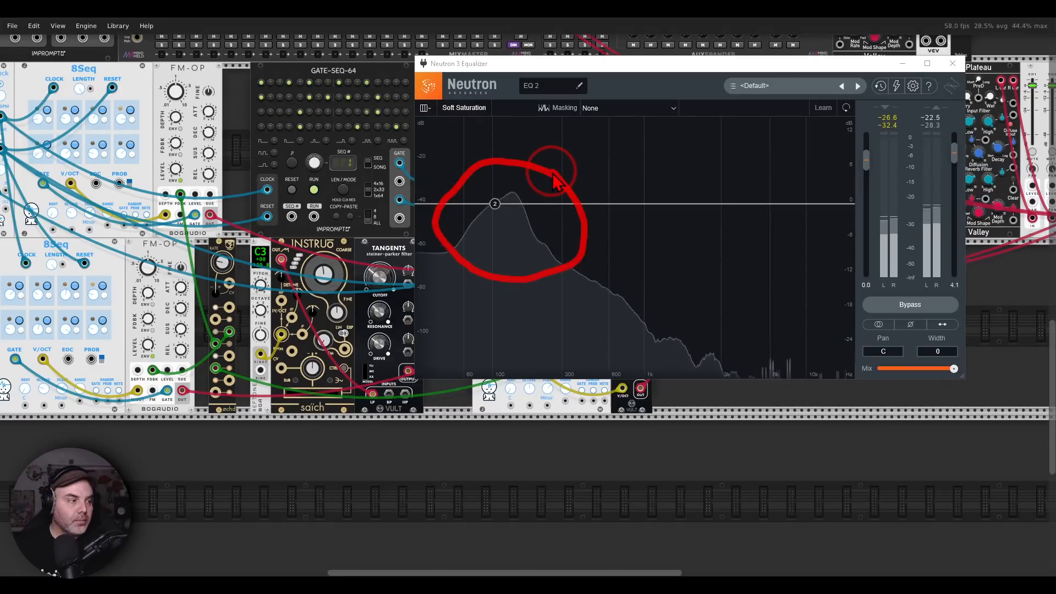
key(Escape)
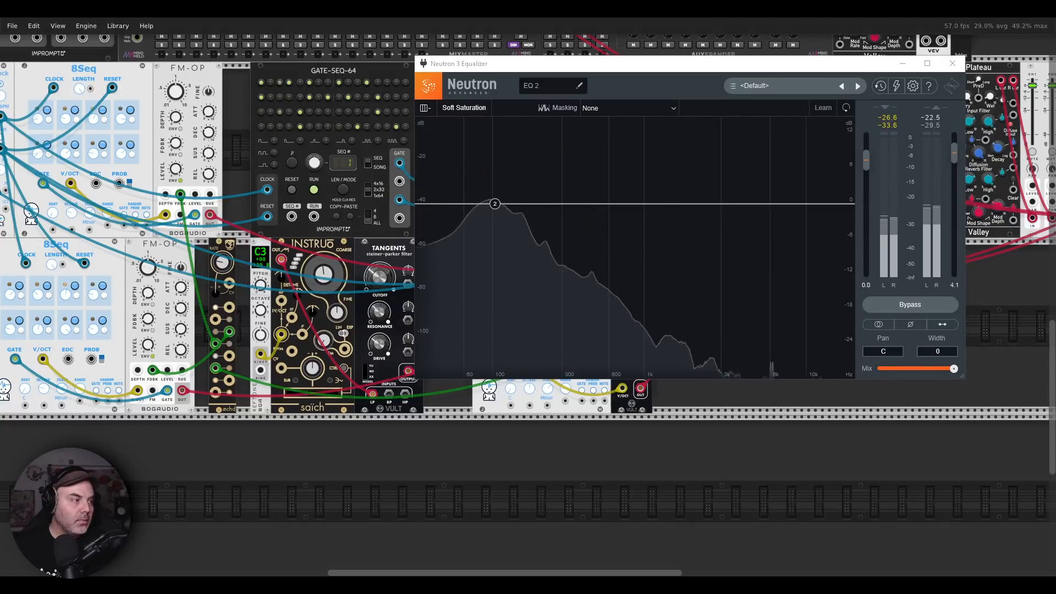
alt+click(495, 205)
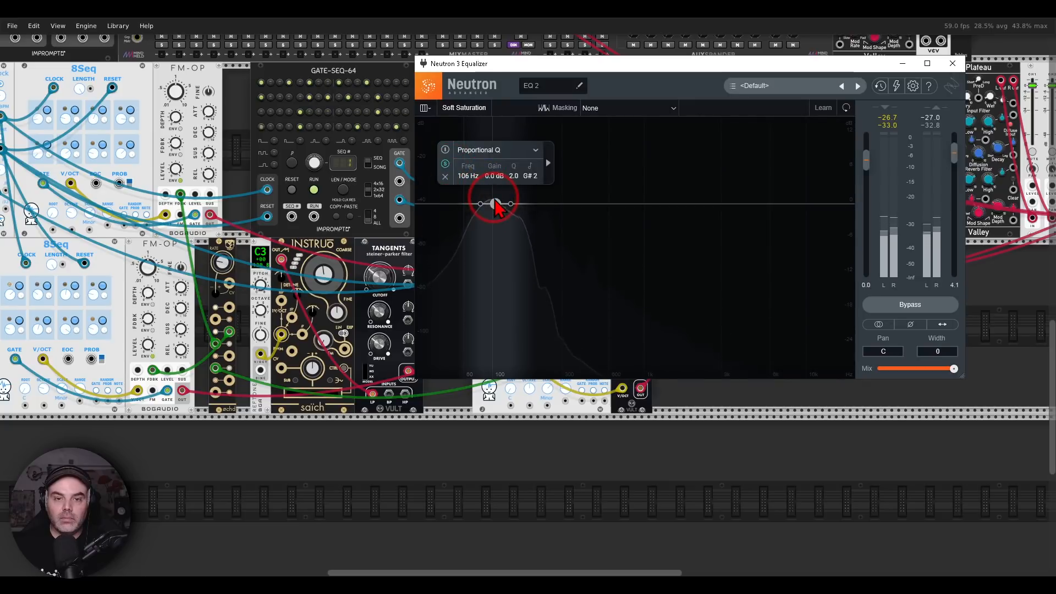
click(445, 164)
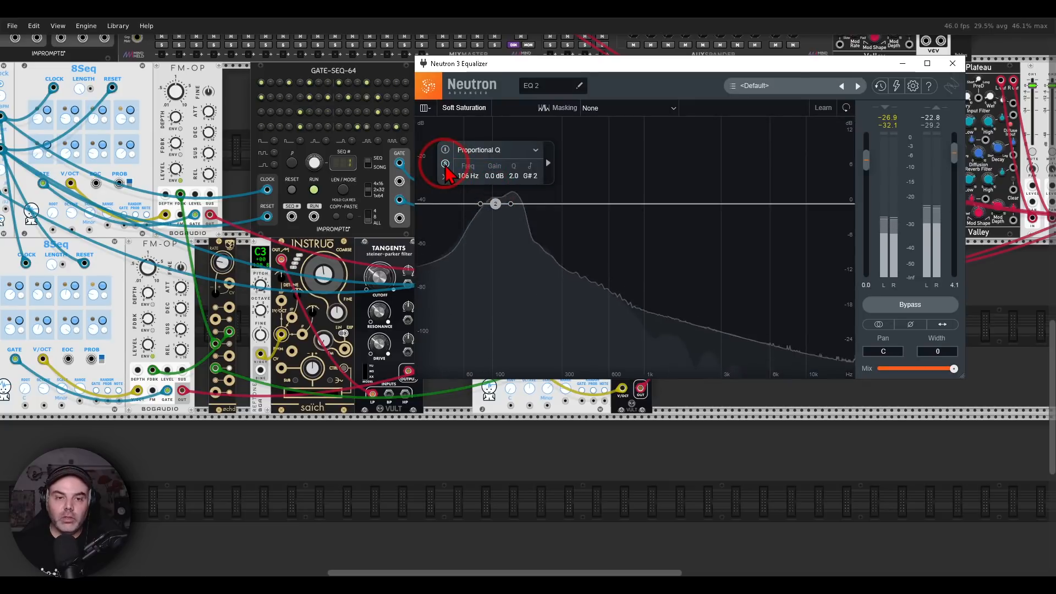
Shift the octave up on the upper 8Seq driving the first FM-OP, and close the equalizer window
drag(72, 213, 72, 203)
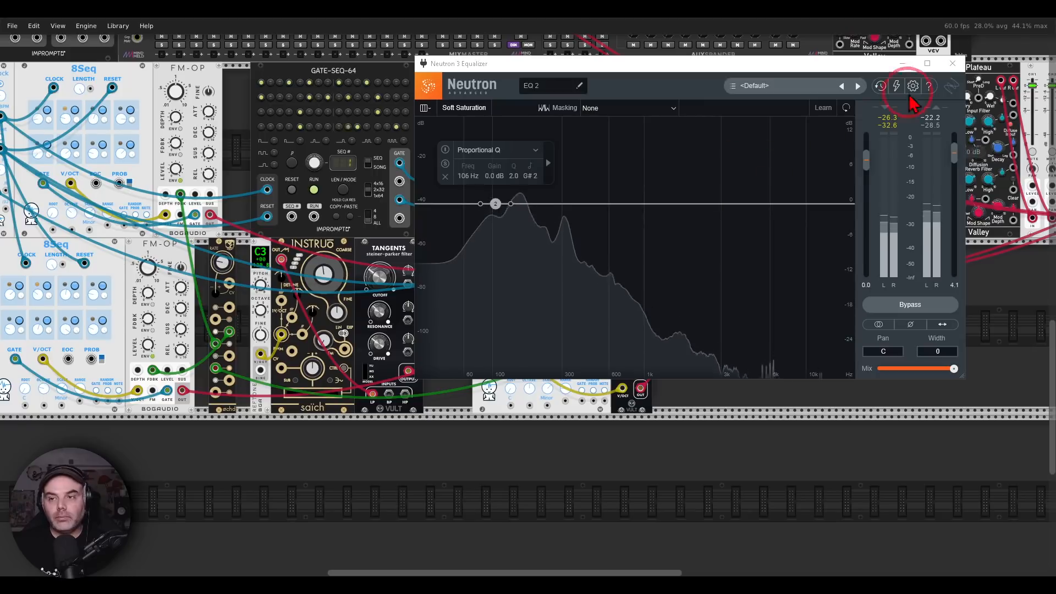
click(952, 63)
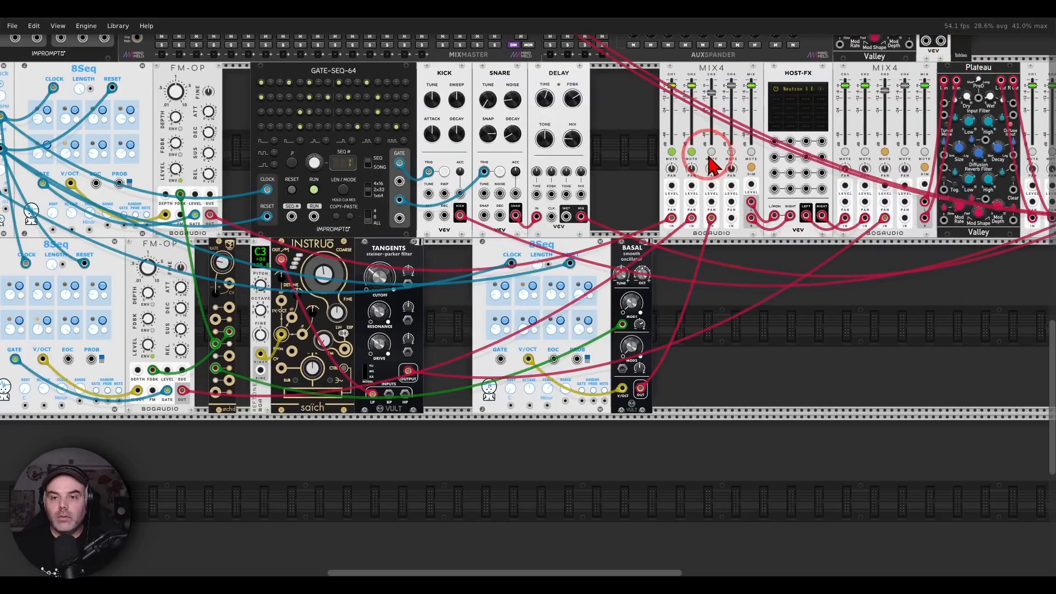
Take channels 1 and 2 out of solo on the first MIX4 and lower its channel 3 level slightly
click(691, 152)
click(672, 152)
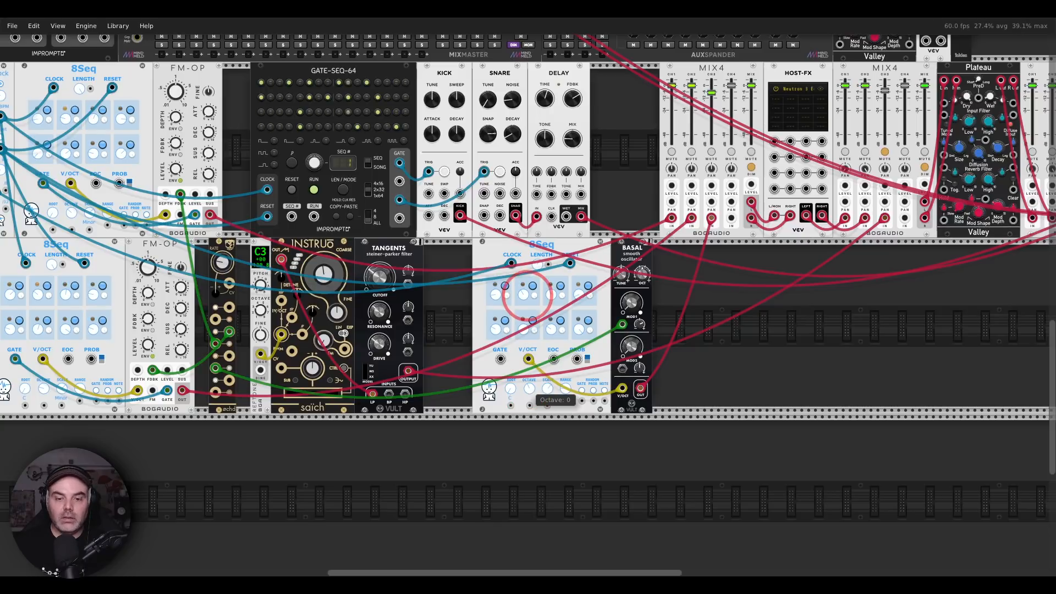
drag(780, 301, 638, 340)
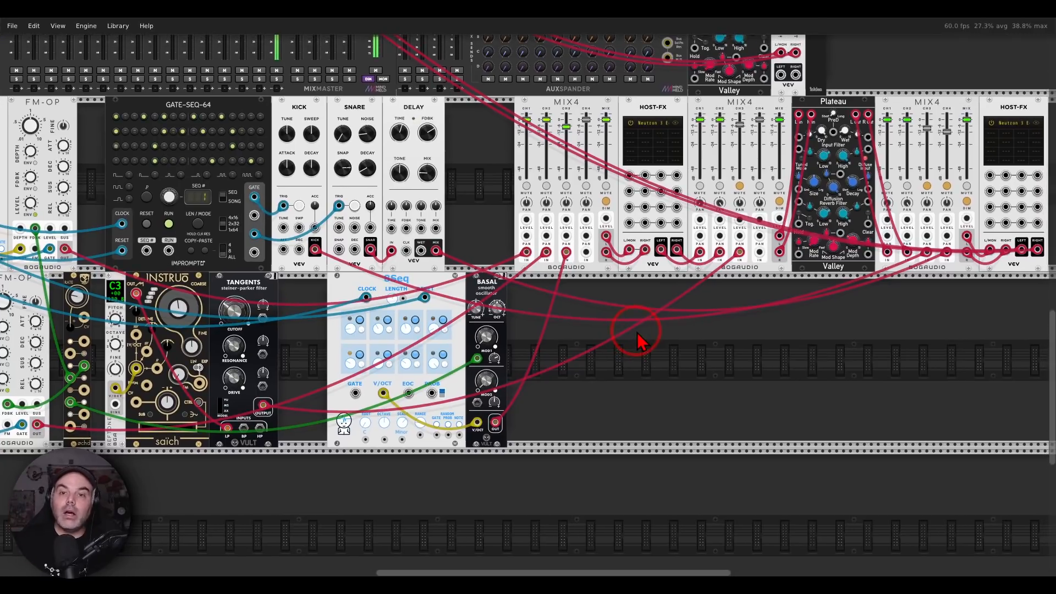
drag(566, 127, 566, 131)
Unmute channel 3 on the second MIX4 and channels 3 and 4 on the third MIX4
click(739, 187)
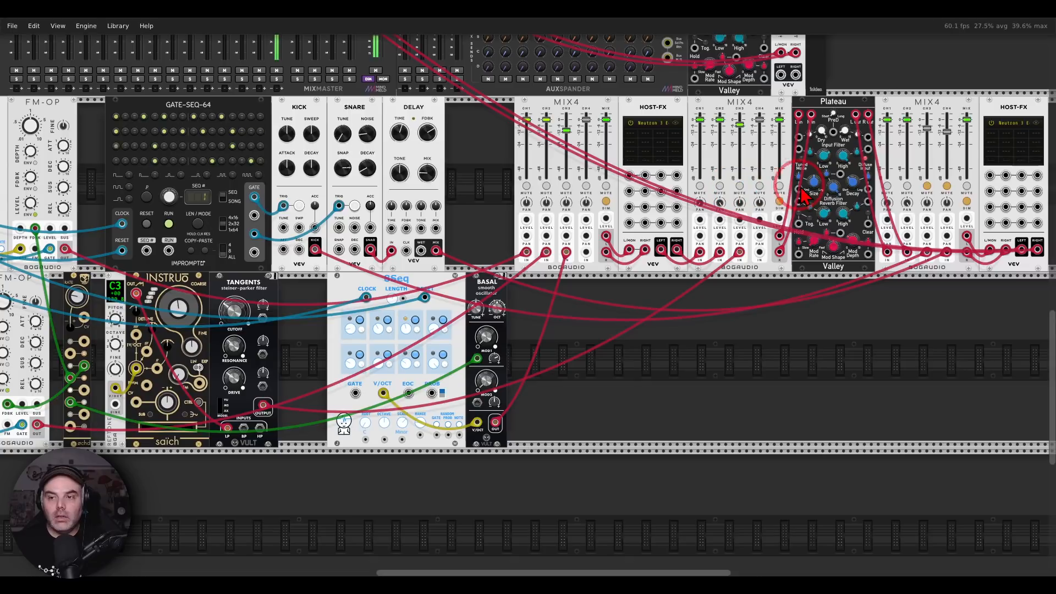
click(927, 186)
click(946, 187)
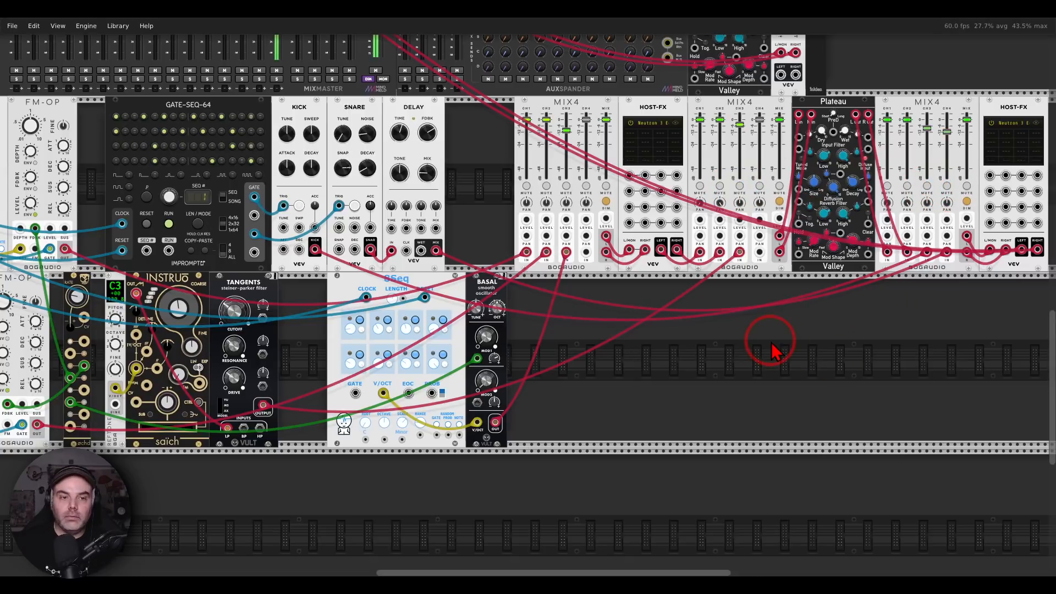
drag(577, 350, 779, 325)
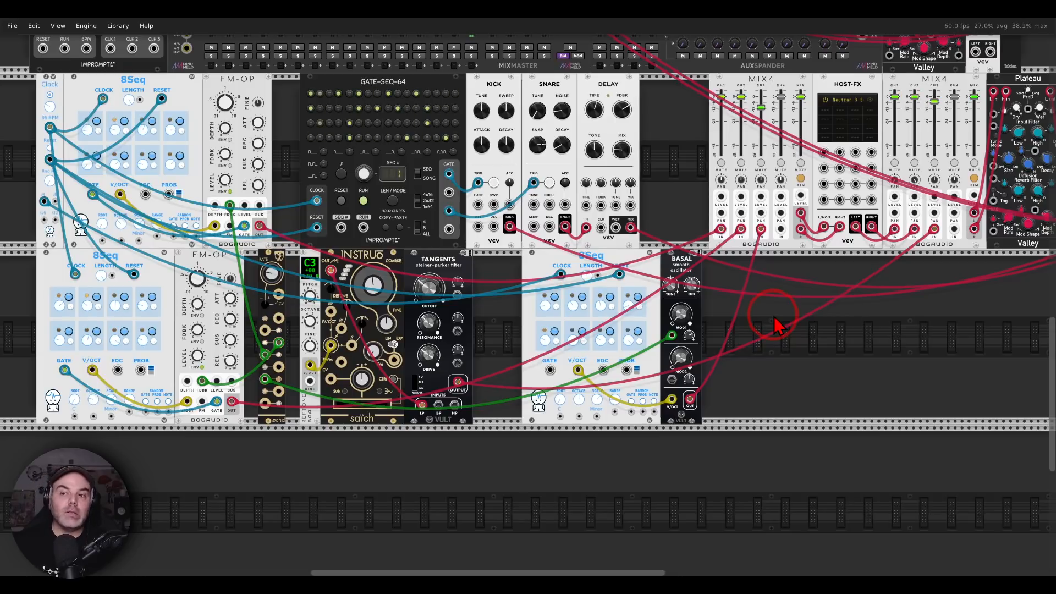
drag(856, 299, 833, 302)
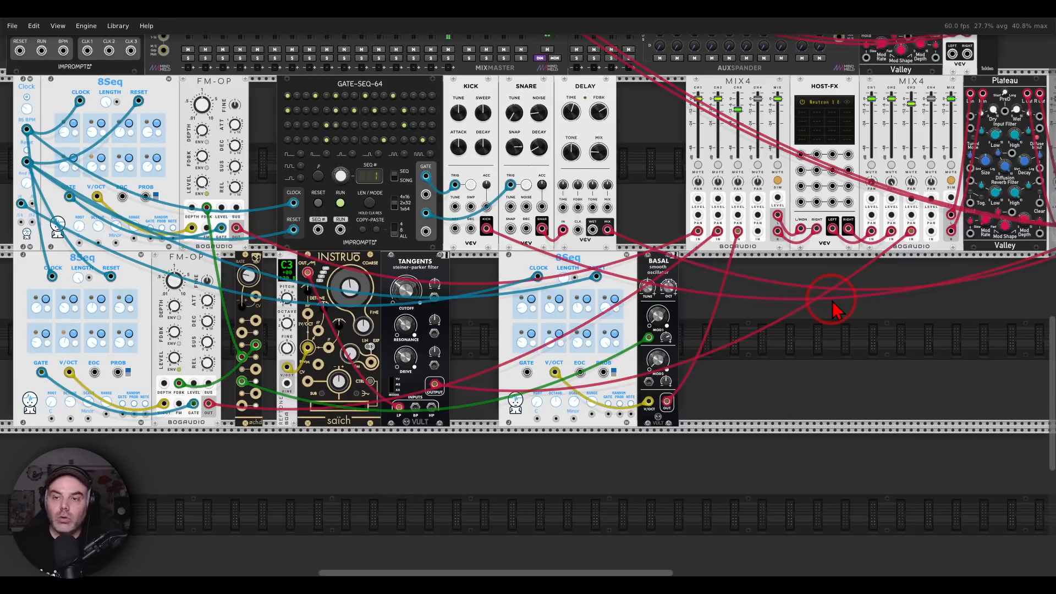
Open the Neutron 3 Equalizer from the first HOST-FX and examine the crowded low frequencies in its spectrum
click(847, 104)
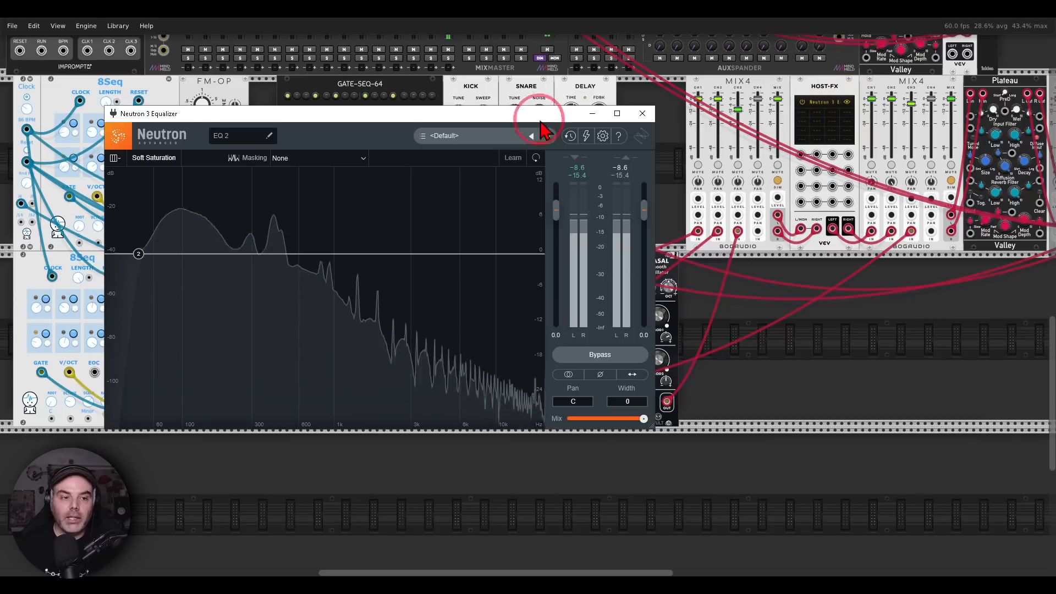
drag(424, 122, 608, 122)
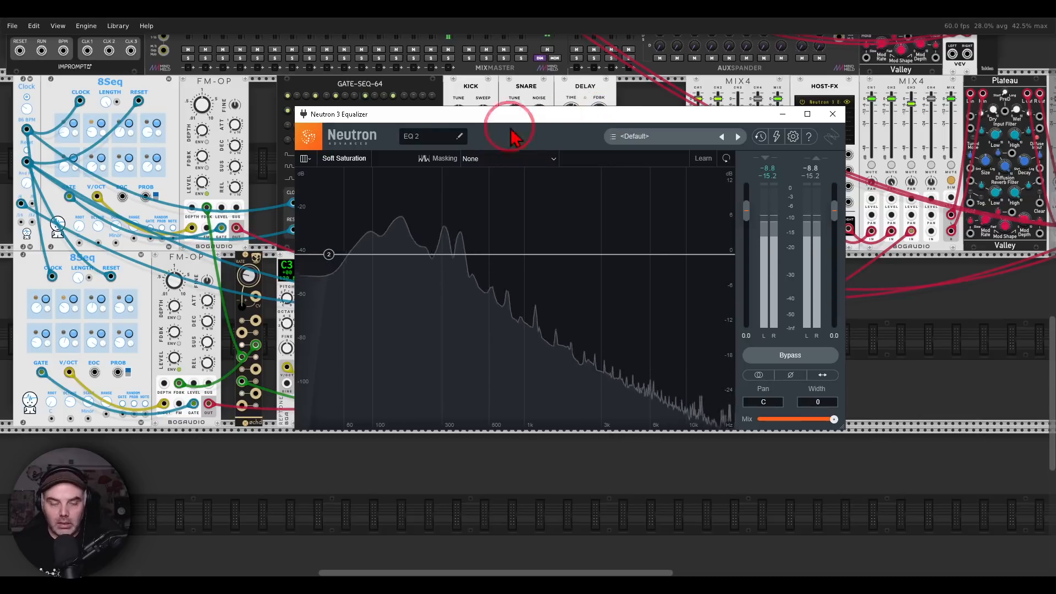
drag(357, 188, 358, 210)
drag(463, 242, 340, 188)
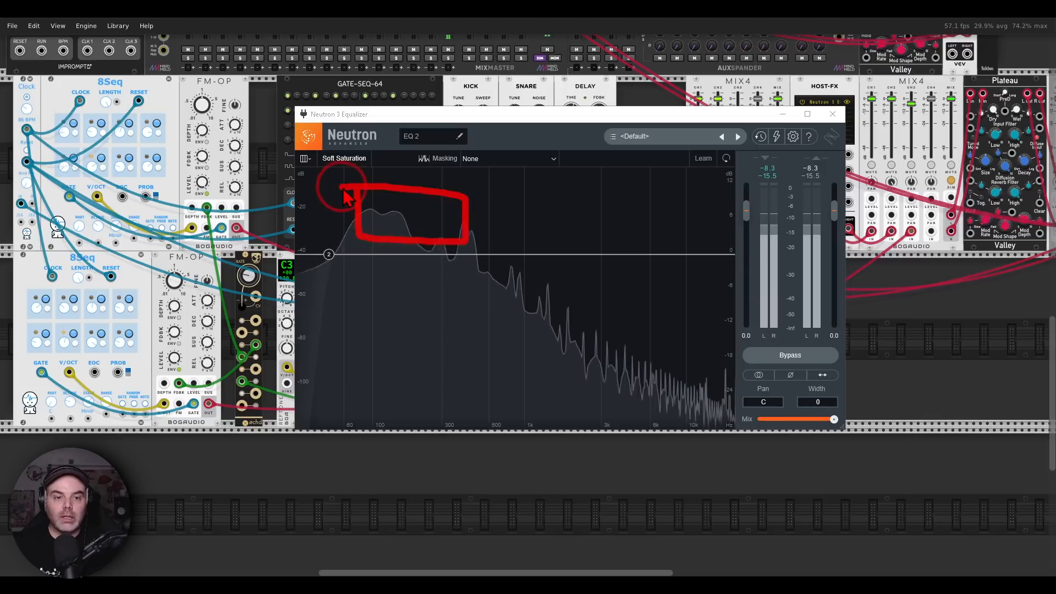
key(Escape)
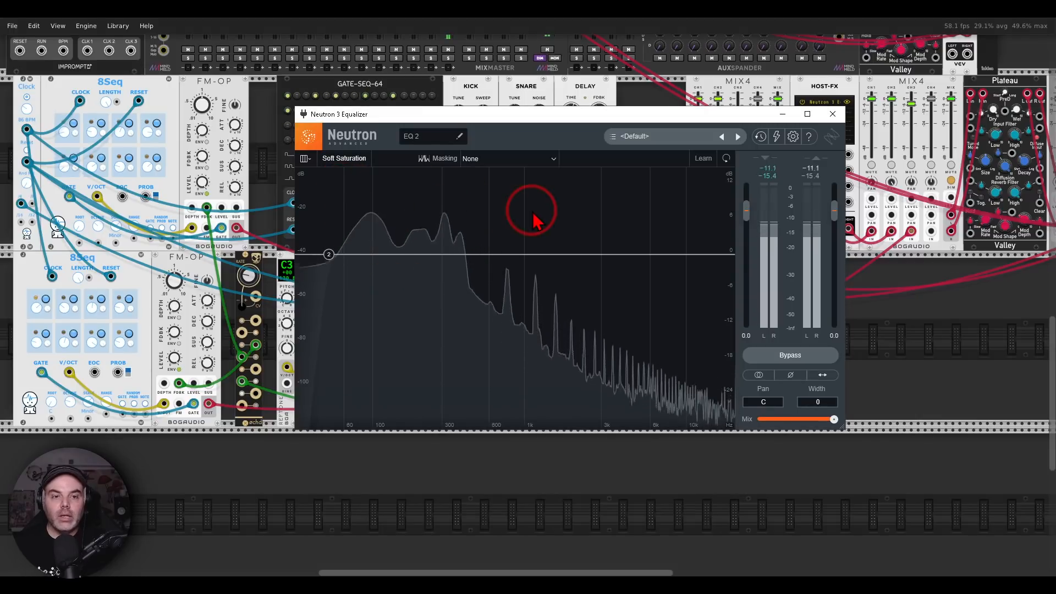
Enable the Flat Highpass on equalizer band 2, move it to 100 Hz and solo the band
click(329, 254)
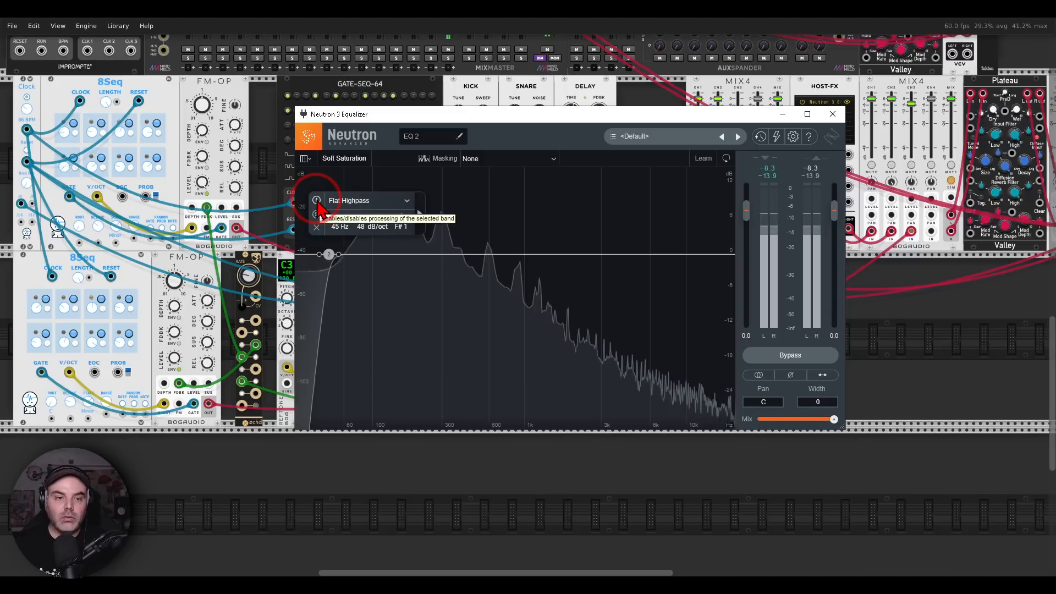
click(329, 255)
drag(330, 259, 374, 254)
click(324, 216)
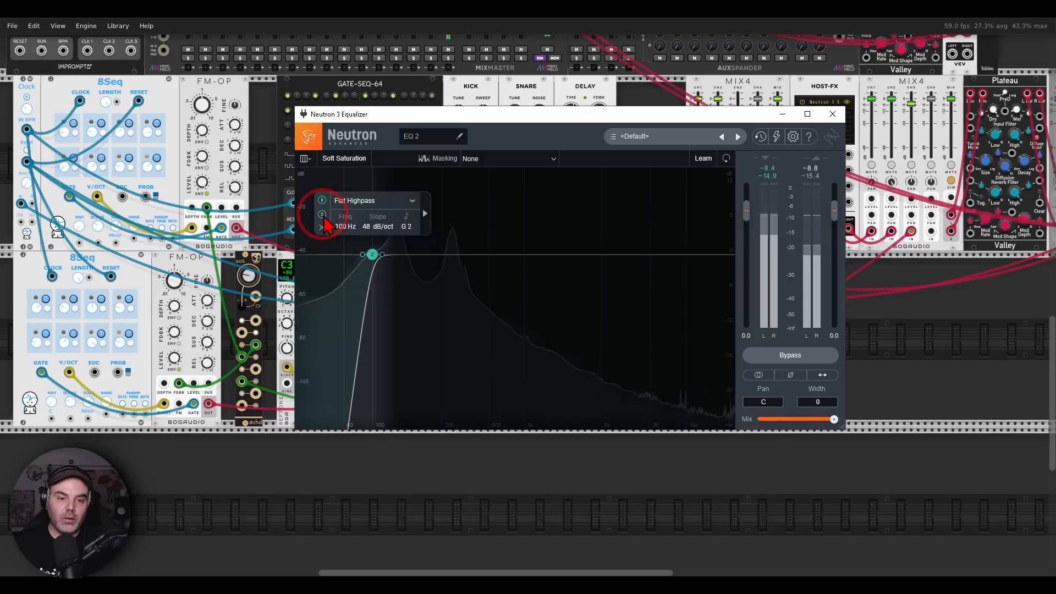
Mute channel 3 on the second MIX4 and channels 3 and 4 on the third MIX4
drag(695, 116, 675, 244)
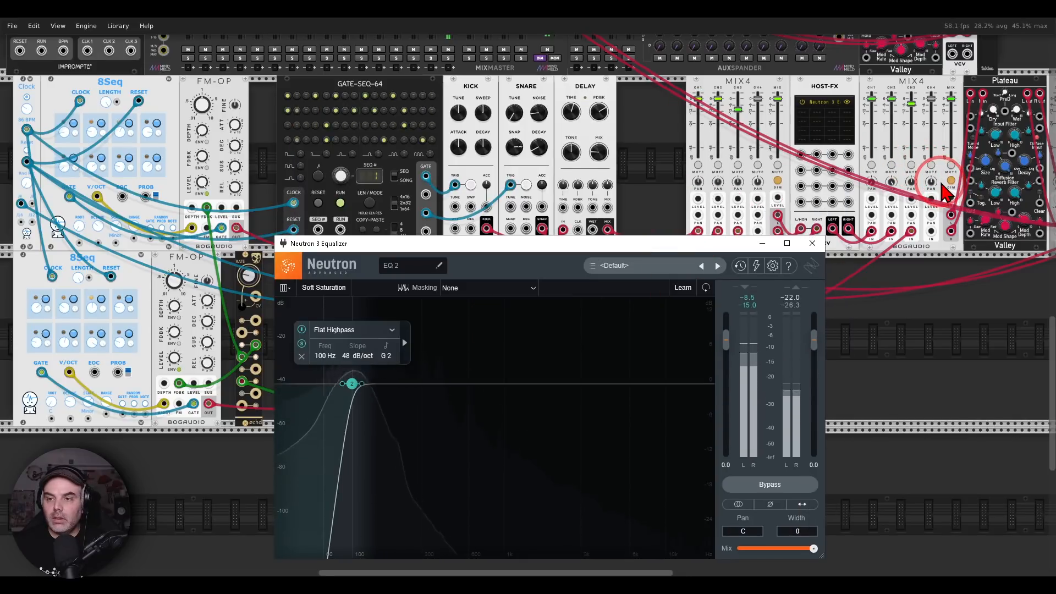
click(912, 165)
drag(955, 291, 750, 288)
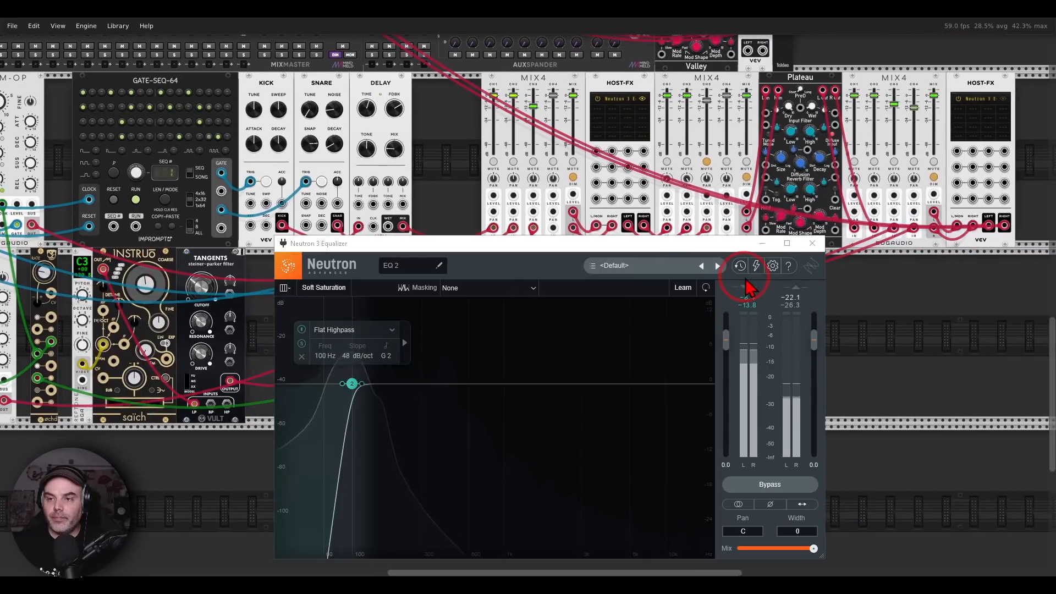
click(914, 162)
click(895, 163)
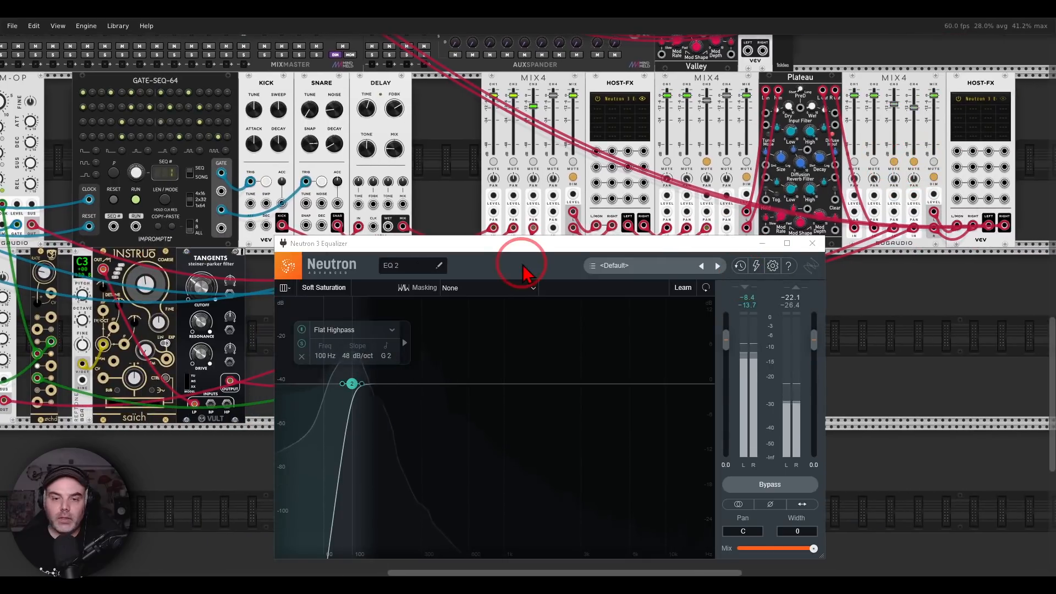
Raise the band 2 highpass frequency to 109 Hz and take the band out of solo
drag(523, 245, 560, 107)
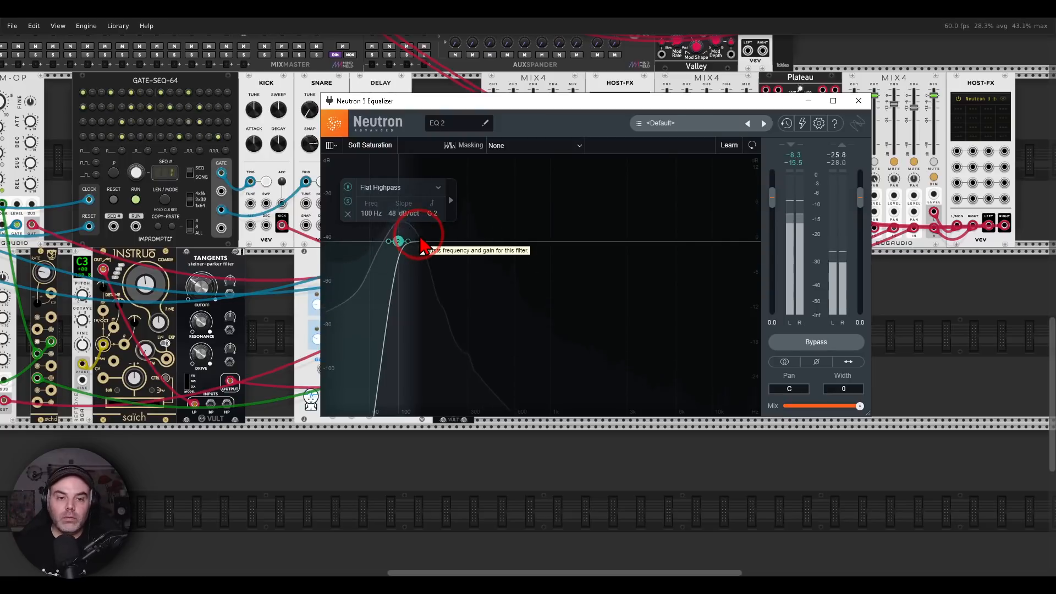
mouse_move(403, 243)
mouse_down()
mouse_move(415, 243)
mouse_move(406, 241)
mouse_up()
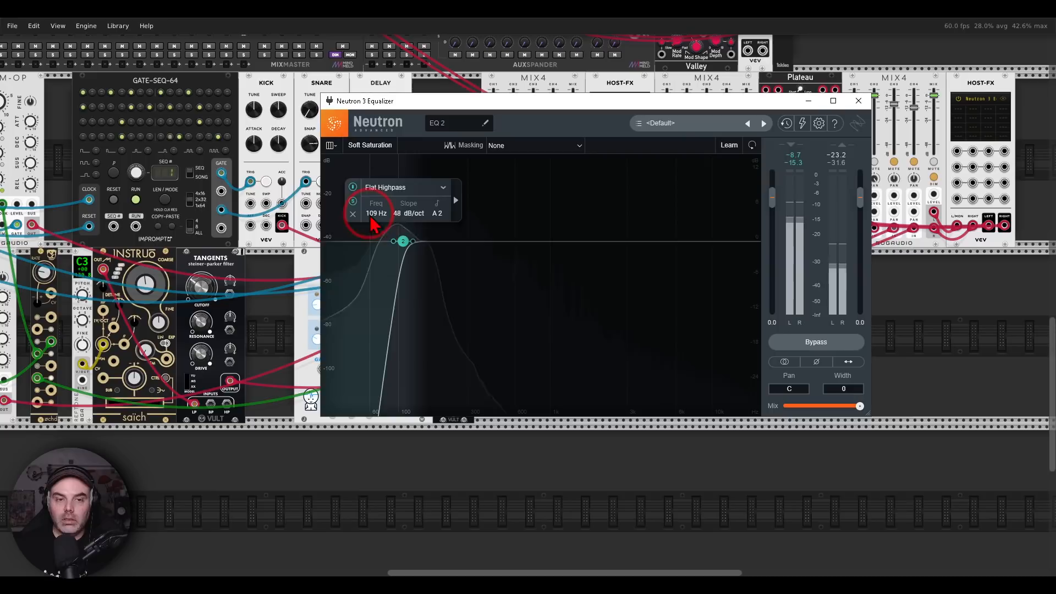
click(355, 203)
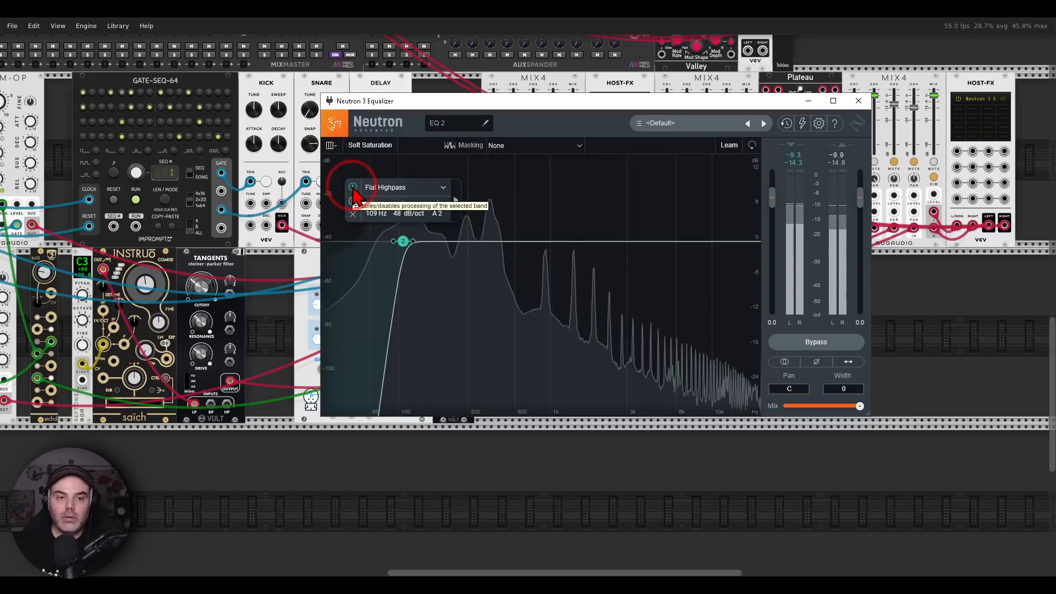
Compare the sound with and without the band 2 highpass by switching its processing off and on
click(353, 187)
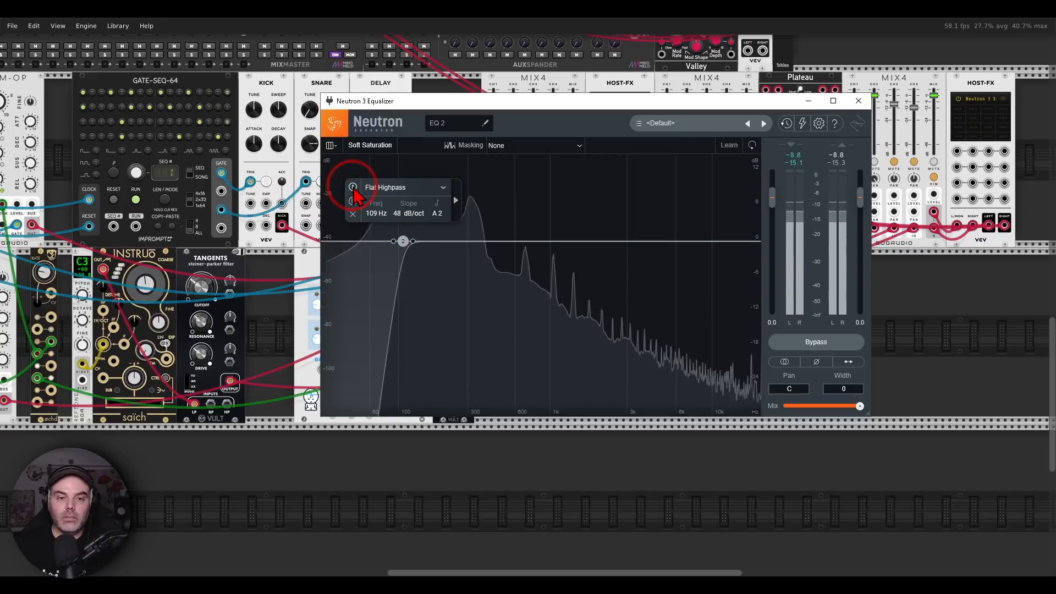
click(353, 187)
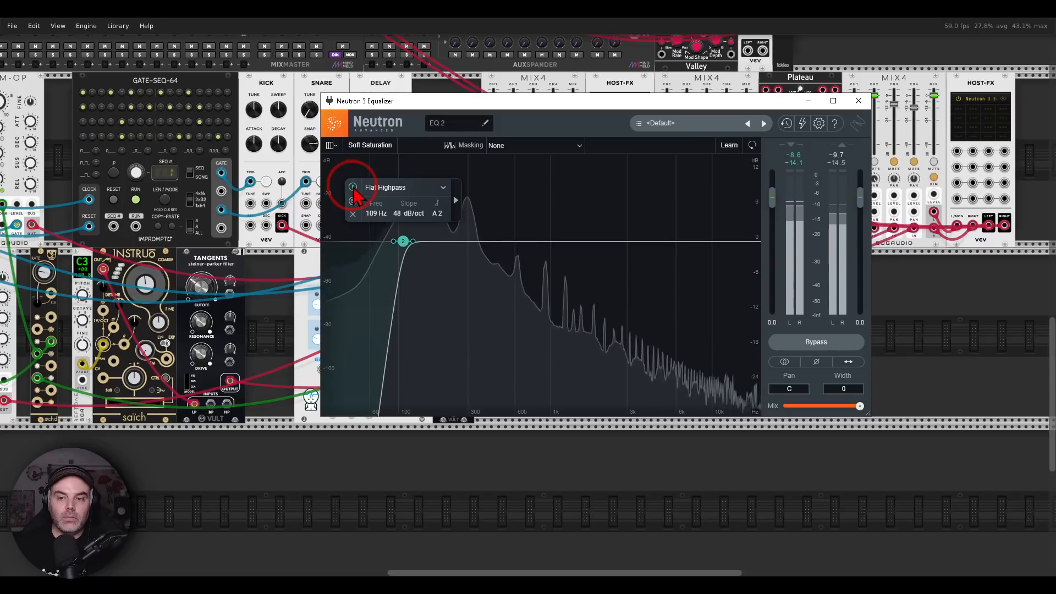
click(353, 188)
click(353, 188)
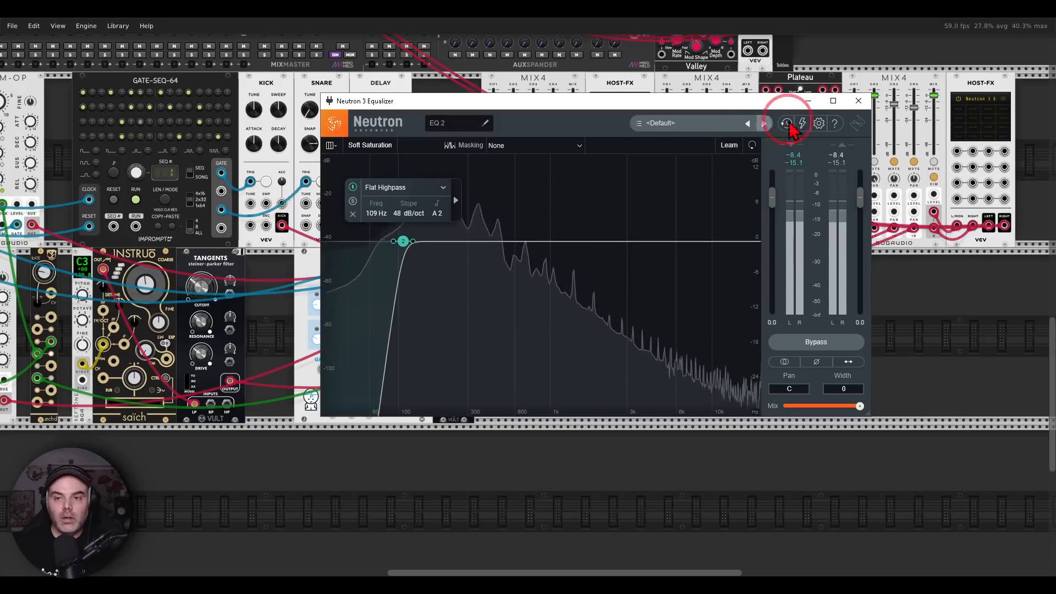
Close the equalizer window and unmute channels 3 and 4 on the third MIX4 and channel 3 on the second
click(859, 101)
click(913, 163)
click(913, 161)
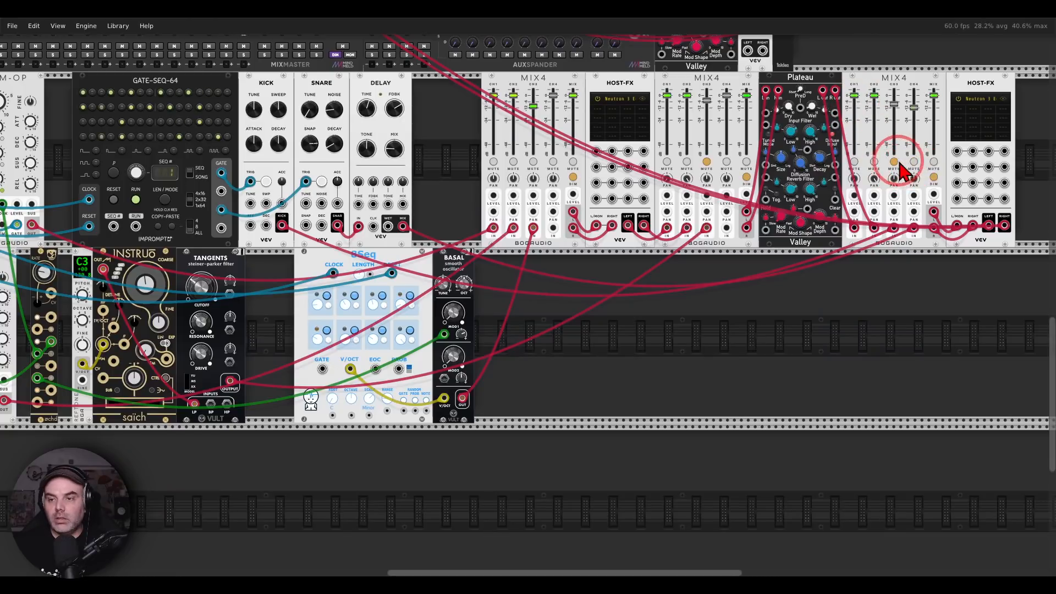
click(894, 162)
click(707, 162)
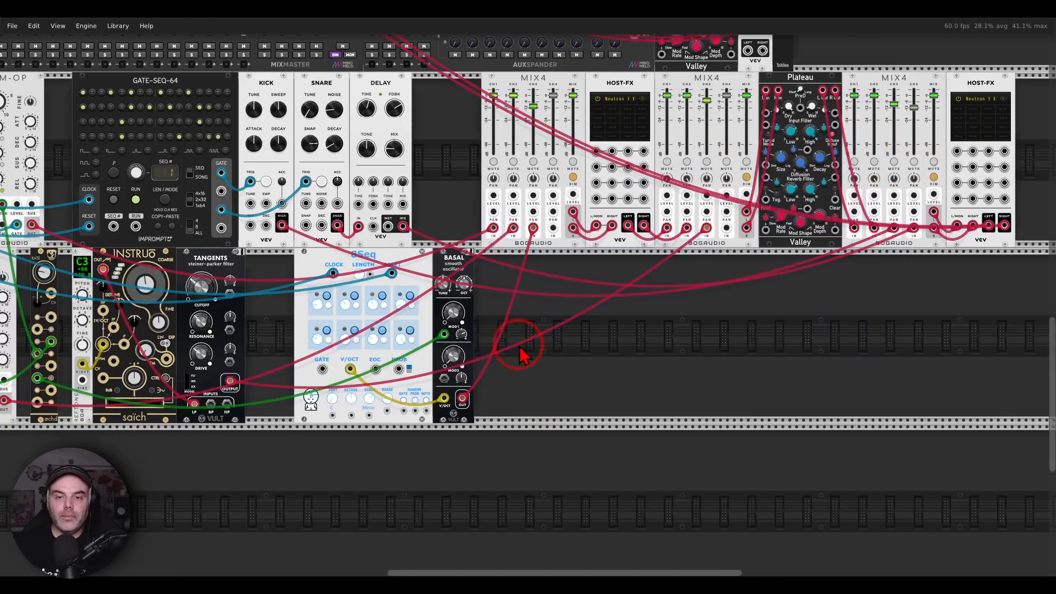
Mute the master output of the third MIX4
drag(519, 346, 728, 334)
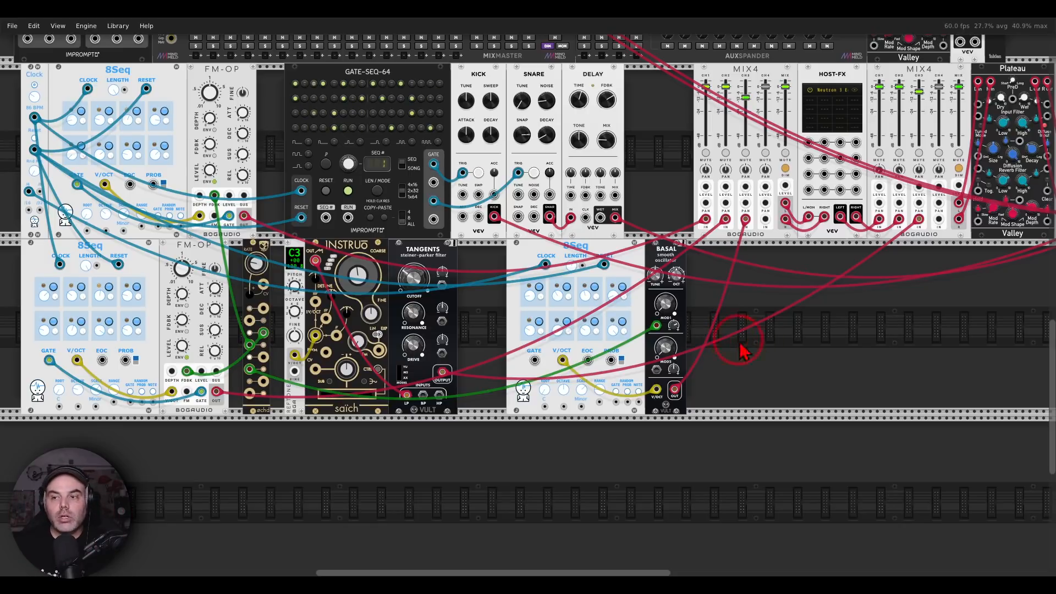
scroll(770, 344, right, 3)
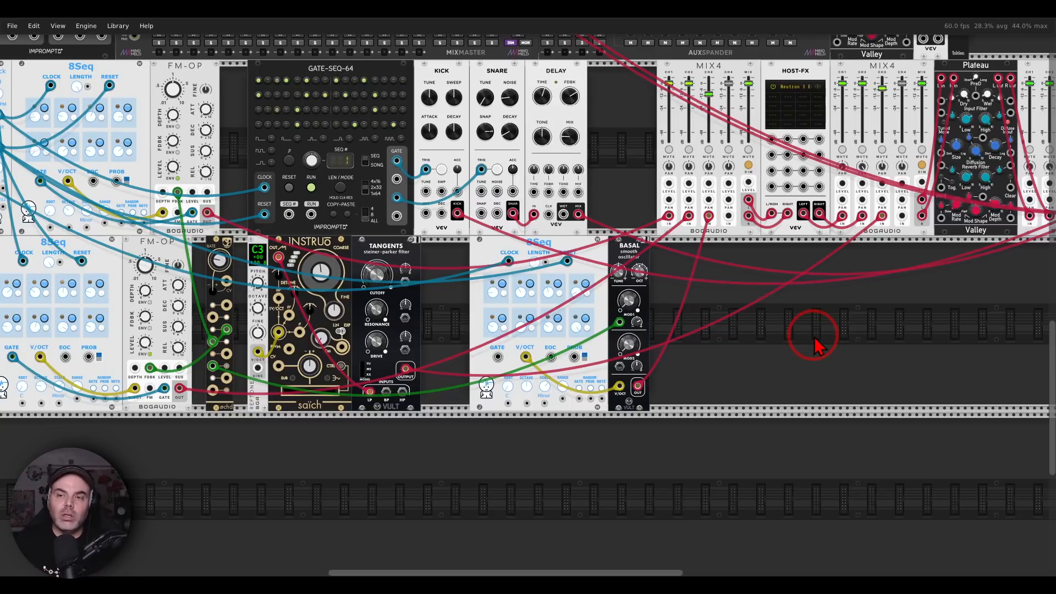
drag(867, 324, 627, 328)
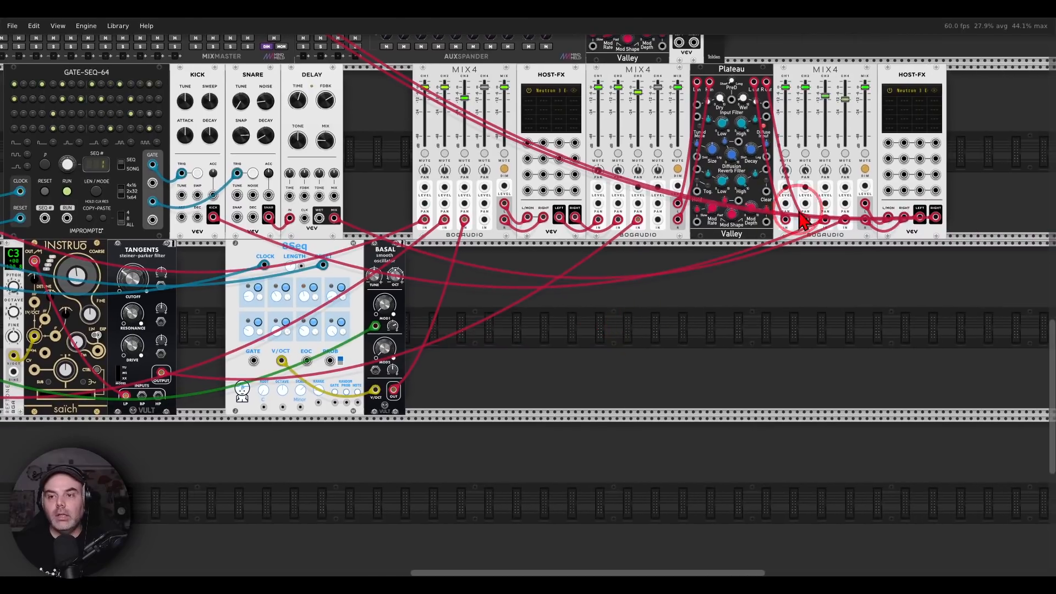
click(867, 156)
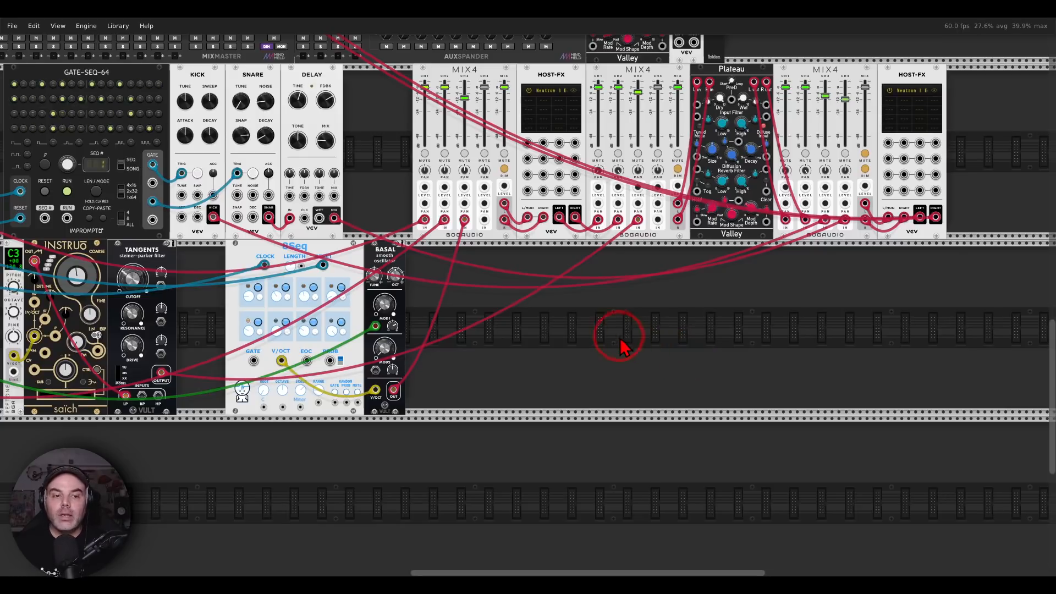
Delete all the sequencer, voice, drum, MIX4 and effect modules in the two rows below the MixMaster row
scroll(625, 344, down, 2)
scroll(715, 298, up, 1)
drag(768, 296, 707, 294)
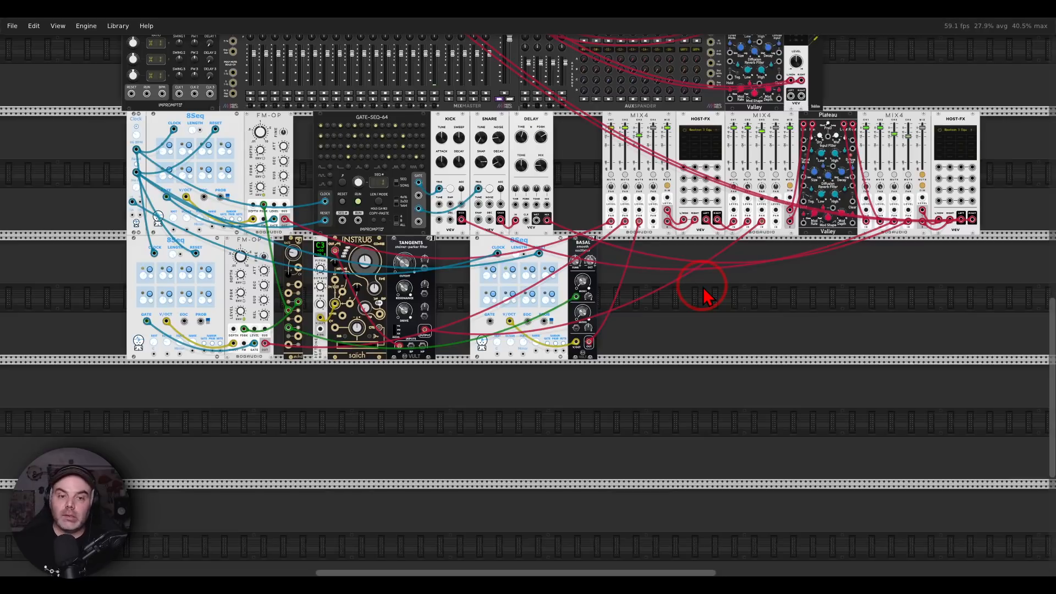
drag(705, 290, 694, 290)
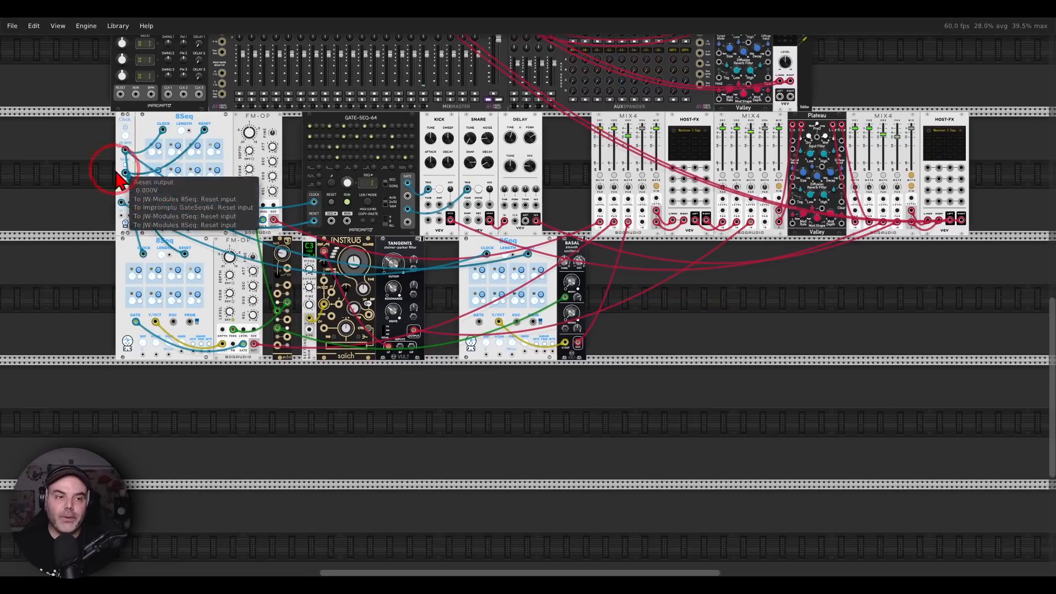
drag(88, 164, 980, 348)
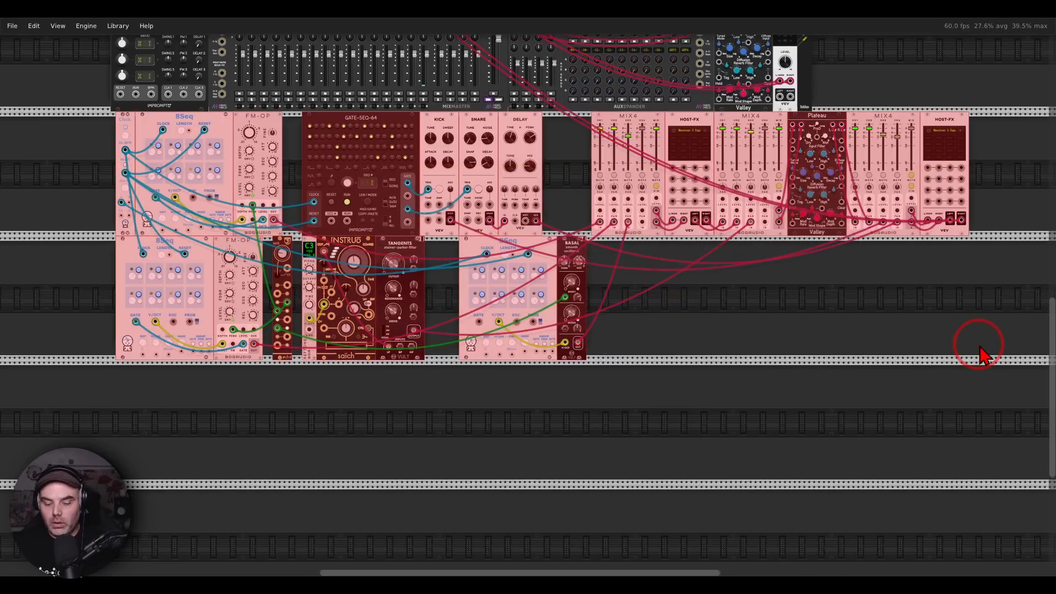
key(Delete)
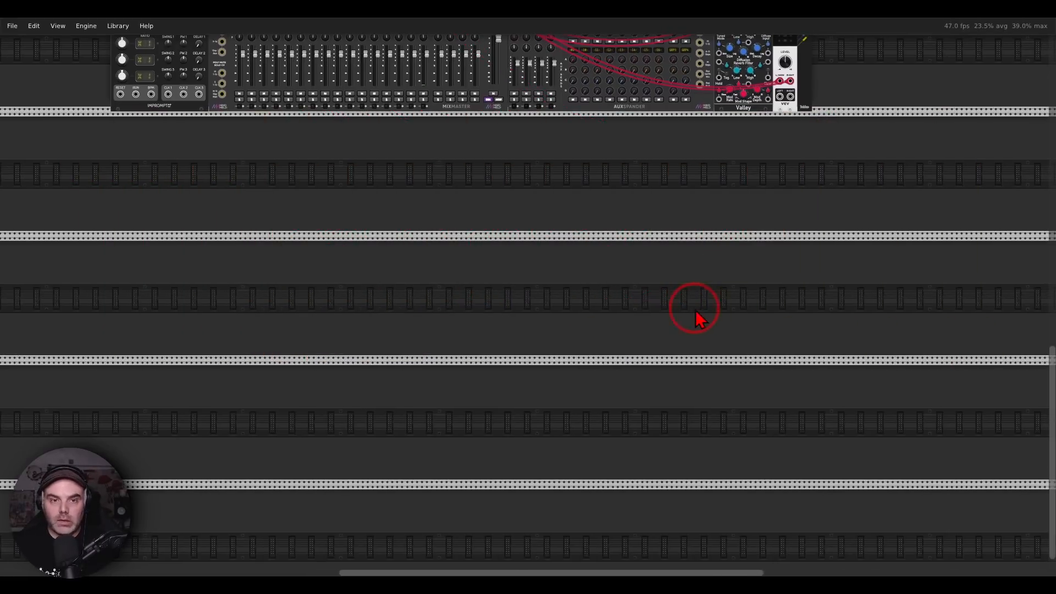
Switch to the Fotos image viewer and read the viewer questions from 1.png through 3.png
click(717, 584)
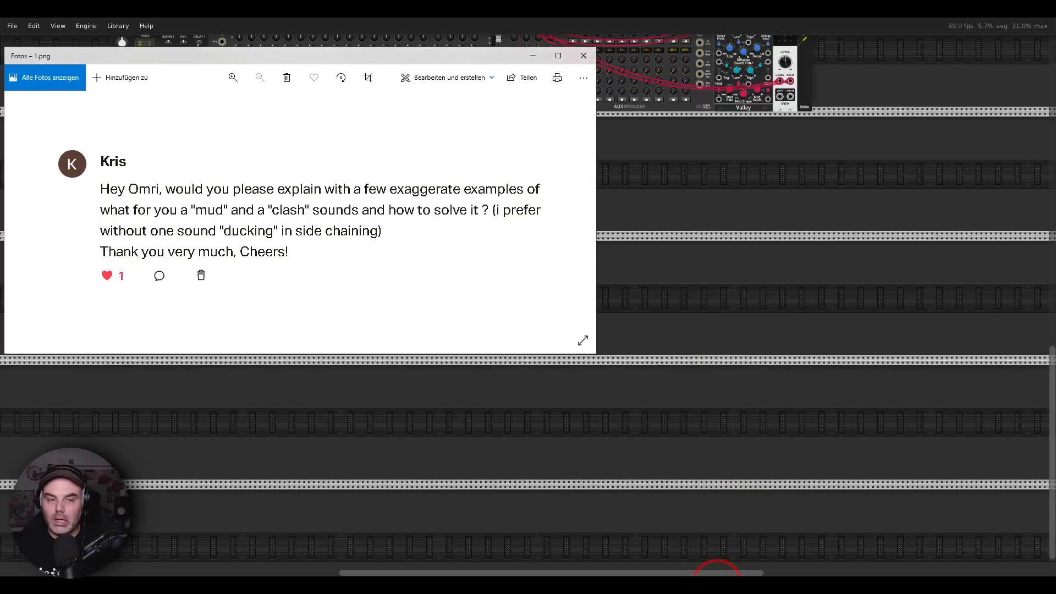
click(580, 215)
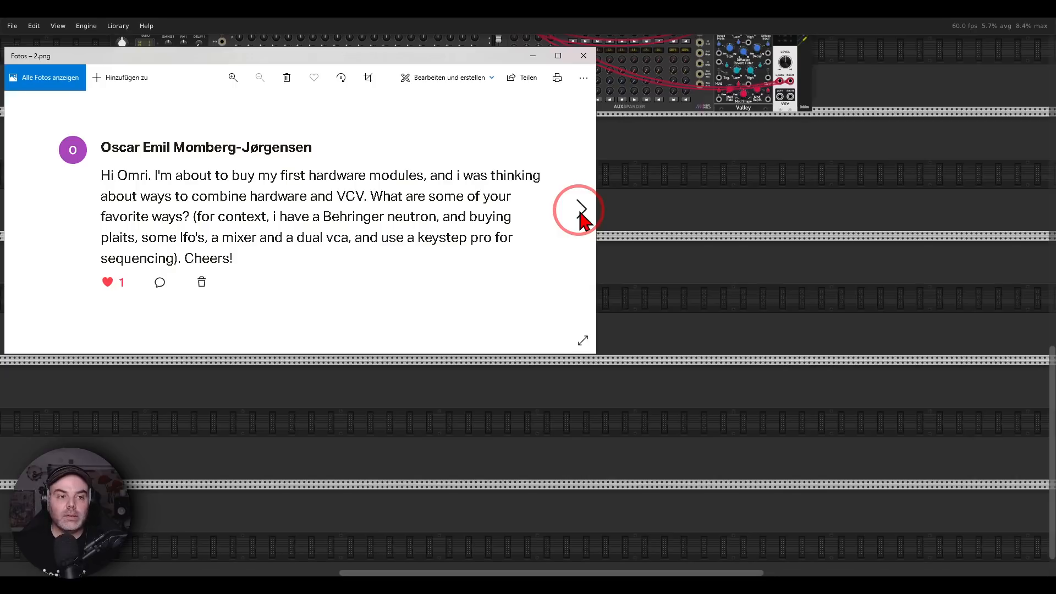
click(578, 211)
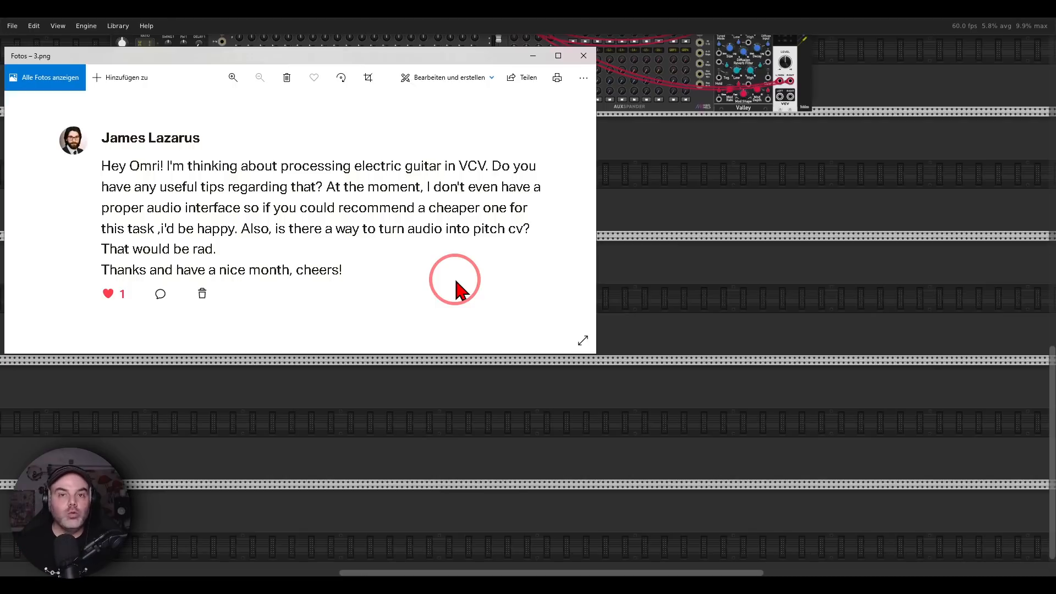
Switch to the audio interface photos and view the Steinberg UR242, Minifuse 1 and MOTU M2
click(797, 587)
click(1035, 304)
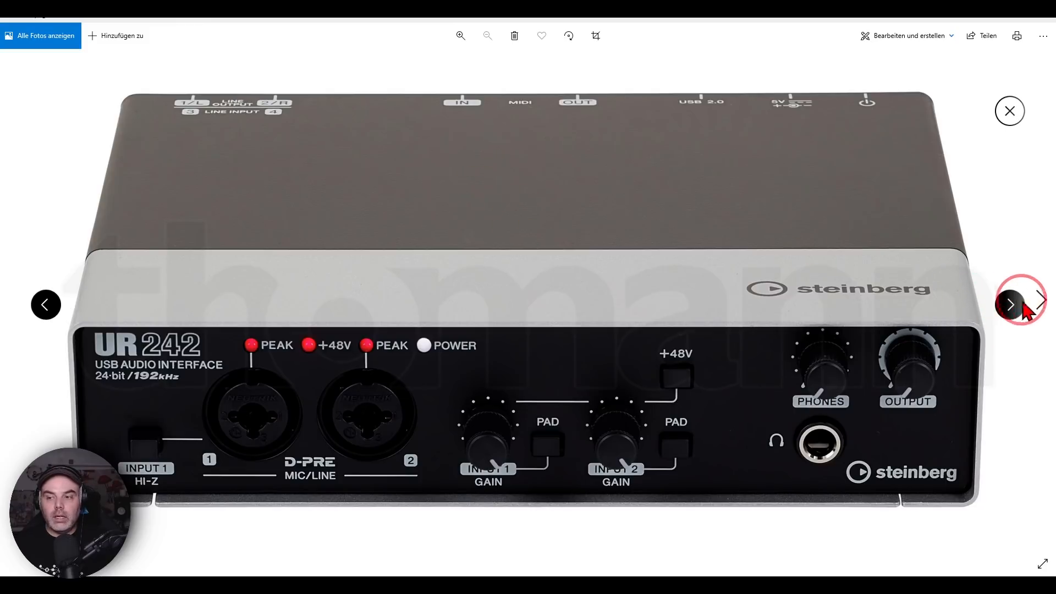
click(1015, 304)
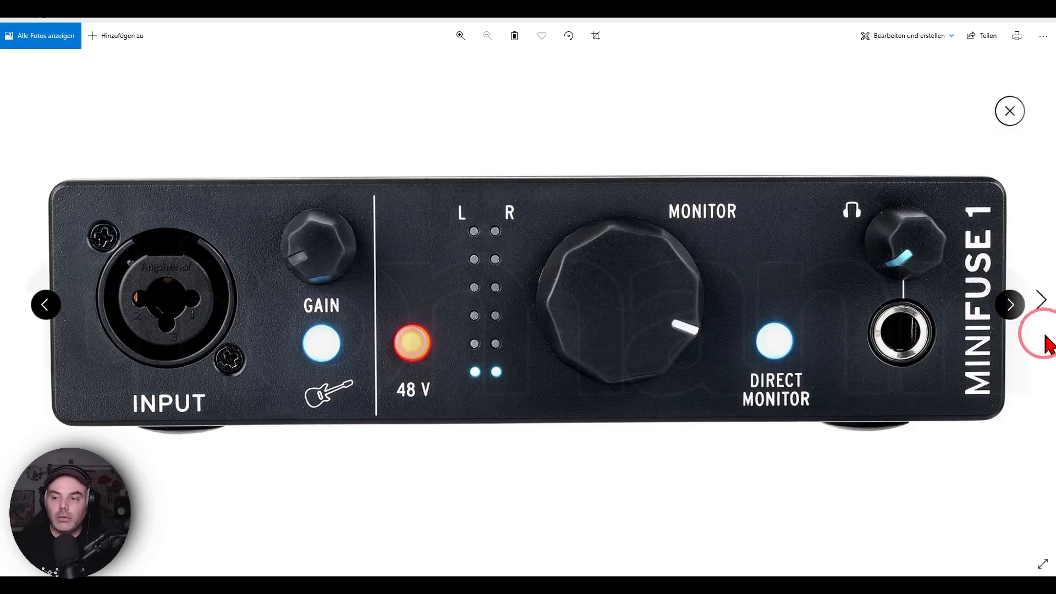
click(1017, 304)
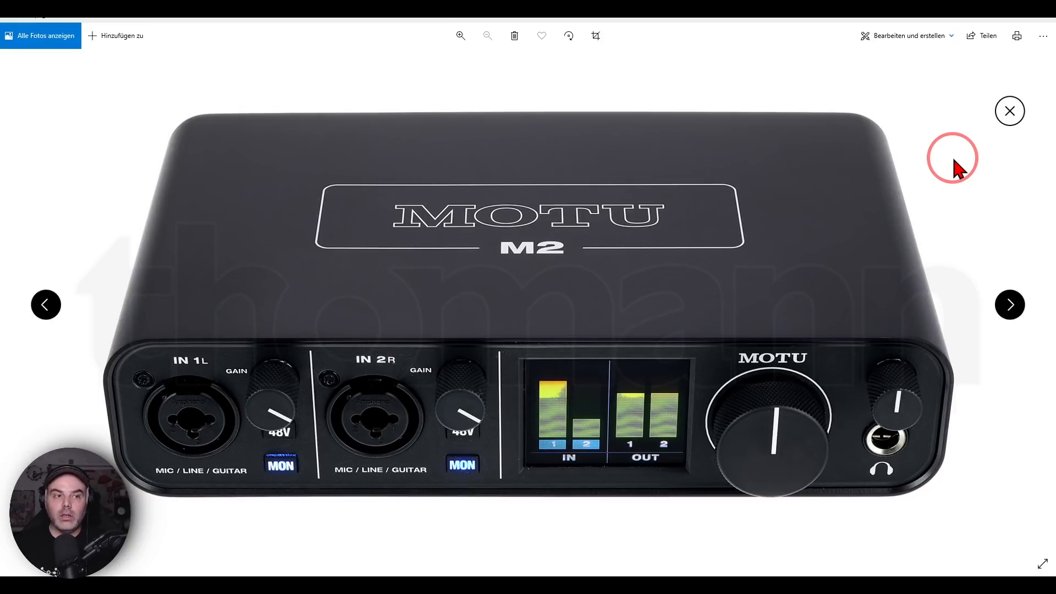
Put away the interface photos, look over the remaining mixer row in the rack, and bring back the question in 3.png
click(573, 584)
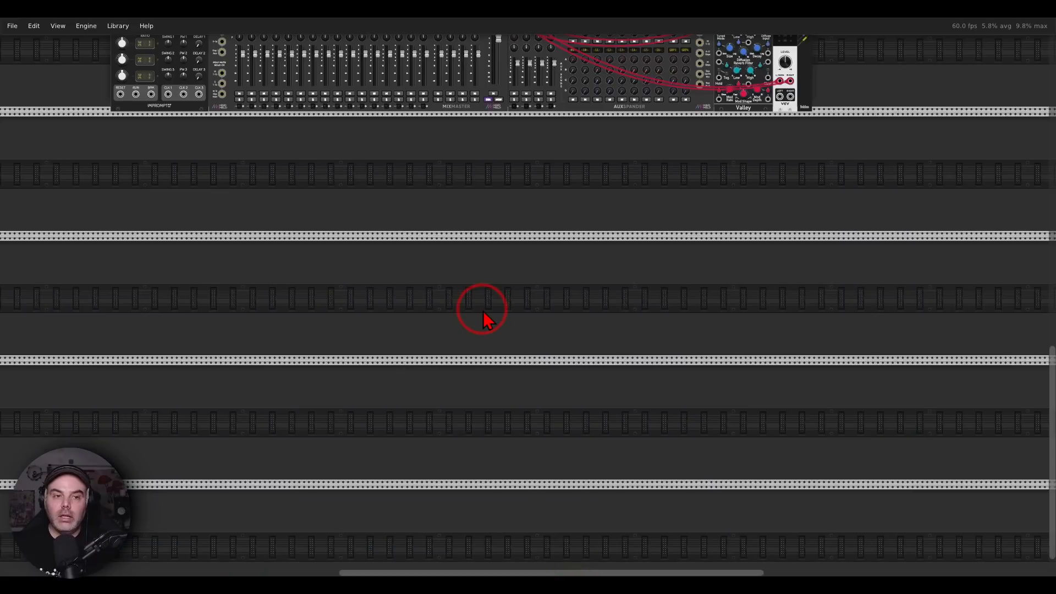
scroll(465, 256, up, 4)
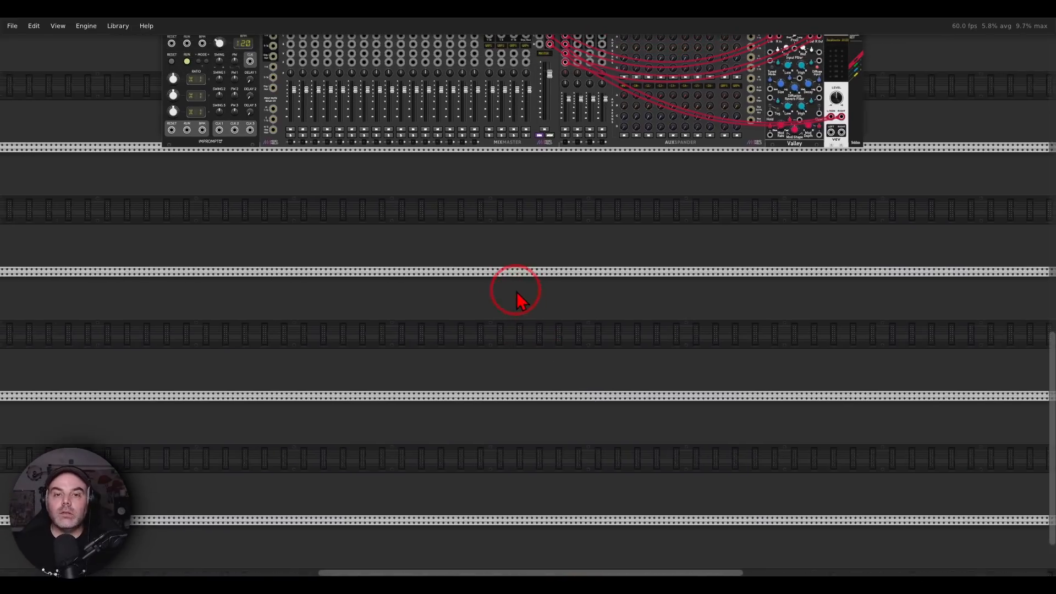
scroll(450, 289, up, 1)
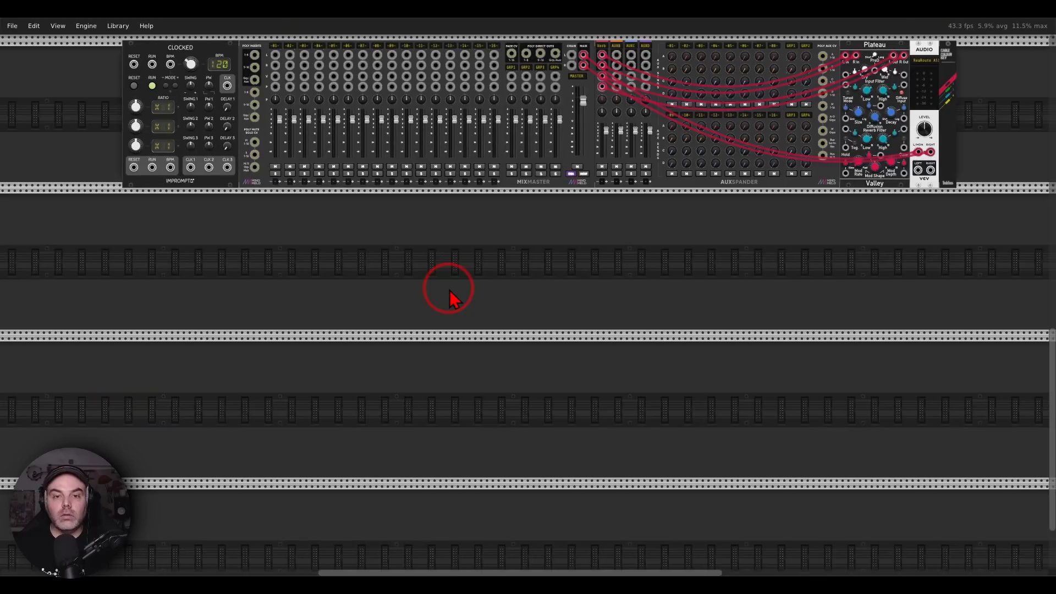
click(704, 580)
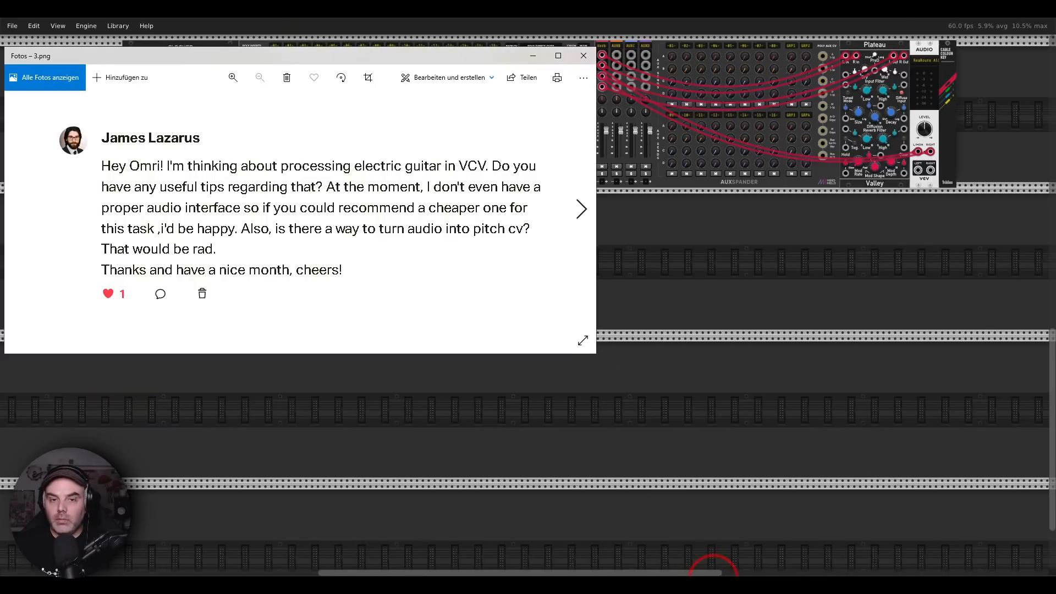
Put away the viewer question and import the module selection Guitar.vcvs from folder 0 into the empty rows below the MixMaster row
click(469, 426)
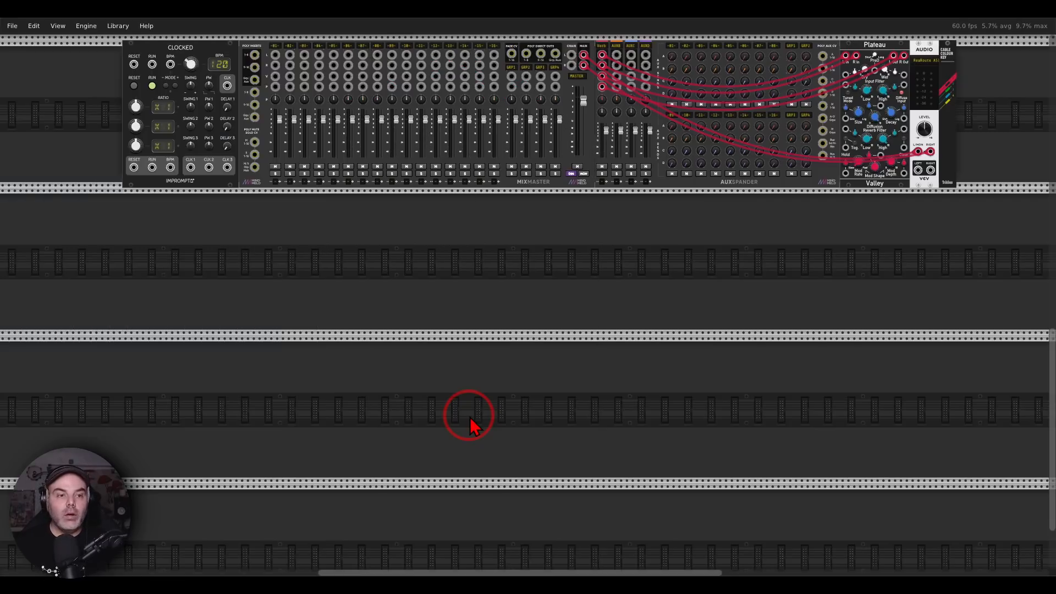
click(12, 26)
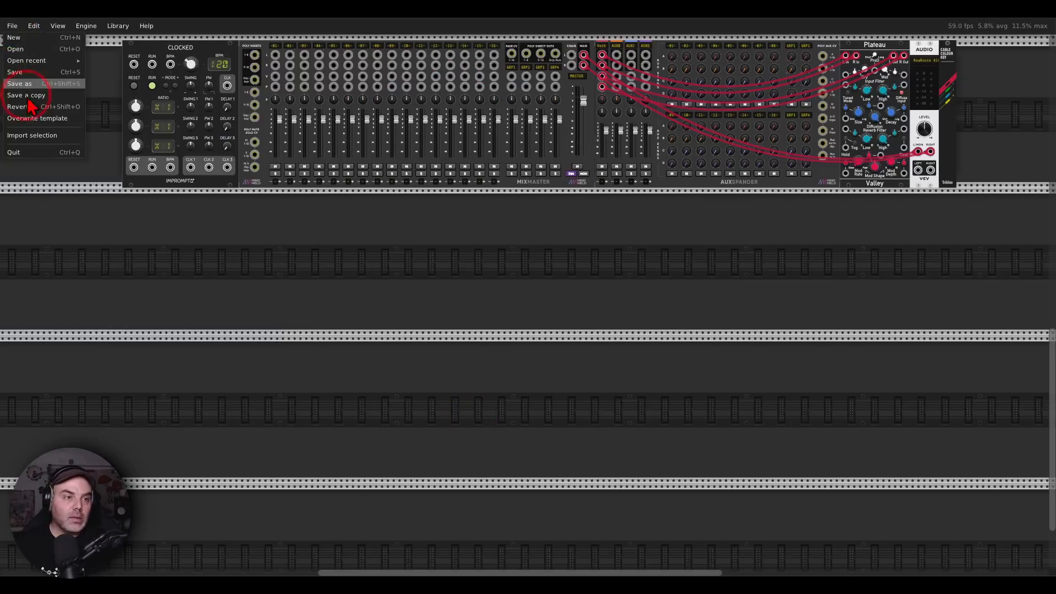
click(32, 136)
double_click(147, 98)
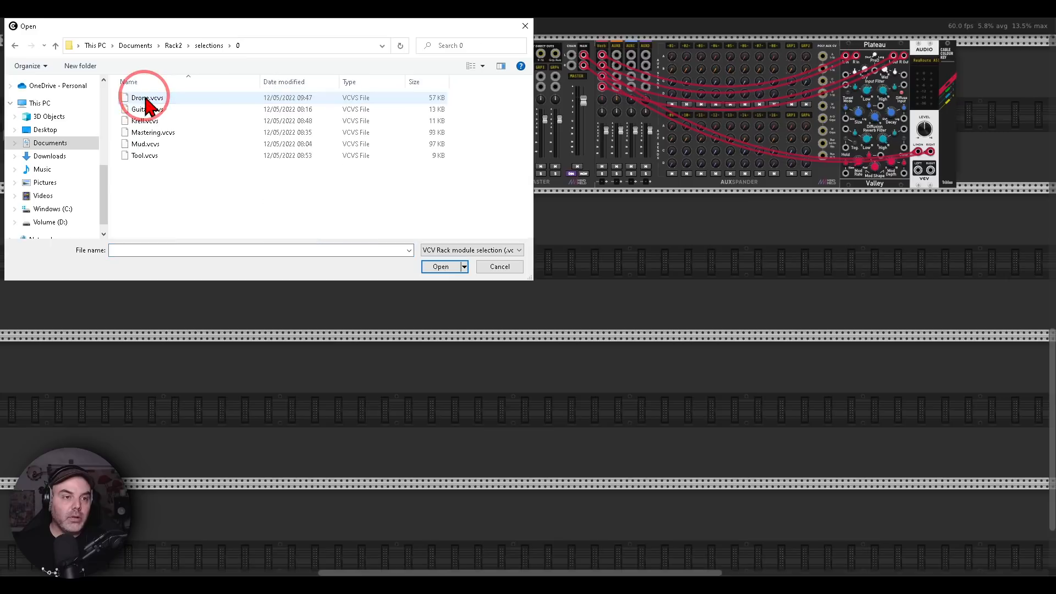
double_click(187, 109)
scroll(434, 141, down, 5)
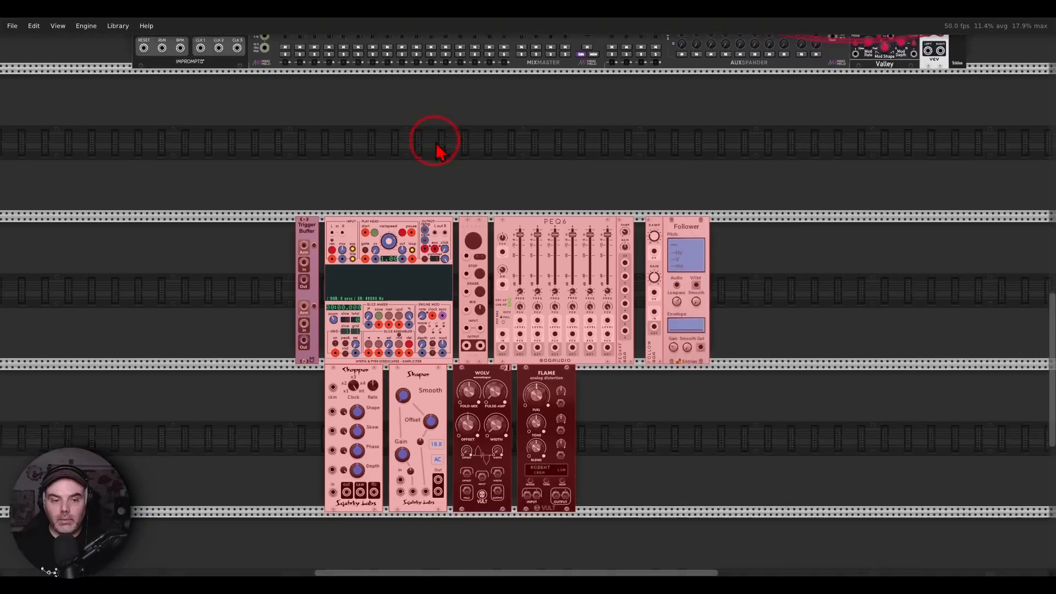
drag(469, 193, 482, 132)
click(253, 242)
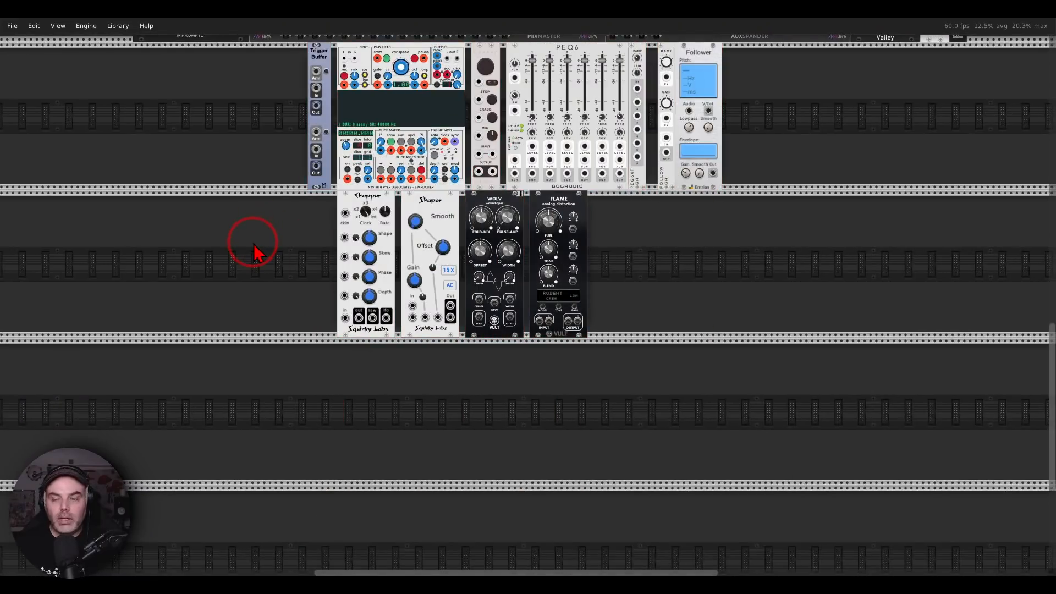
Examine the imported guitar modules, including Simpliciter, Looper, PEQ6 with its input jack, the followers and the distortion modules
scroll(437, 217, up, 4)
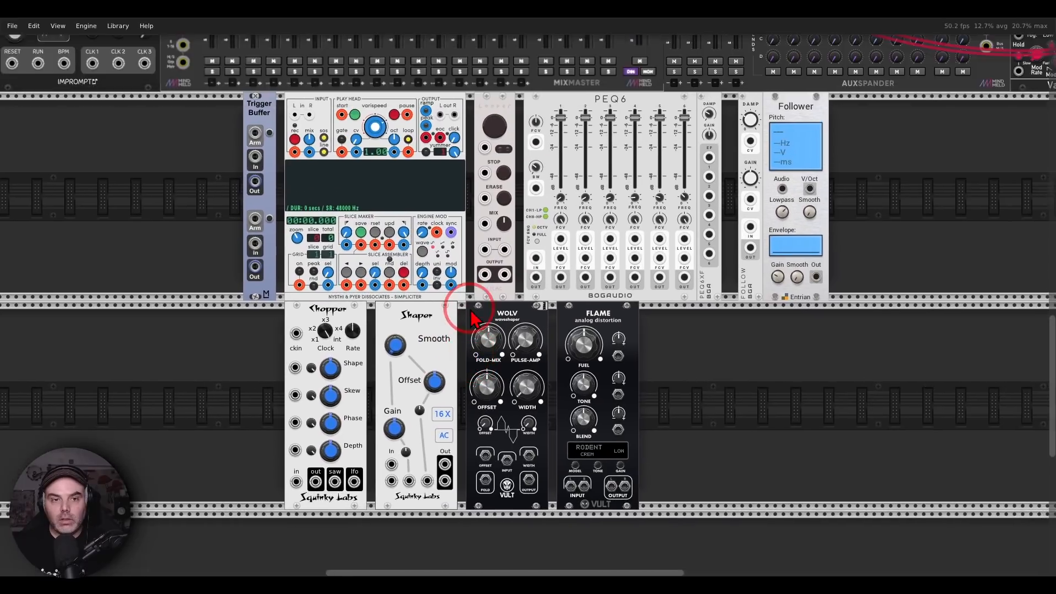
drag(473, 318, 466, 297)
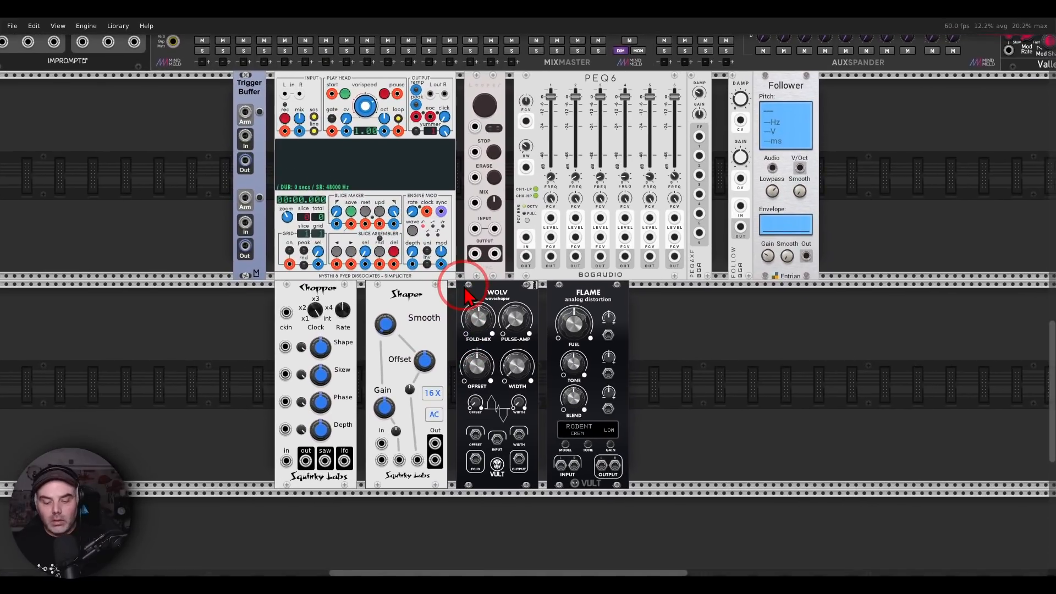
mouse_move(514, 67)
mouse_down()
mouse_move(424, 39)
mouse_move(257, 107)
mouse_move(511, 152)
mouse_move(517, 74)
mouse_up()
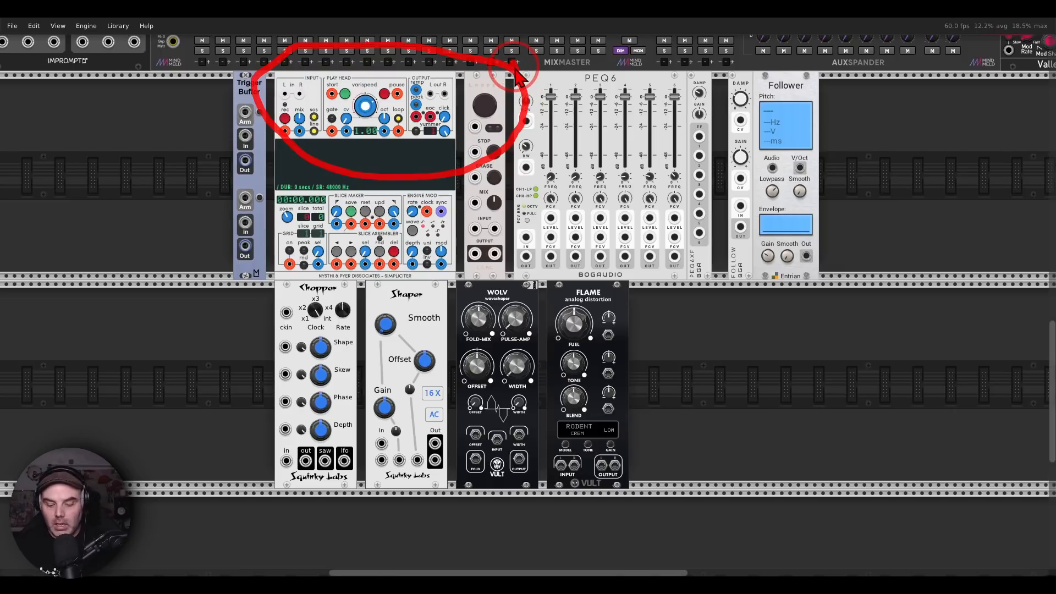
mouse_move(517, 75)
mouse_down()
mouse_move(509, 66)
mouse_move(440, 88)
mouse_move(536, 77)
mouse_up()
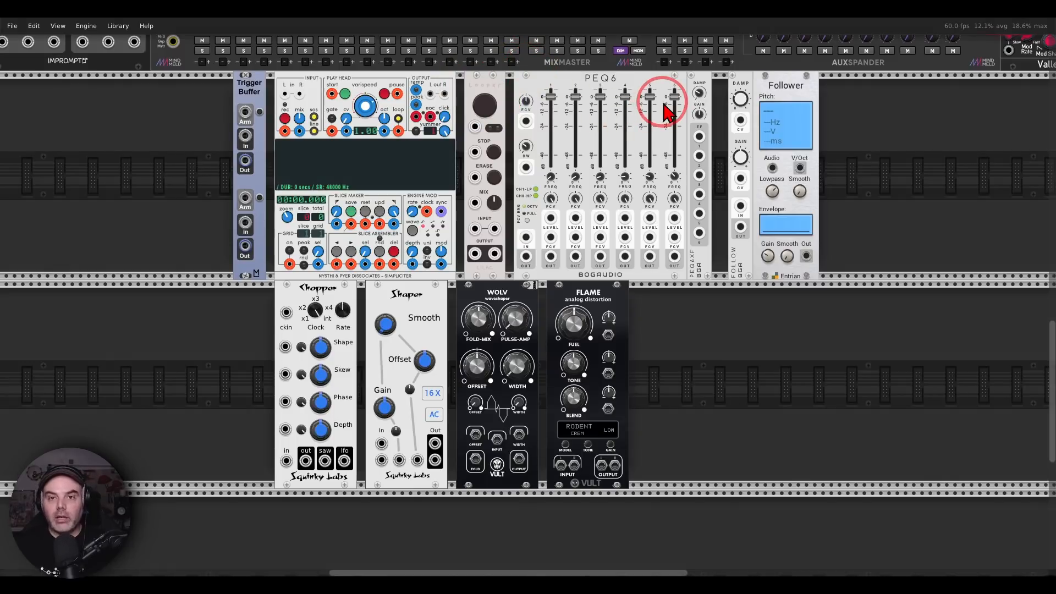
scroll(672, 98, up, 2)
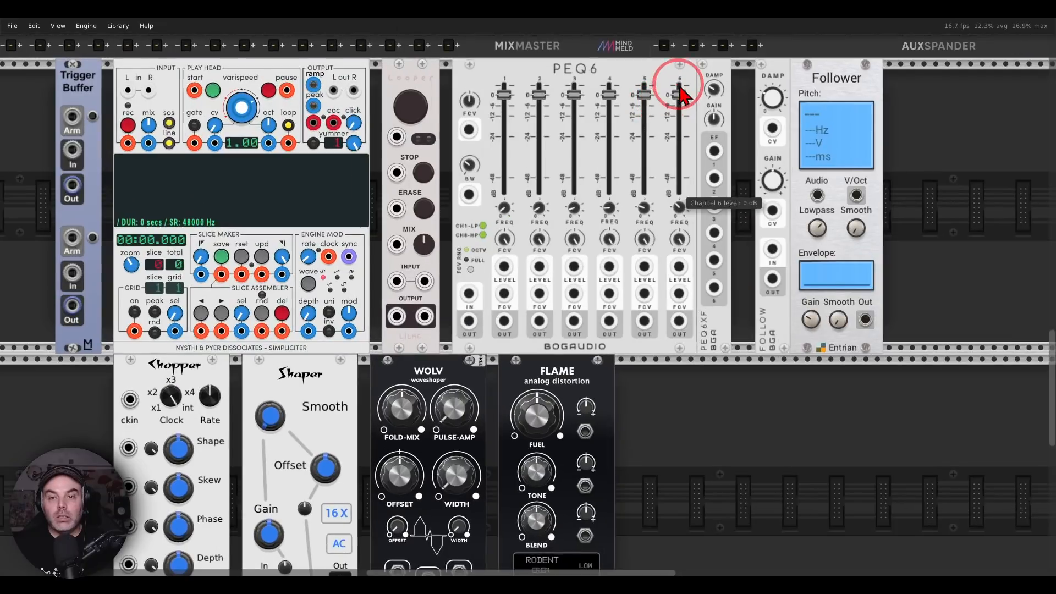
mouse_move(680, 86)
mouse_down()
mouse_move(541, 124)
mouse_move(629, 79)
mouse_up()
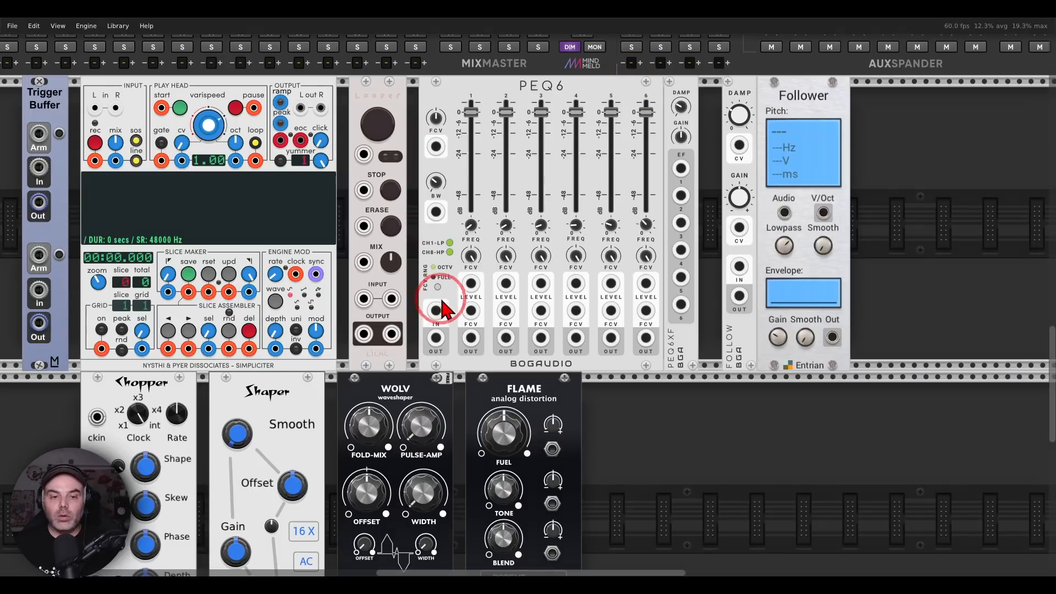
mouse_move(443, 295)
mouse_down()
mouse_move(432, 341)
mouse_move(450, 311)
mouse_up()
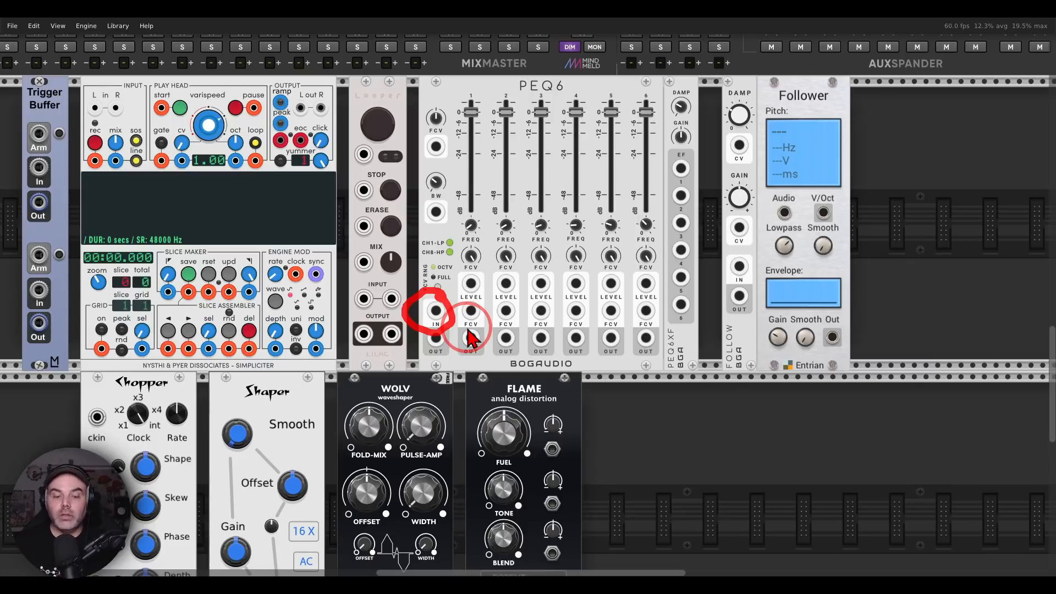
mouse_move(703, 81)
mouse_down()
mouse_move(645, 131)
mouse_move(711, 122)
mouse_up()
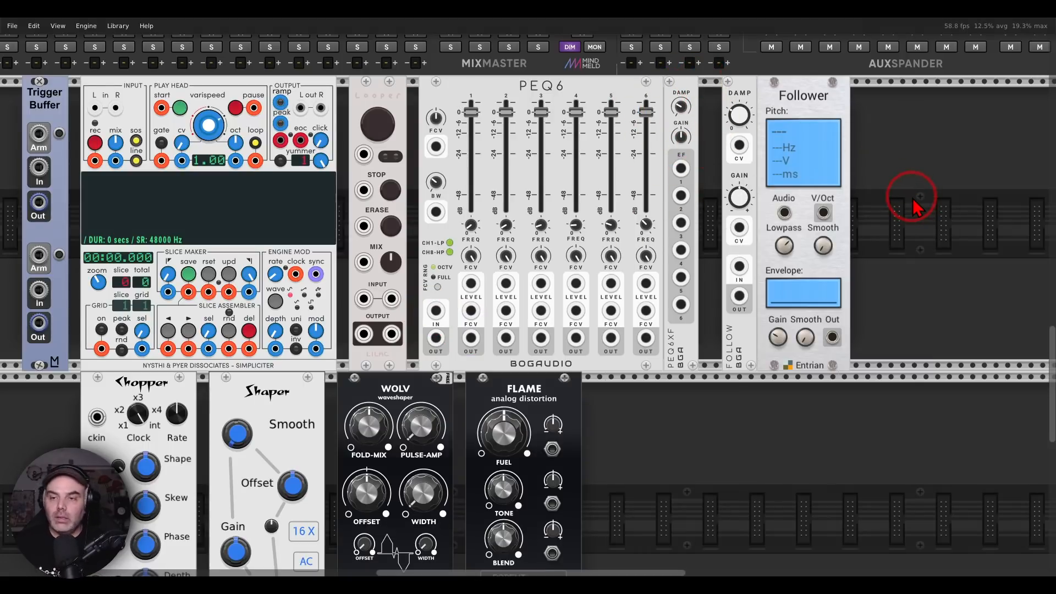
Add a VCV Scope module, move the two follower modules further along the row, and place the Scope directly beside PEQ6XF
scroll(911, 204, down, 1)
right_click(828, 179)
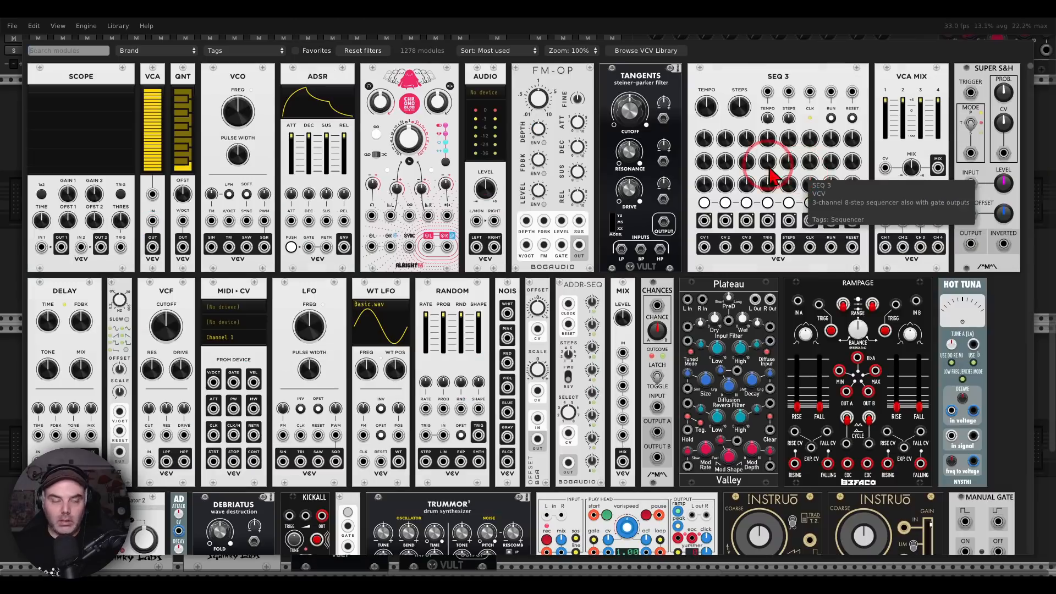
click(86, 96)
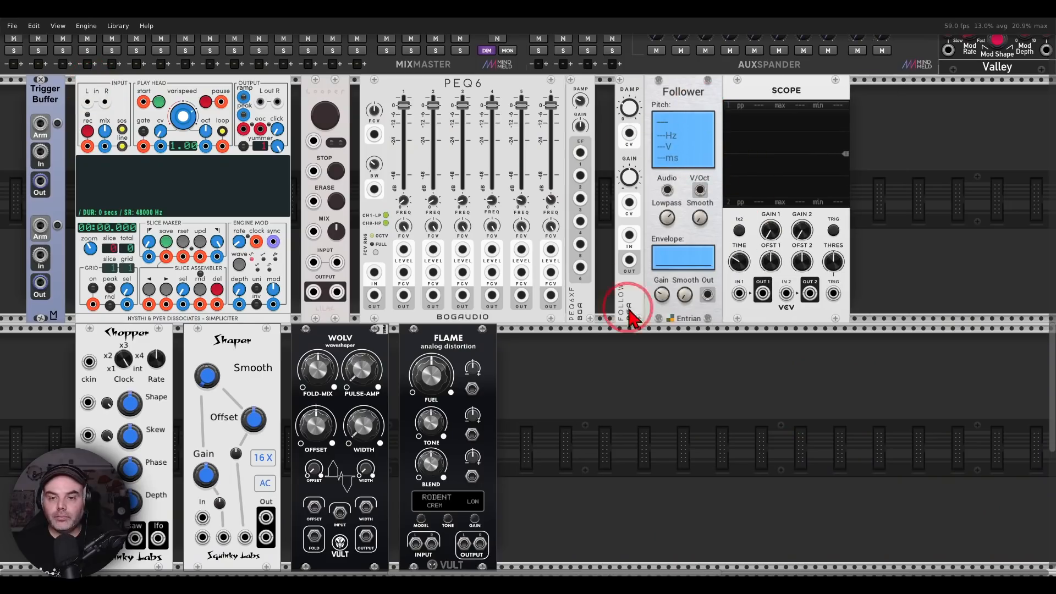
drag(639, 300, 904, 284)
click(866, 287)
drag(740, 96, 617, 98)
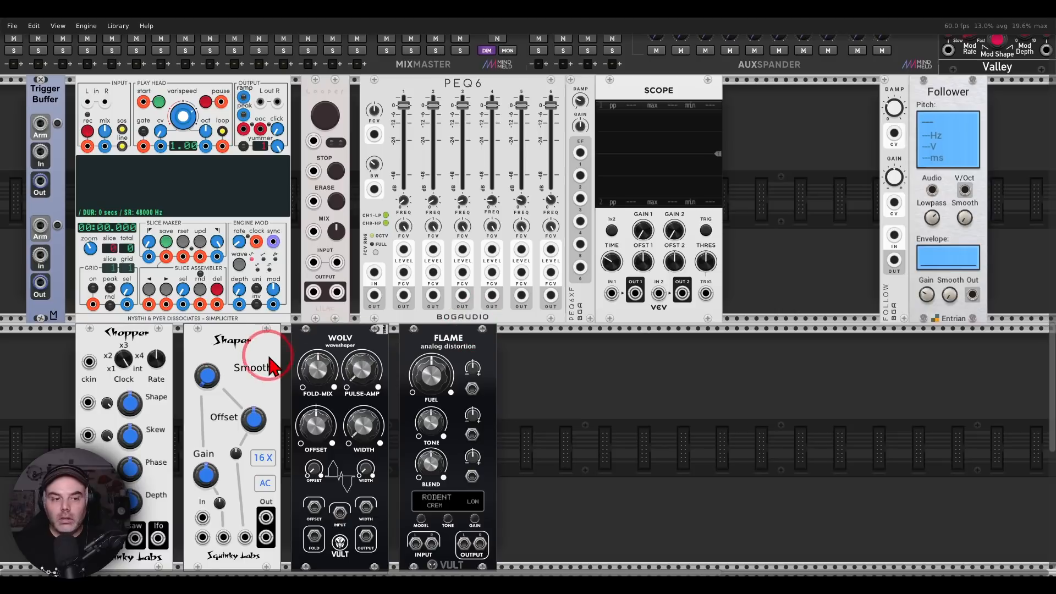
Move the Shaper module up one row into the gap between Scope and FOLLOW
drag(263, 376, 842, 198)
click(805, 303)
drag(832, 363, 741, 372)
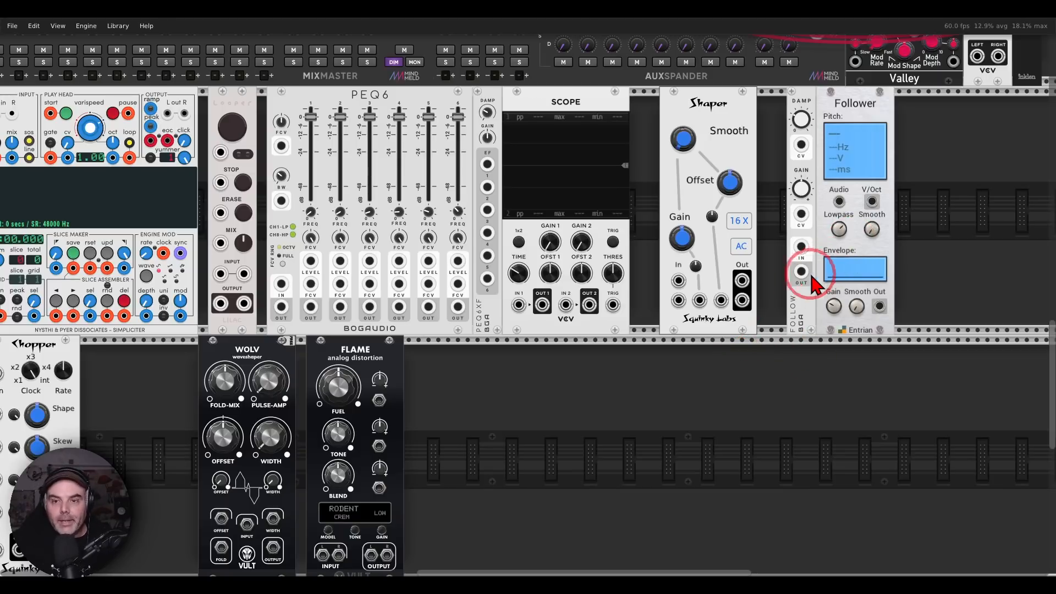
Patch the Audio module's left input signal through Shaper into MixMaster channel 16 and set Shaper's gain to about 2.58
drag(773, 212, 757, 307)
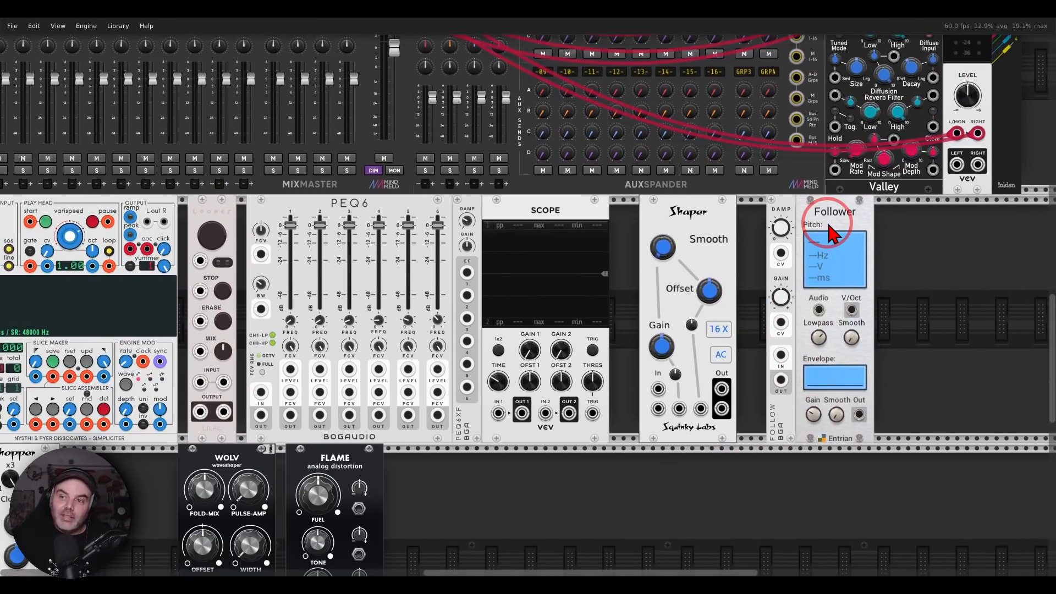
drag(957, 165, 658, 389)
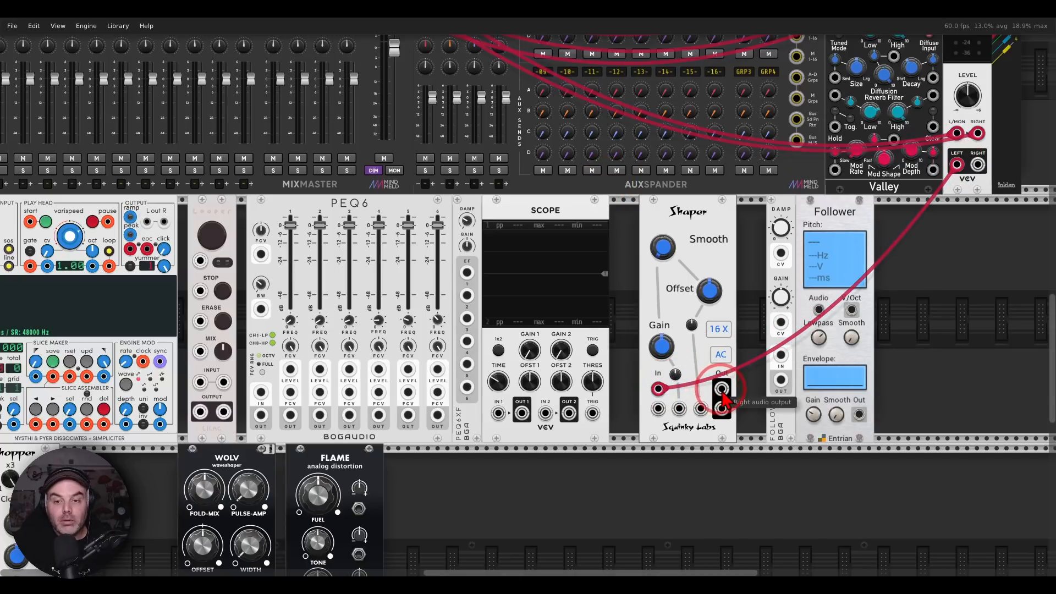
drag(721, 389, 243, 128)
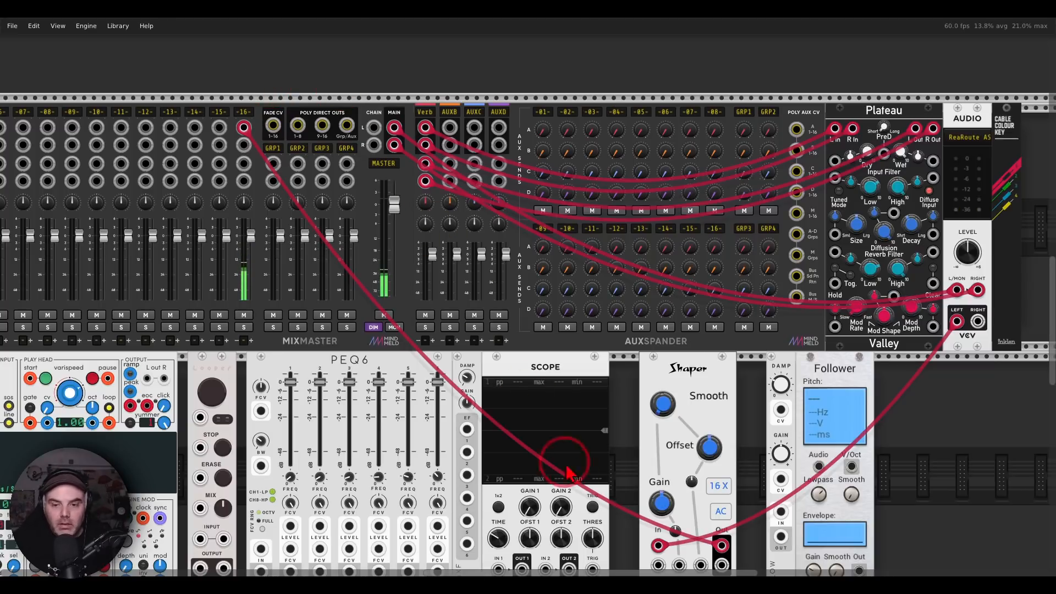
drag(660, 498, 662, 479)
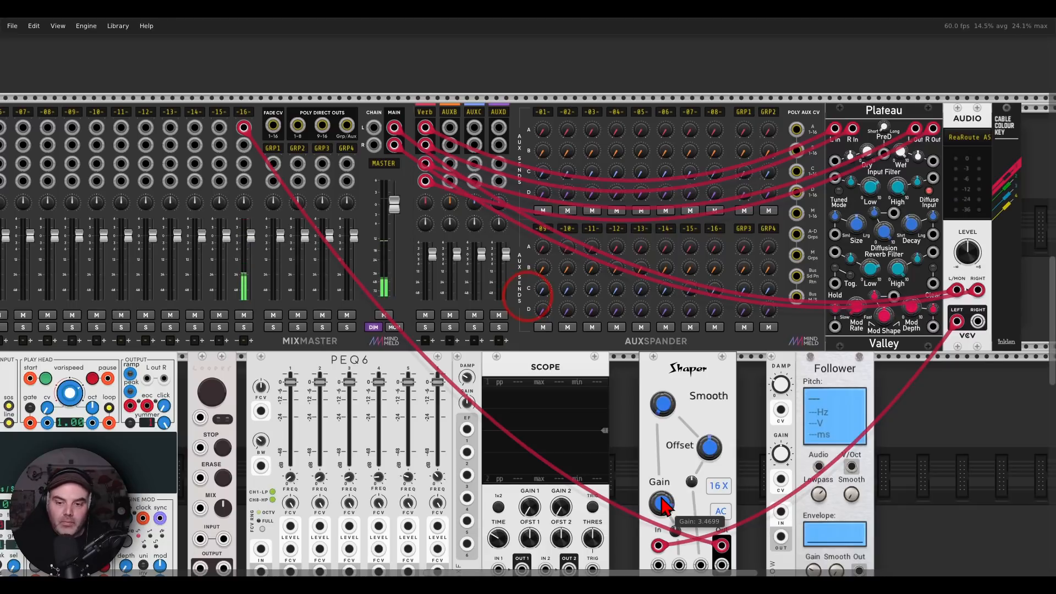
drag(664, 506, 666, 509)
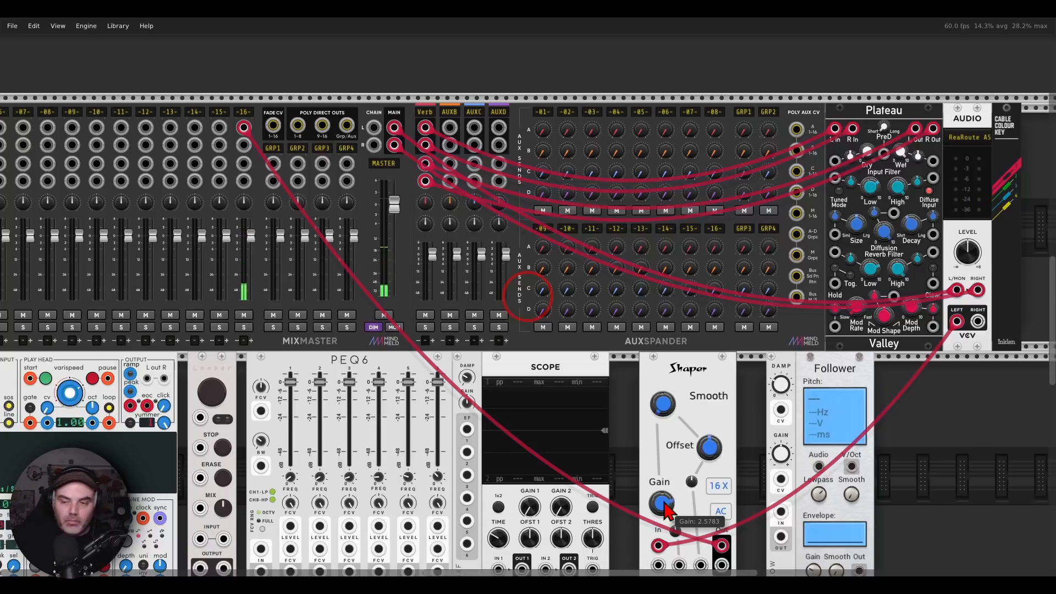
Insert PEQ6 into the guitar chain by patching Shaper's output to its input and its main output to MixMaster channel 16
drag(712, 467, 817, 382)
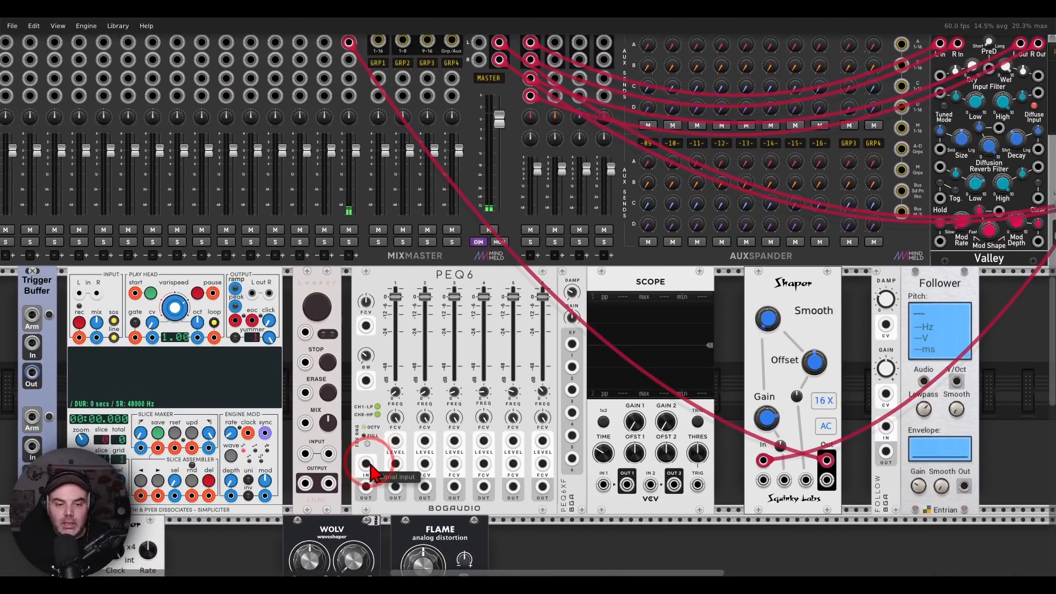
drag(366, 464, 826, 461)
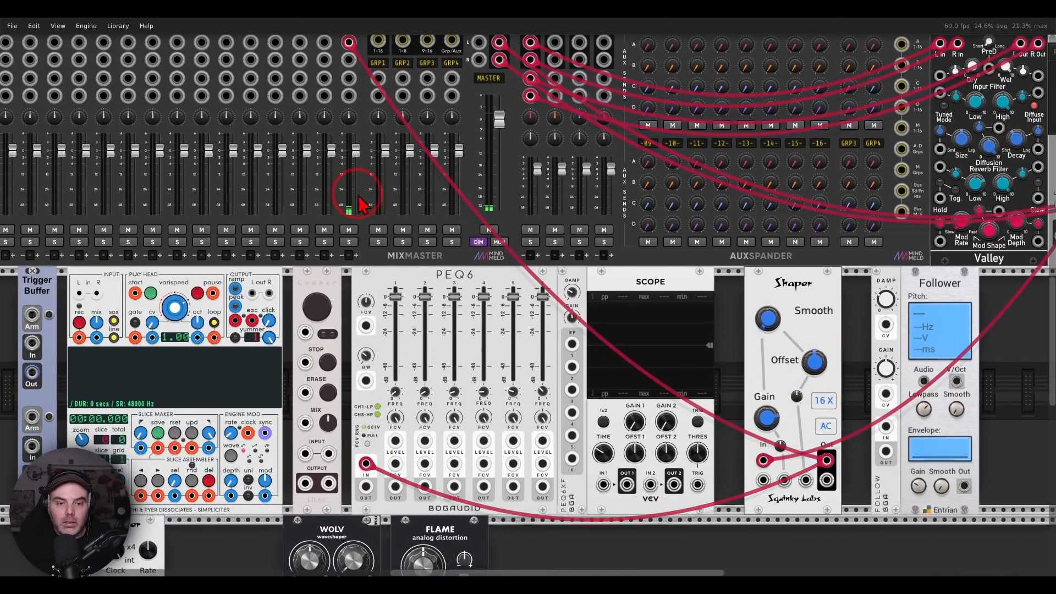
scroll(352, 116, up, 2)
drag(350, 98, 373, 57)
scroll(393, 165, down, 2)
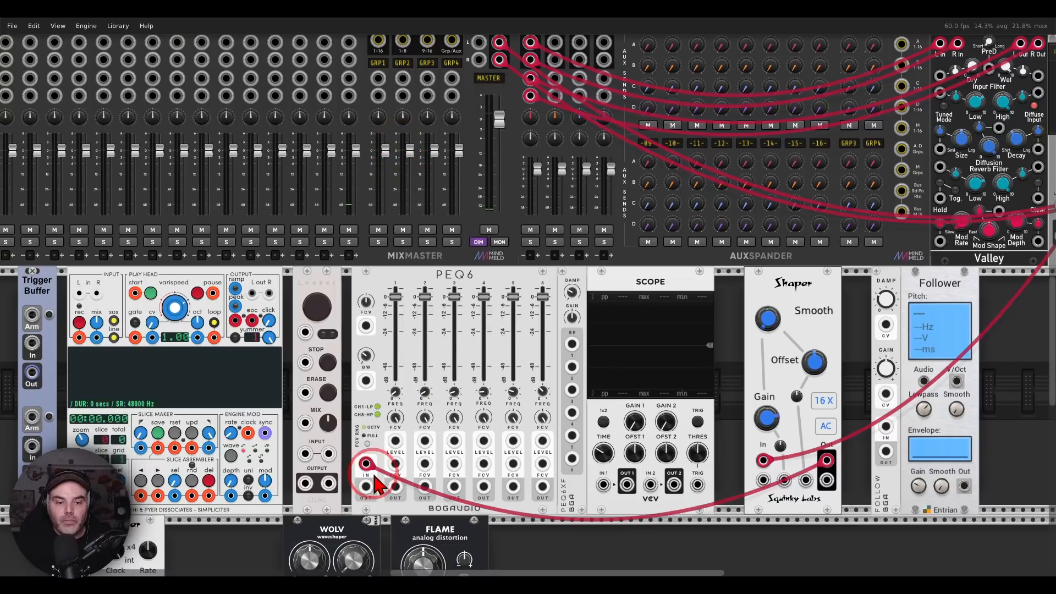
drag(365, 486, 350, 124)
scroll(340, 165, up, 3)
Try cutting the levels of PEQ6 channels 1 and 2 completely, and reset both to 0 dB
scroll(379, 242, down, 5)
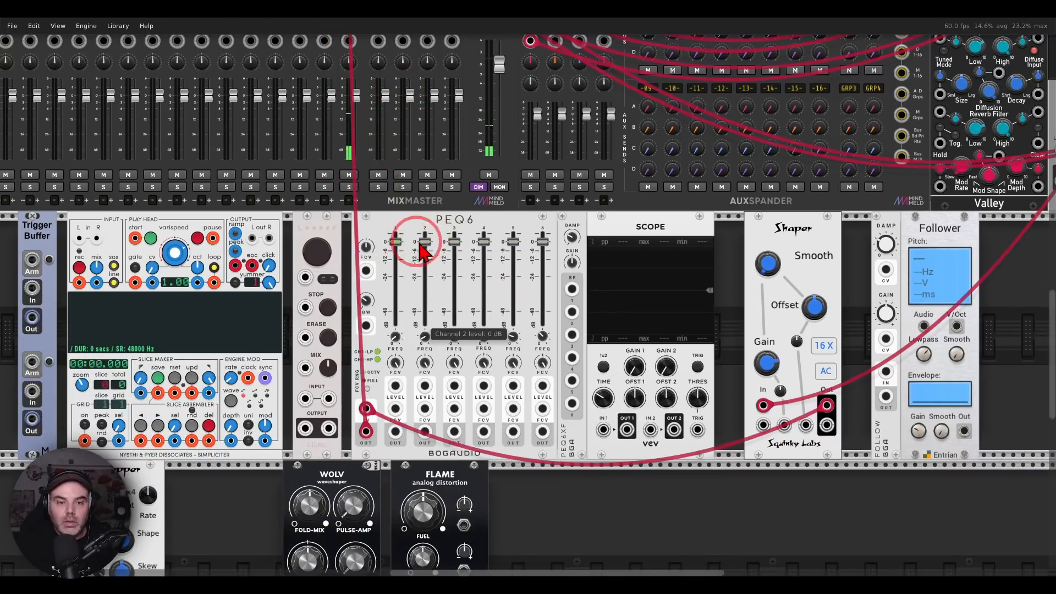
drag(398, 243, 424, 324)
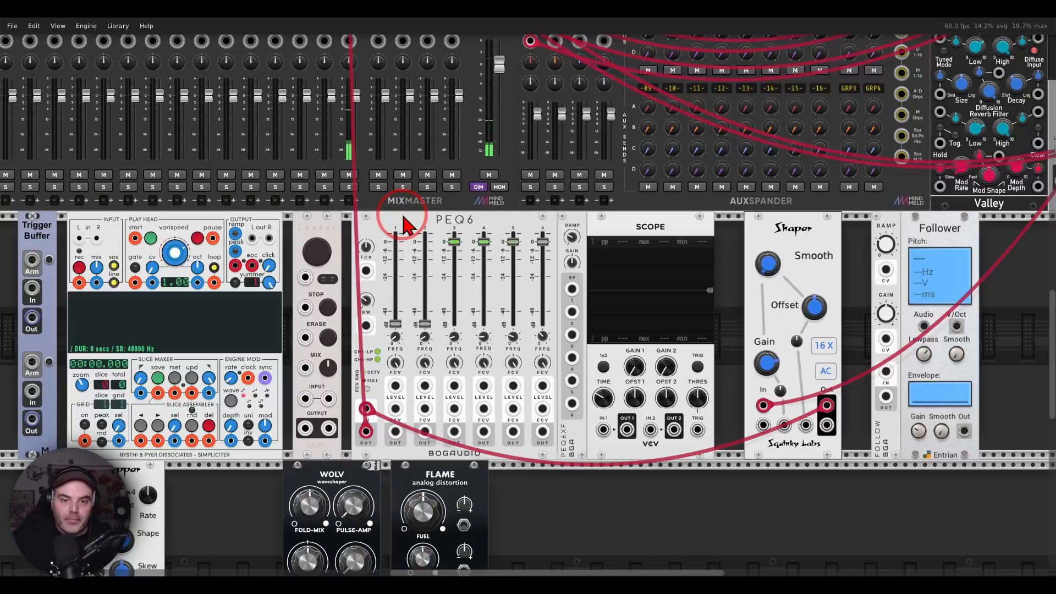
double_click(424, 324)
double_click(393, 320)
Patch PEQ6XF's channel 1 envelope follower output to Scope input 1 and adjust the follower's damp and gain
drag(572, 289, 604, 430)
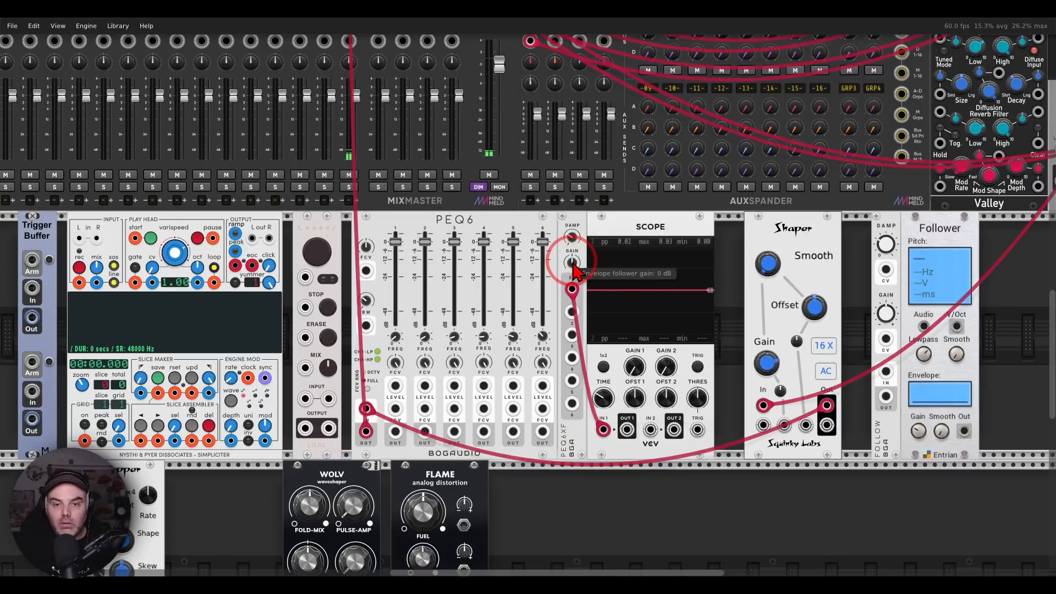
drag(572, 240, 572, 240)
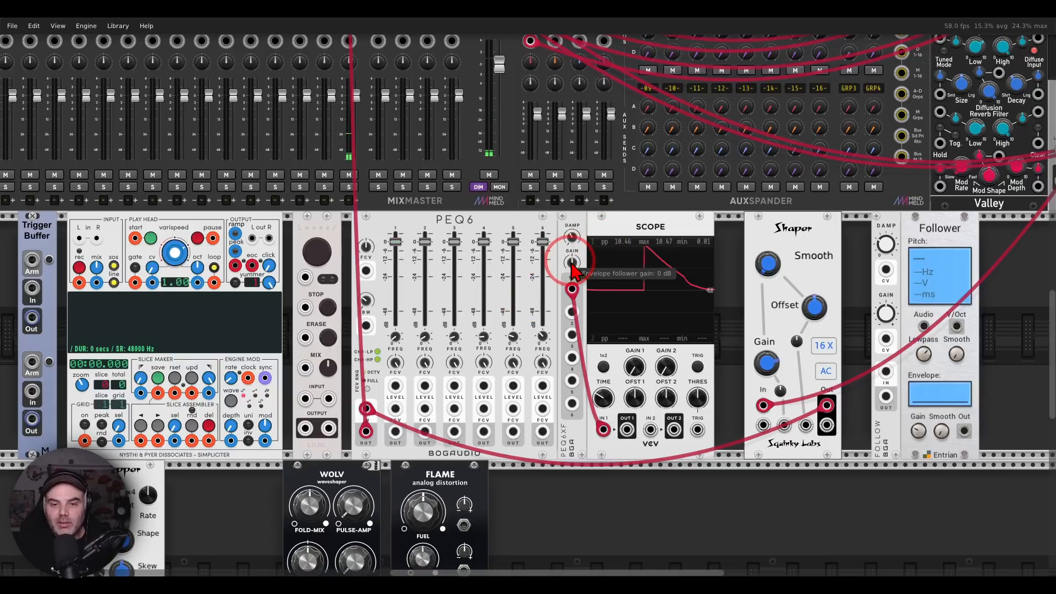
drag(572, 261, 571, 256)
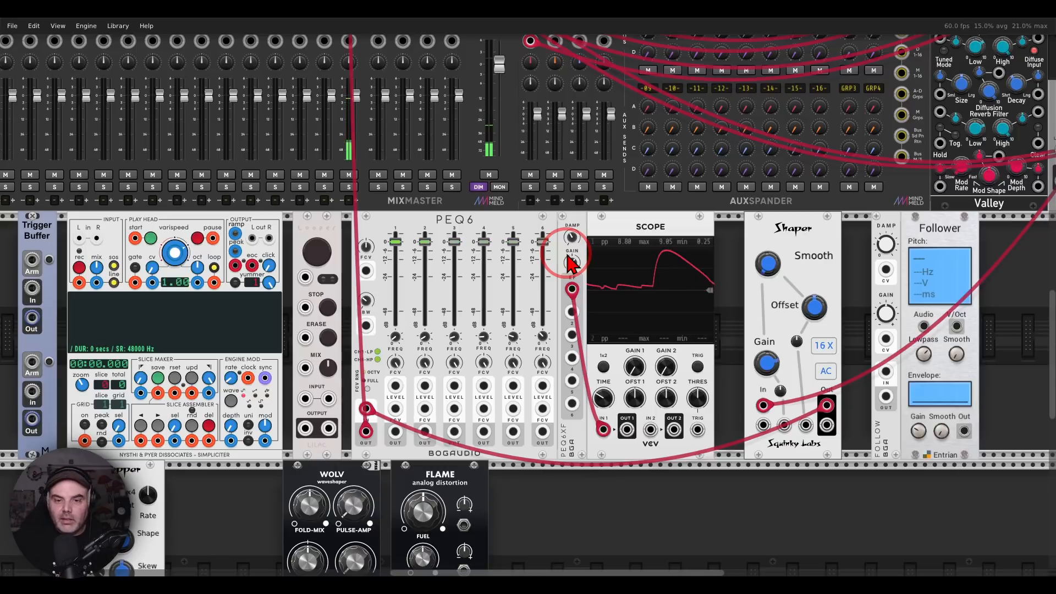
mouse_move(575, 268)
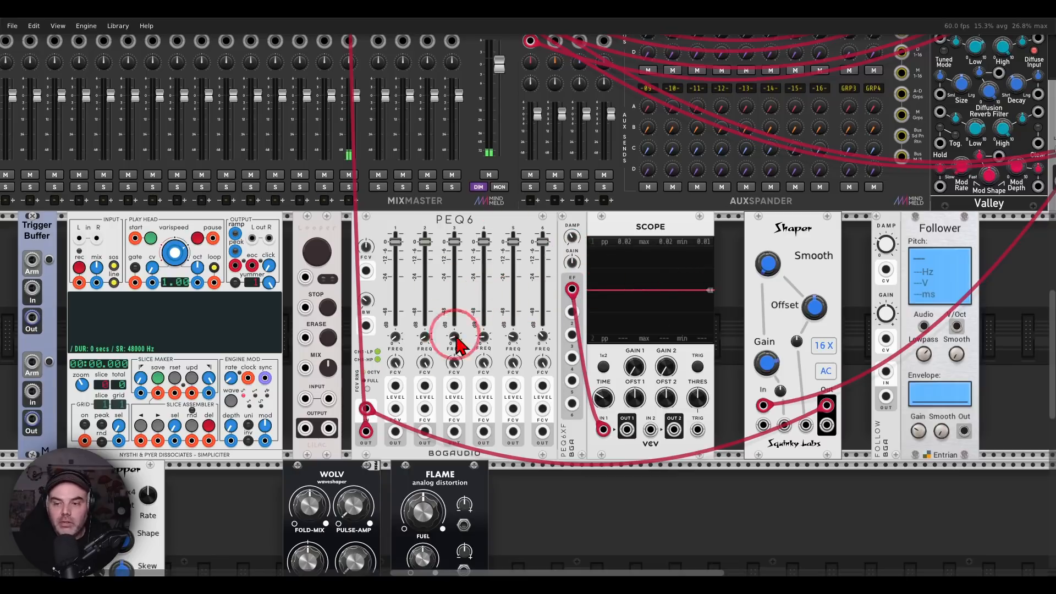
Reroute the guitar chain from PEQ6 through the FLAME distortion, using its left input and left output
drag(439, 368, 607, 211)
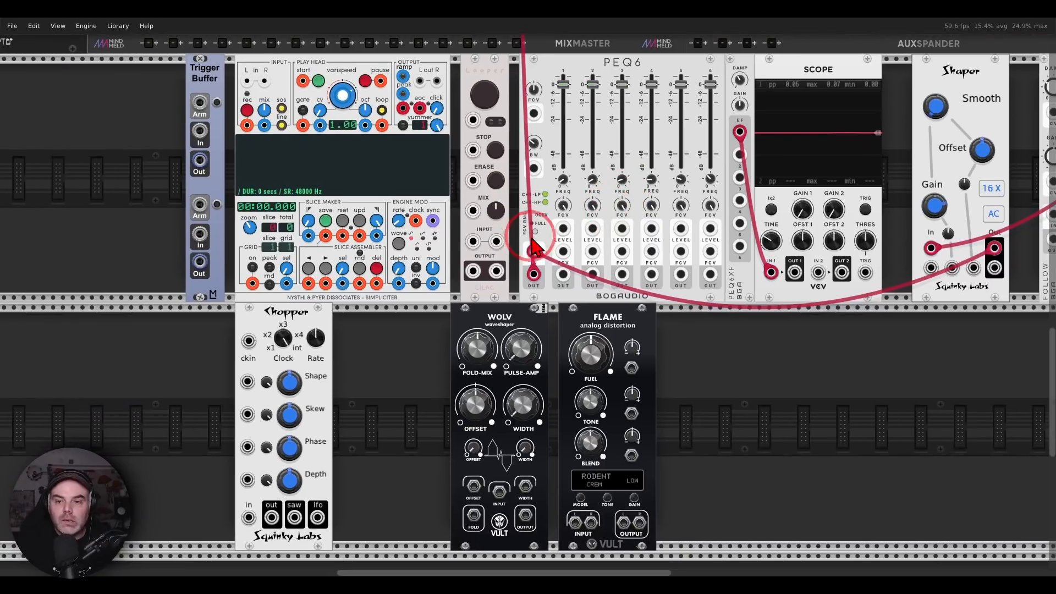
drag(534, 251, 575, 522)
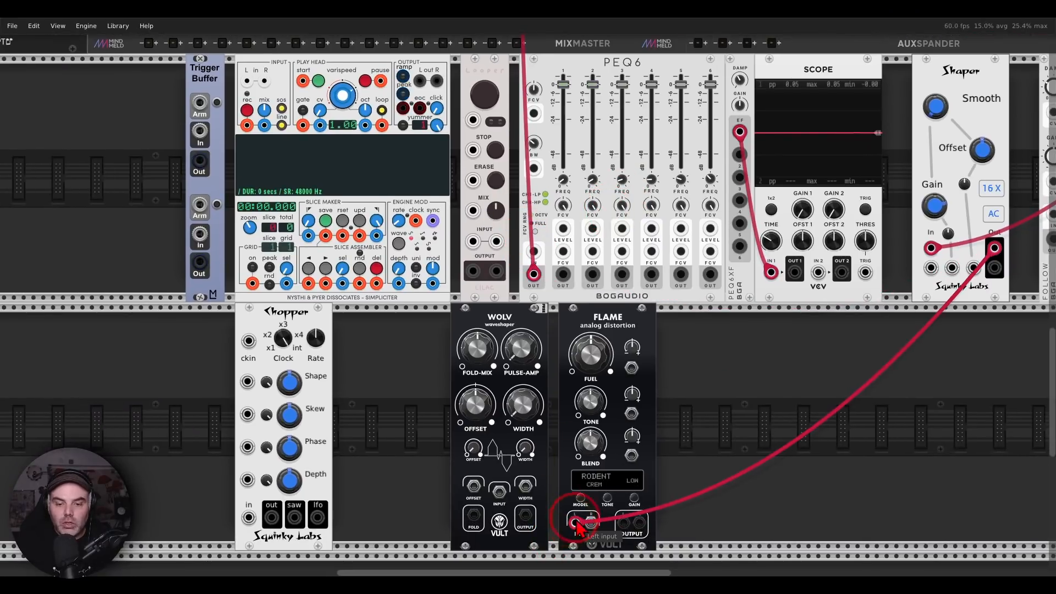
drag(534, 275, 623, 523)
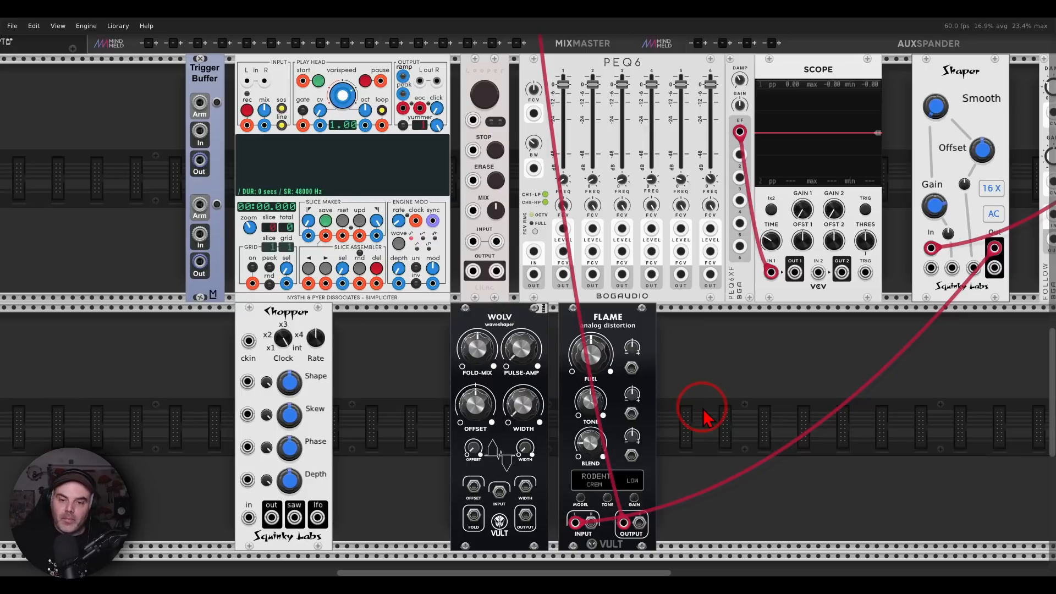
Move both cables from FLAME to the WOLV waveshaper's input and output, and try out its shaping knobs
drag(574, 523, 498, 493)
drag(623, 522, 526, 516)
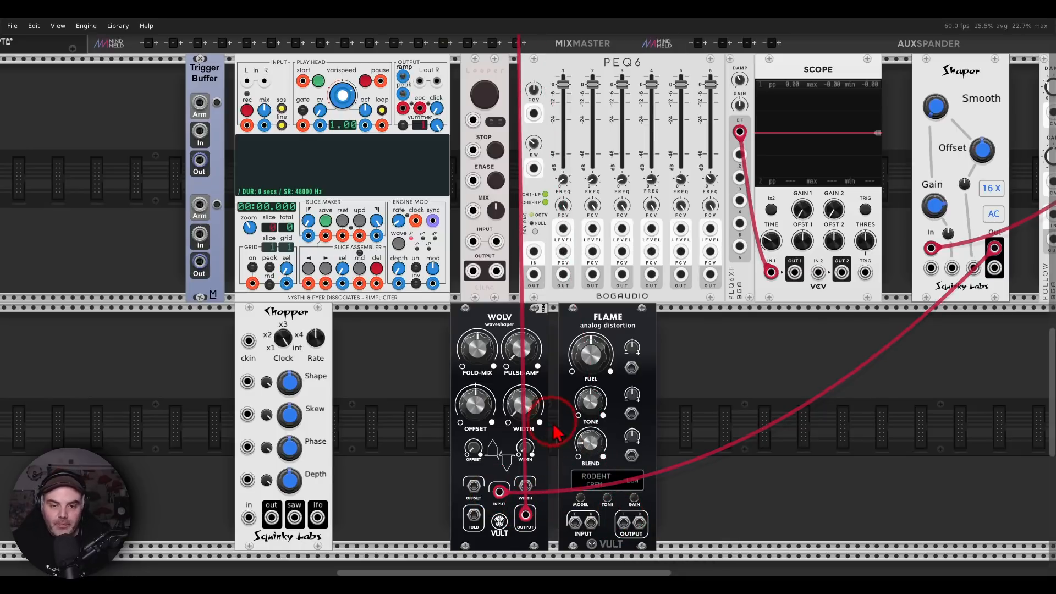
drag(535, 406, 528, 295)
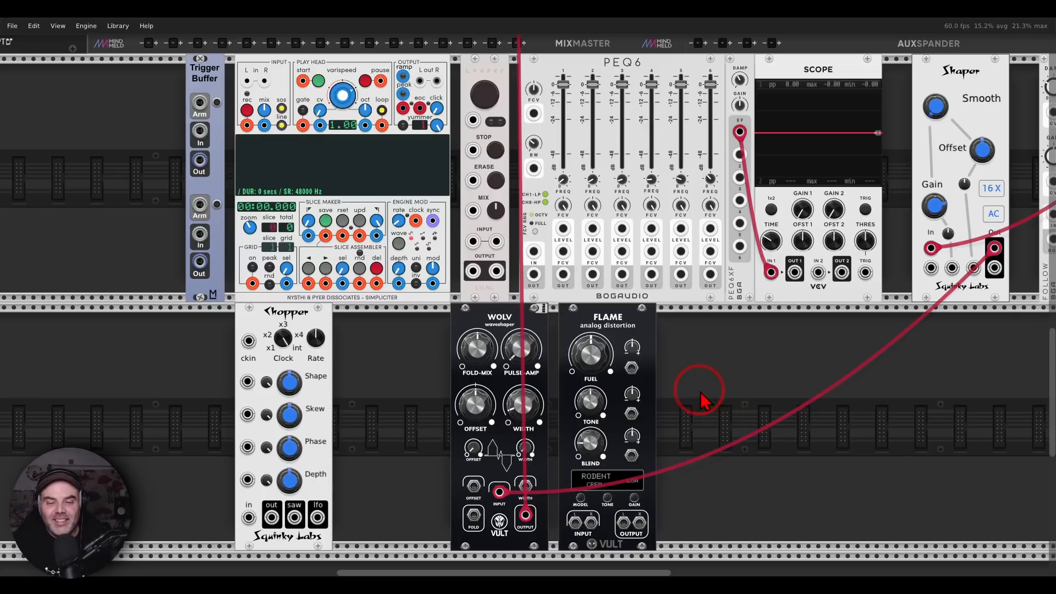
Move both guitar cables from the WOLV waveshaper to Chopper's in and out jacks
drag(499, 491, 249, 517)
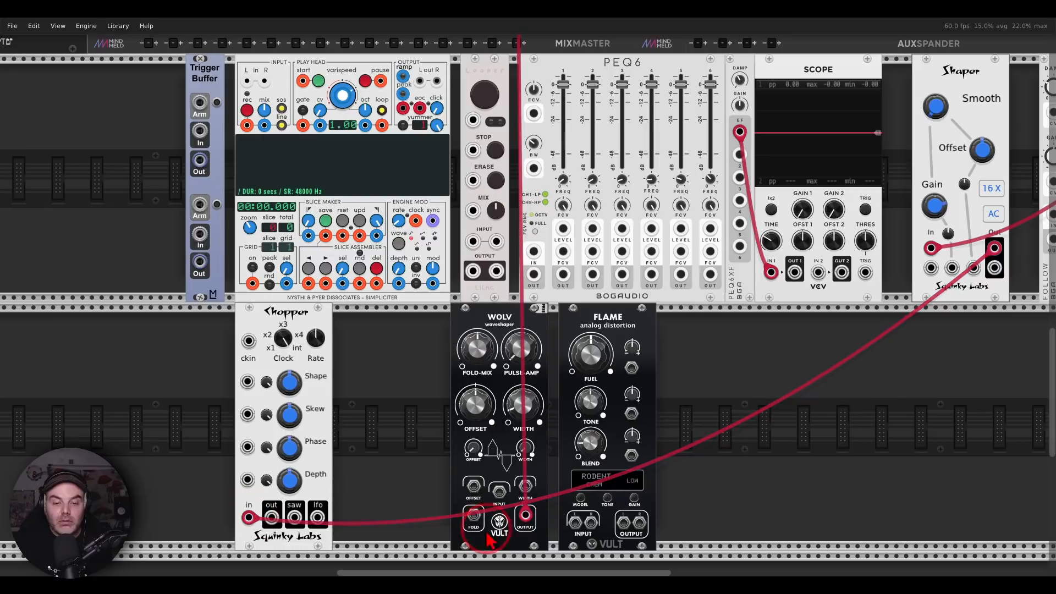
drag(525, 515, 269, 521)
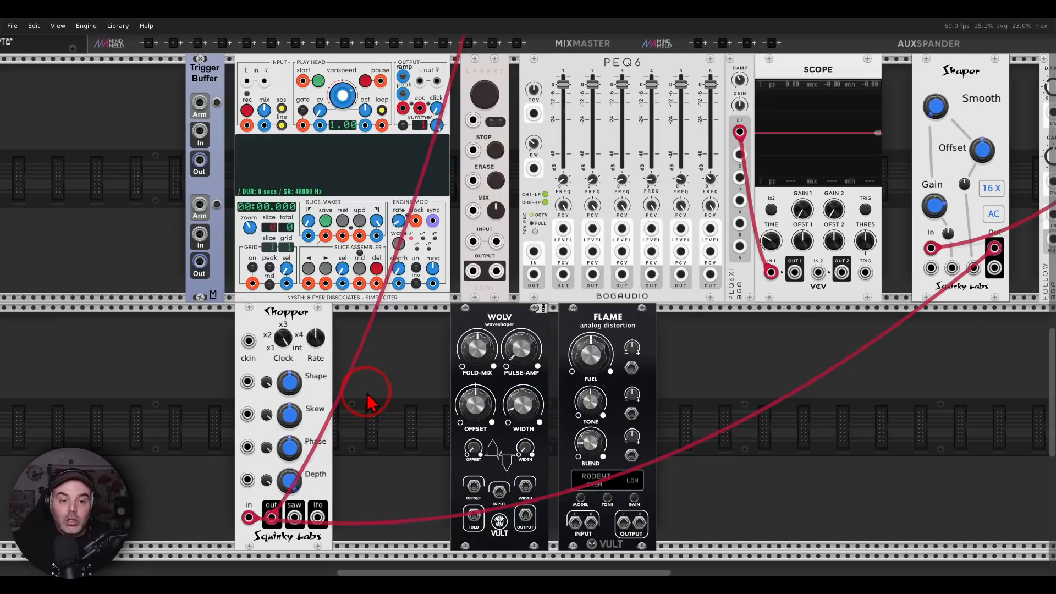
Add a TRUMMOR2 drum synthesizer in the empty rack space before Trigger Buffer
drag(377, 349, 596, 372)
right_click(271, 222)
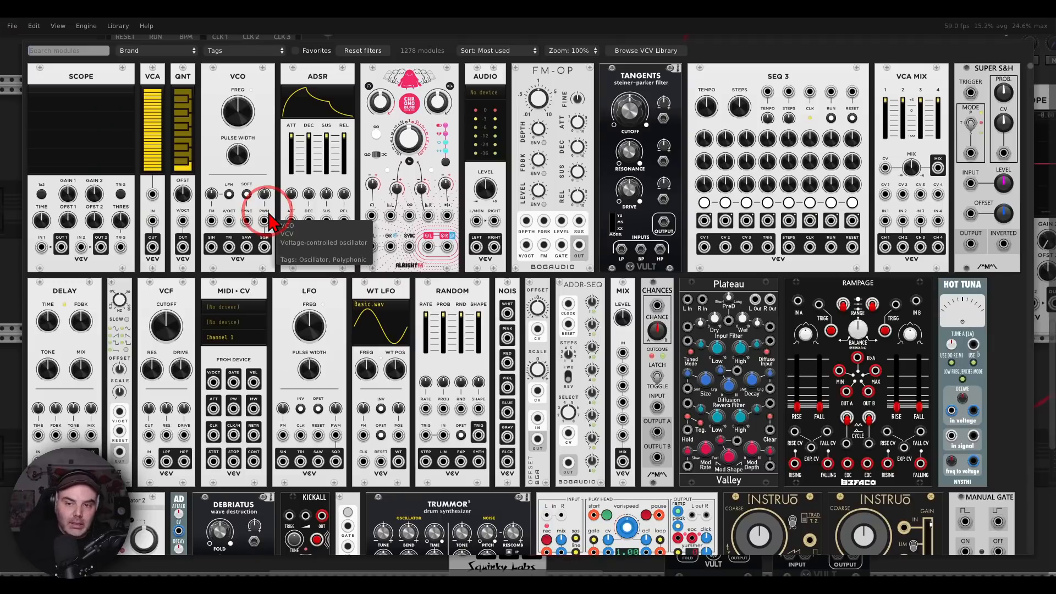
drag(483, 505, 242, 254)
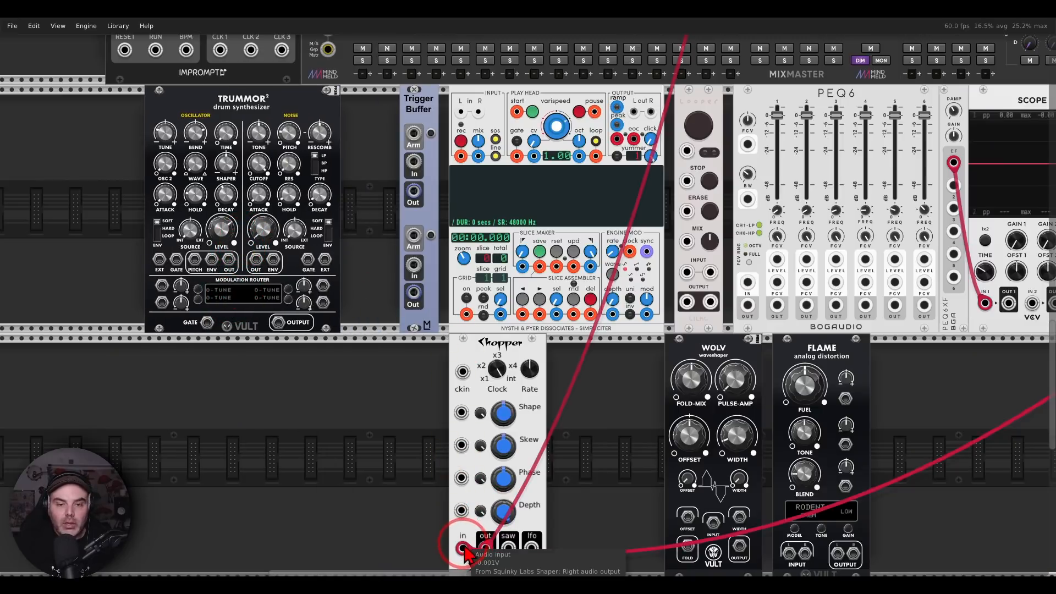
Move the guitar cables from Chopper to the Looper's left input and left output, and try toggling and erasing a recording
drag(463, 549, 692, 300)
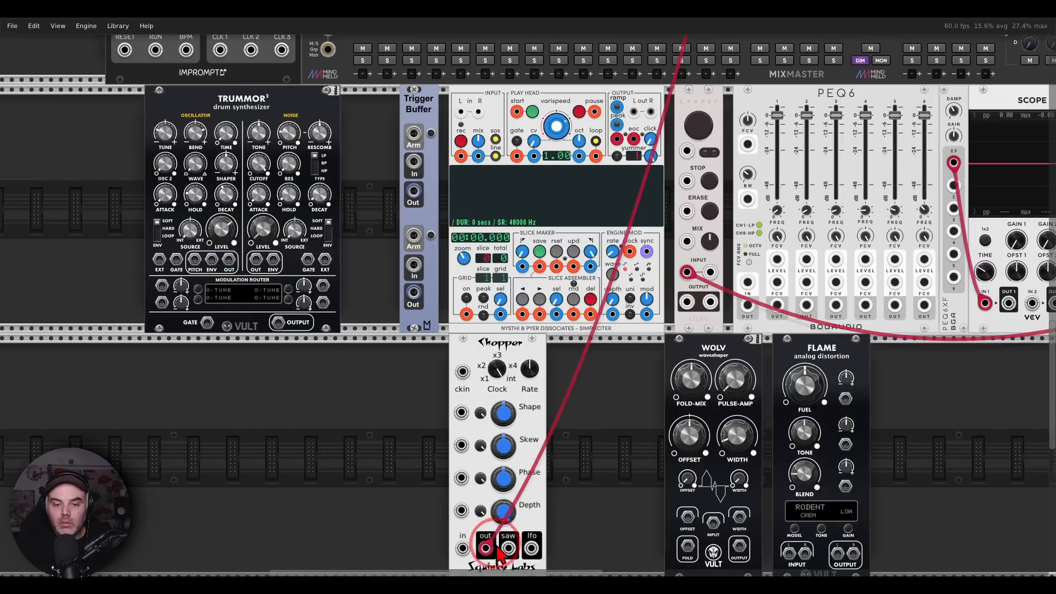
drag(485, 548, 687, 271)
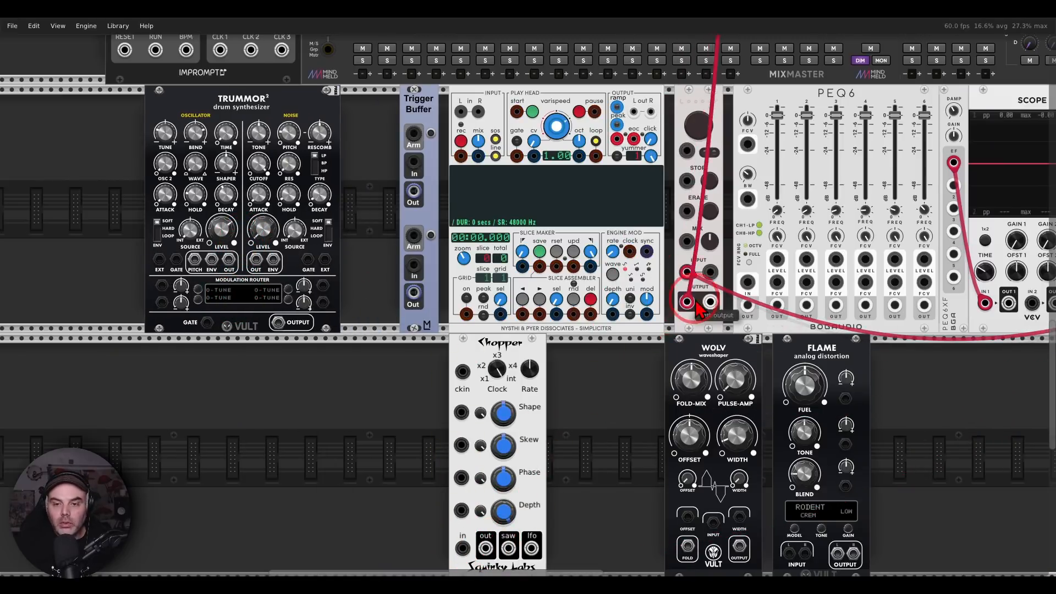
click(706, 142)
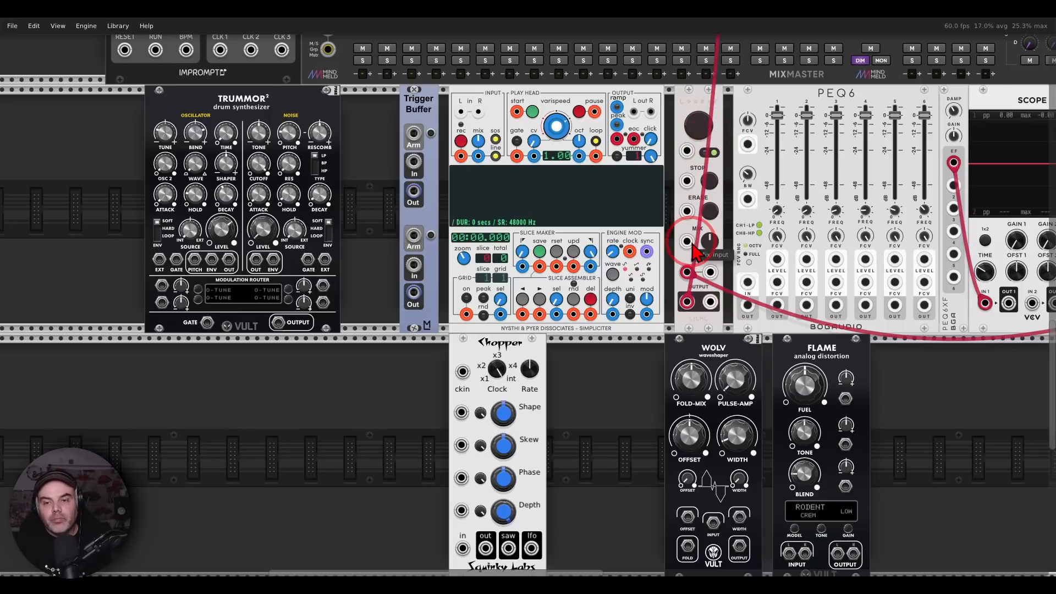
click(701, 217)
click(710, 213)
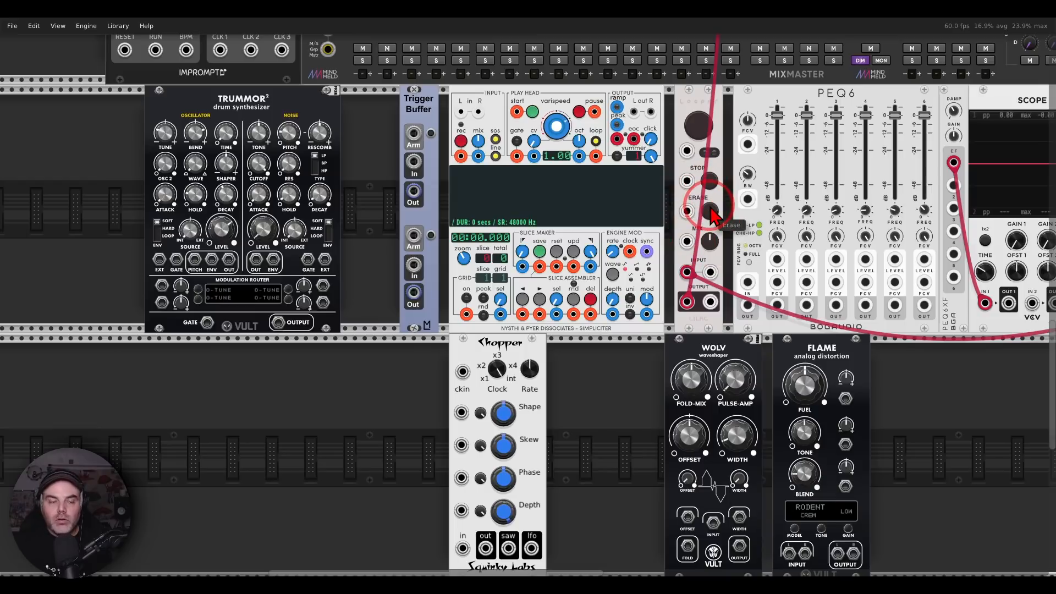
Patch CLOCKED's CLK 1 to TRUMMOR2's gate, and TRUMMOR2's output to MixMaster channel 1's left input
scroll(171, 330, up, 5)
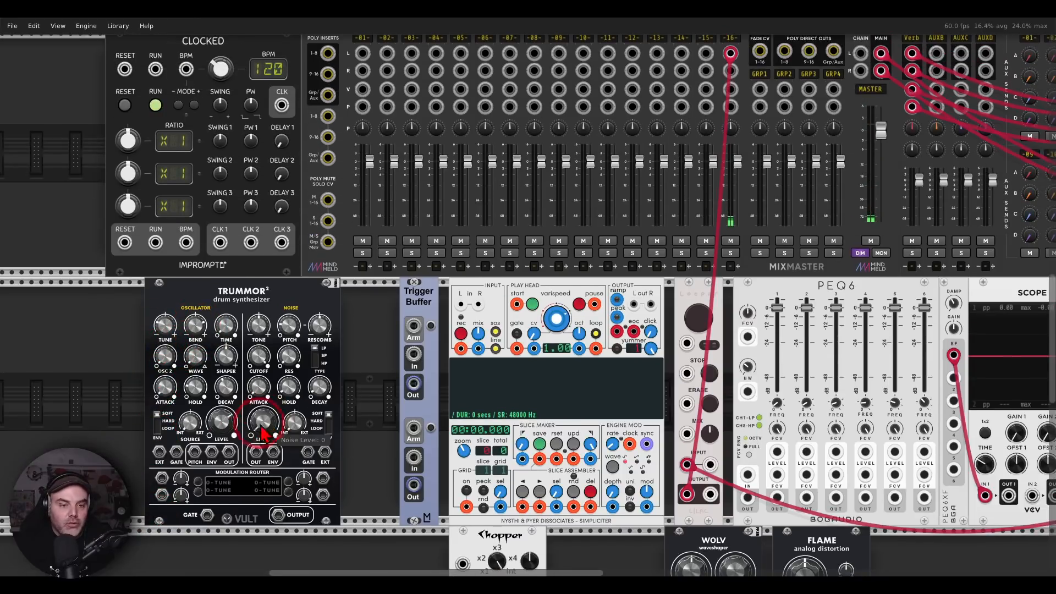
drag(207, 515, 220, 242)
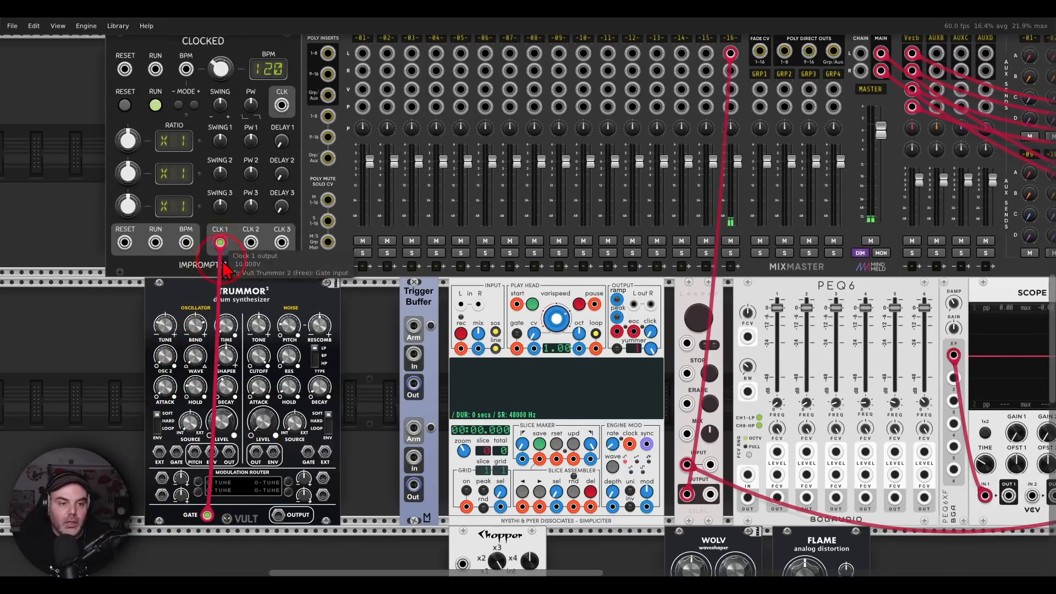
drag(279, 514, 362, 179)
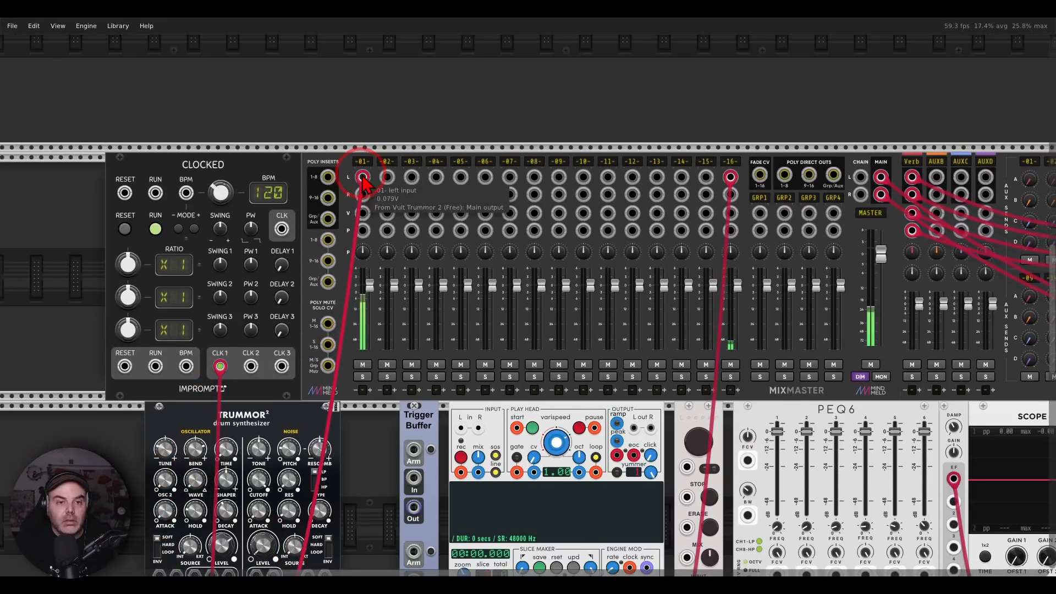
Rearrange the row so TRUMMOR2, Trigger Buffer and the Looper sit close together ahead of Simpliciter
scroll(330, 177, down, 7)
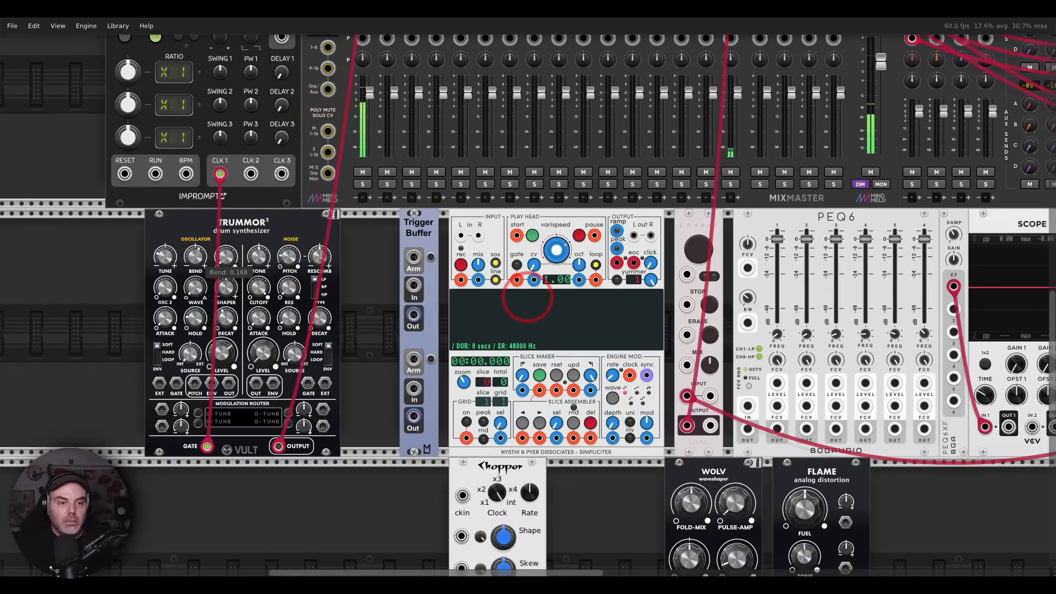
scroll(353, 254, down, 3)
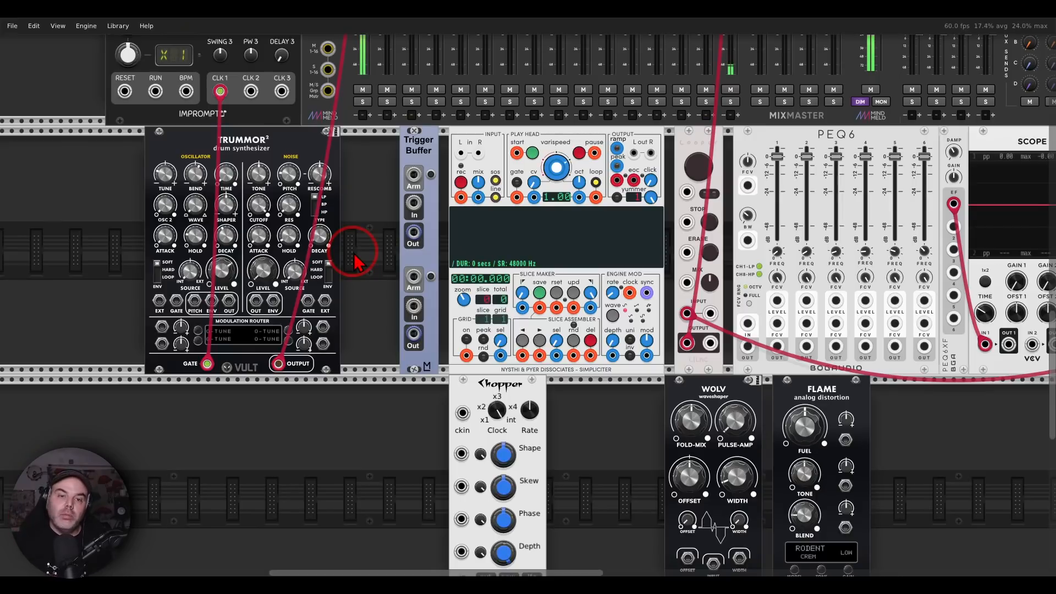
drag(427, 168, 368, 168)
drag(685, 175, 499, 144)
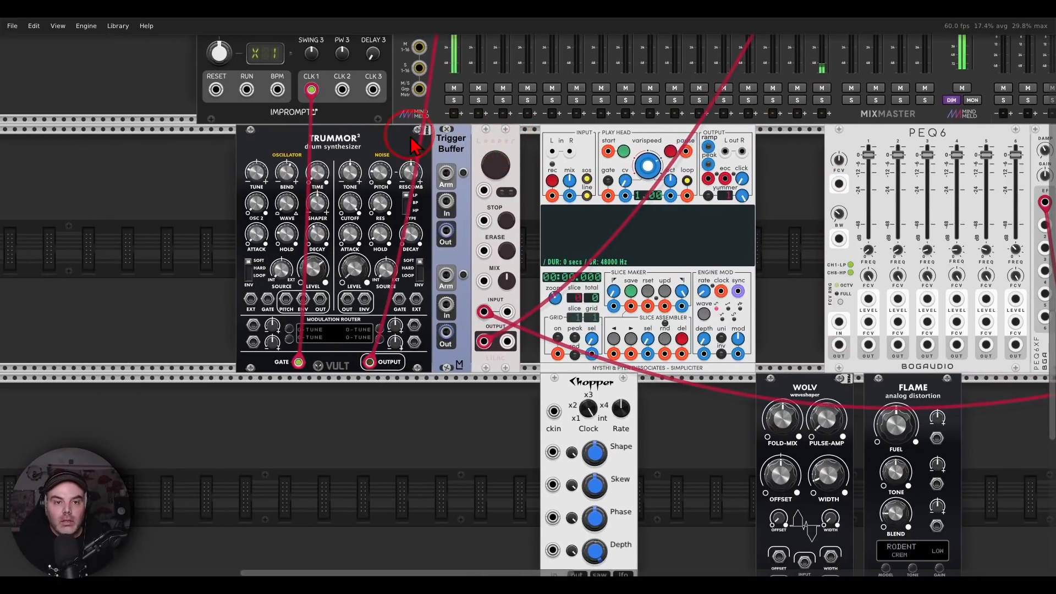
drag(411, 137, 374, 136)
drag(443, 157, 432, 157)
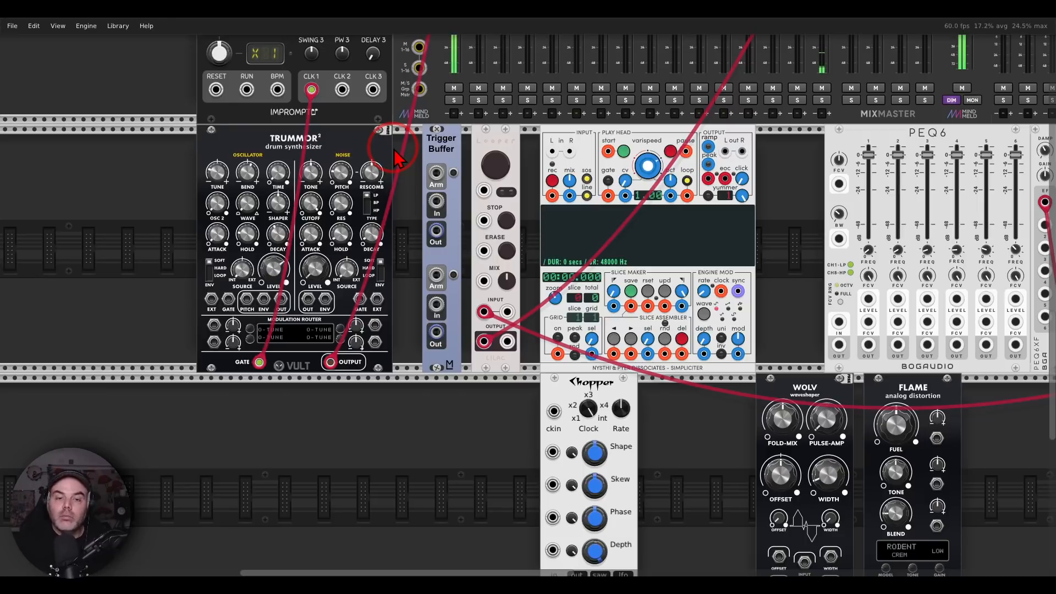
Patch CLOCKED's CLK 2 to Trigger Buffer's first input and set the clock 2 ratio to /4
drag(436, 201, 352, 99)
scroll(352, 110, up, 3)
click(219, 131)
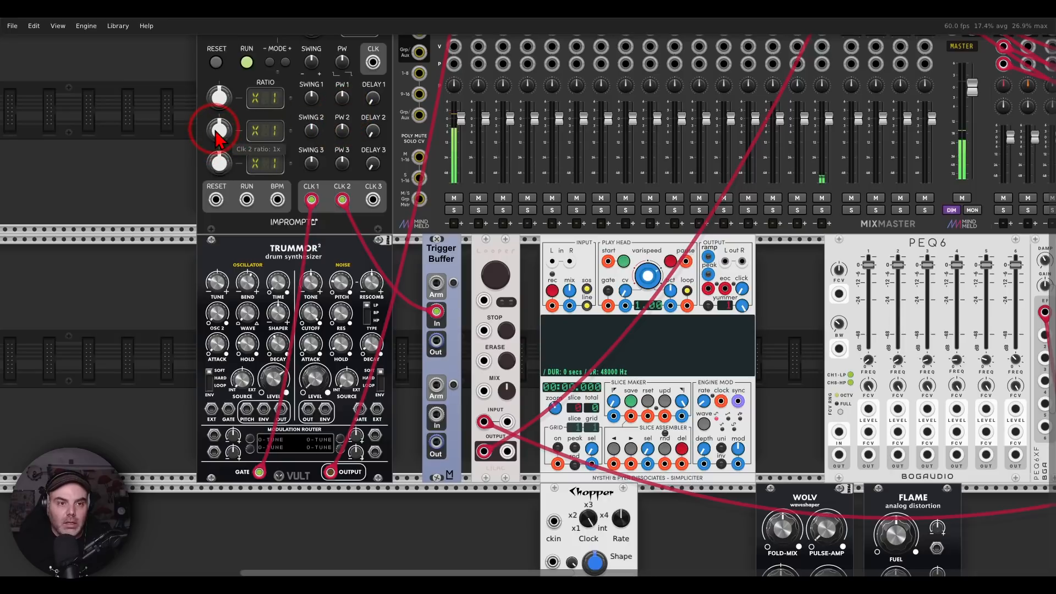
scroll(215, 130, up, 1)
drag(217, 131, 221, 196)
double_click(218, 132)
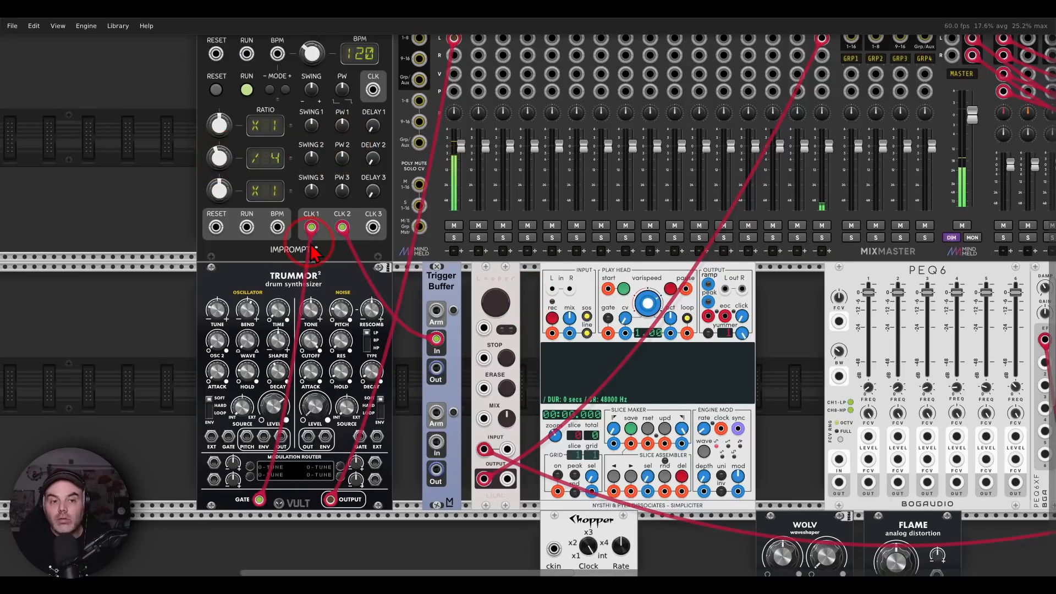
Patch Trigger Buffer's first output to the Looper's toggle input and arm the buffer
scroll(395, 289, down, 2)
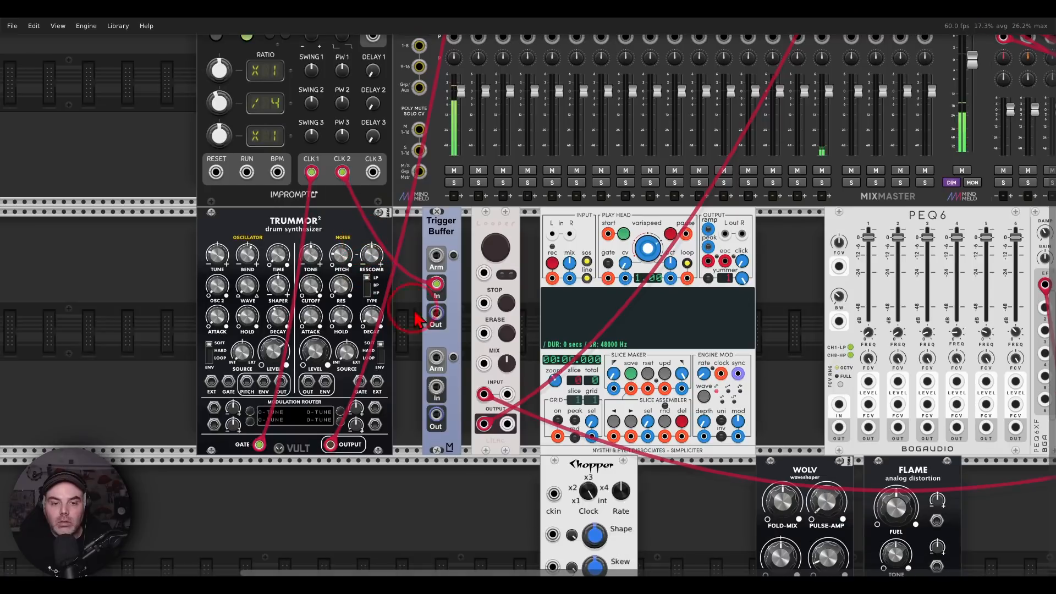
drag(416, 319, 482, 275)
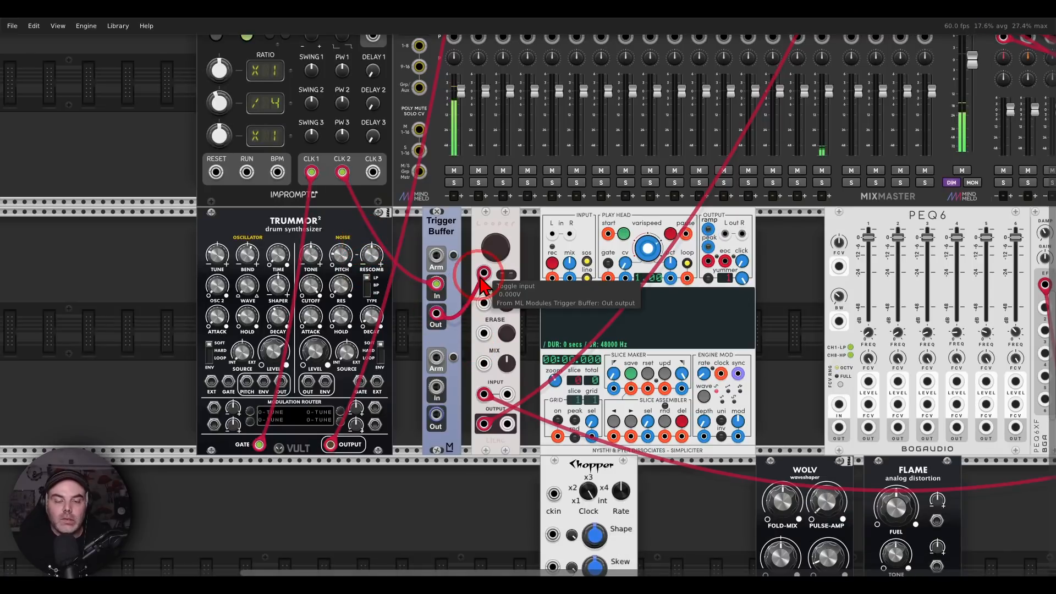
click(454, 256)
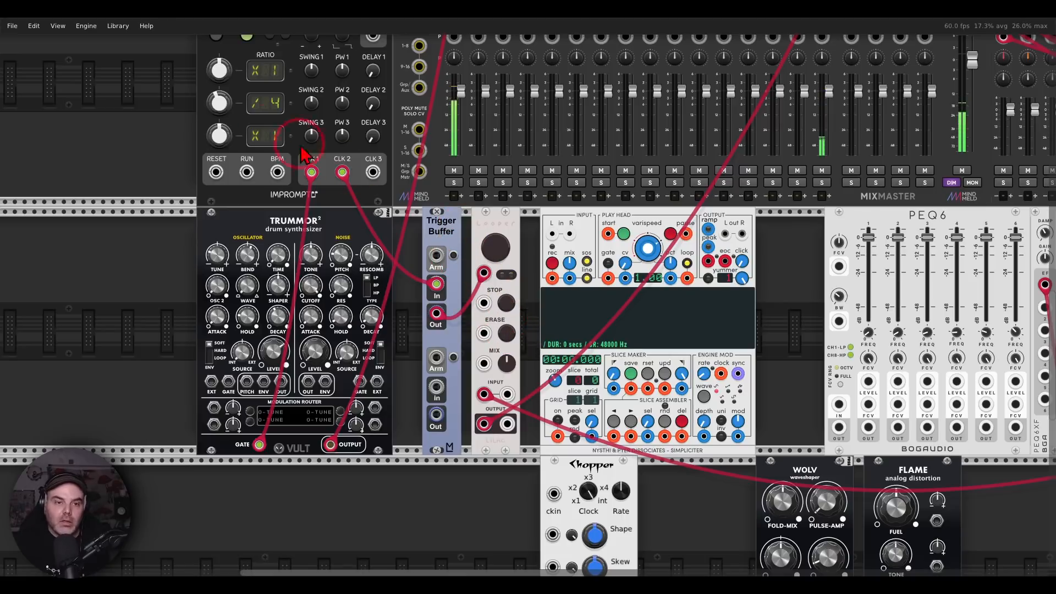
Set CLOCKED's clock 2 ratio to /8 and disconnect TRUMMOR2's output from mixer channel 1
drag(219, 103, 219, 124)
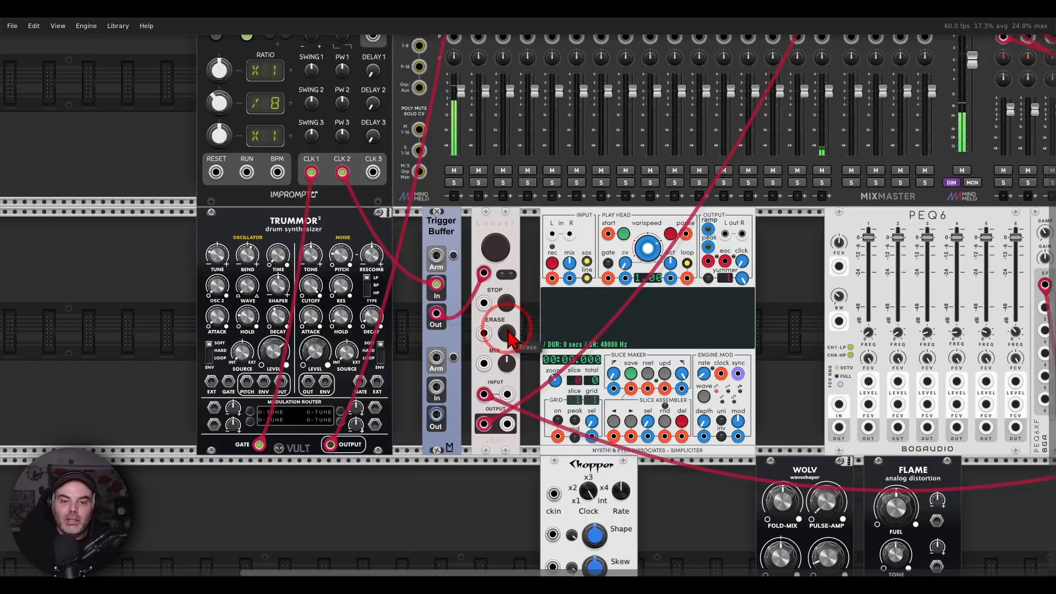
scroll(434, 110, up, 3)
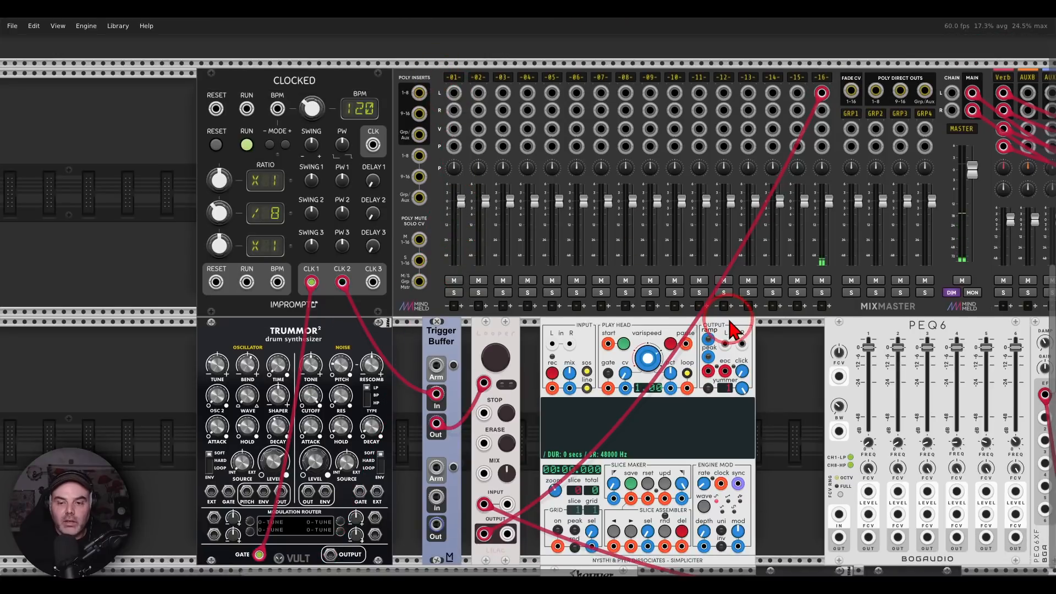
Move Shaper's output cable from the Looper's left input to the Entrian Follower's audio input
drag(778, 370, 581, 254)
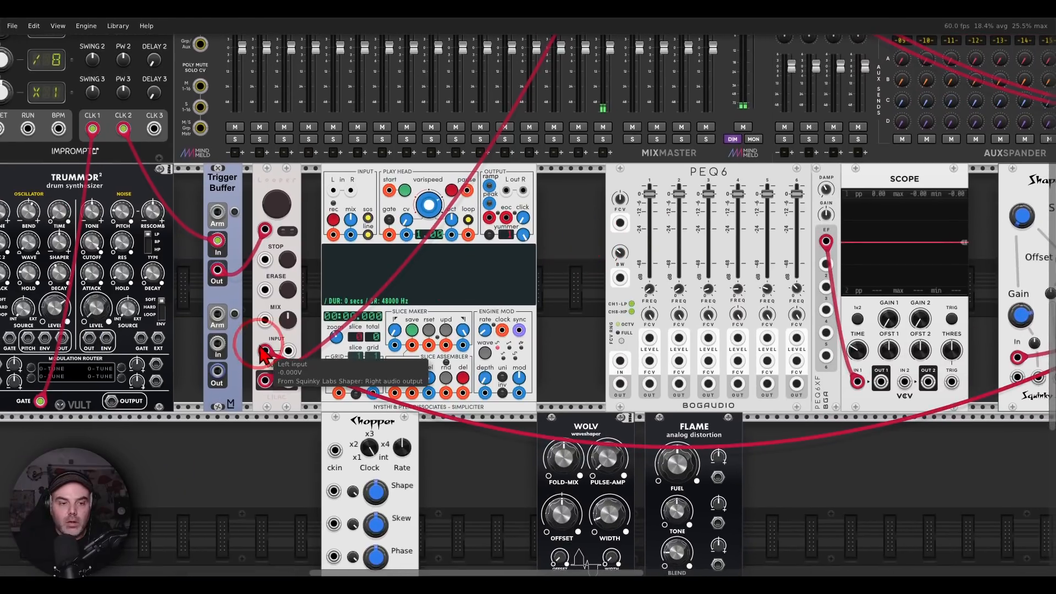
drag(265, 350, 819, 439)
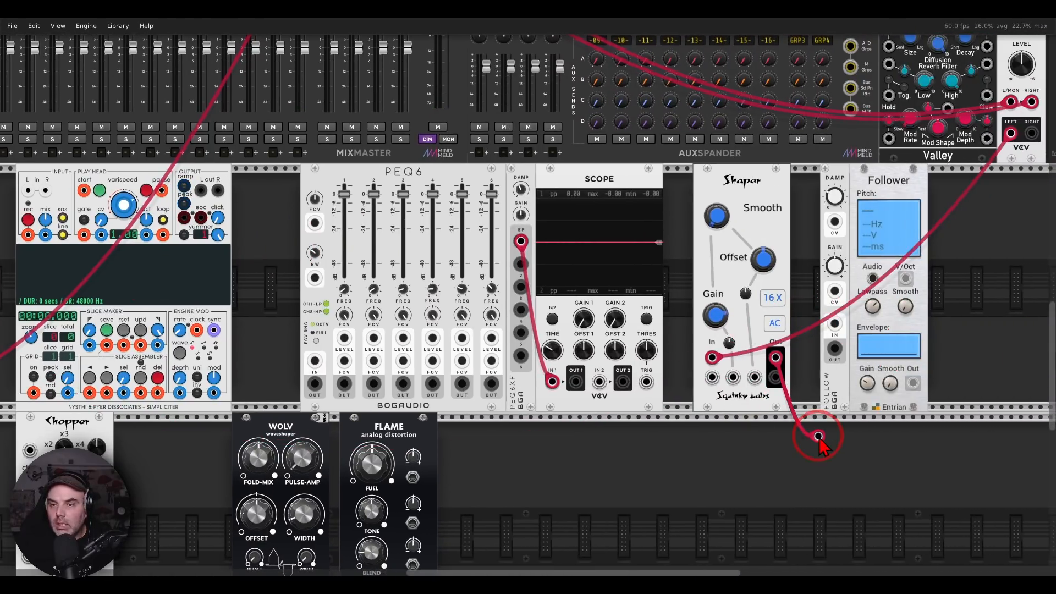
drag(819, 438, 873, 278)
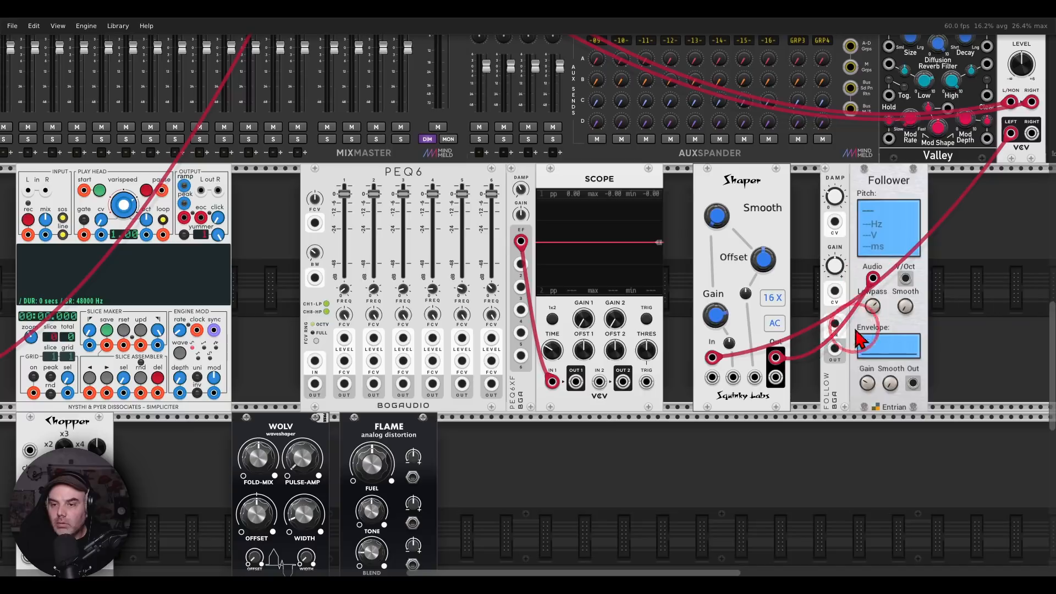
Shift the Entrian Follower slightly away from Shaper and place the Bogaudio FOLLOW module between Scope and Shaper
drag(300, 330, 431, 321)
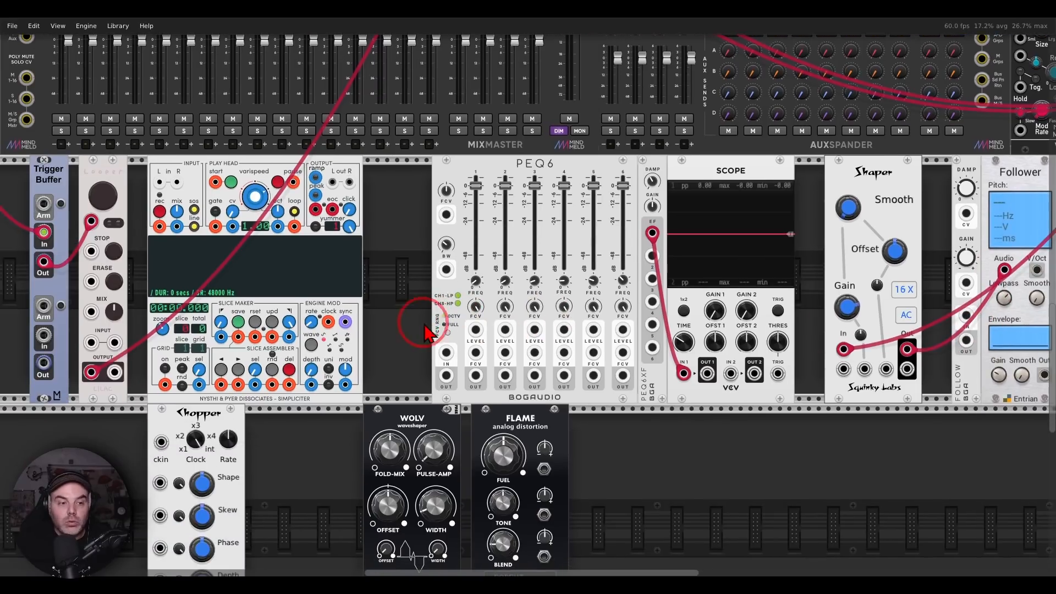
drag(760, 319, 598, 295)
drag(751, 302, 569, 326)
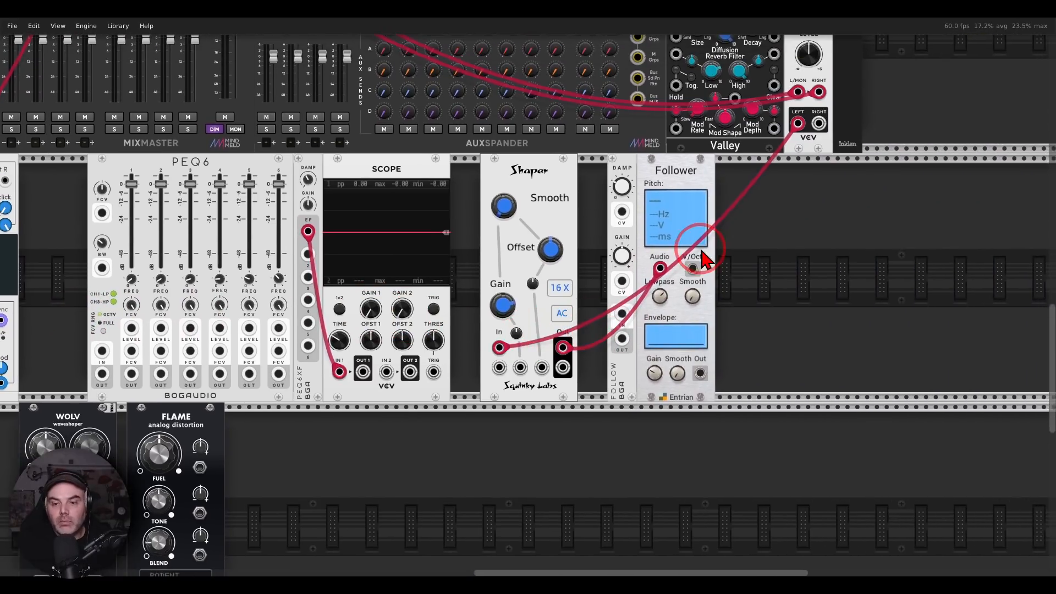
drag(682, 183, 702, 185)
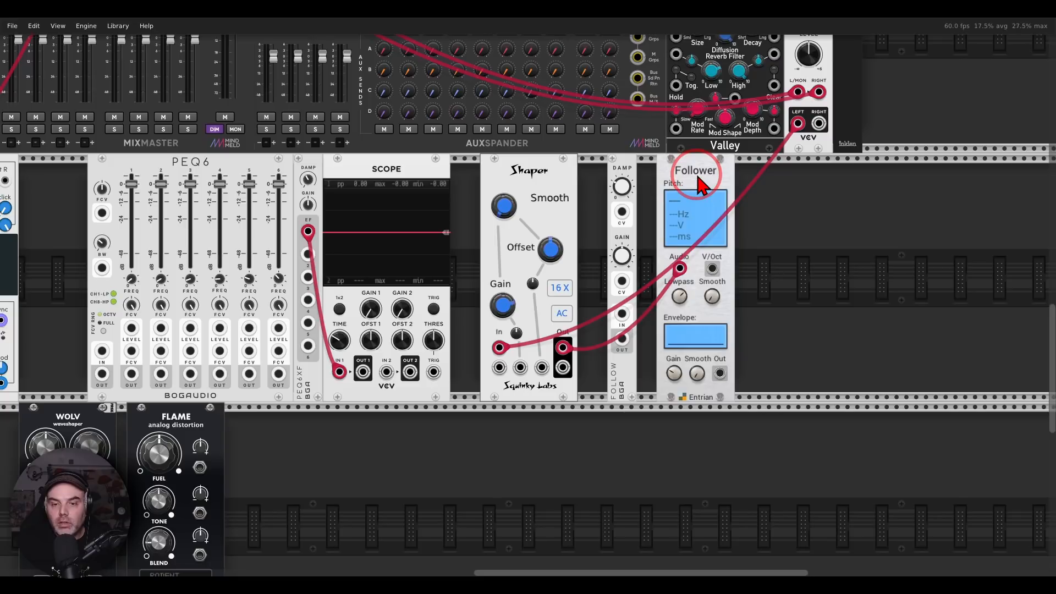
drag(617, 174, 460, 174)
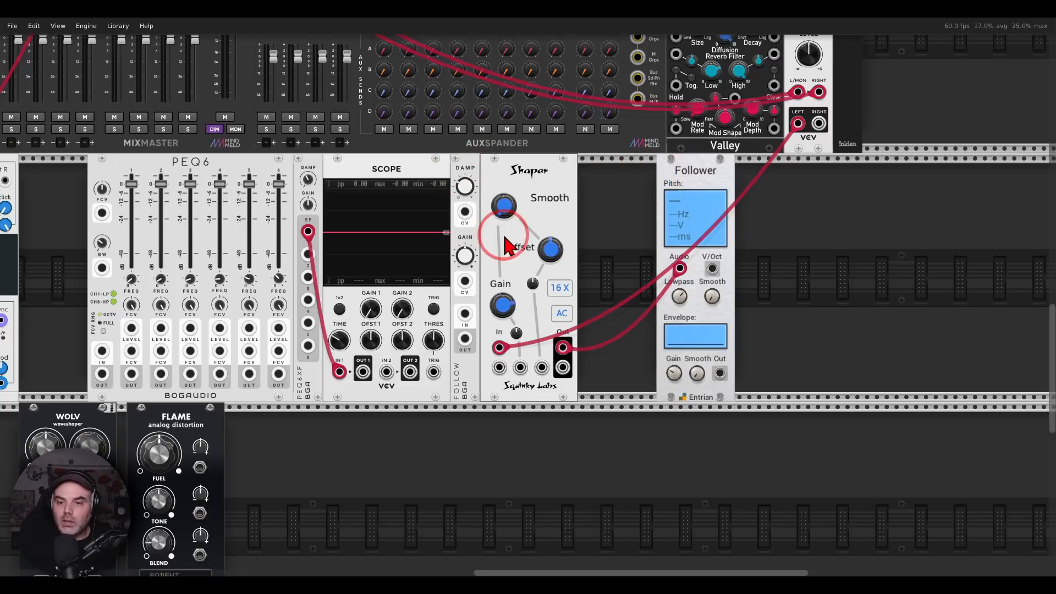
Add a VCO beside the Entrian Follower, patched from the Follower's V/Oct output and sending its sine to mixer channel 15
right_click(781, 282)
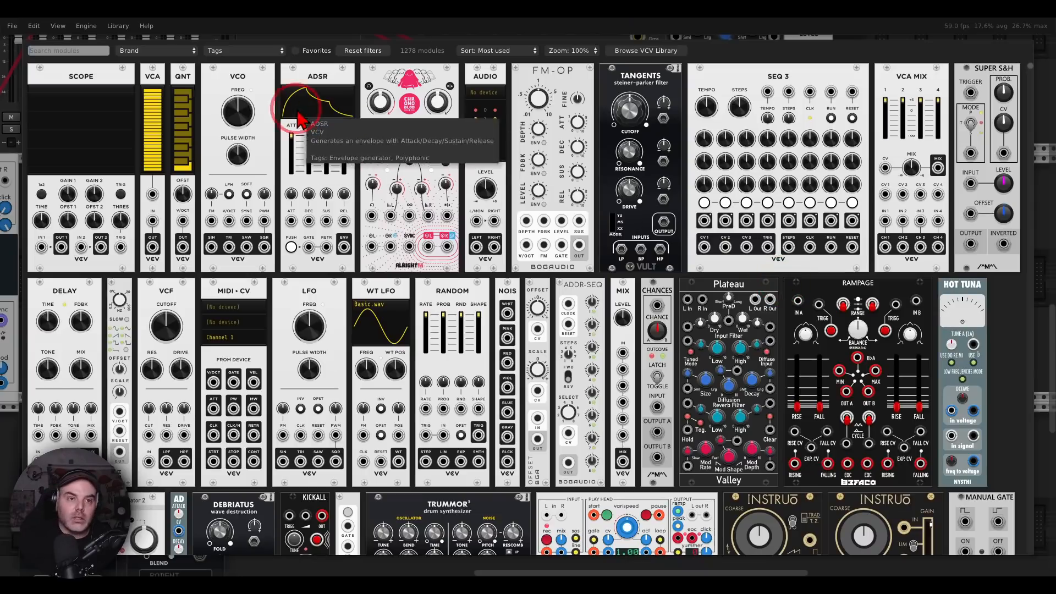
click(259, 115)
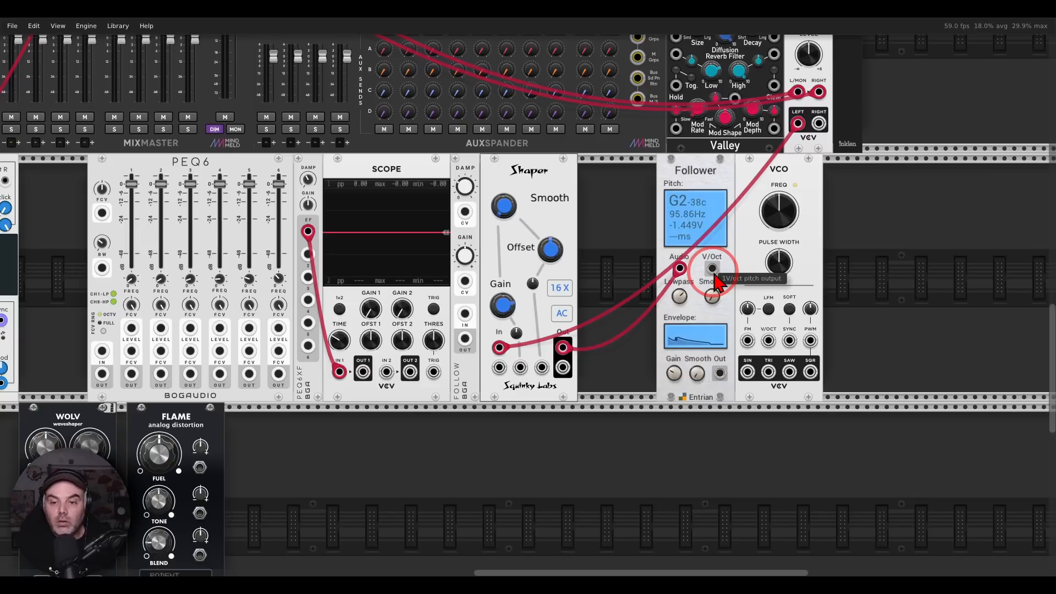
drag(715, 282, 78, 65)
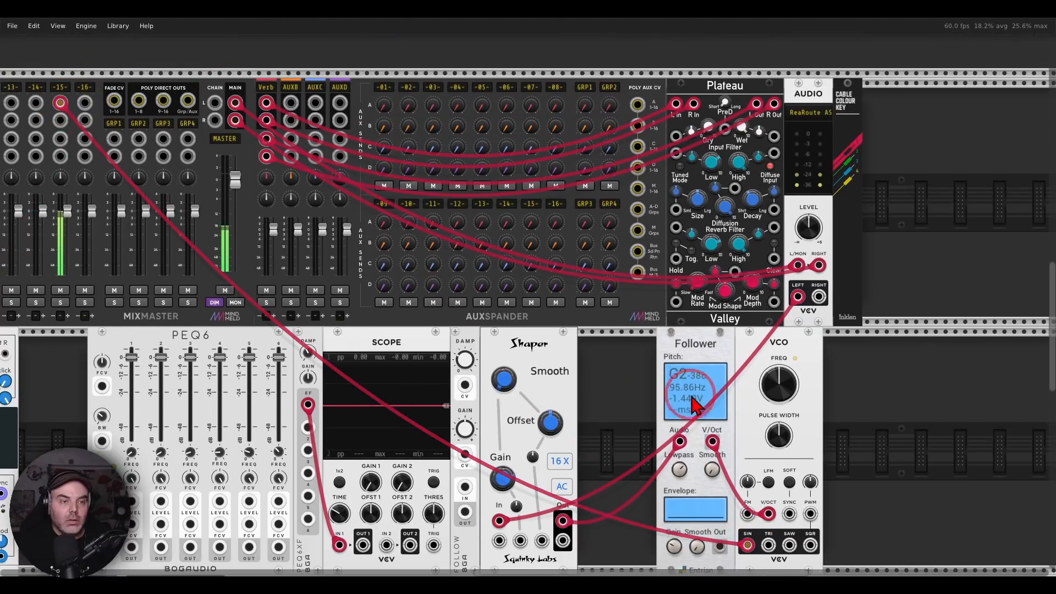
Try the VCO's triangle output, and disconnect the VCO from both the mixer and the Follower's V/Oct output
drag(609, 431, 488, 290)
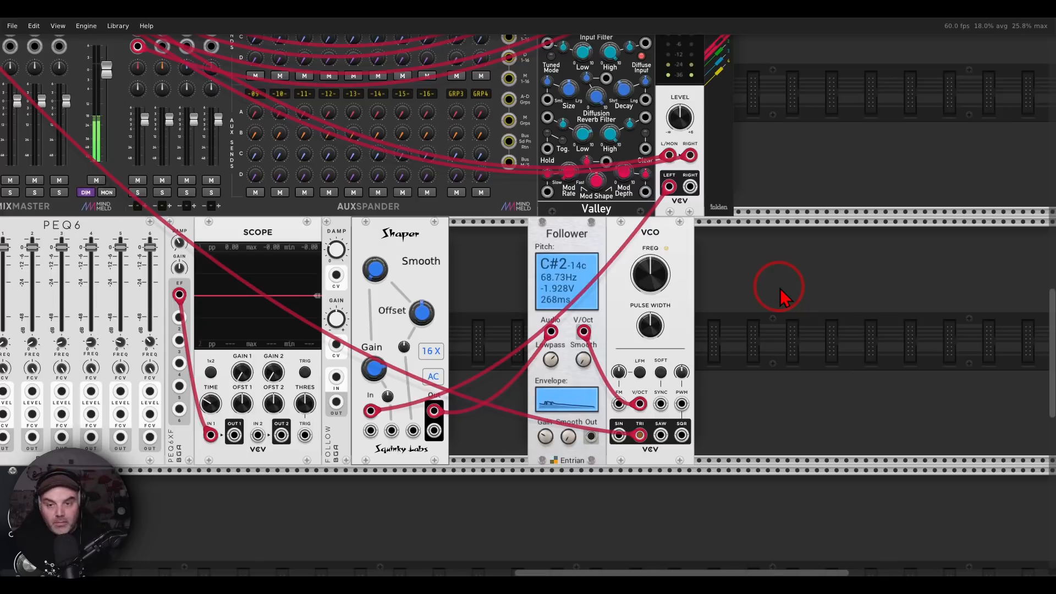
drag(640, 435, 642, 487)
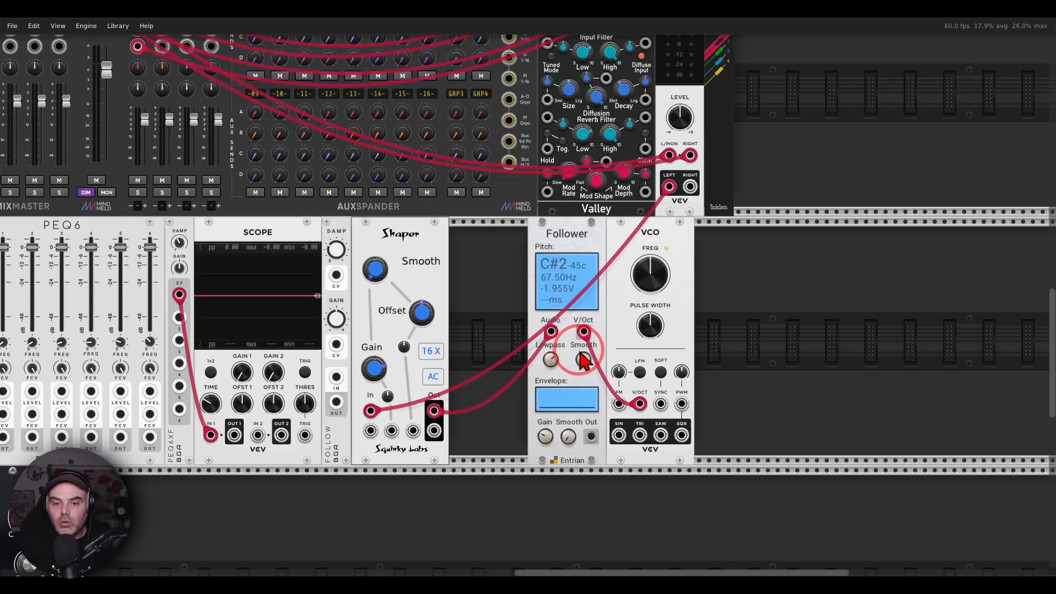
drag(584, 331, 615, 340)
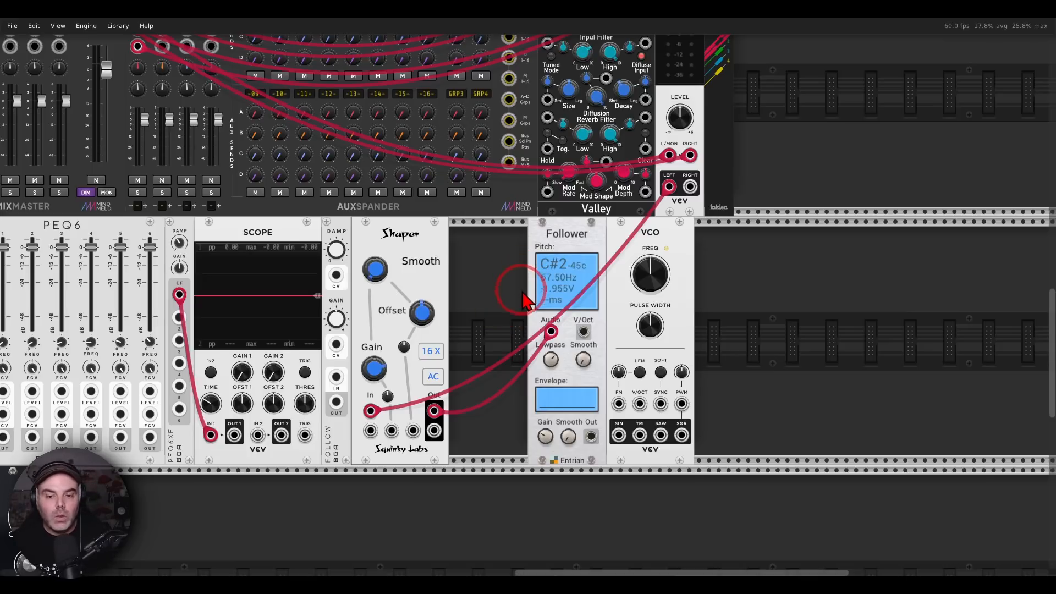
Select all modules in the two rows beneath the mixer, from Trummor through VCO plus Chopper, Wolv and Flame, and delete them
drag(489, 289, 704, 212)
scroll(707, 209, down, 4)
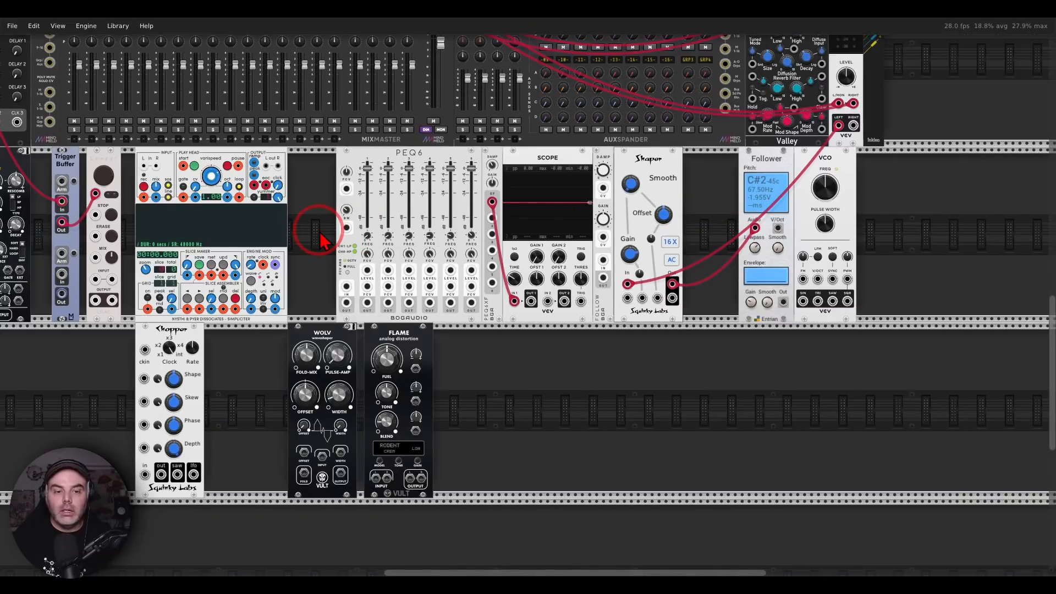
drag(319, 234, 454, 223)
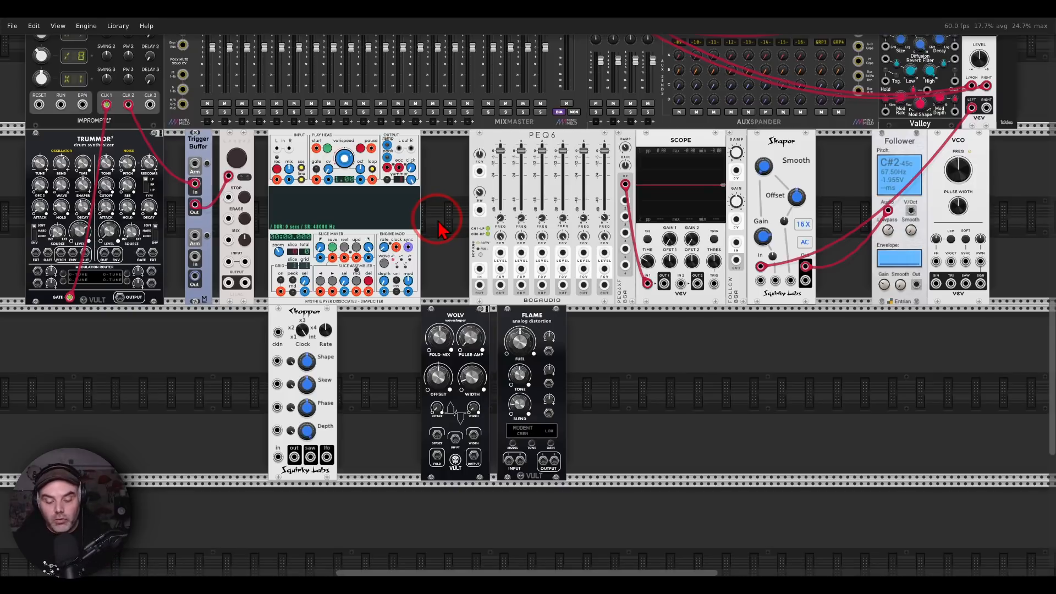
mouse_move(219, 122)
mouse_down()
mouse_move(190, 165)
mouse_move(227, 128)
mouse_up()
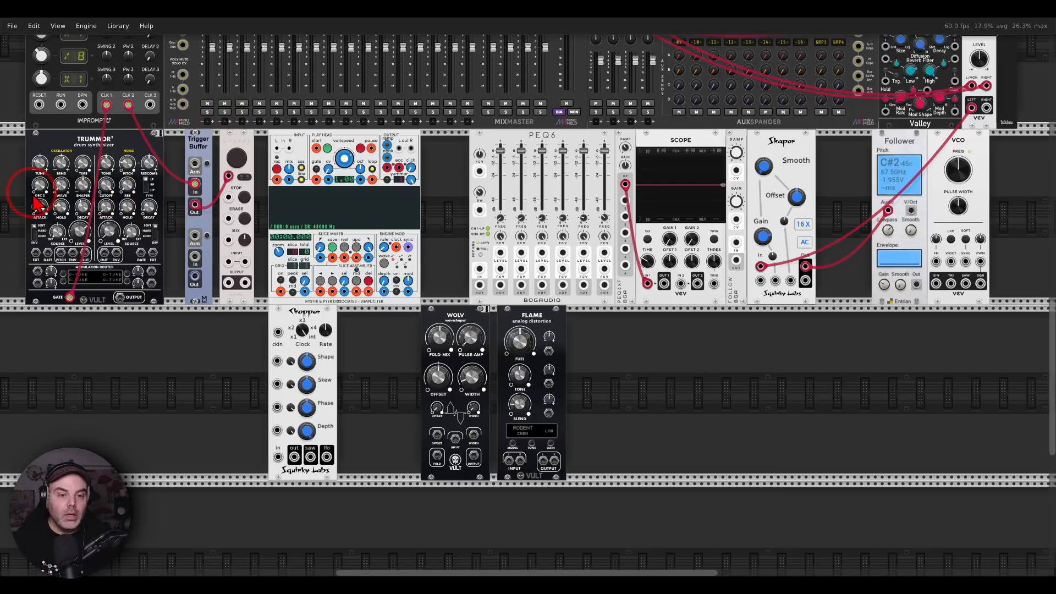
drag(17, 179, 1012, 429)
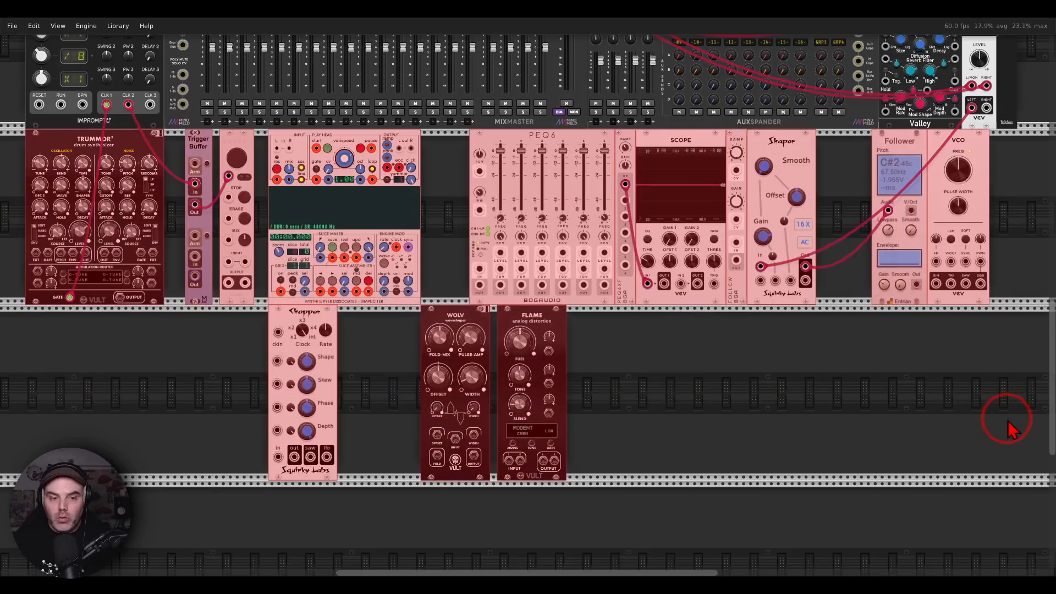
key(Delete)
Switch to the Photos viewer and advance to the next viewer question image, 4.png
key(alt+Tab)
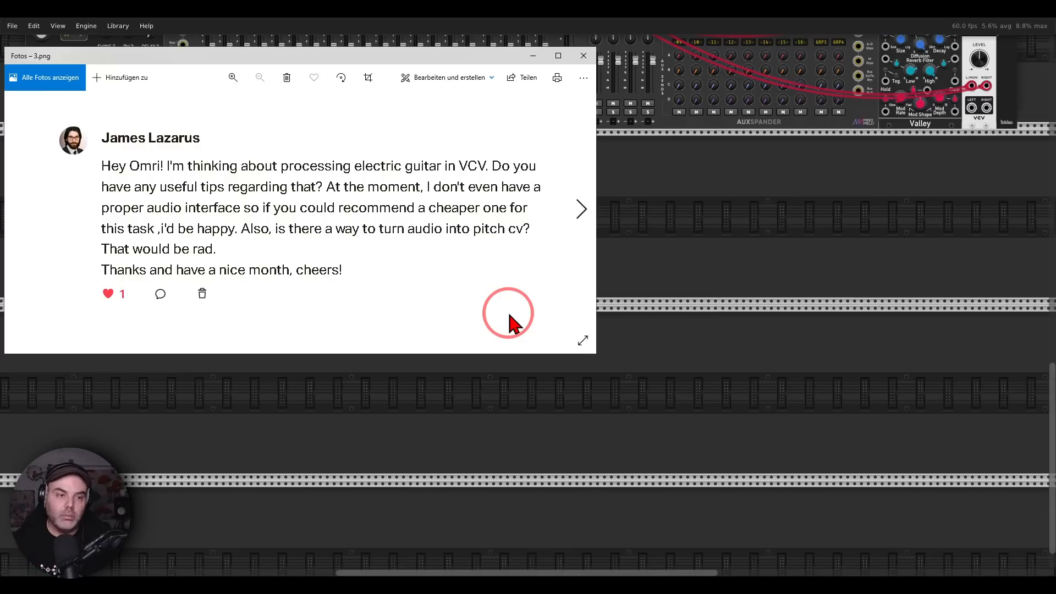
click(582, 209)
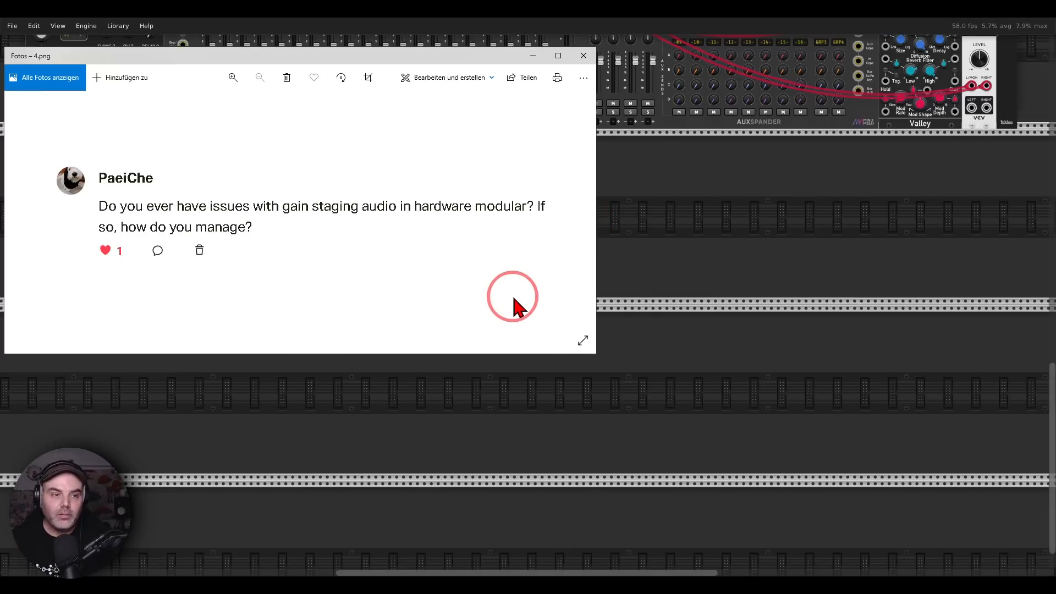
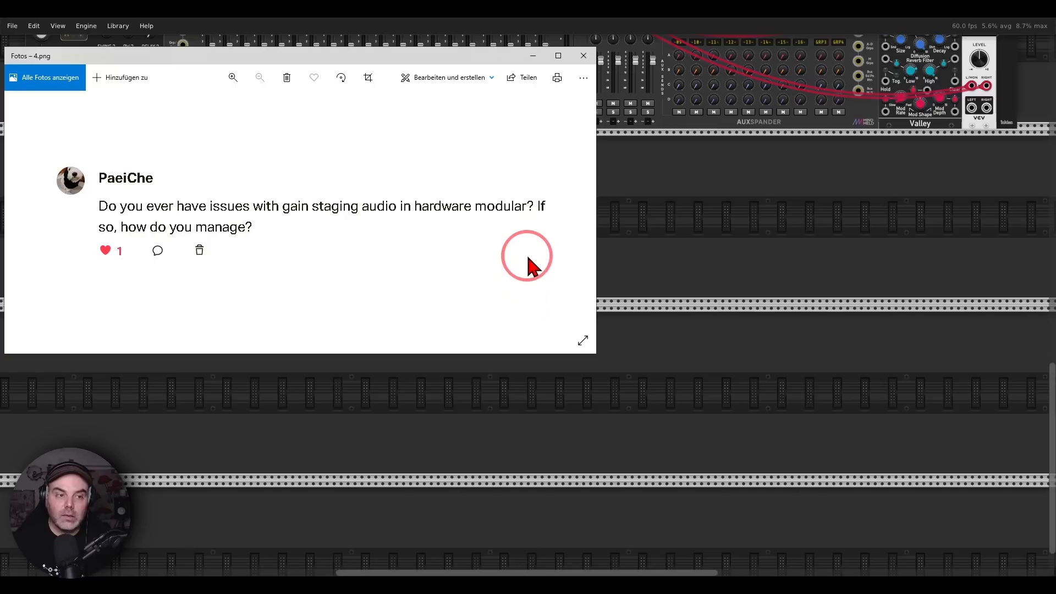
Advance the Photos viewer to question 5.png, switch back to VCV Rack and import the module selection Mastering.vcvs beneath the mixer
click(582, 209)
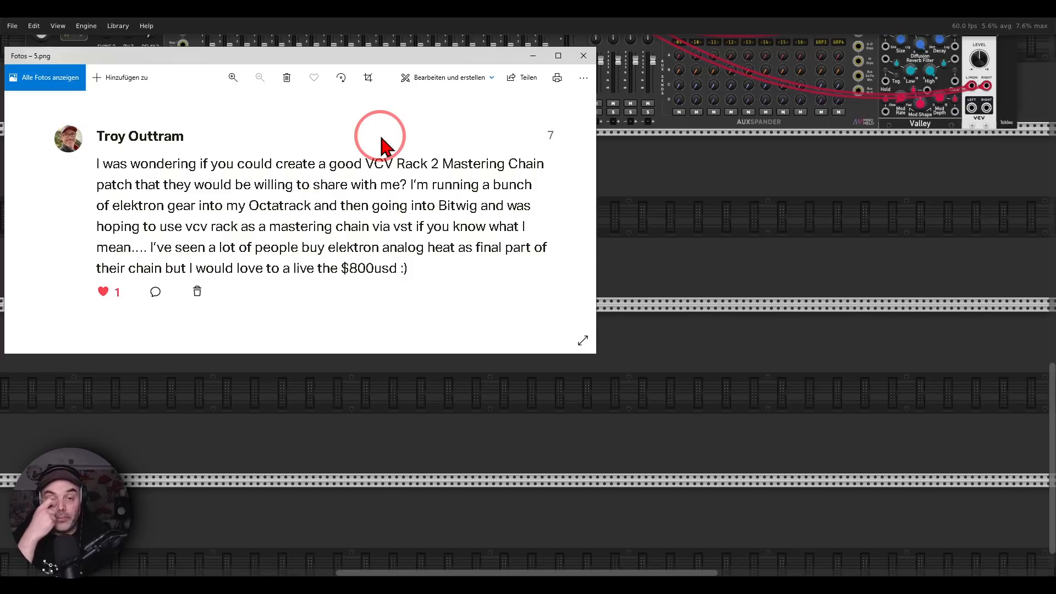
click(680, 184)
click(12, 26)
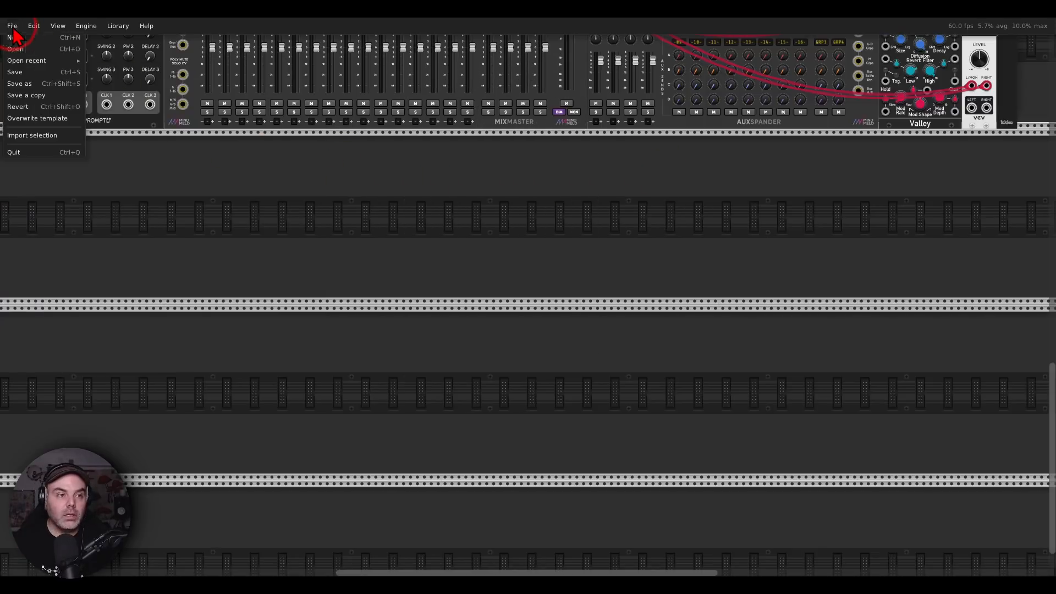
click(32, 135)
double_click(141, 102)
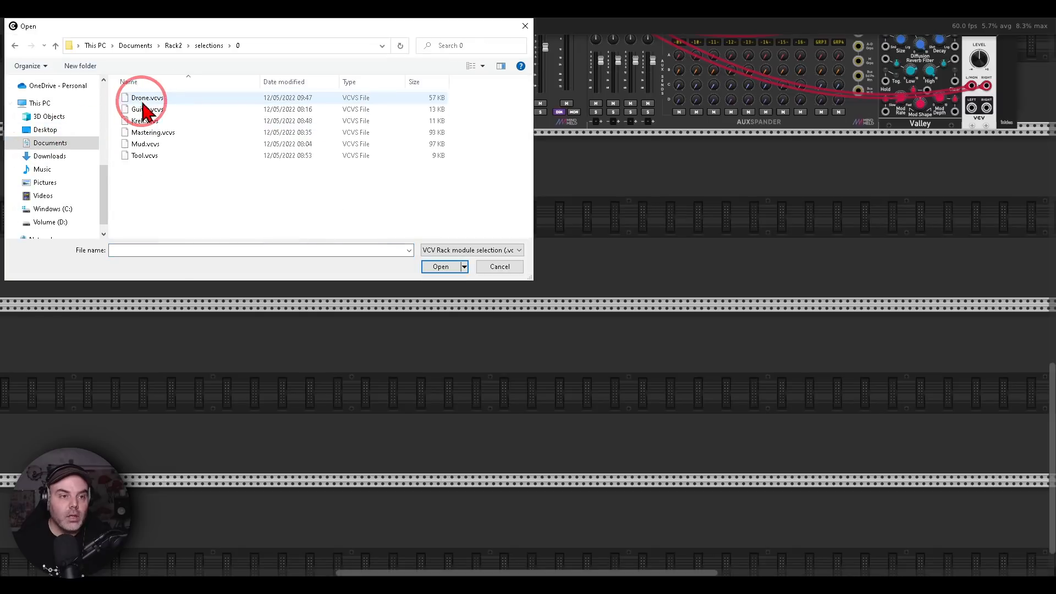
double_click(155, 133)
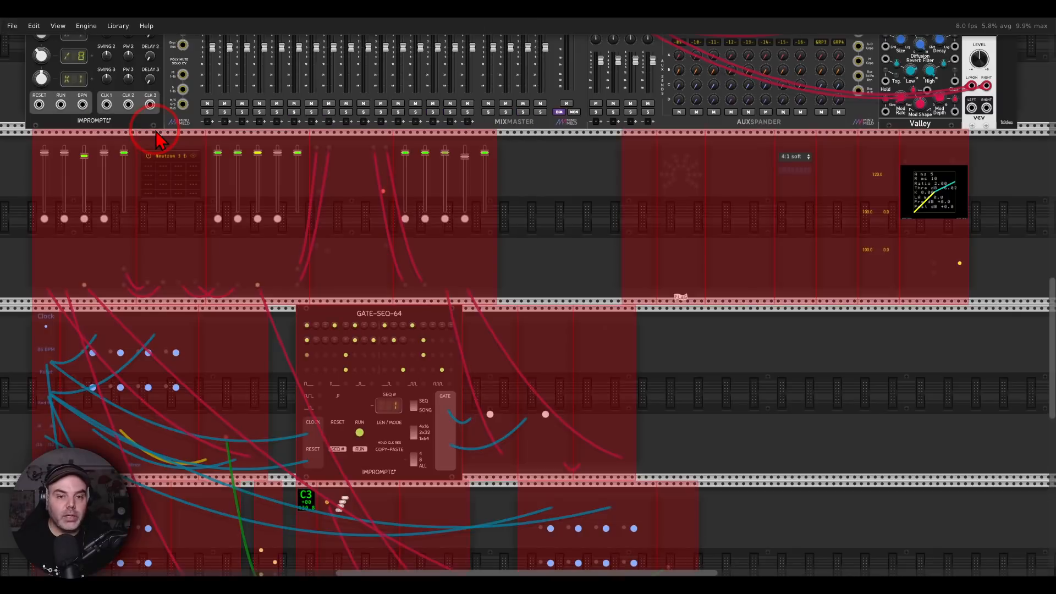
click(511, 245)
Patch the last MIX4's stereo output into the mixer to audition the imported tracks, and unplug it again
drag(534, 268, 583, 171)
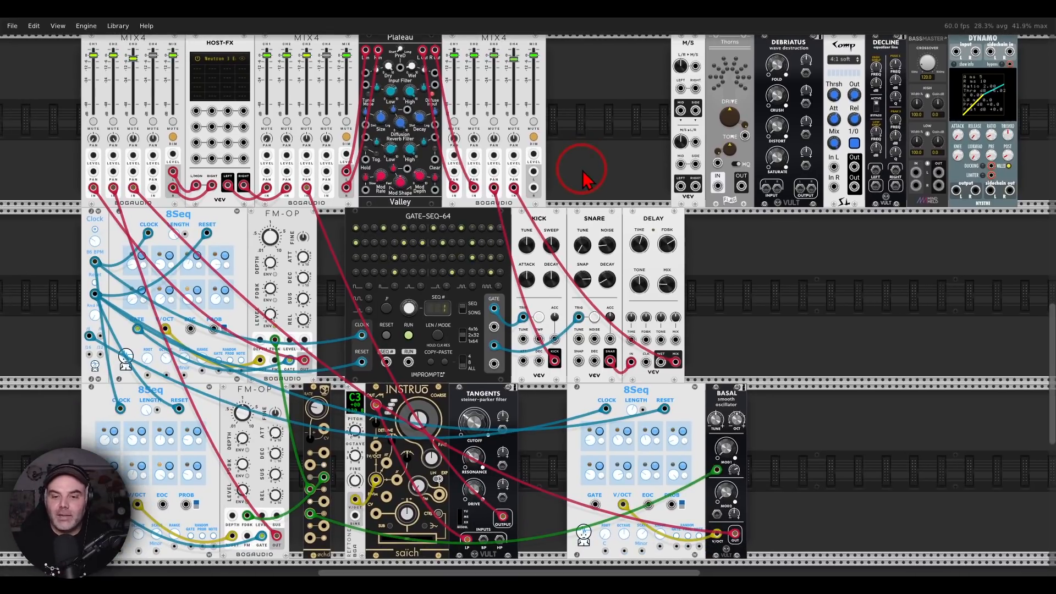
drag(583, 171, 565, 363)
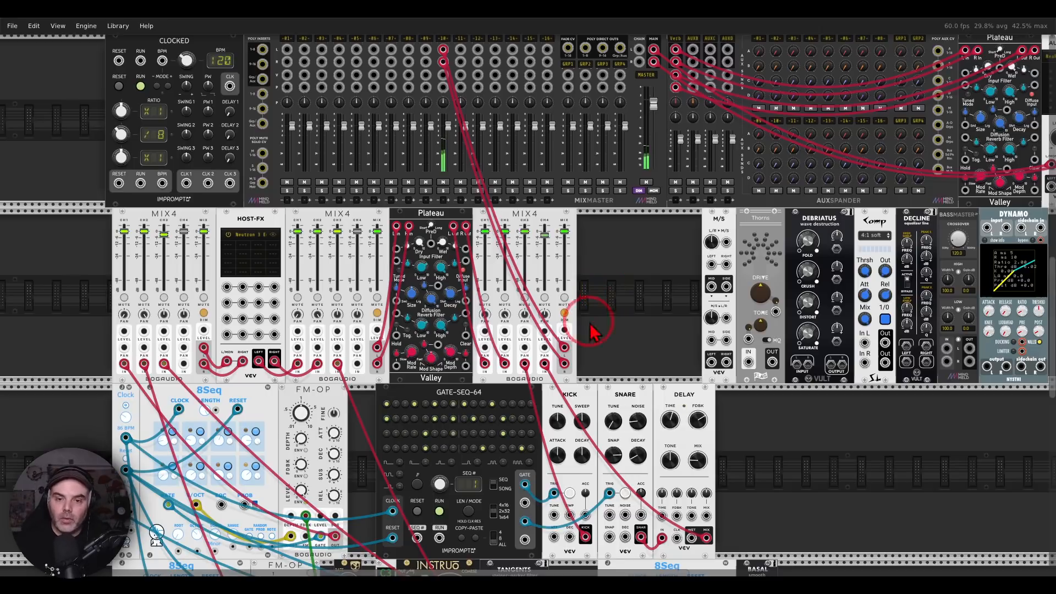
drag(631, 349, 472, 264)
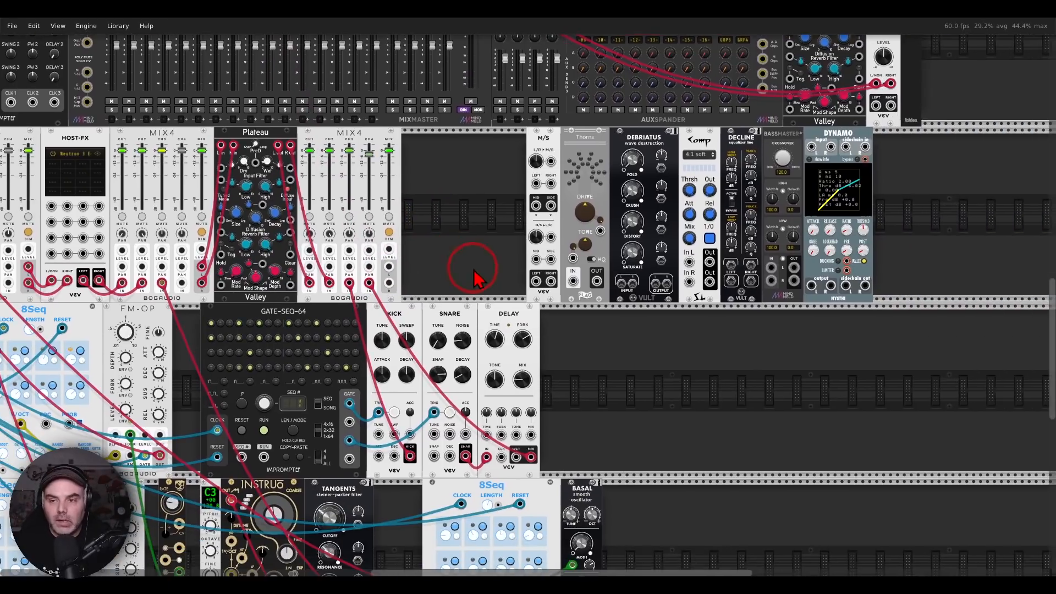
Shift the mastering modules from M/S through Dynamo further right, leaving a gap between M/S and Thorns
scroll(791, 238, up, 3)
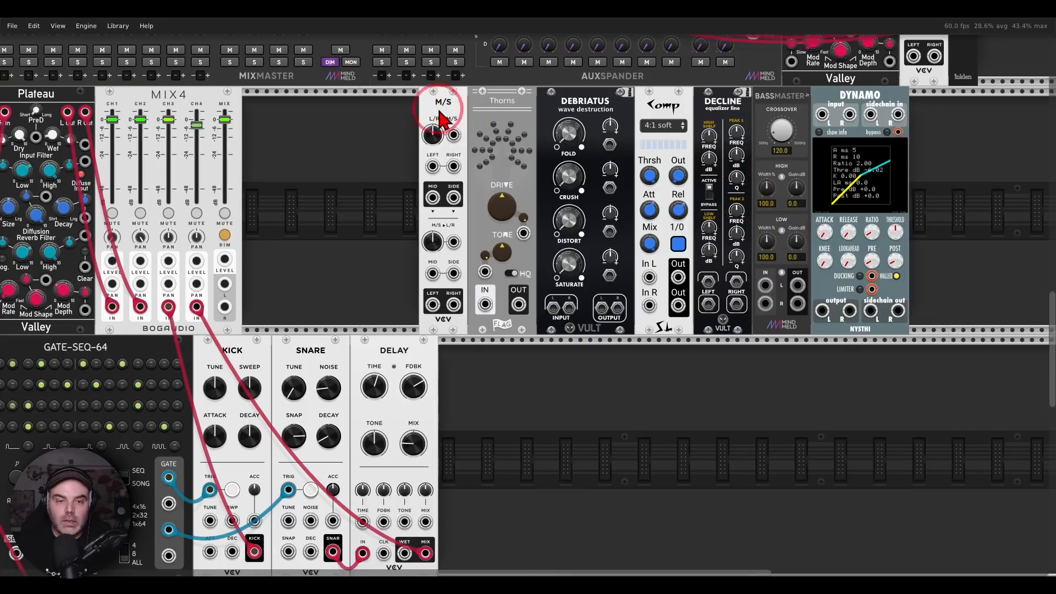
scroll(770, 140, up, 1)
drag(377, 121, 841, 150)
drag(436, 130, 473, 141)
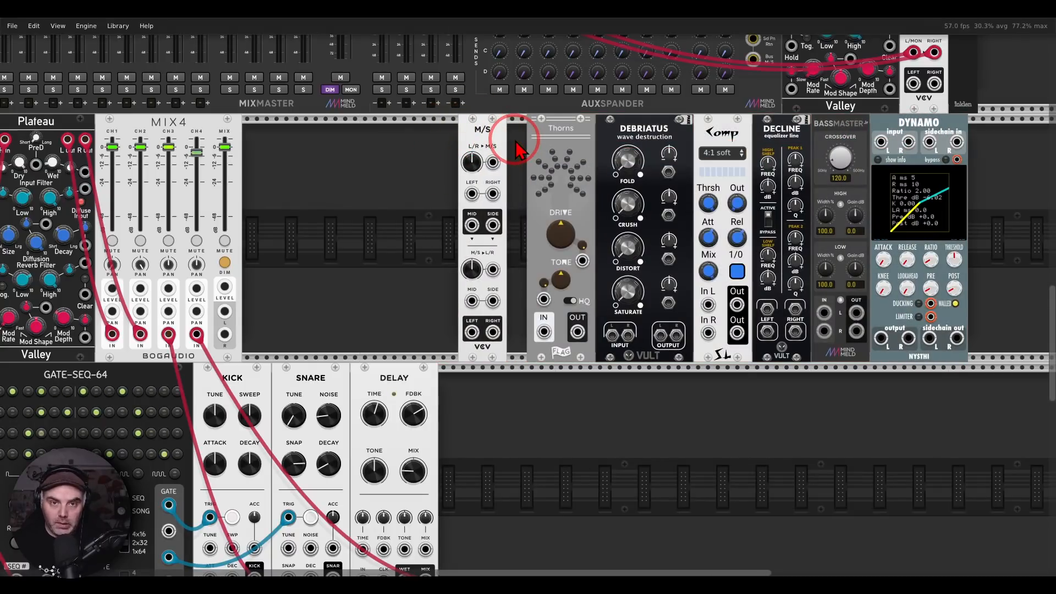
Patch the last MIX4's L and R outputs into the M/S encoder, and the decoder's Left and Right outputs into mixer channel 16
drag(225, 311, 225, 334)
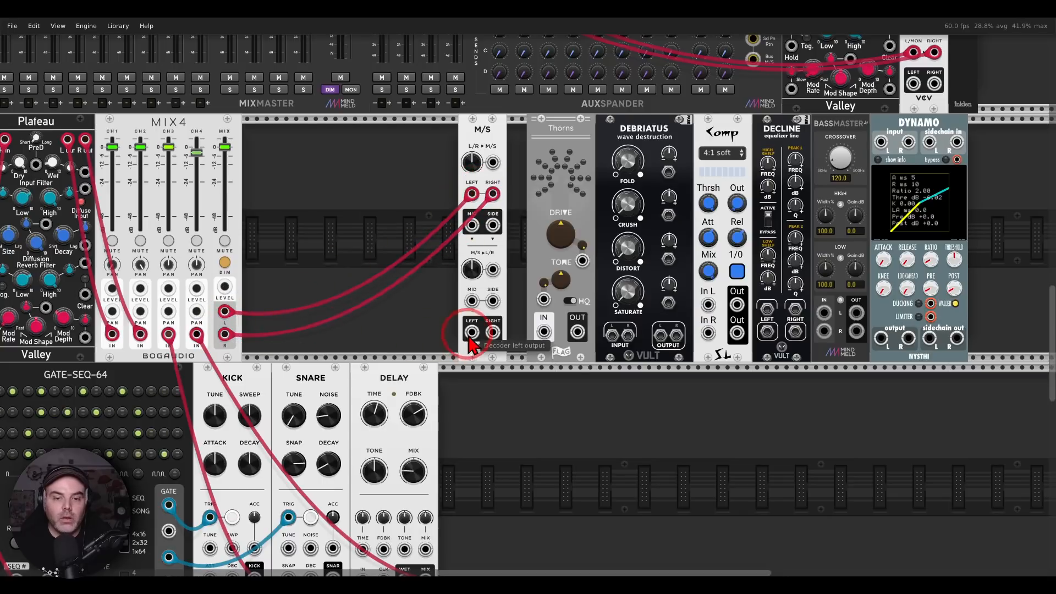
drag(472, 332, 200, 130)
drag(200, 146, 493, 382)
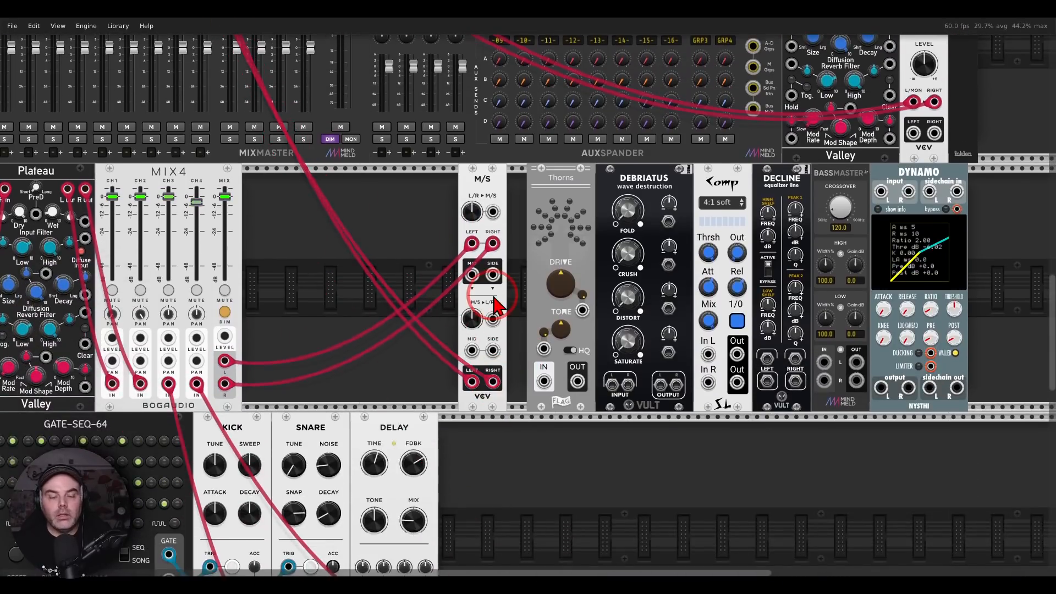
Patch the M/S encoder's Mid and Side outputs straight into the decoder, audition Side alone, and unplug both cables
scroll(494, 295, up, 2)
scroll(492, 295, up, 1)
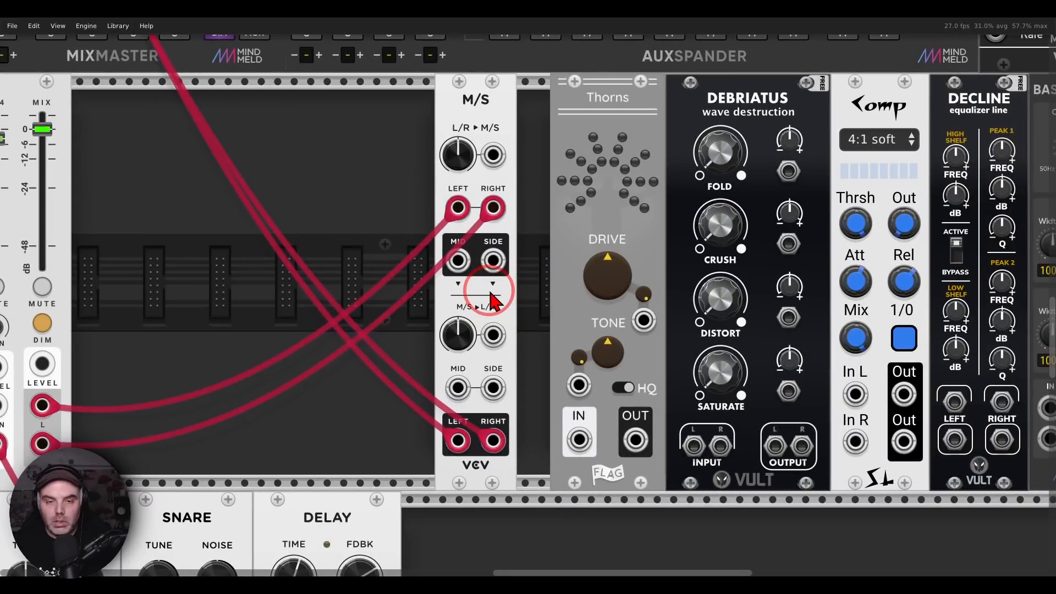
drag(457, 260, 458, 388)
drag(493, 260, 386, 338)
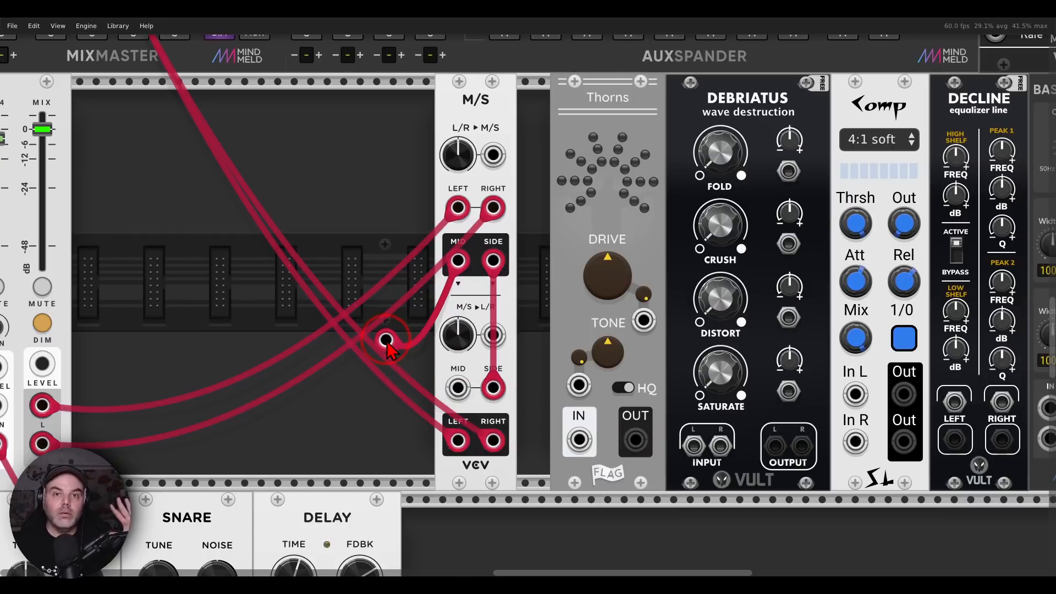
drag(386, 339, 493, 388)
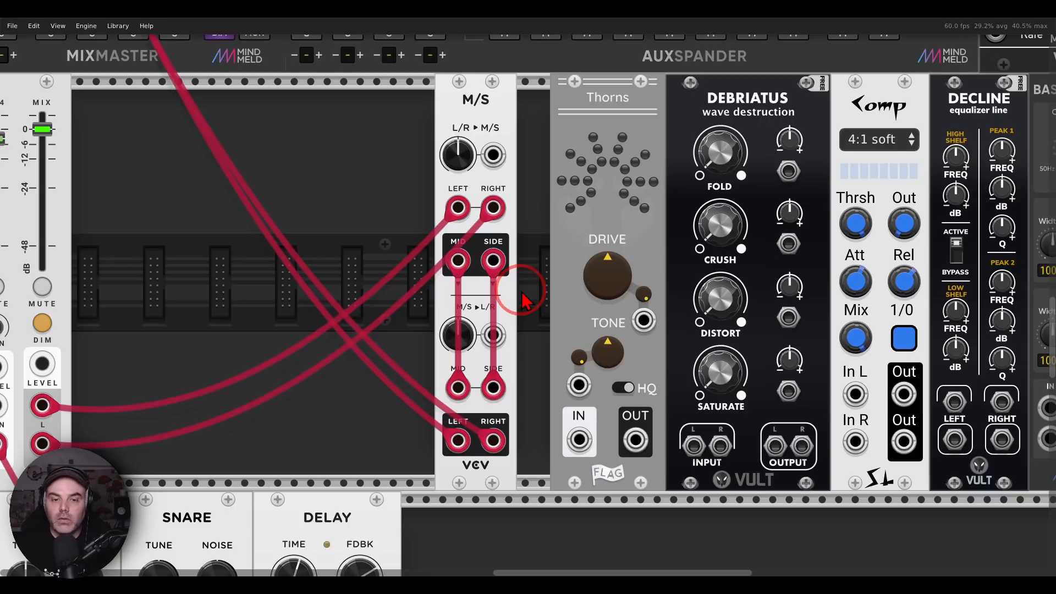
drag(493, 388, 522, 322)
drag(458, 388, 406, 329)
Route the Side signal through Thorns back into the M/S decoder's Side input, and raise Drive to about 0.69
drag(494, 262, 493, 388)
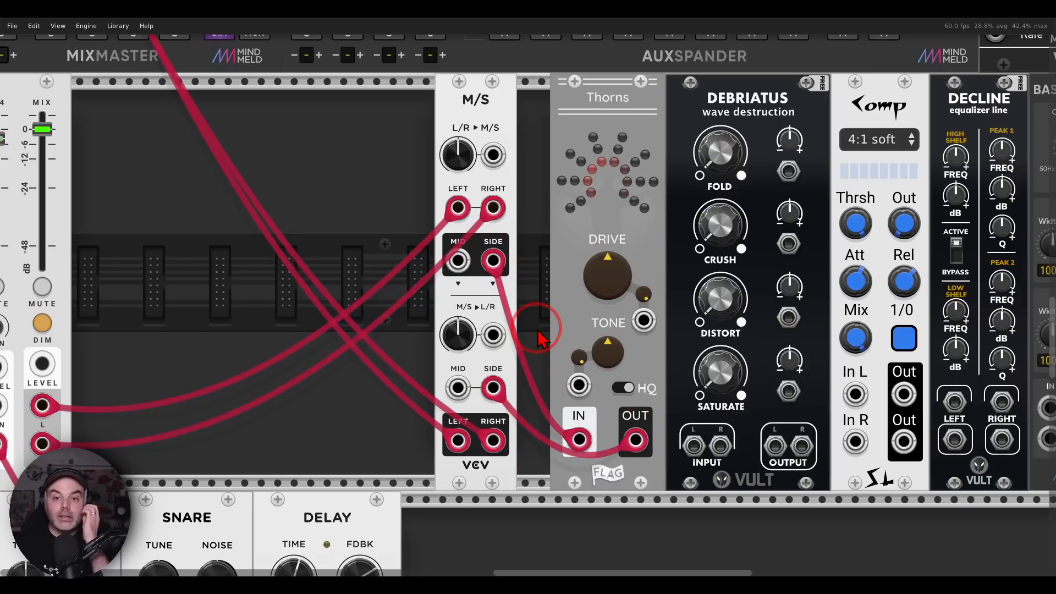
mouse_move(607, 276)
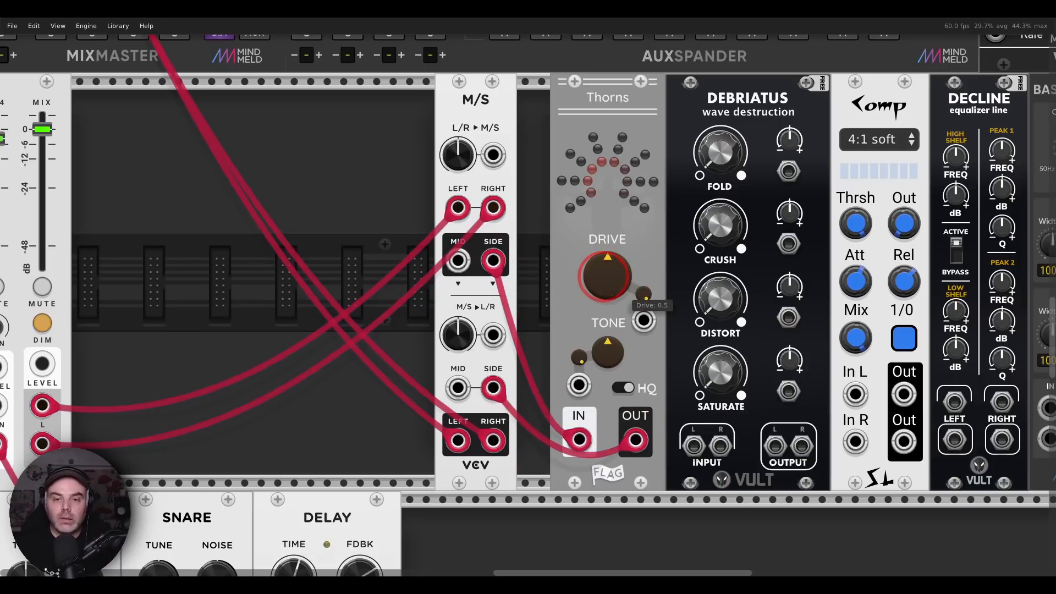
drag(605, 277, 527, 296)
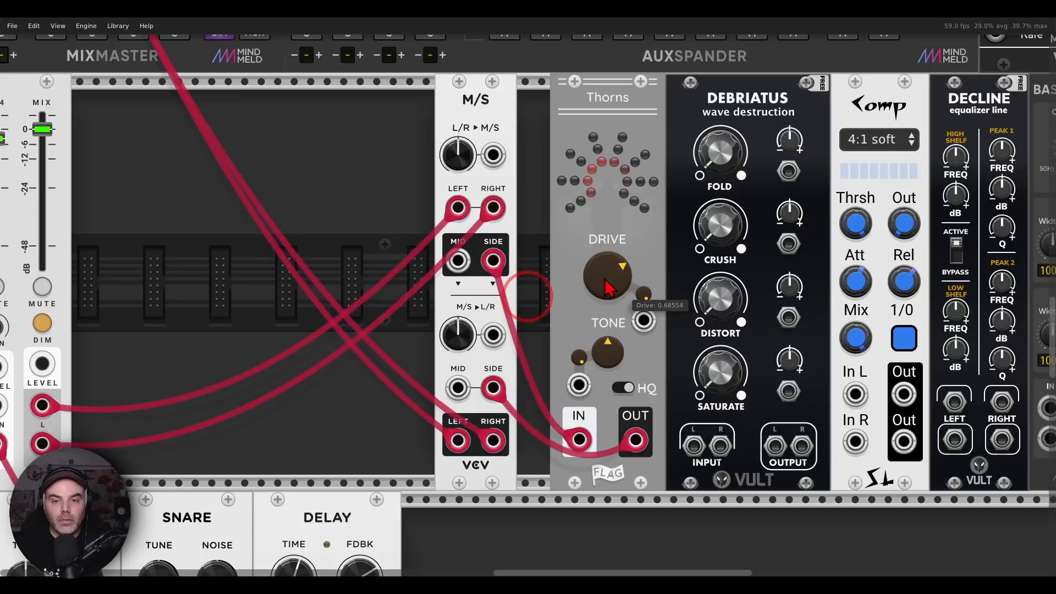
Route the Mid signal through Debriatus's left channel back into the M/S decoder's Mid input, and raise Saturate slightly
drag(594, 246, 503, 240)
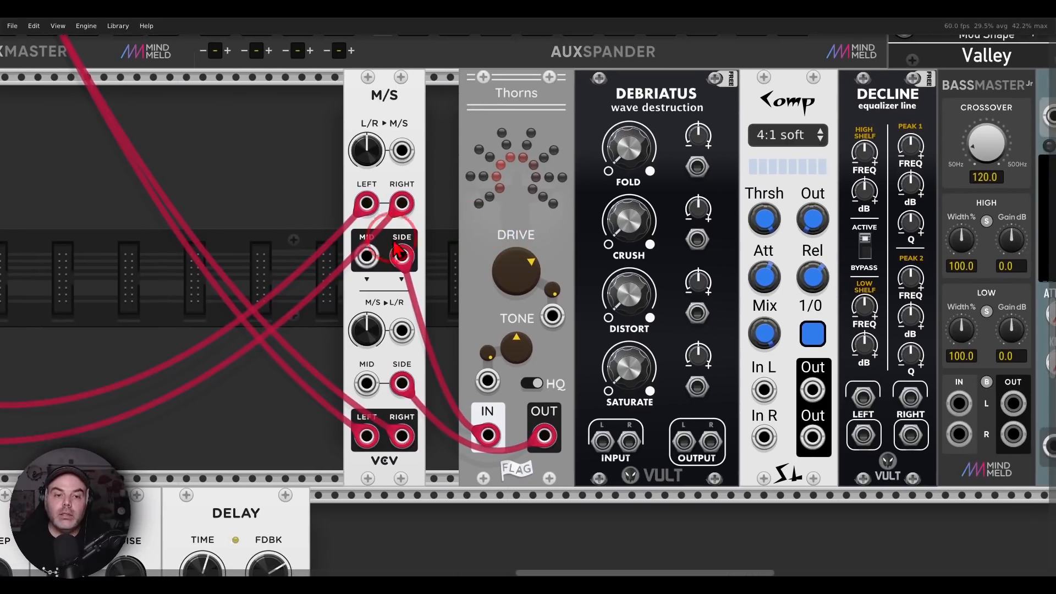
drag(366, 256, 601, 443)
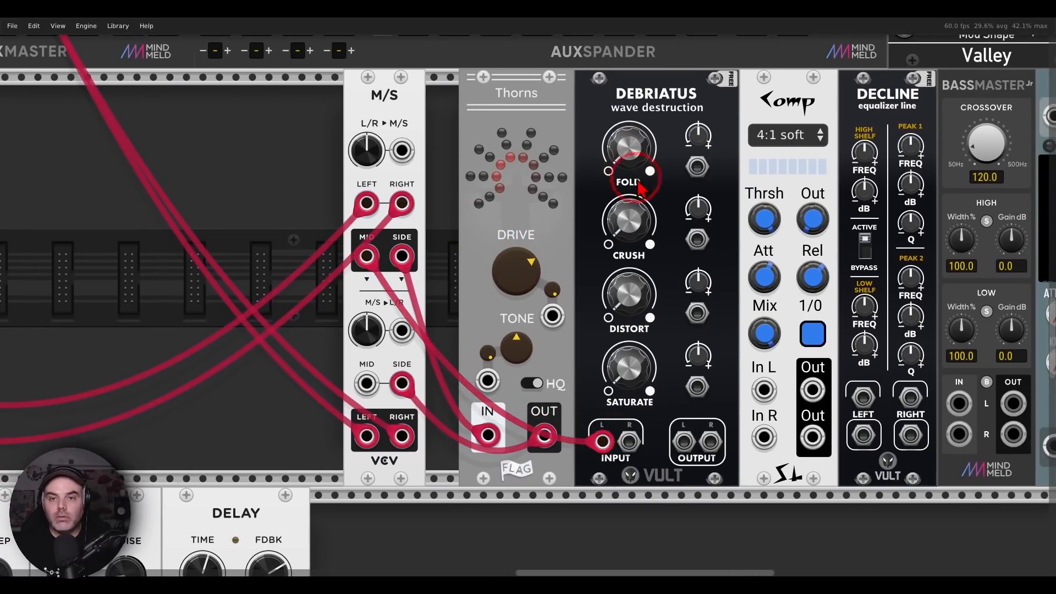
drag(684, 440, 366, 393)
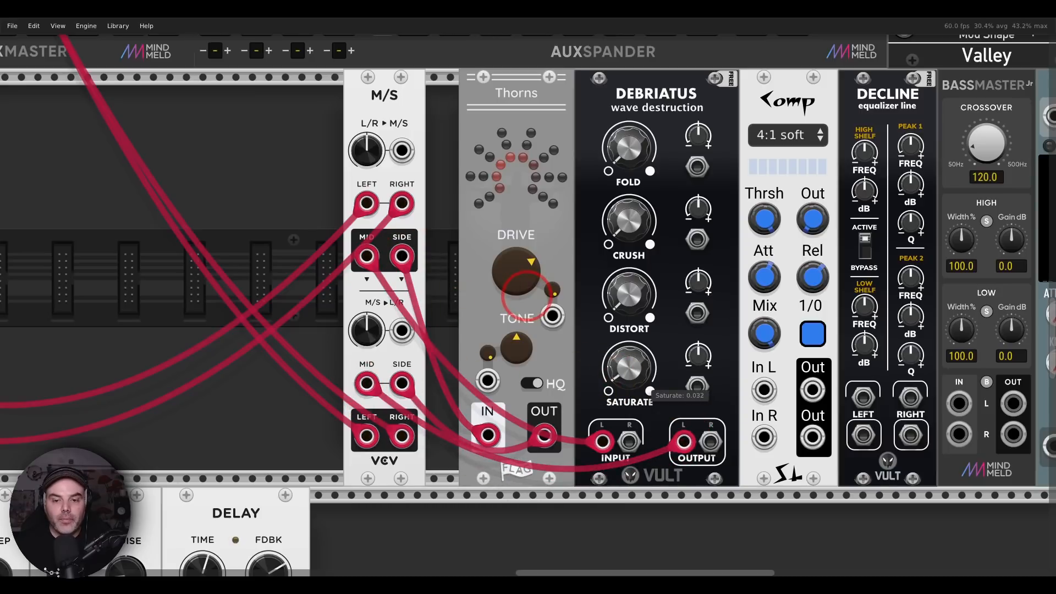
drag(634, 384, 517, 297)
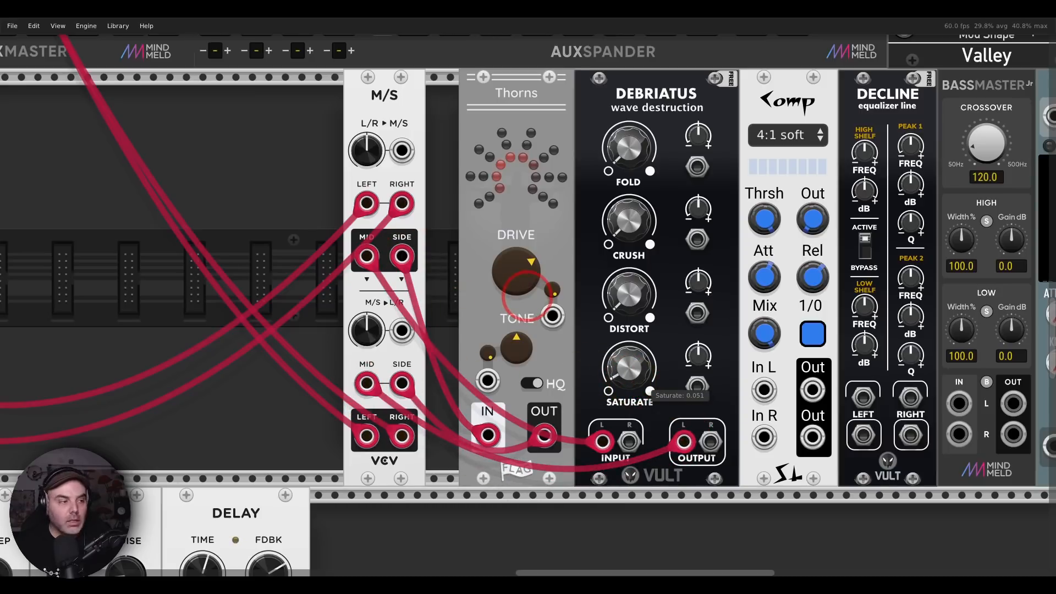
drag(637, 390, 637, 378)
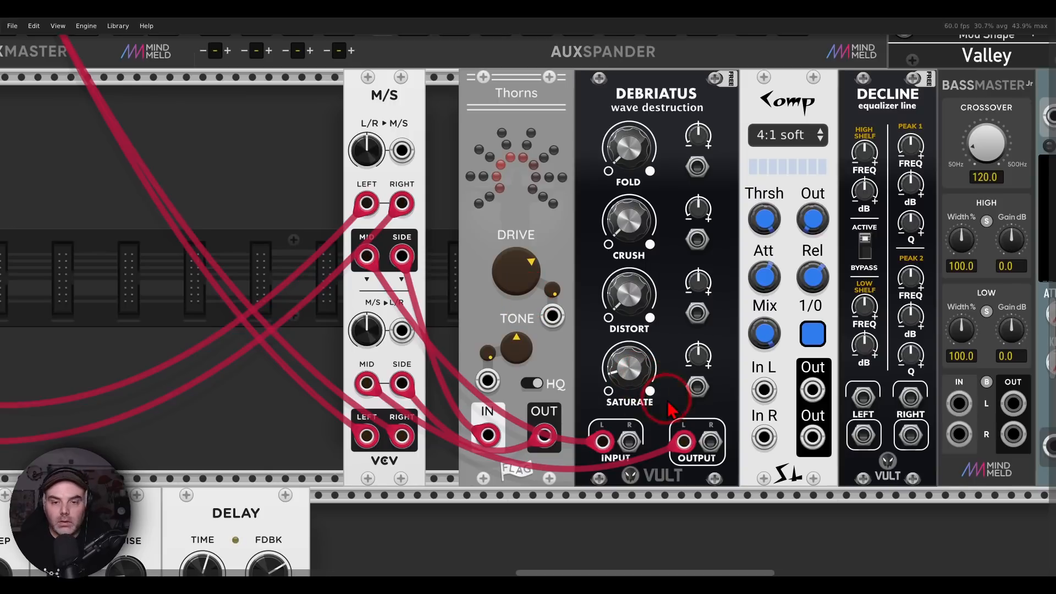
Adjust the input gain of mixer channel 16 in its track settings
drag(304, 152, 885, 482)
drag(448, 78, 446, 215)
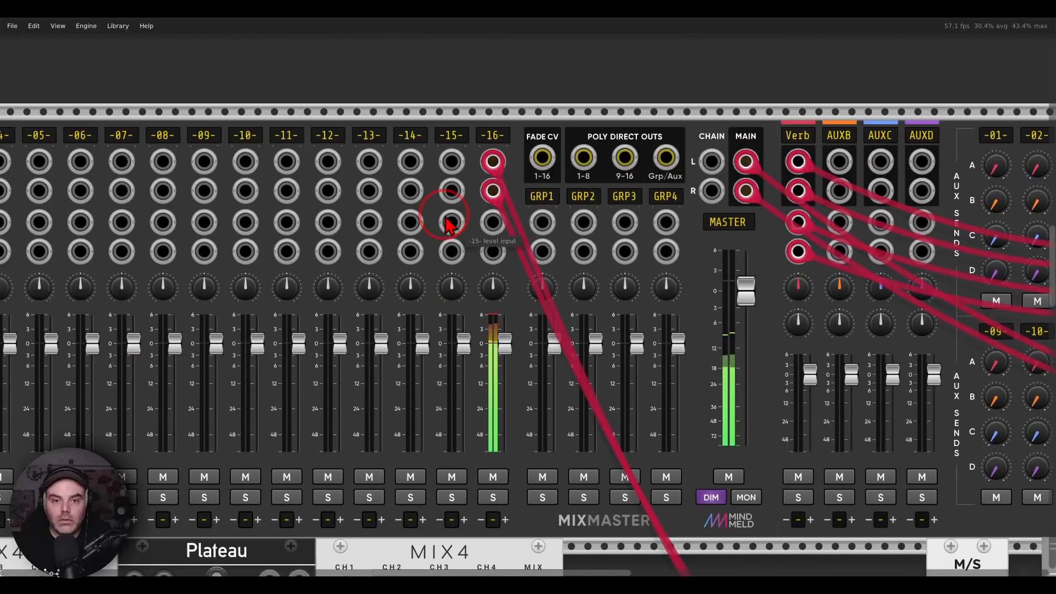
right_click(496, 136)
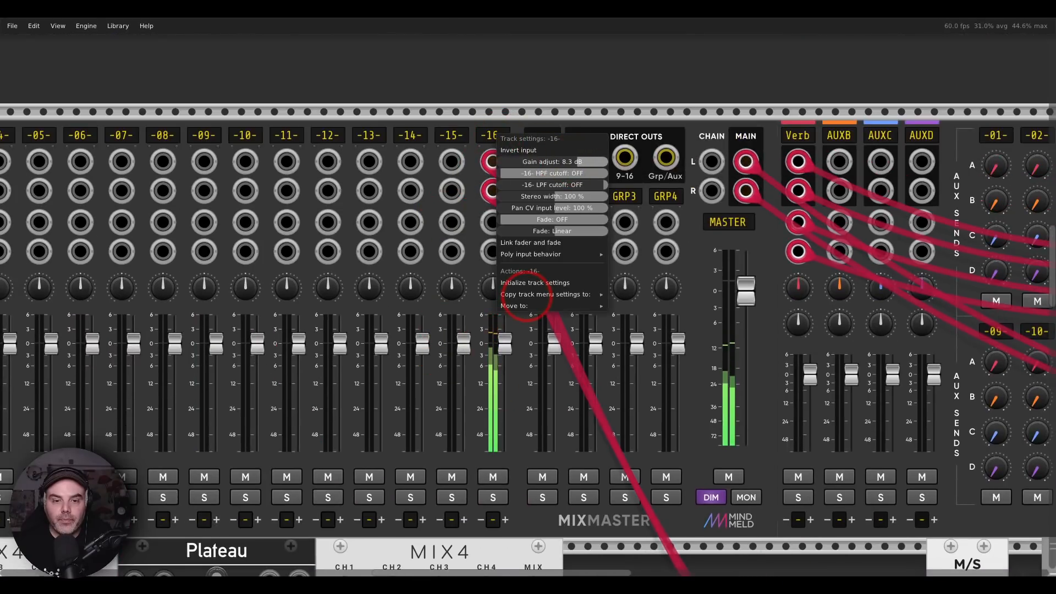
drag(577, 162, 573, 161)
click(591, 89)
Raise Debriatus's Saturate to about 0.118
drag(827, 398, 373, 92)
drag(684, 392, 495, 224)
click(579, 371)
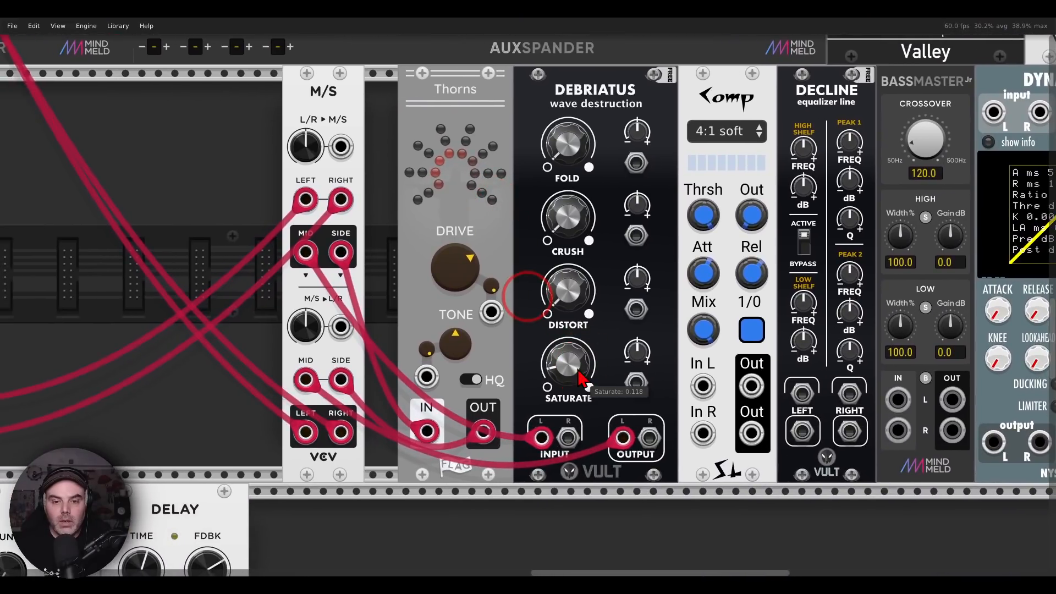
Insert the Comp module between Debriatus's left output and the M/S decoder's Mid input, using its right channel
drag(611, 380, 587, 376)
drag(603, 435, 732, 434)
drag(601, 436, 687, 422)
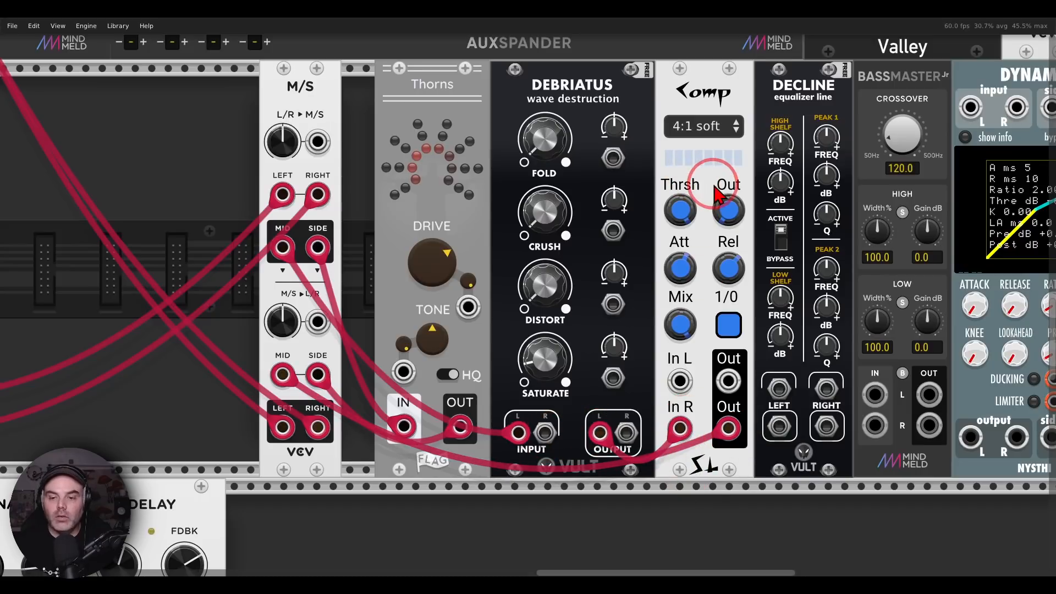
Set the Comp's attack to about 4.15 ms, shorten its release, and lower the threshold to about -15.5 dB
drag(715, 186, 702, 187)
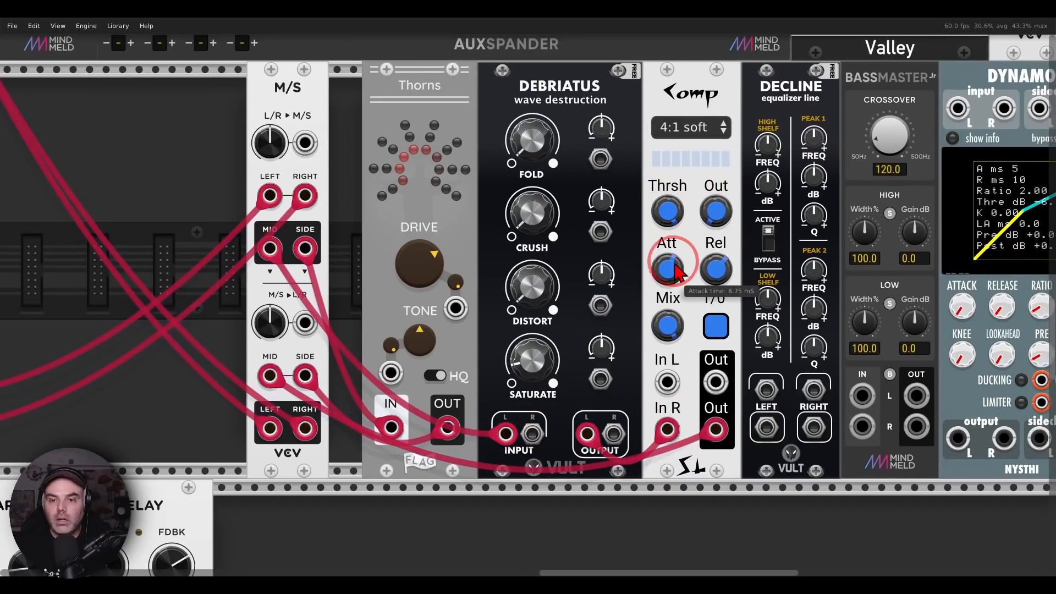
drag(667, 269, 716, 275)
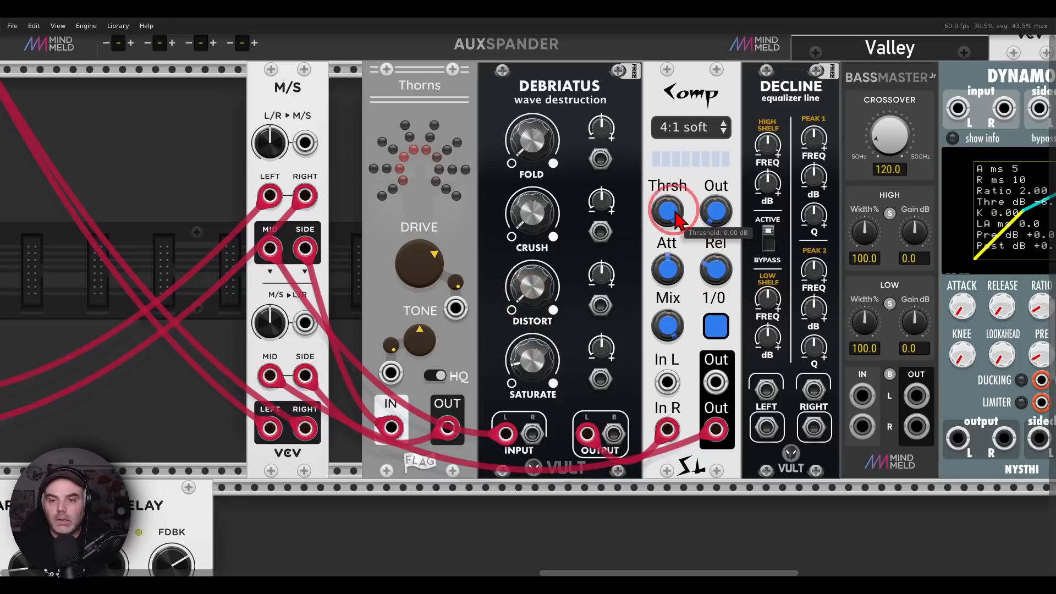
drag(671, 208, 528, 290)
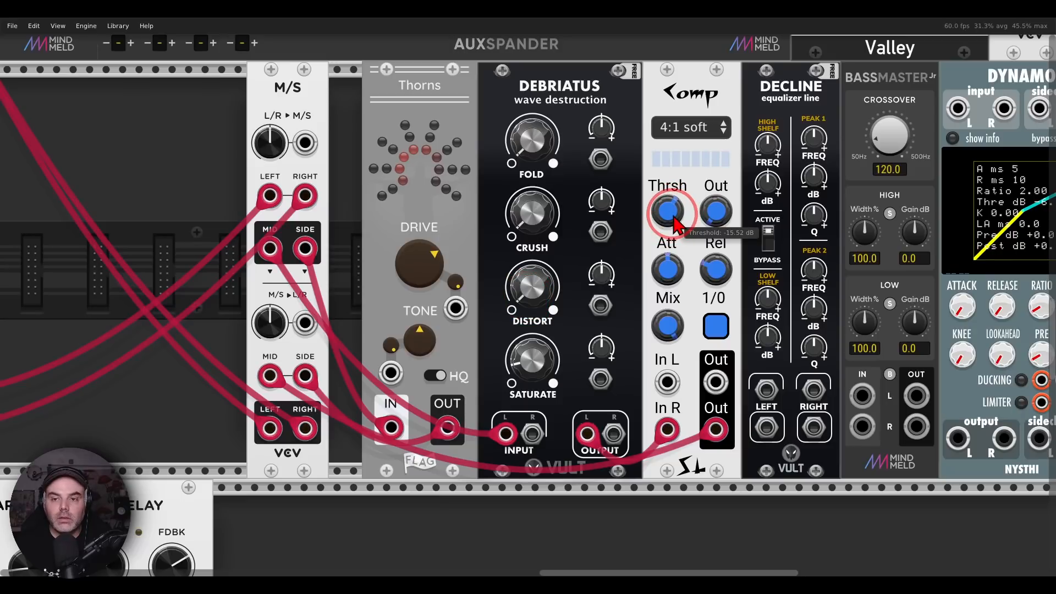
drag(678, 224, 678, 225)
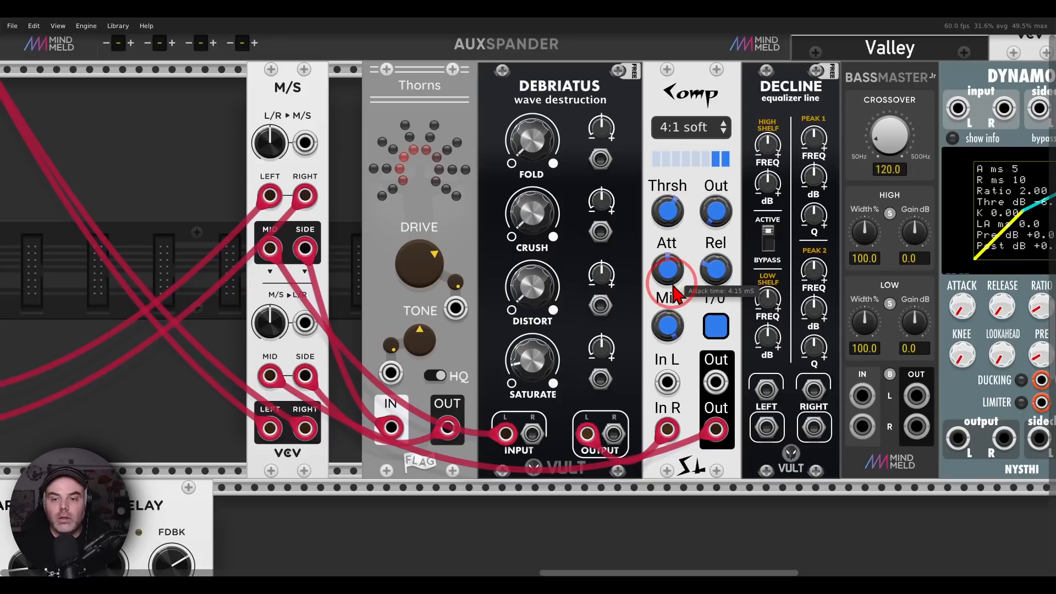
Move Thorns, Debriatus and Comp left so they sit directly against the M/S module
drag(463, 94, 432, 94)
drag(500, 98, 467, 97)
drag(655, 93, 611, 94)
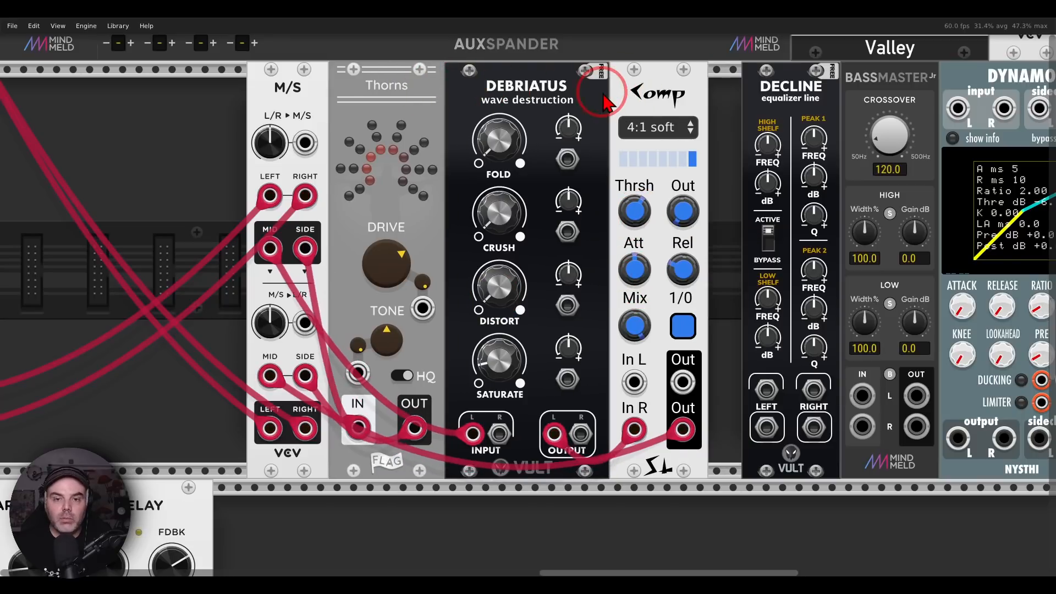
Insert the Decline equalizer in stereo between the M/S decoder's Left and Right outputs and mixer channel 16
drag(271, 430, 761, 431)
drag(305, 429, 815, 430)
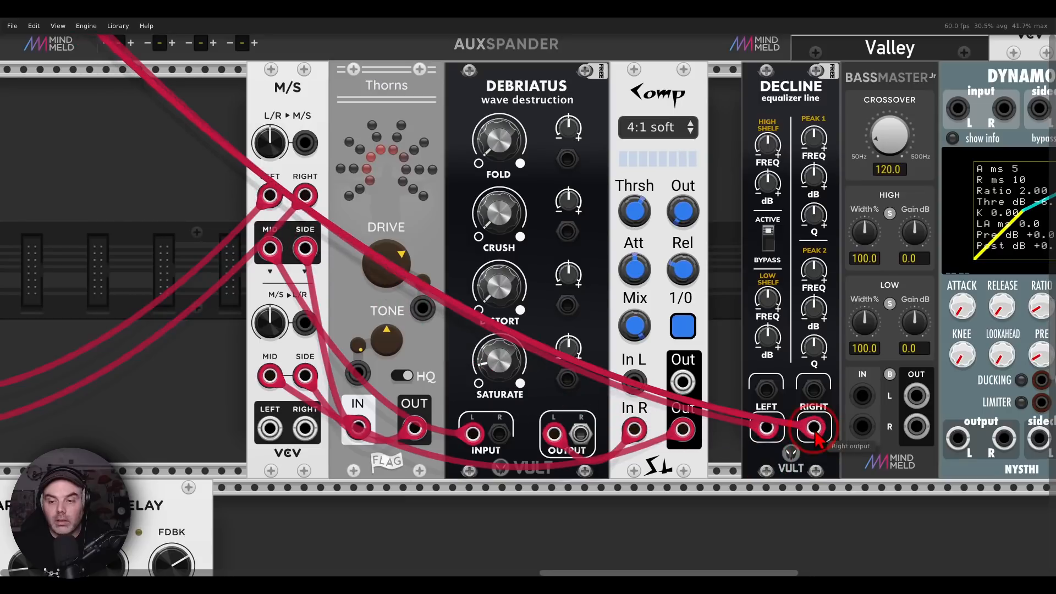
drag(270, 430, 769, 396)
drag(814, 392, 305, 429)
Select BassMaster Jr and Dynamo together, move them right to leave a gap after Decline, and clear the selection
drag(687, 315, 460, 307)
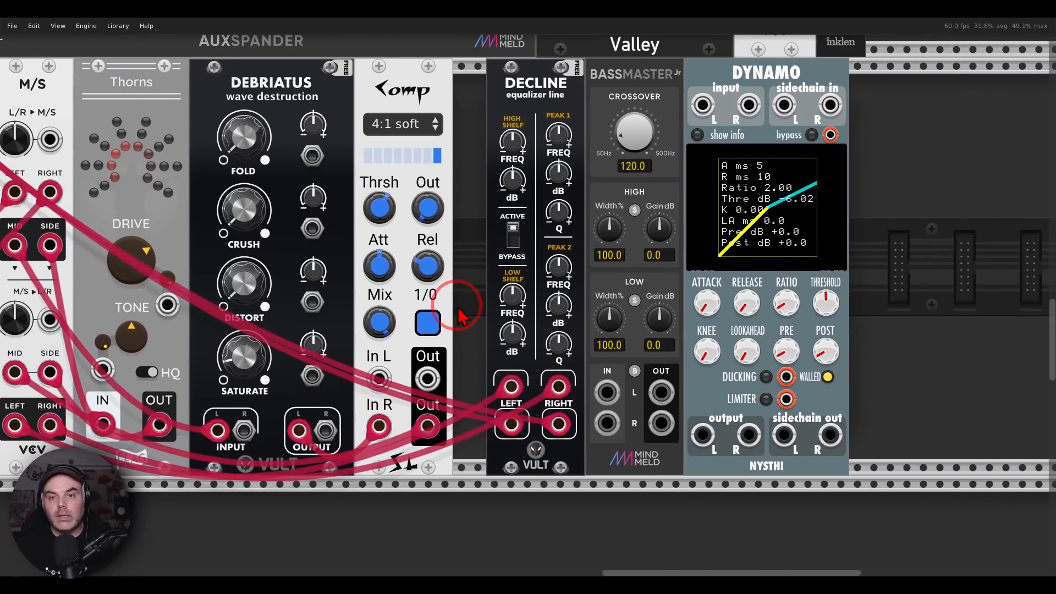
drag(897, 122, 741, 80)
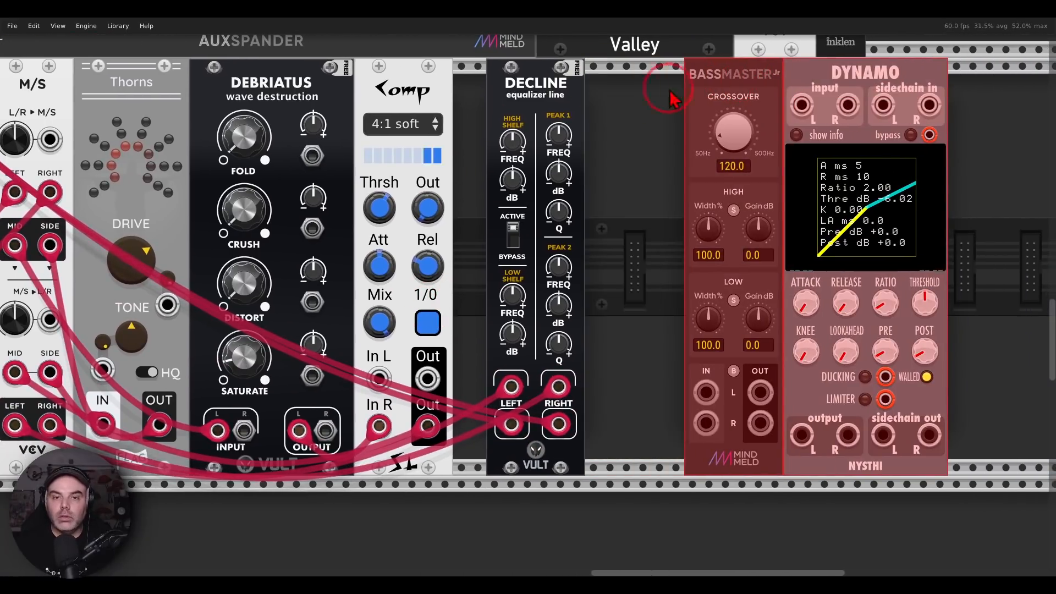
click(639, 109)
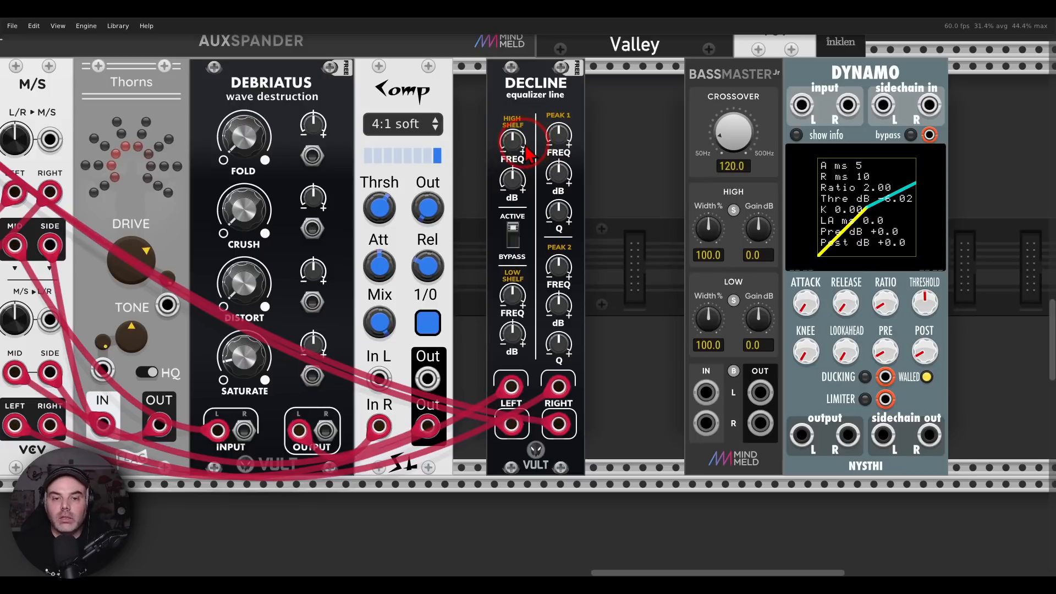
Set Decline to active, raise its high shelf gain to about 4.24 dB and boost its low shelf gain, adjusting the low shelf frequency
click(513, 235)
click(513, 235)
click(514, 234)
click(513, 234)
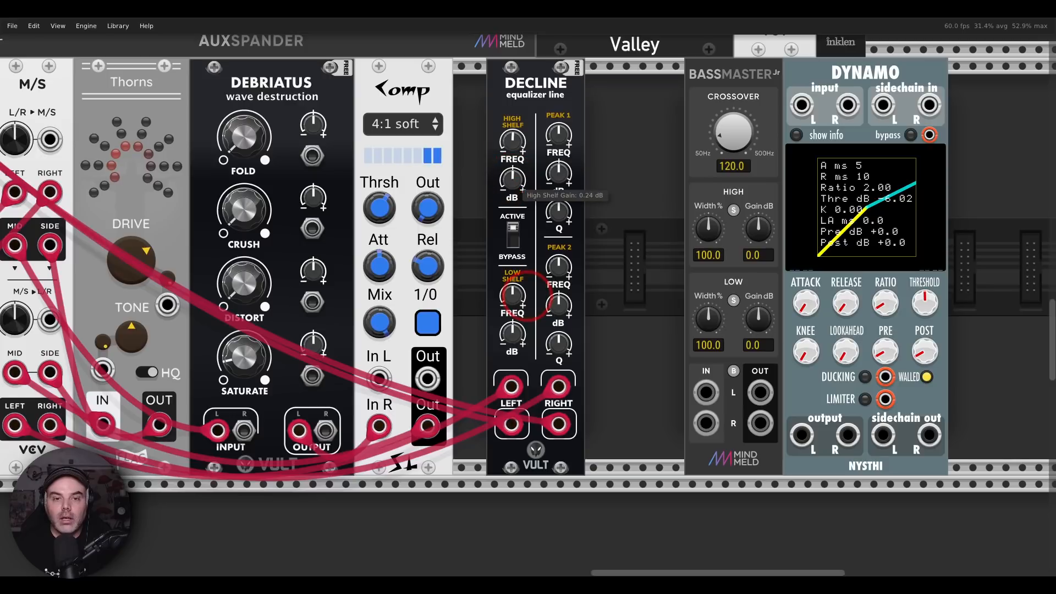
drag(527, 298, 525, 296)
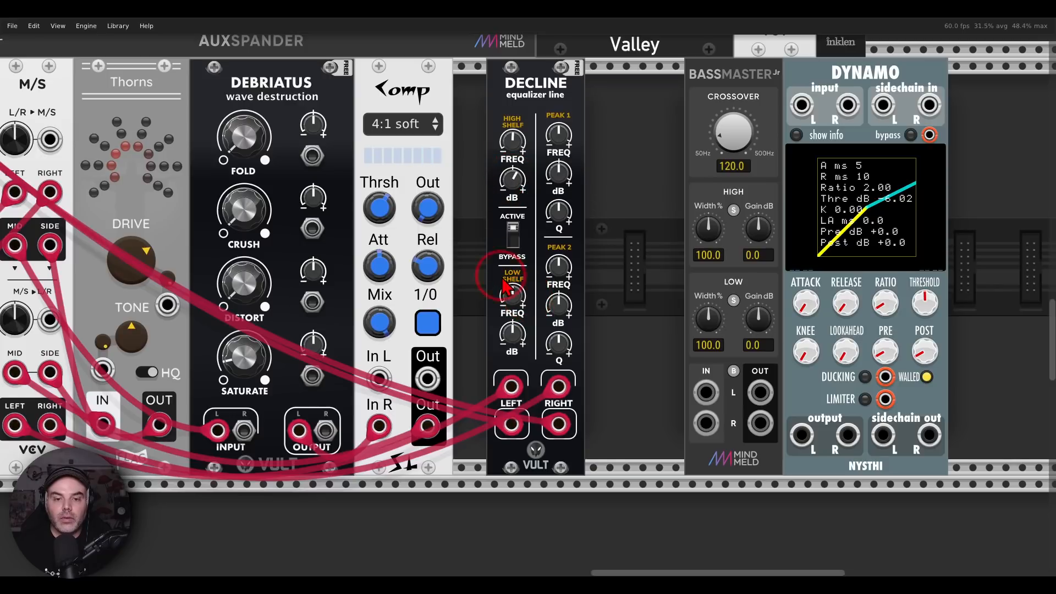
drag(513, 302, 527, 297)
Compare the sound with Decline bypassed and active, leaving the equalizer active
click(514, 233)
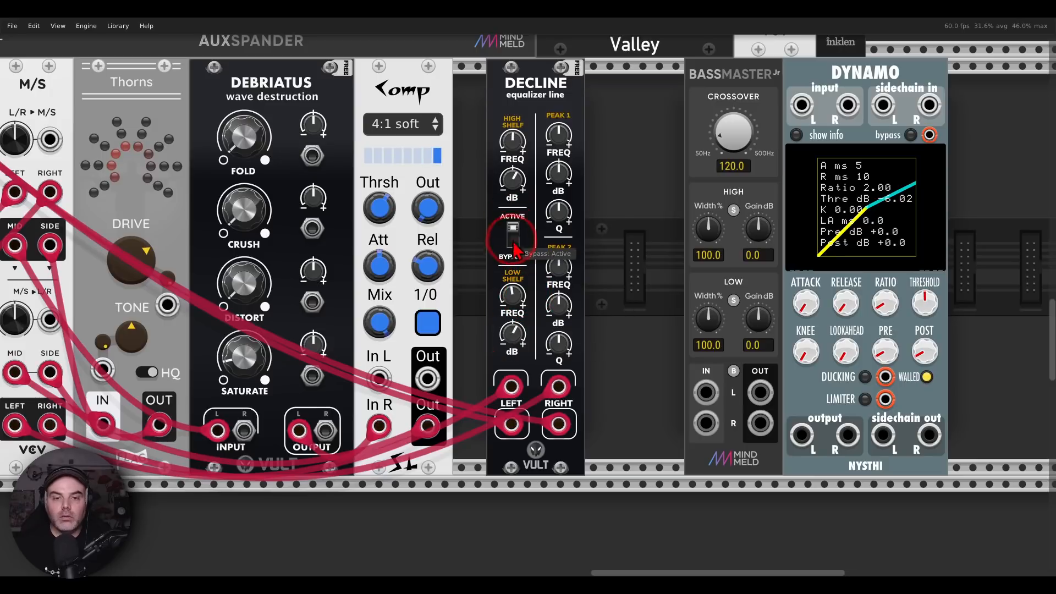
click(514, 234)
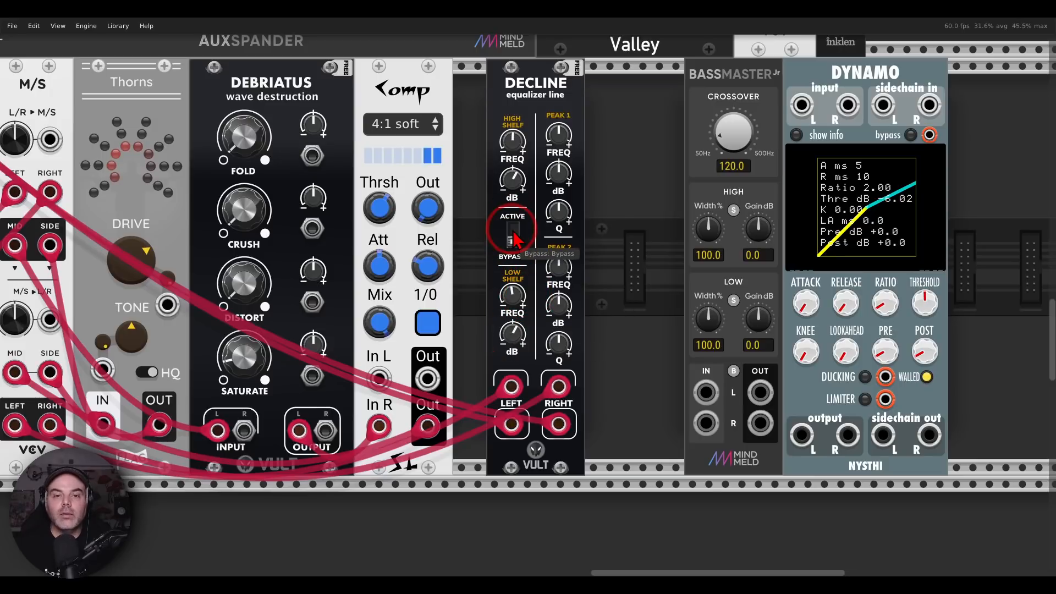
click(514, 236)
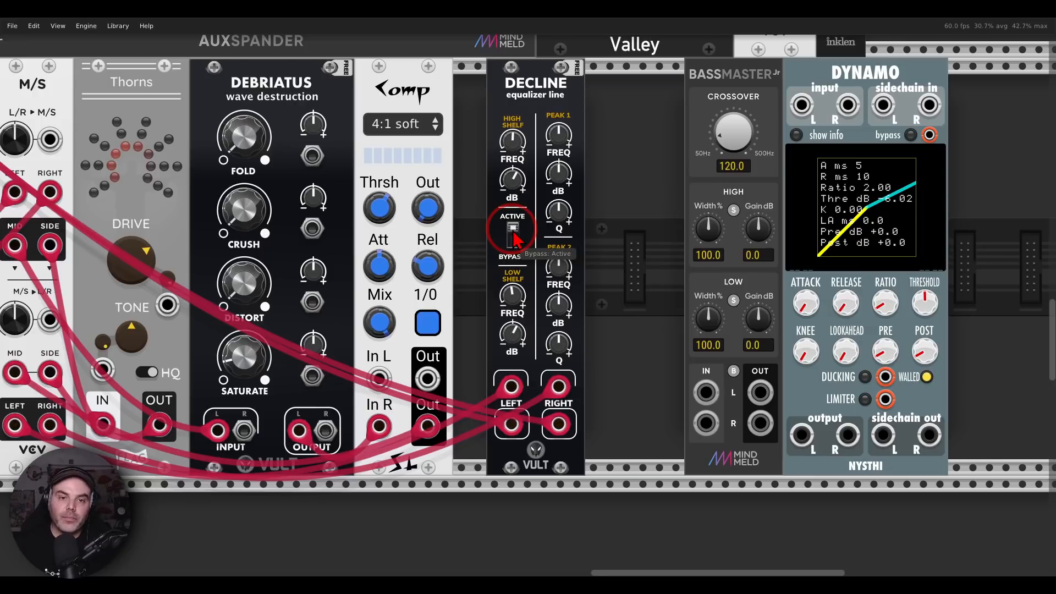
click(515, 235)
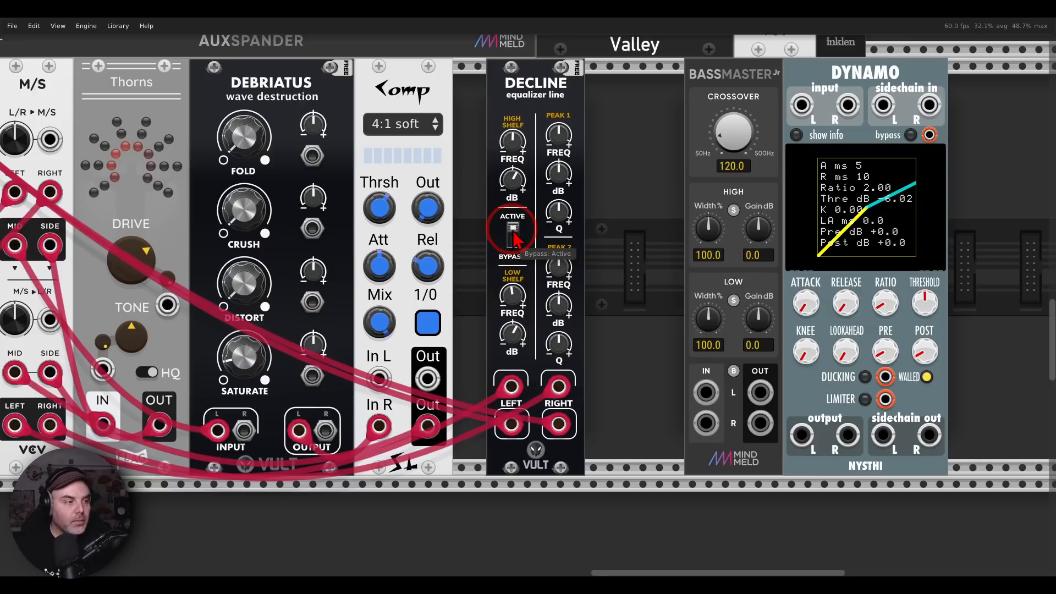
click(574, 258)
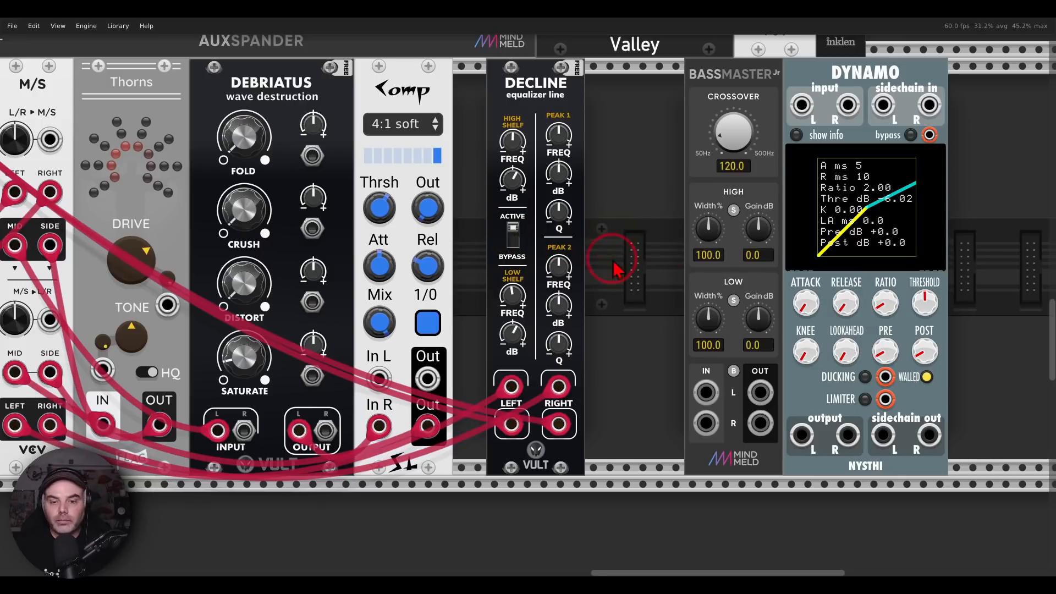
Insert BassMaster Jr in stereo between Decline's outputs and mixer channel 16, and move it closer to Decline
drag(514, 424, 762, 393)
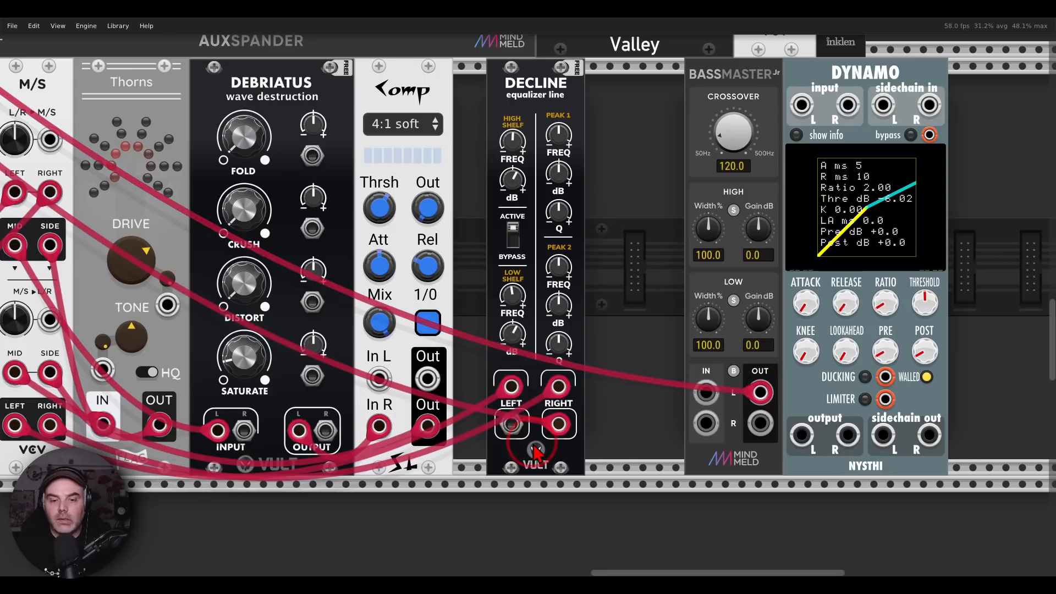
drag(560, 426, 762, 426)
drag(512, 425, 706, 392)
drag(558, 424, 706, 424)
drag(740, 98, 674, 98)
Set BassMaster Jr's crossover to 95.6 Hz and its low-band width to 0%, soloing the low band only while adjusting
click(667, 300)
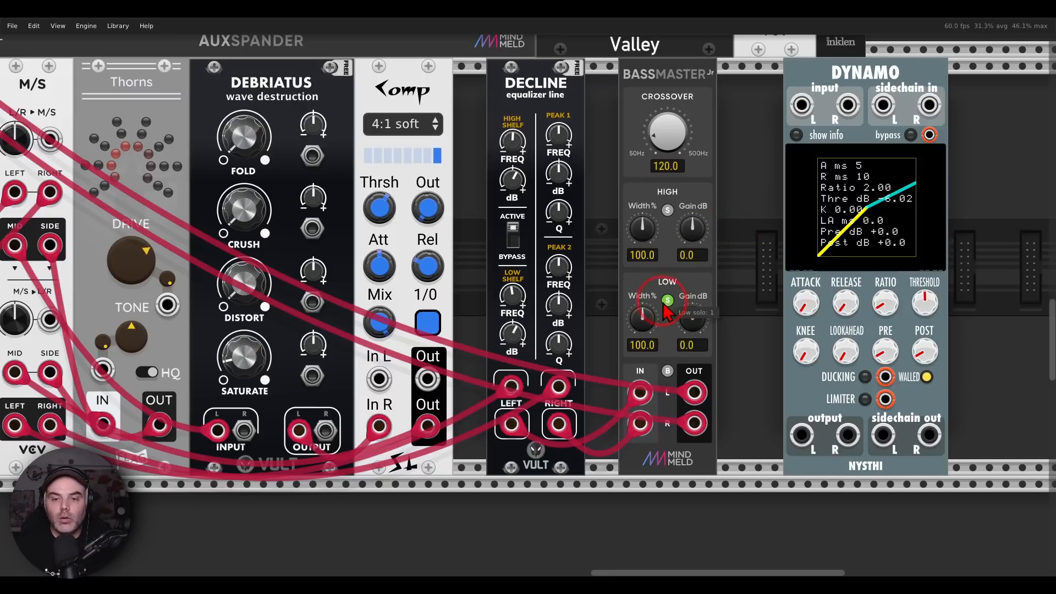
drag(647, 323, 658, 330)
drag(667, 132, 667, 141)
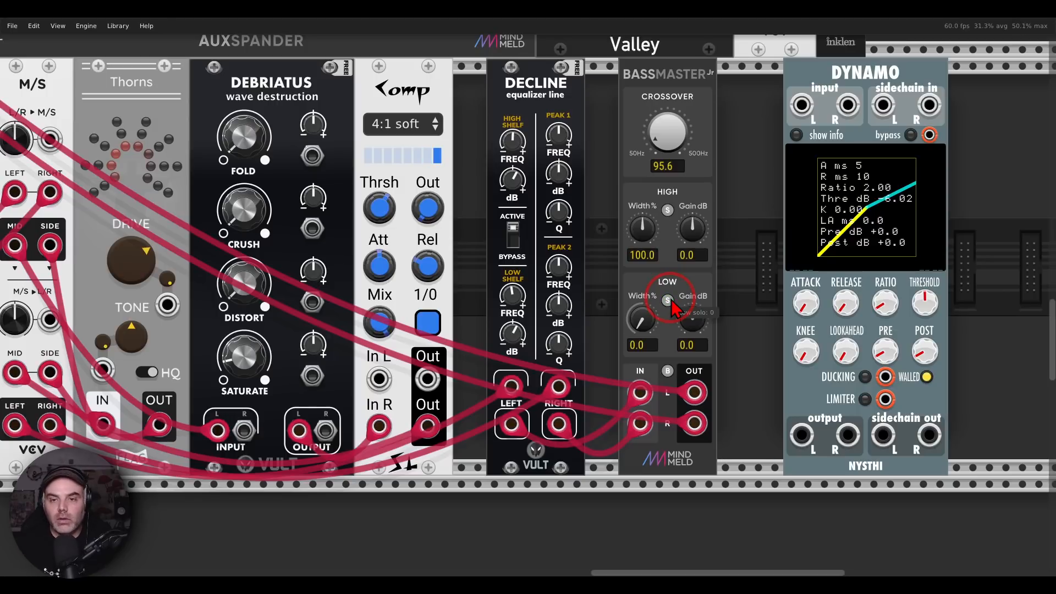
double_click(643, 322)
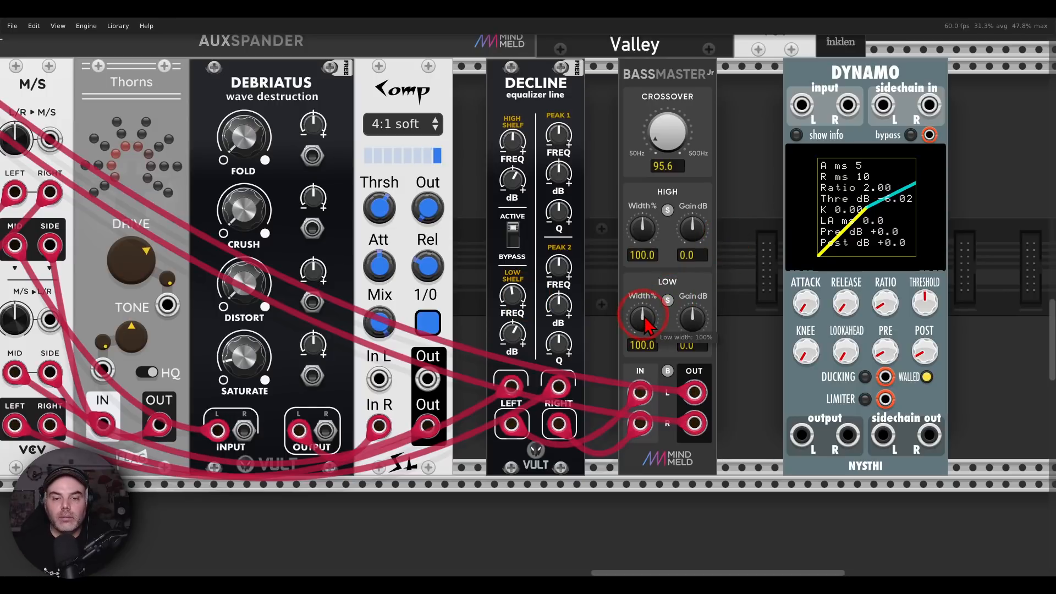
drag(645, 318, 653, 335)
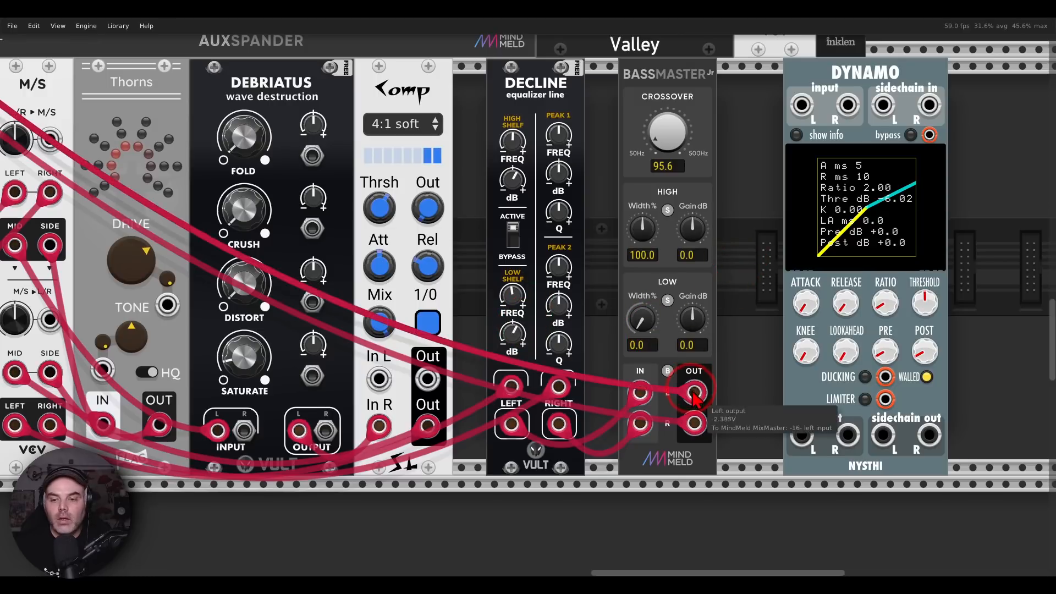
Insert Dynamo in stereo between BassMaster Jr's outputs and mixer channel 16, and enable its limiter with the threshold at -6.02 dB
drag(695, 392, 801, 434)
drag(694, 424, 849, 435)
drag(695, 393, 801, 104)
drag(694, 424, 847, 104)
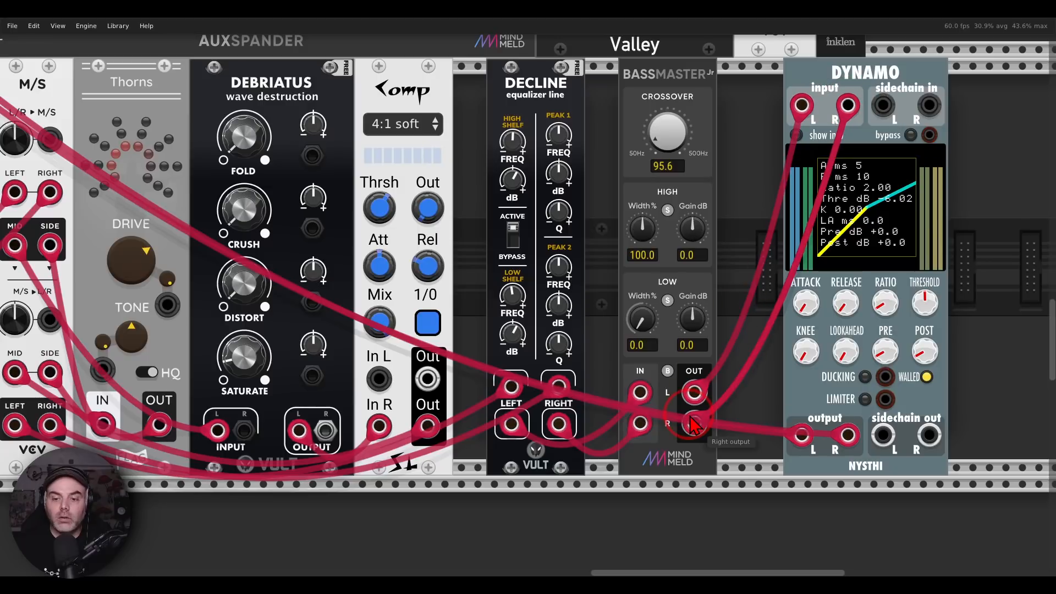
click(865, 399)
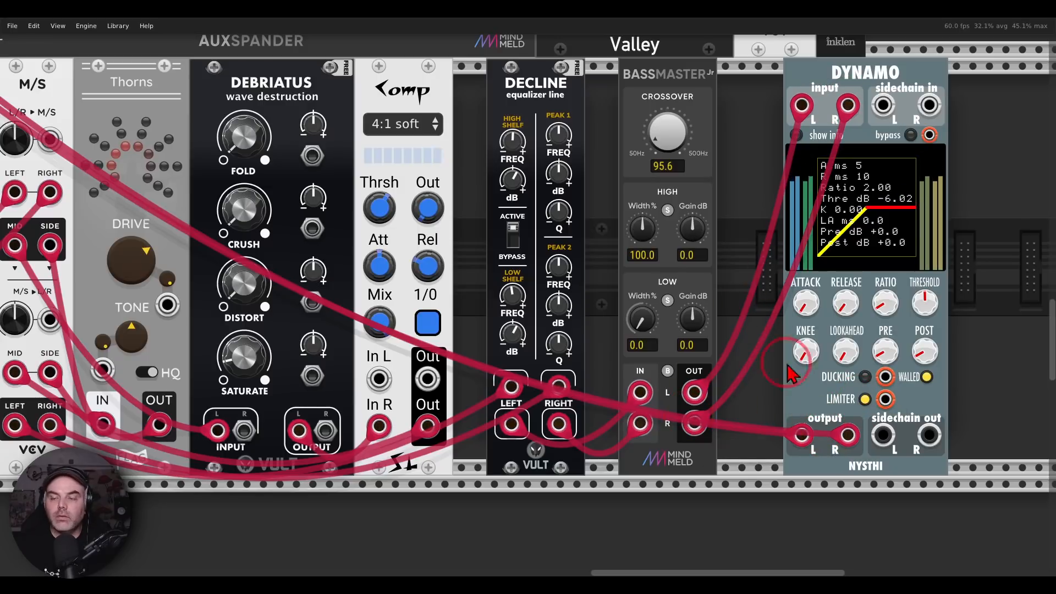
click(724, 183)
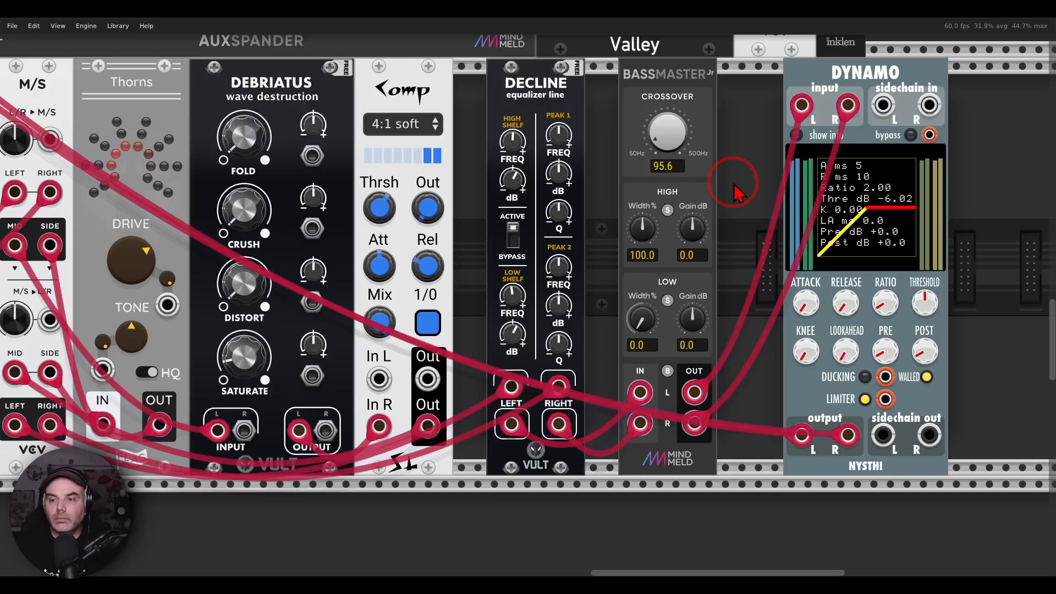
mouse_move(925, 302)
mouse_down()
mouse_move(925, 388)
mouse_move(925, 311)
mouse_up()
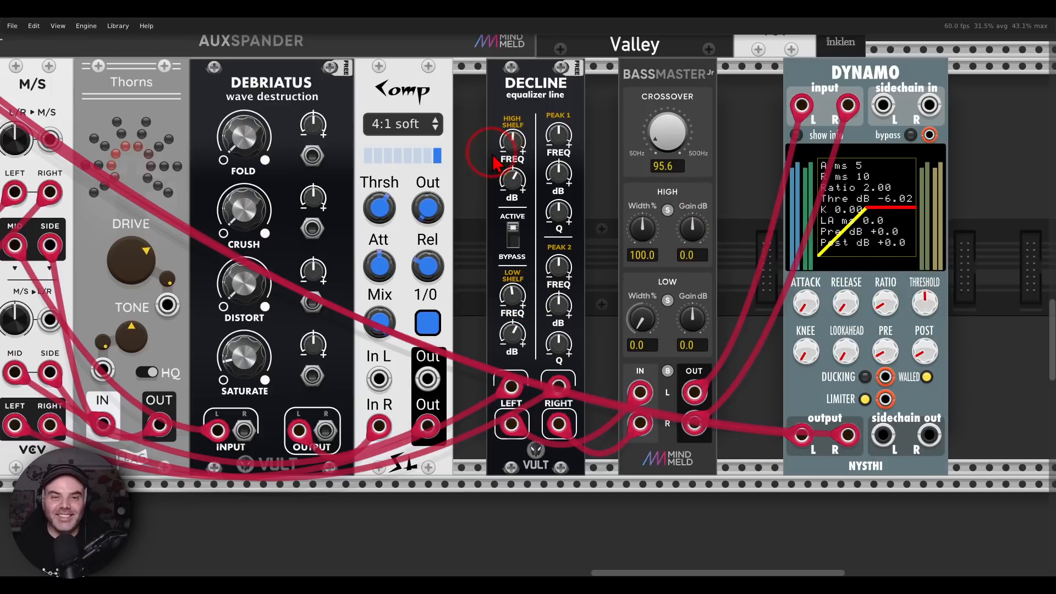
drag(494, 155, 560, 174)
scroll(678, 175, down, 1)
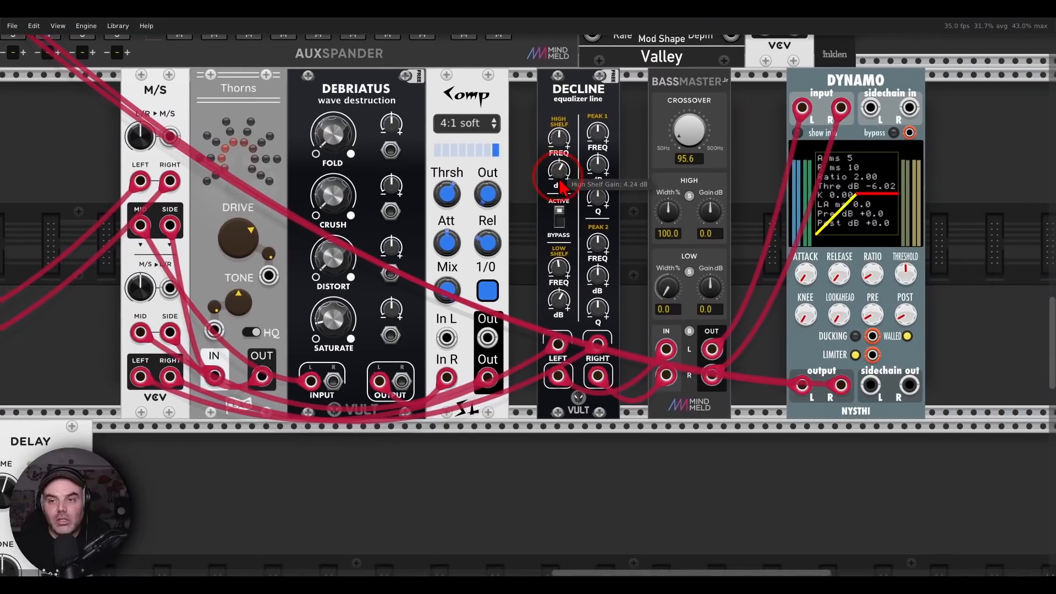
drag(80, 117, 474, 133)
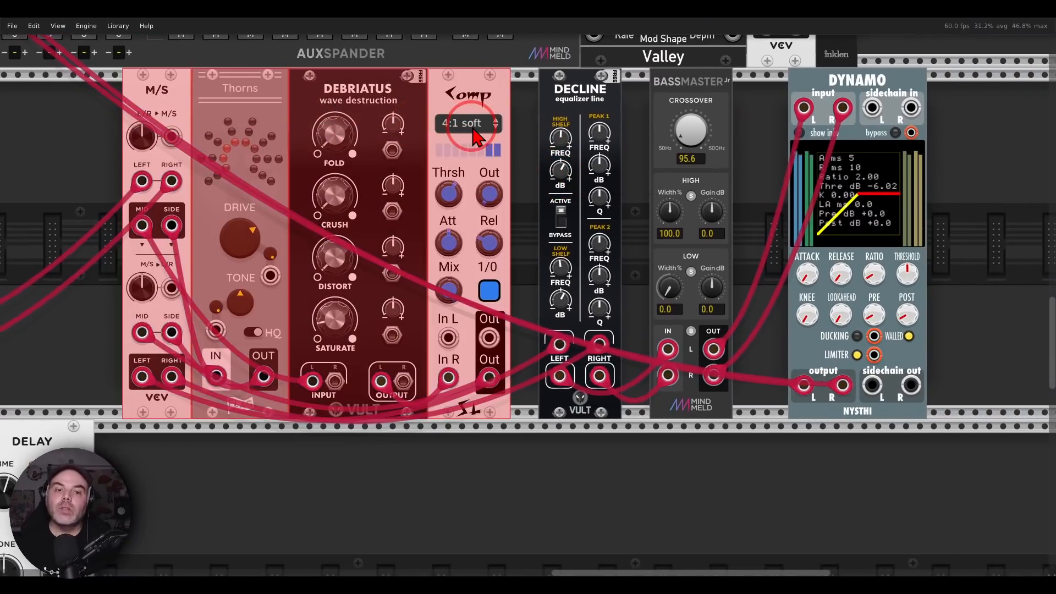
click(526, 119)
ctrl+click(608, 135)
click(636, 142)
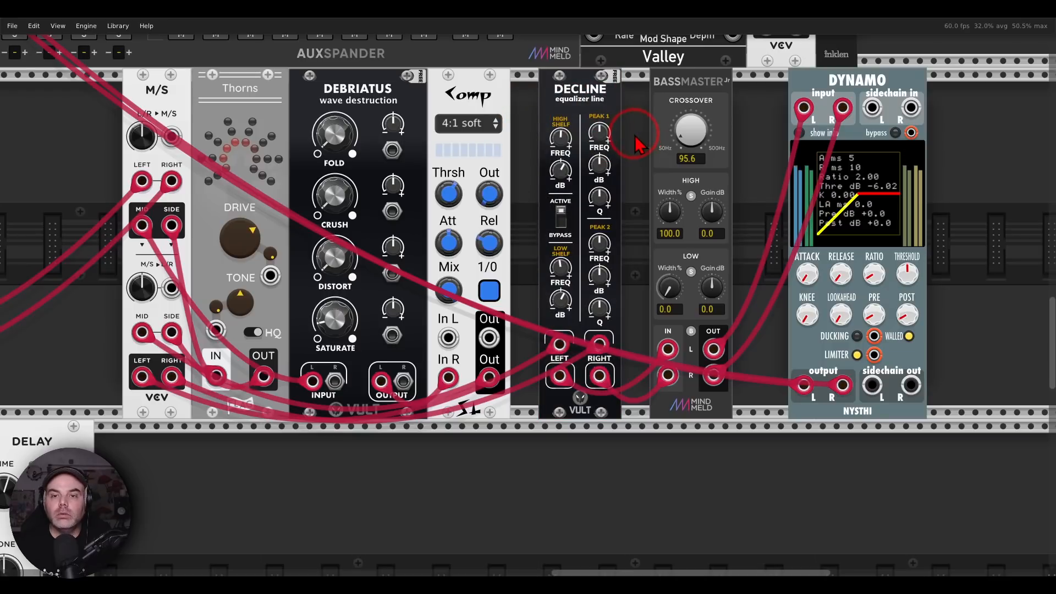
ctrl+click(725, 141)
drag(748, 163, 929, 166)
click(986, 164)
Move Dynamo directly against BassMaster Jr, shift both modules closer to Decline, and clear the selection
drag(889, 91, 751, 90)
shift+click(820, 90)
shift+click(685, 98)
drag(671, 86, 685, 86)
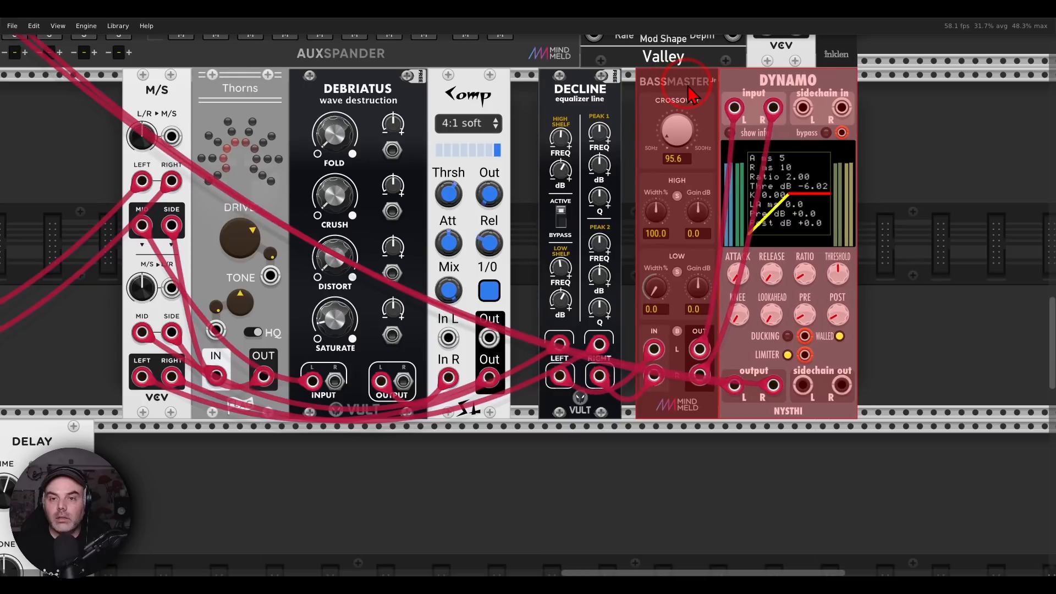
click(964, 112)
Move M/S, Thorns, Debriatus and Comp together closer to Decline, and clear the selection
drag(25, 151, 457, 140)
drag(453, 101, 467, 101)
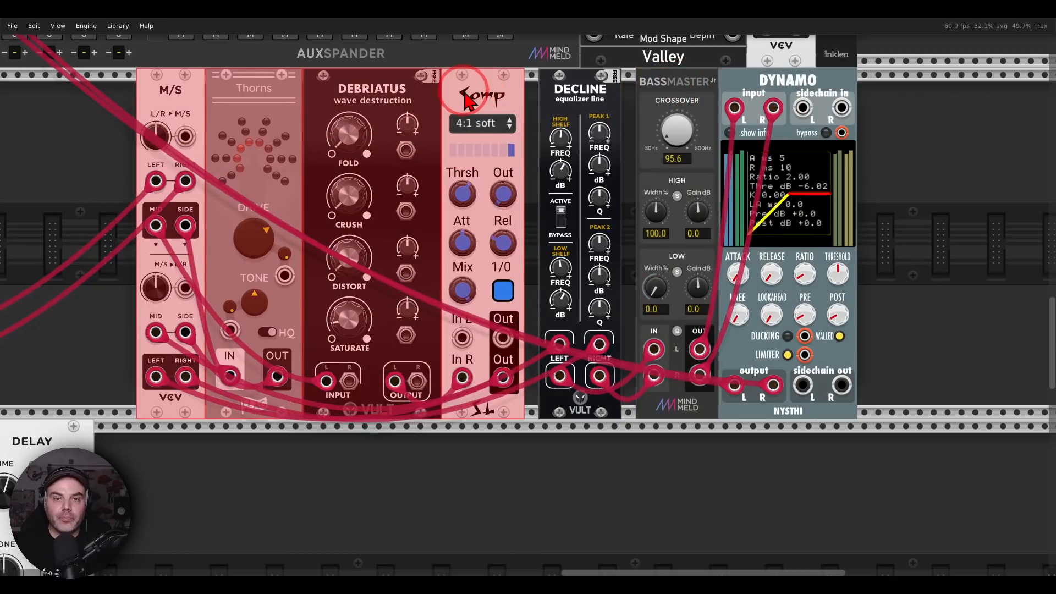
click(946, 169)
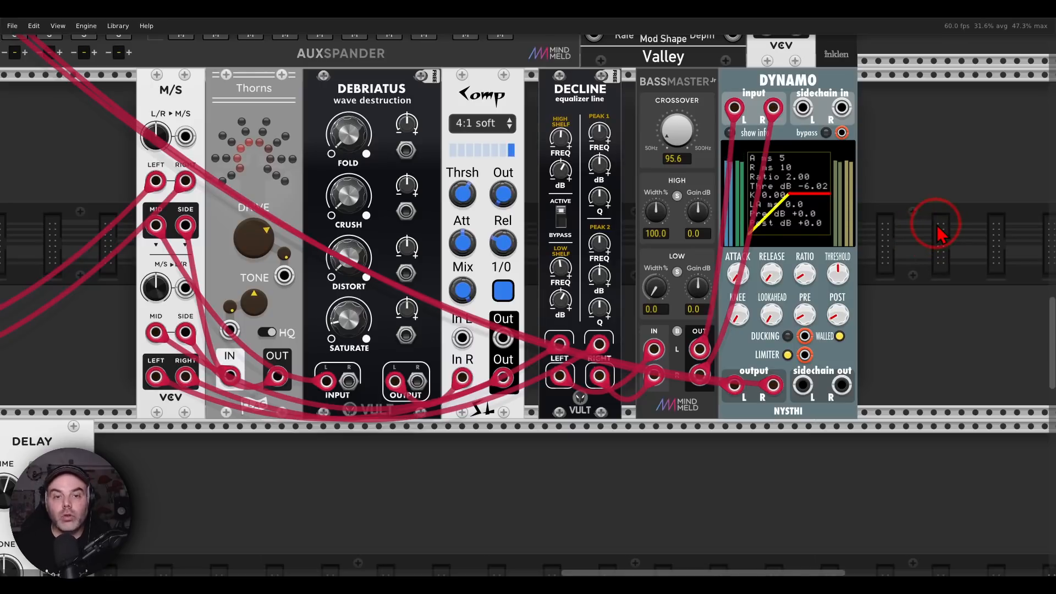
Bypass the BassMaster Jr, Decline, Comp, Debriatus and Thorns modules one at a time
scroll(938, 234, down, 2)
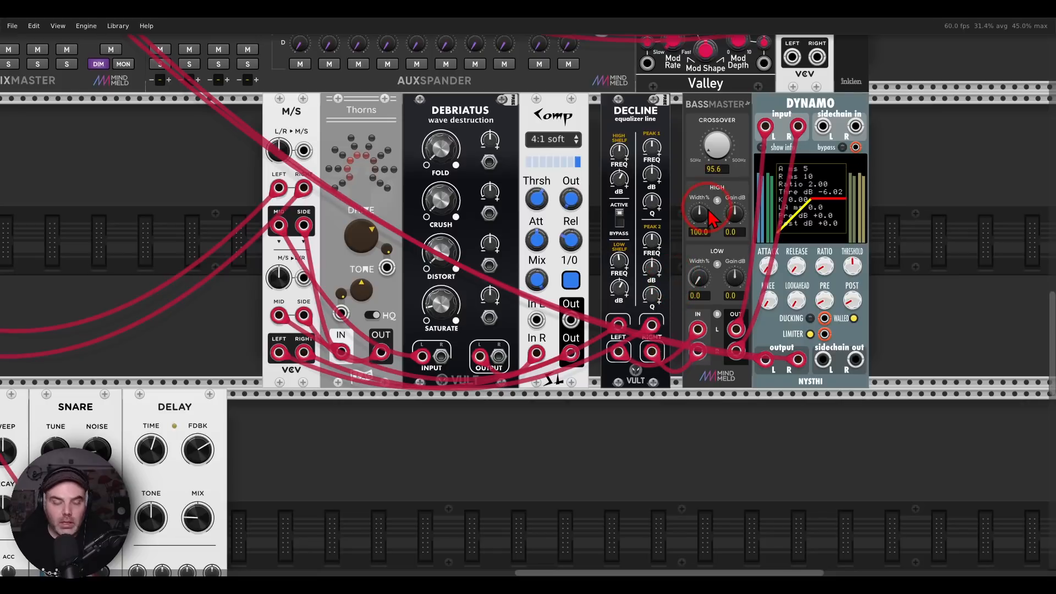
key(ctrl+e)
key(ctrl+e)
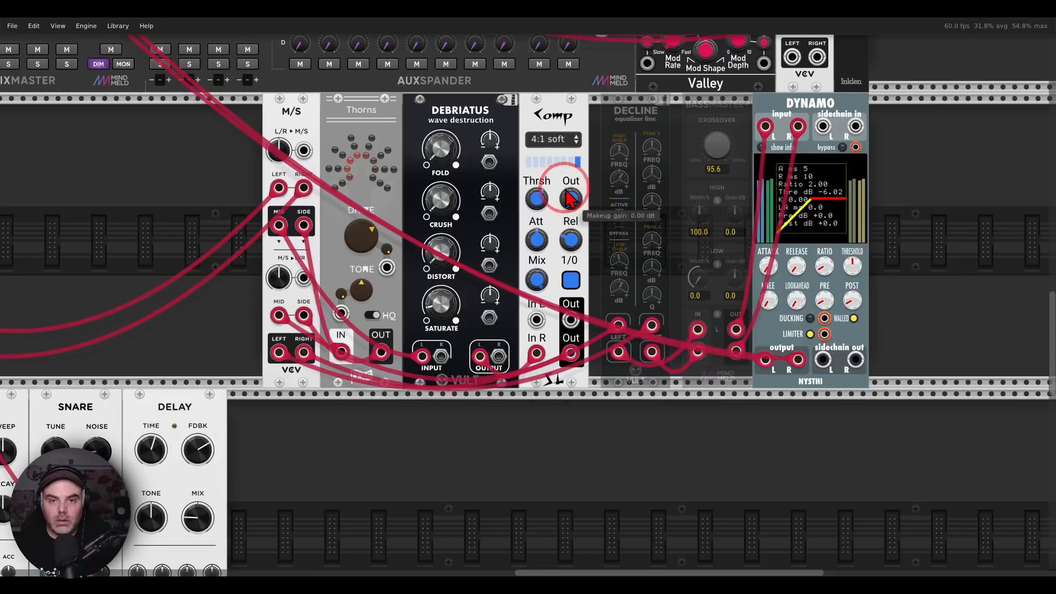
key(ctrl+e)
key(ctrl+e)
key(ctrl+e)
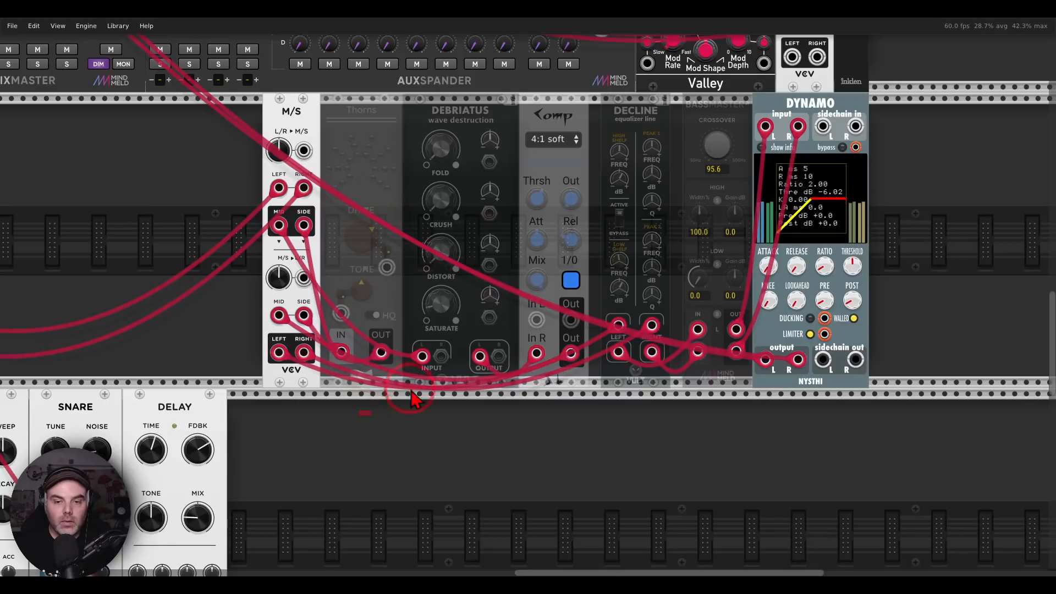
Compare the processed and bypassed sound by toggling bypass on Thorns through BassMaster Jr together, leaving all five active and deselected
drag(411, 391, 721, 274)
key(ctrl+e)
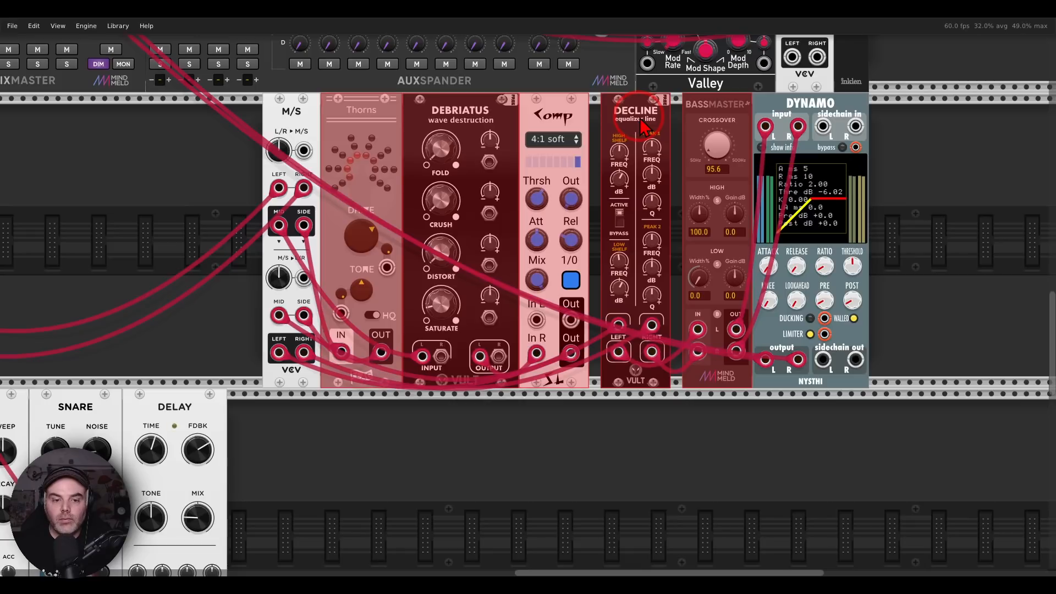
key(ctrl+e)
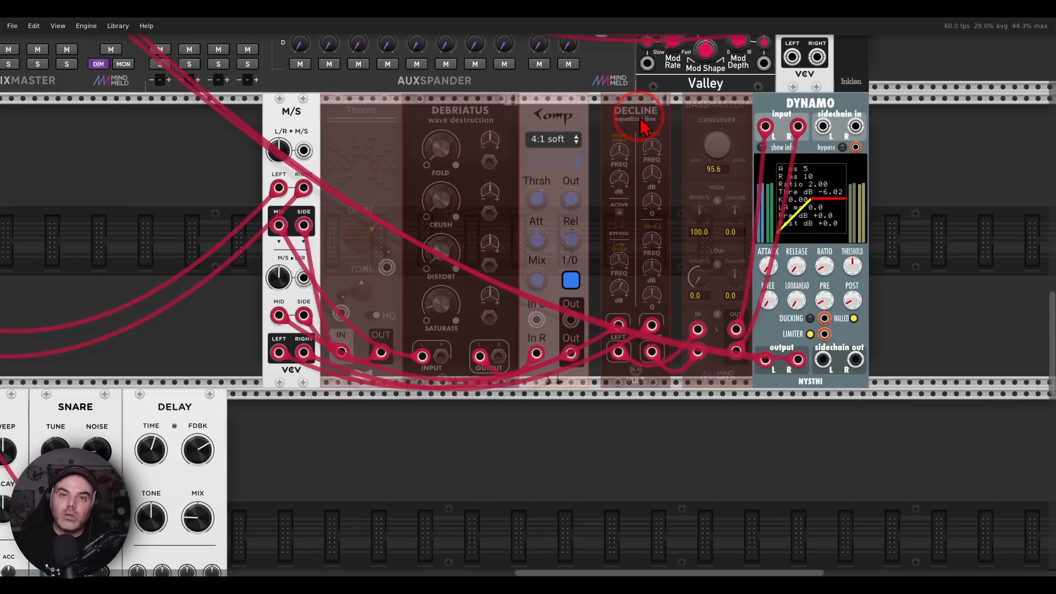
key(ctrl+e)
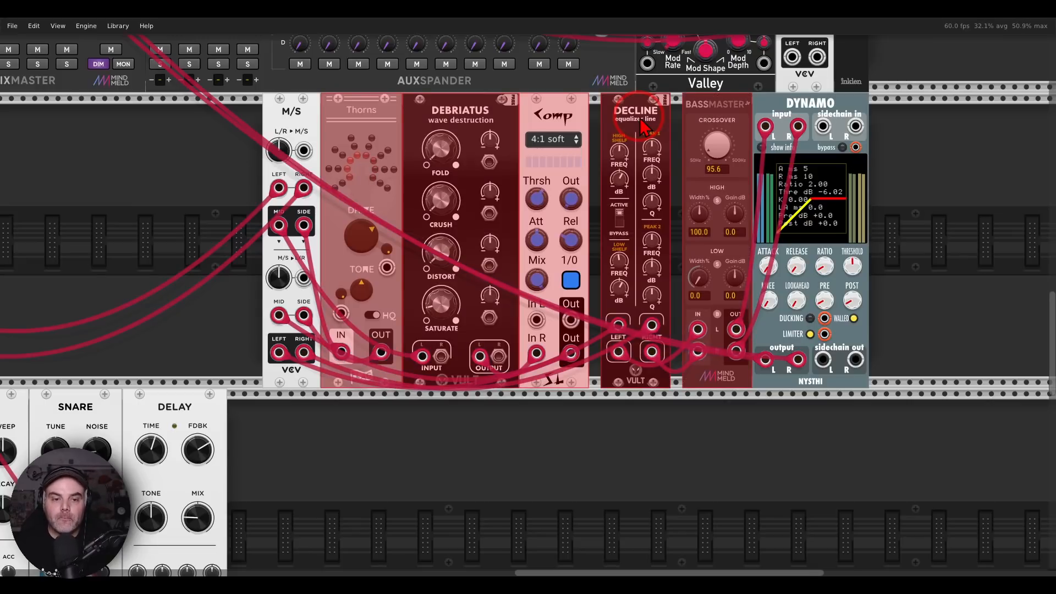
key(ctrl+e)
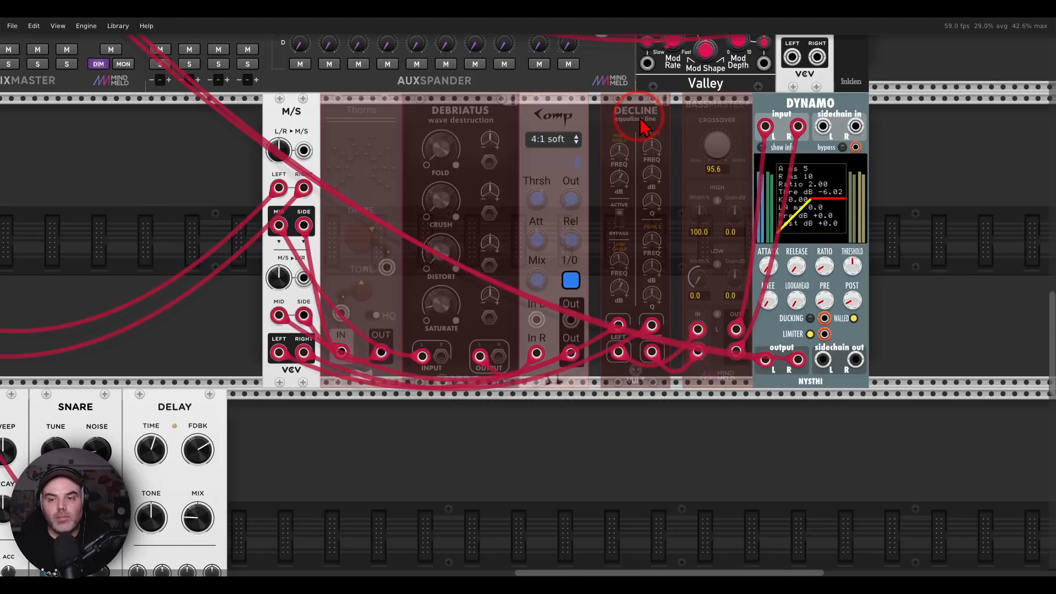
key(ctrl+e)
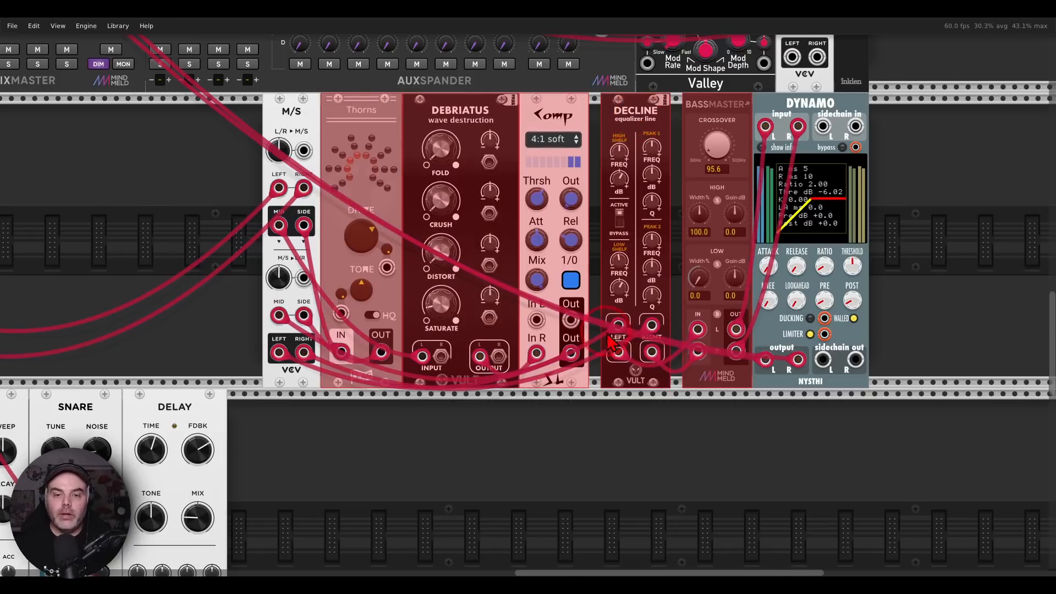
click(444, 410)
Disconnect both of Dynamo's output cables from the left and right inputs of MixMaster channel 16
drag(151, 186, 609, 445)
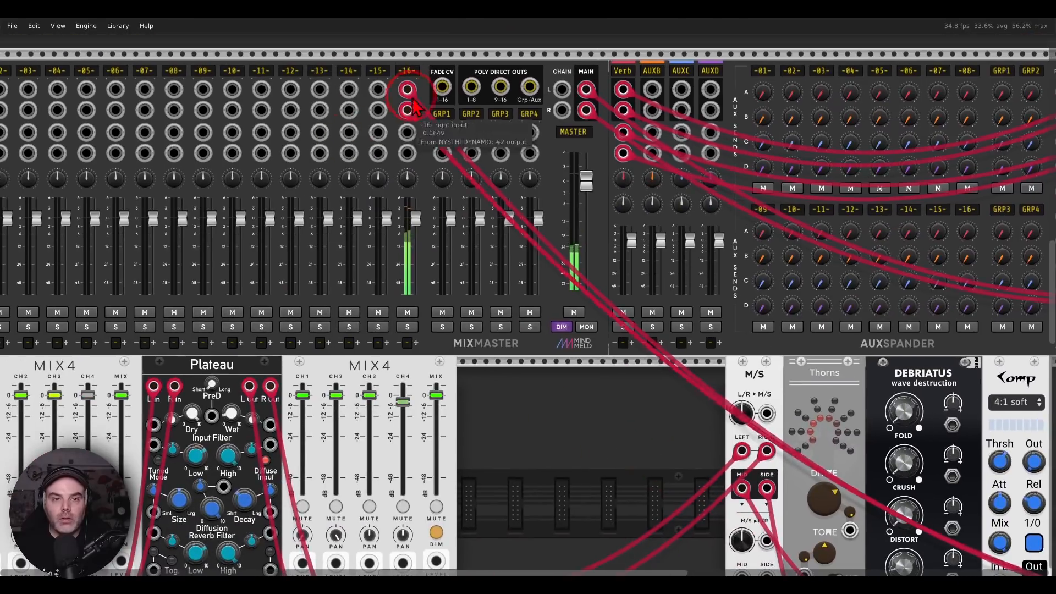
drag(408, 89, 428, 59)
drag(409, 113, 423, 103)
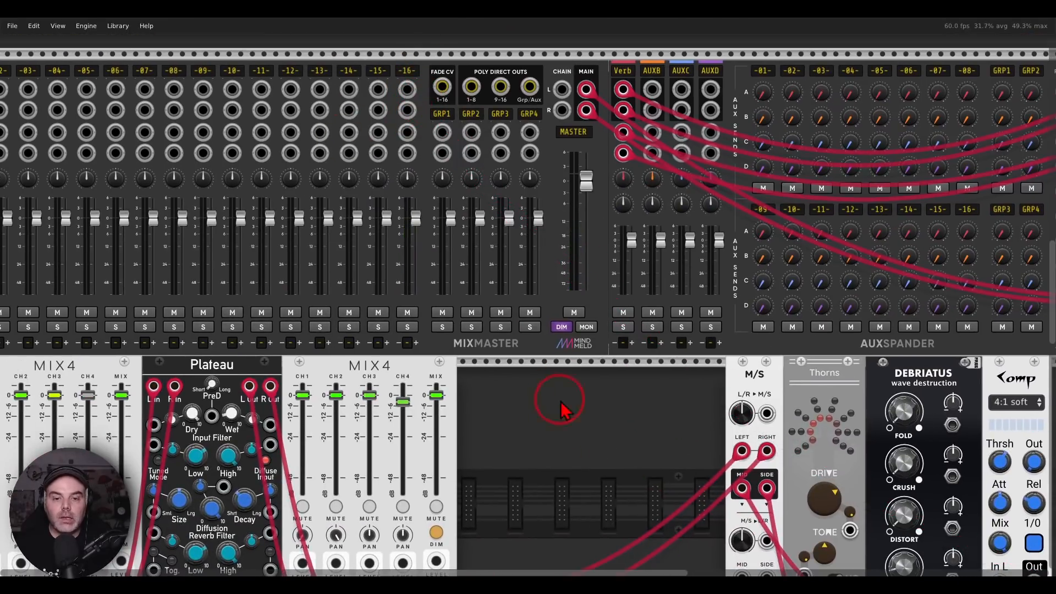
Delete all modules in the three rows below the MixMaster row, from the mixers and mastering chain down to the bottom voices
drag(555, 442, 543, 115)
scroll(552, 199, down, 5)
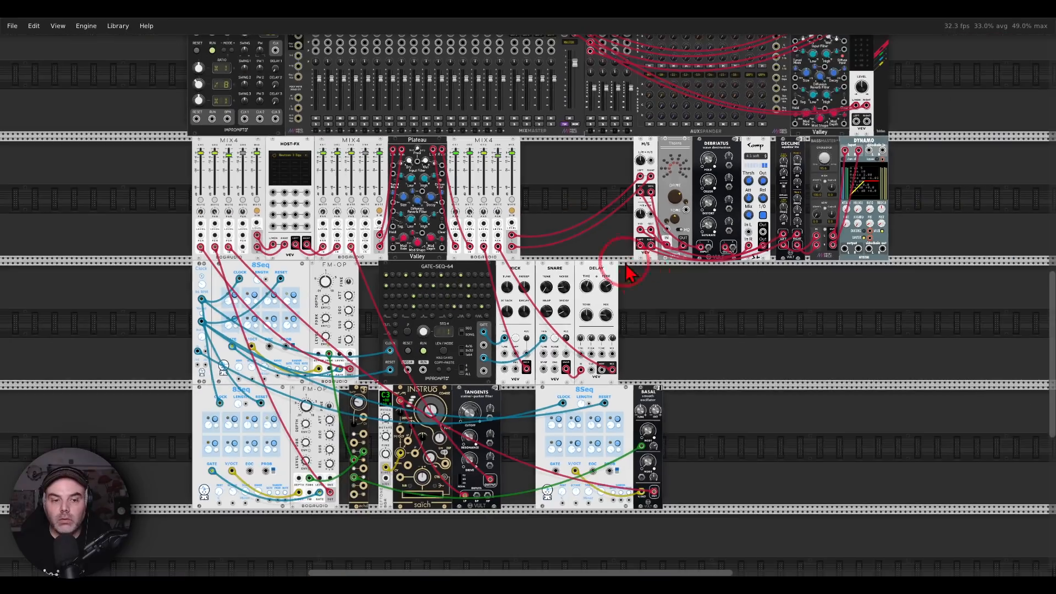
drag(719, 314, 681, 293)
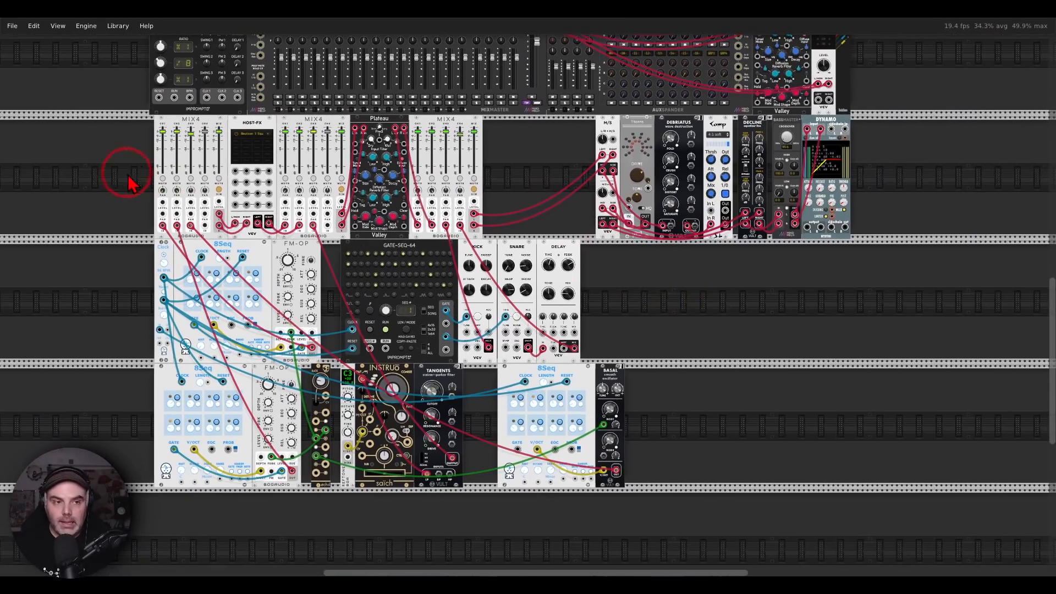
drag(119, 170, 939, 464)
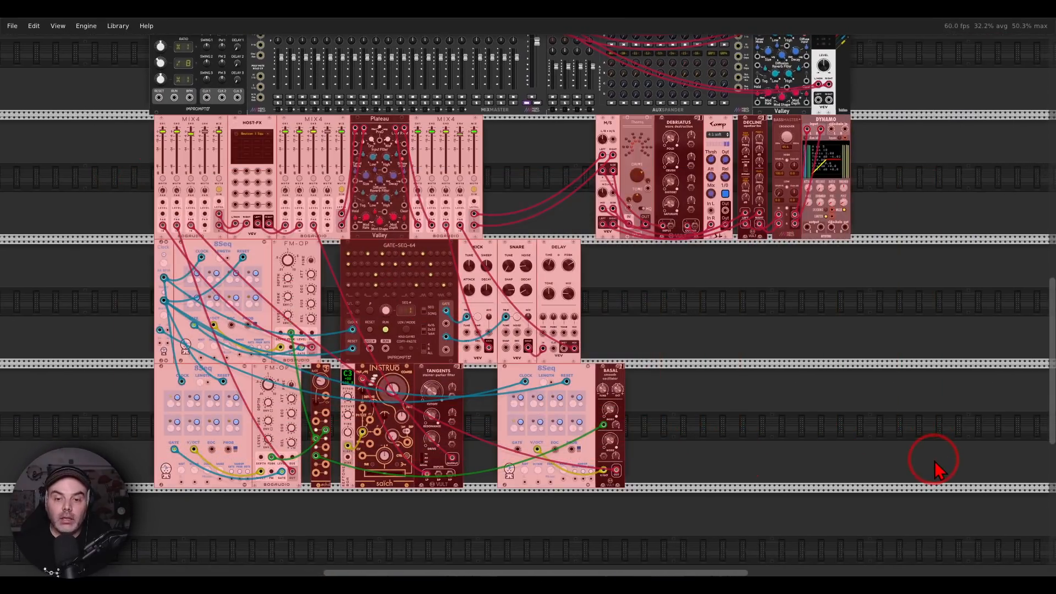
key(Delete)
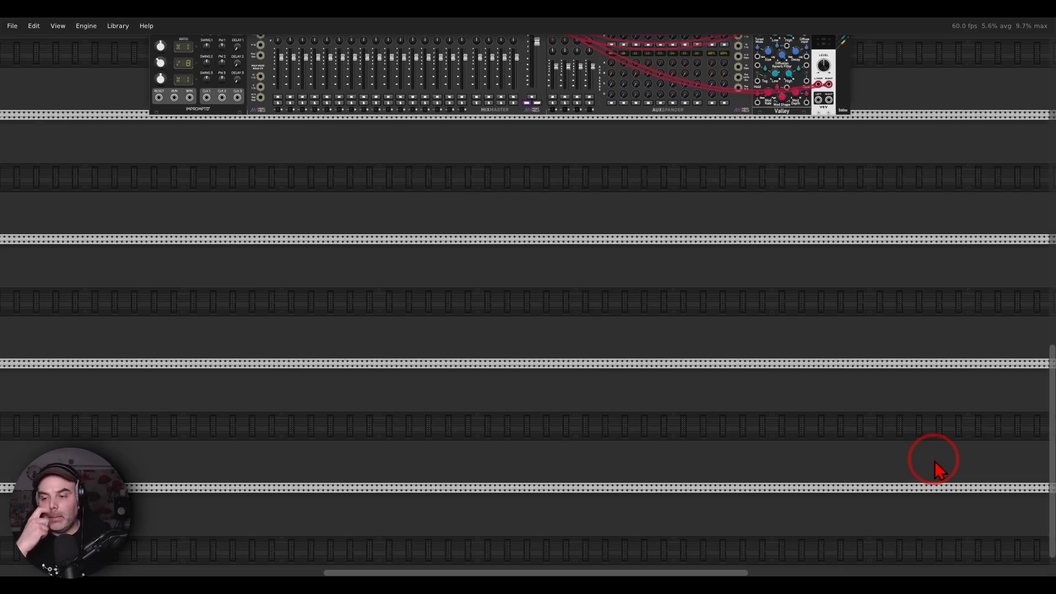
Switch to Photos, show the next viewer question in 6.png about the Krell, and return to VCV Rack
scroll(382, 253, up, 5)
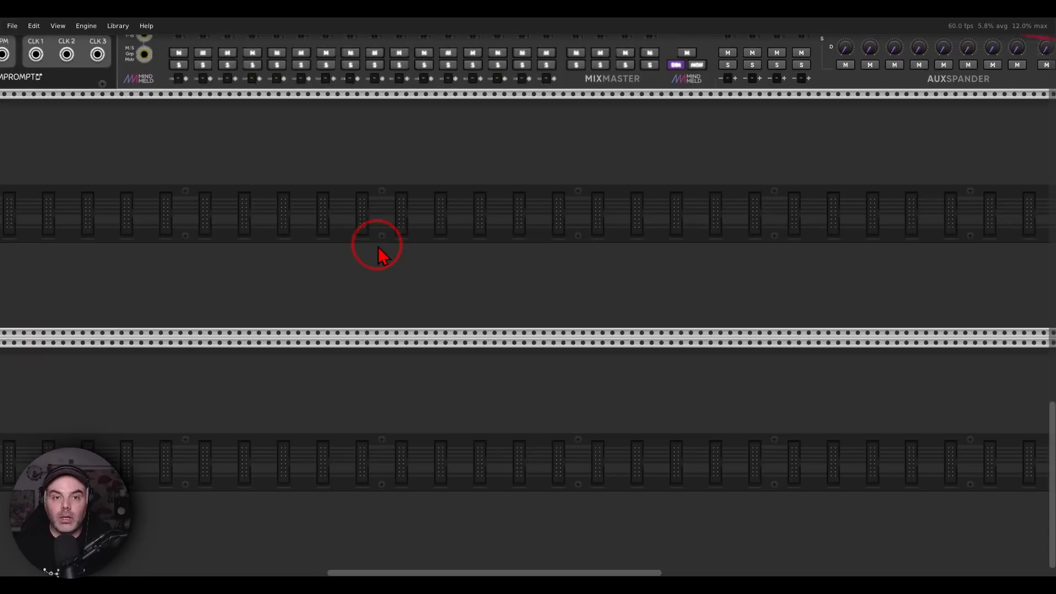
drag(449, 229, 547, 365)
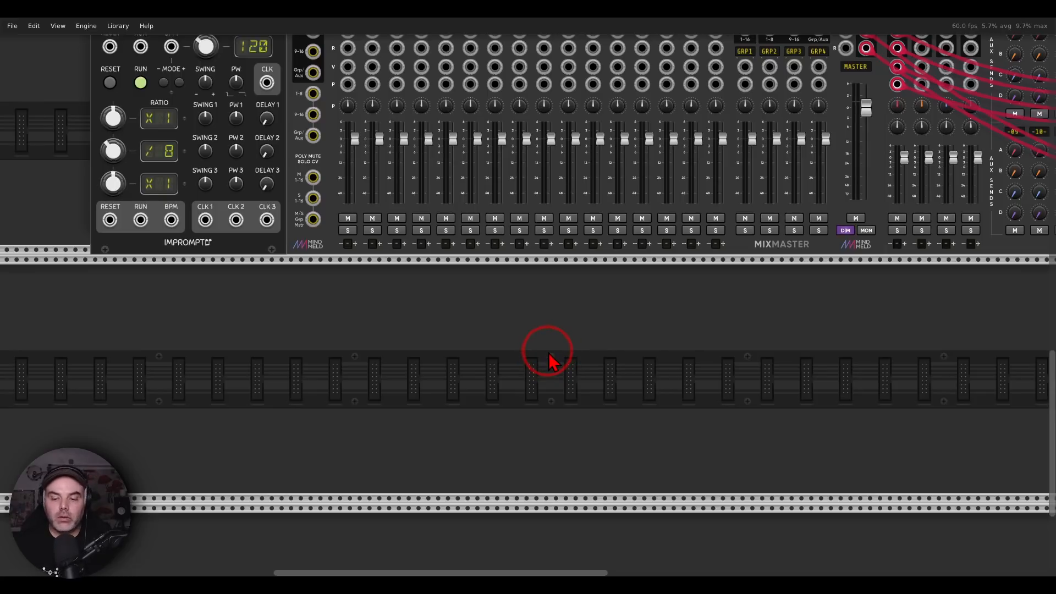
key(alt+Tab)
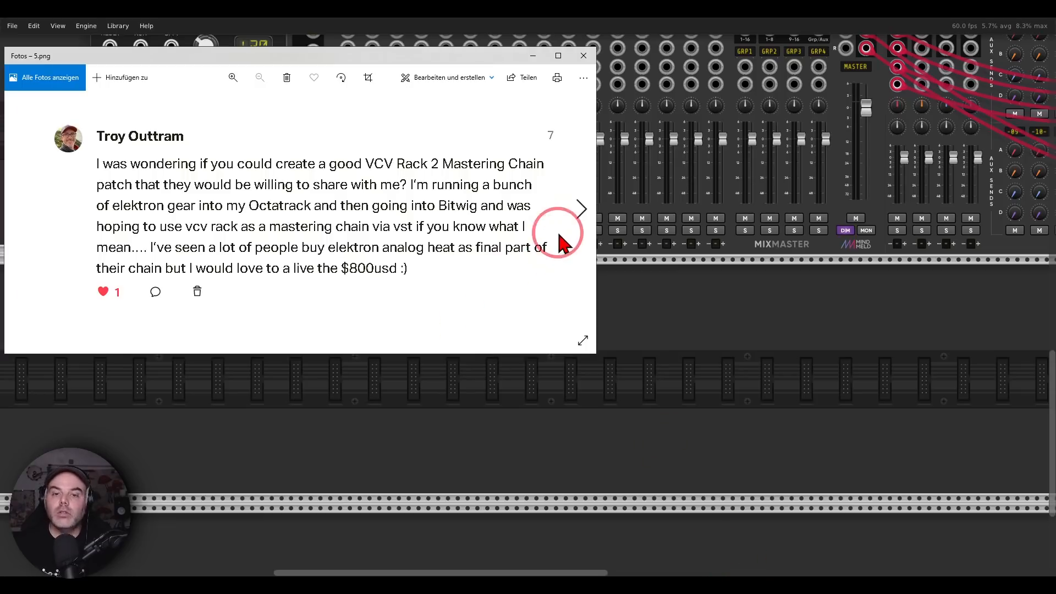
click(579, 207)
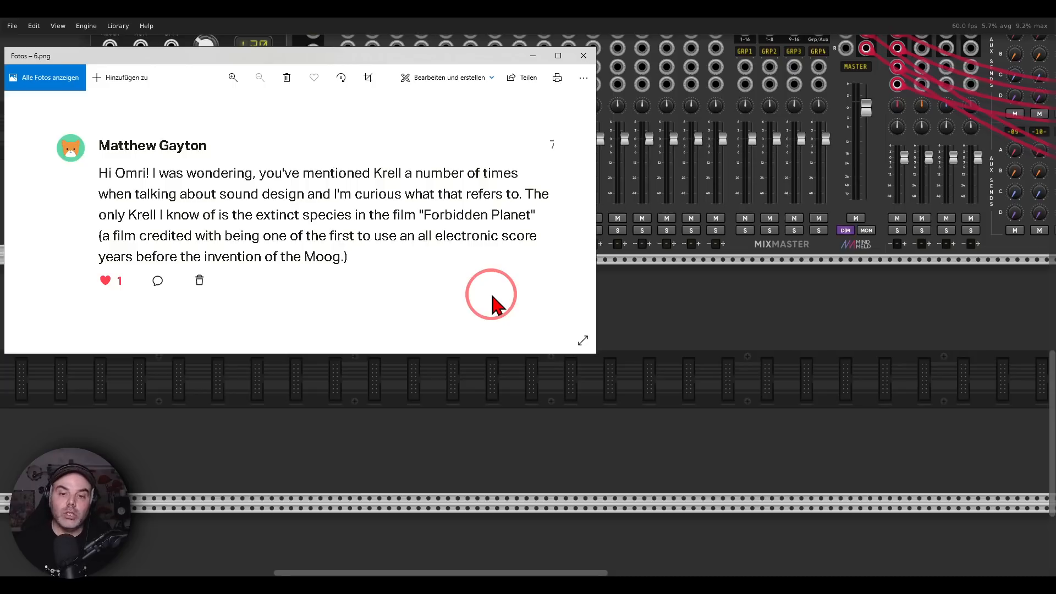
click(632, 303)
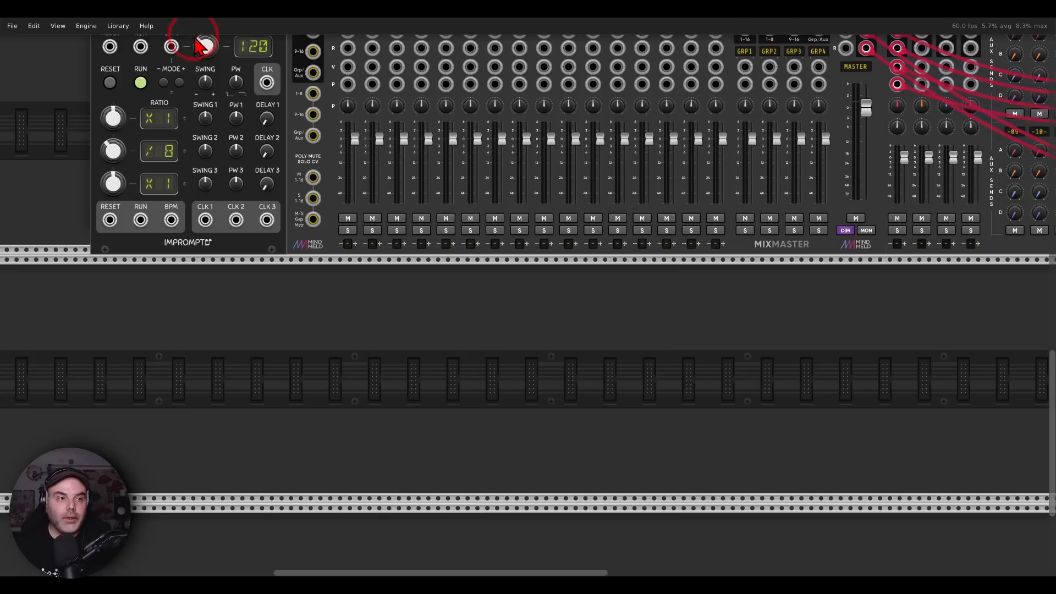
Import the module selection Krell.vcvs from the Rack2 selections folder "0" and clear the selection
click(12, 26)
click(30, 135)
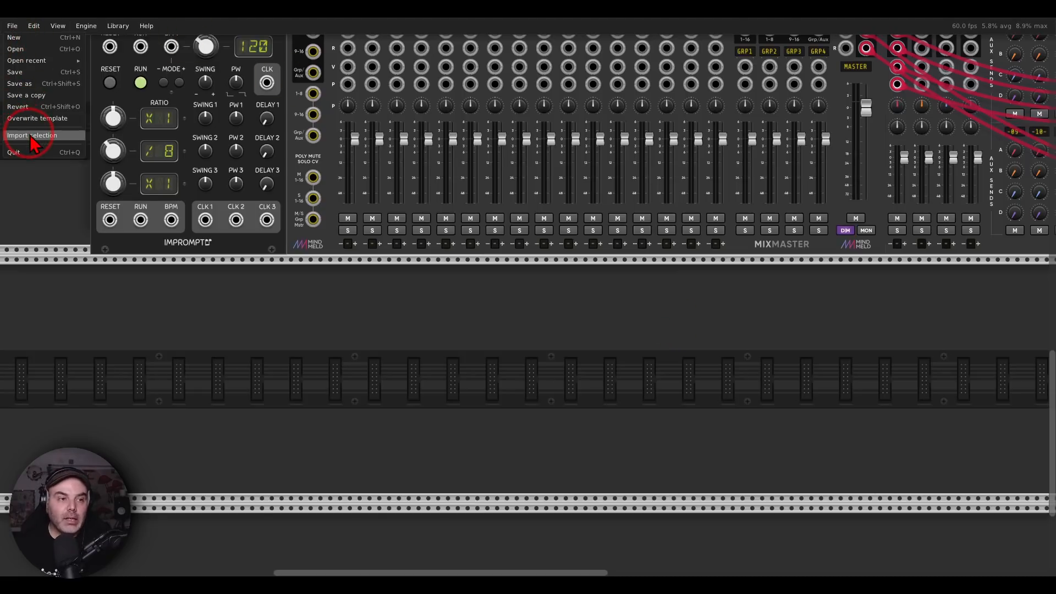
click(128, 110)
double_click(127, 110)
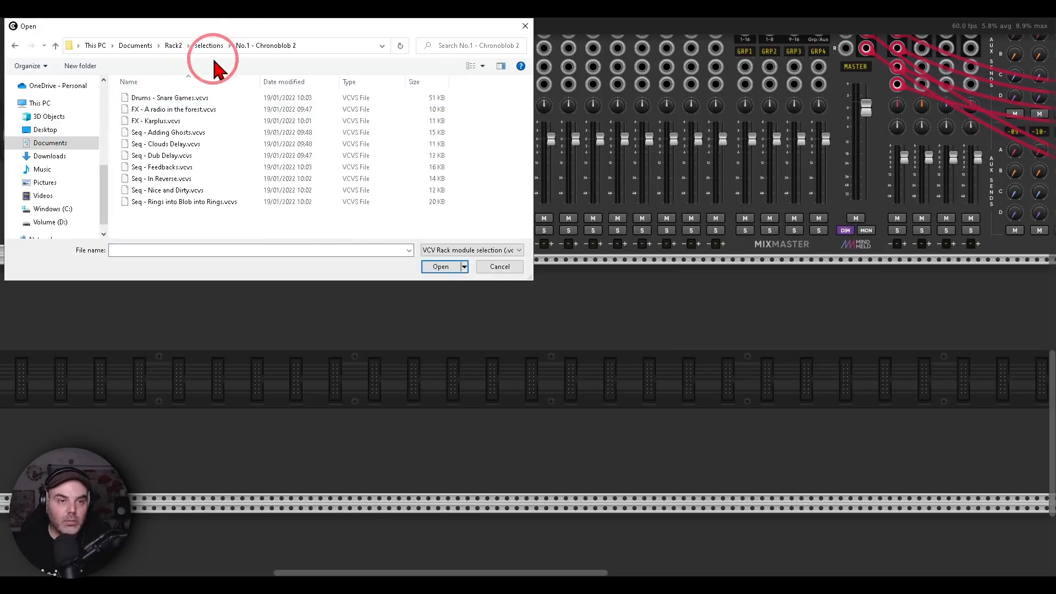
click(209, 45)
double_click(154, 99)
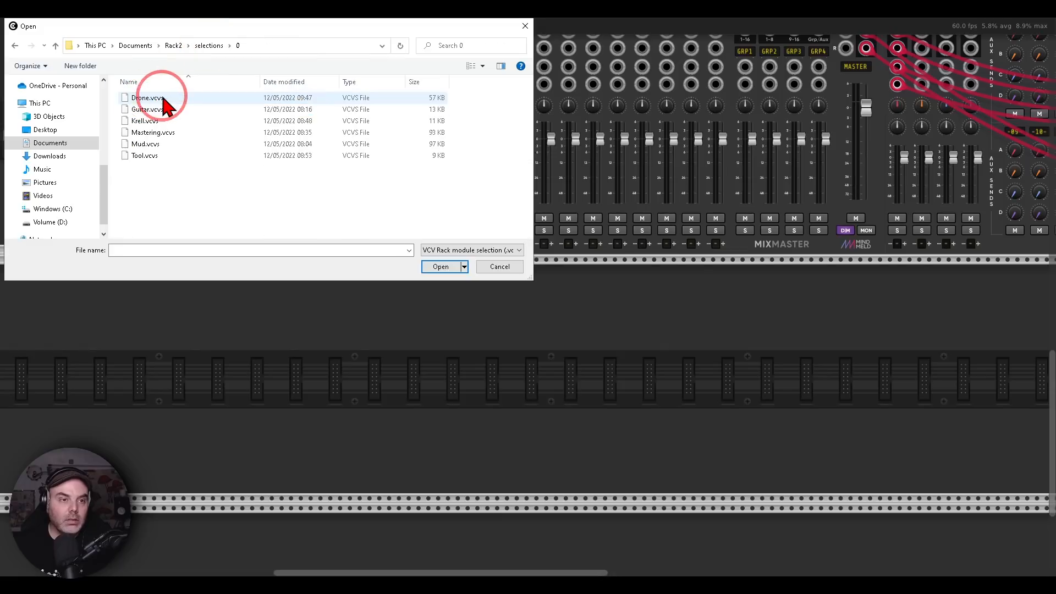
double_click(165, 132)
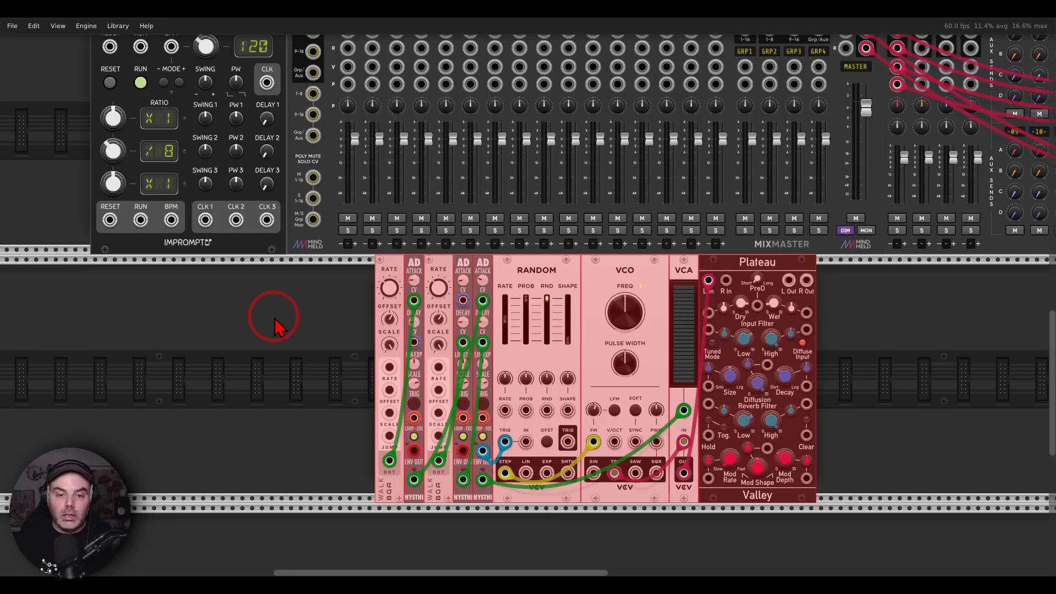
click(275, 325)
scroll(531, 462, up, 3)
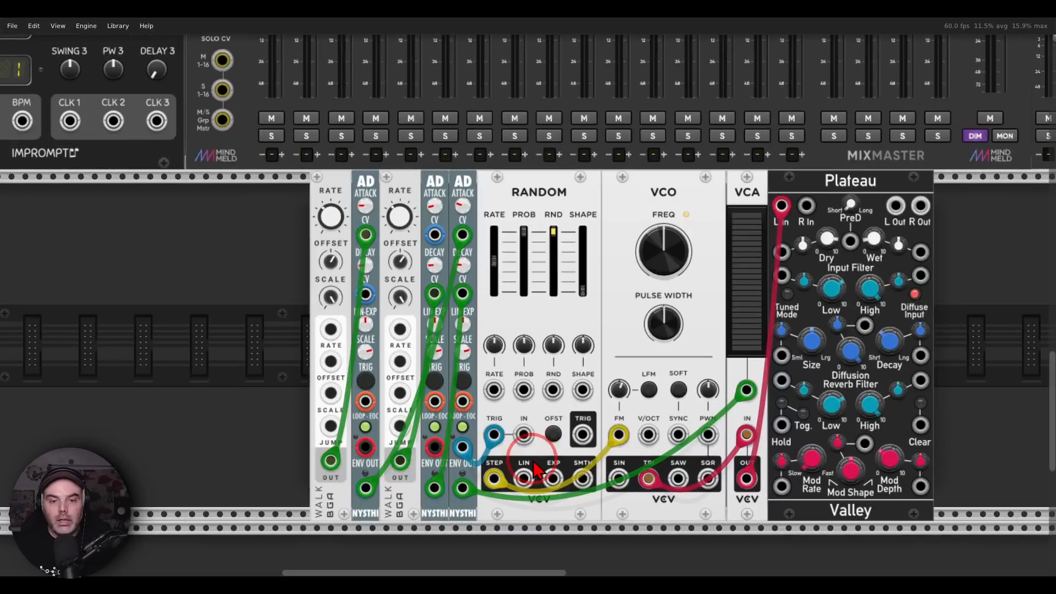
drag(521, 333, 521, 303)
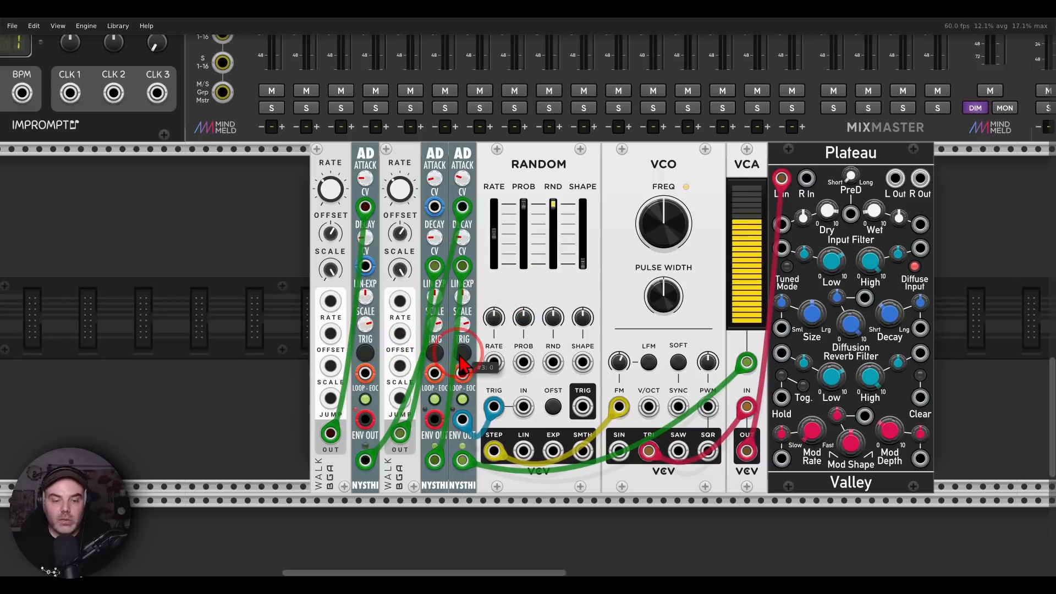
mouse_move(343, 161)
mouse_down()
mouse_move(377, 173)
mouse_move(398, 167)
mouse_up()
drag(336, 189, 348, 186)
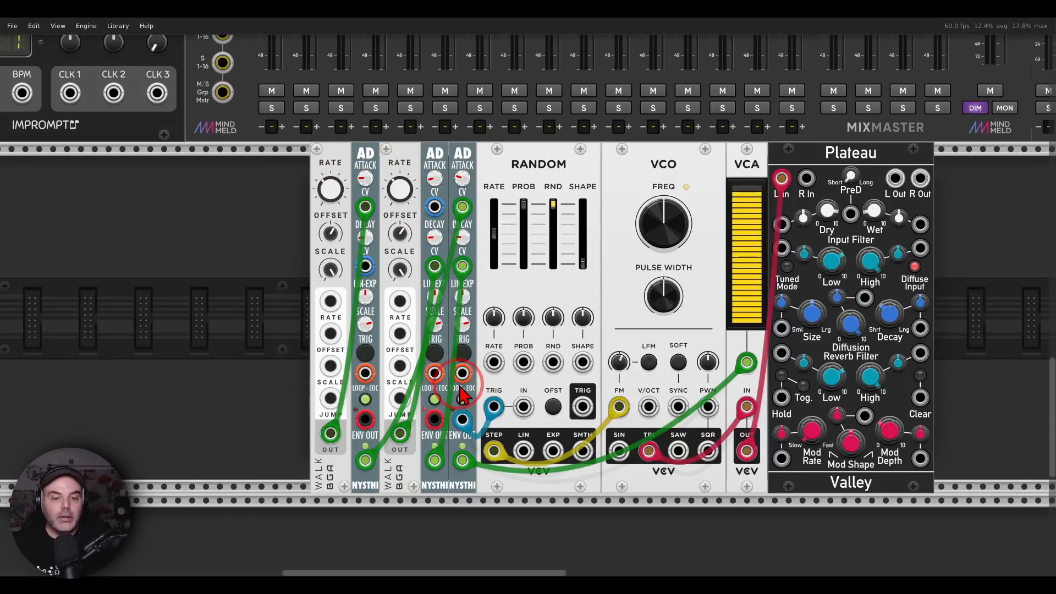
mouse_move(421, 434)
mouse_down()
mouse_move(438, 443)
mouse_move(395, 292)
mouse_move(437, 237)
mouse_move(459, 261)
mouse_up()
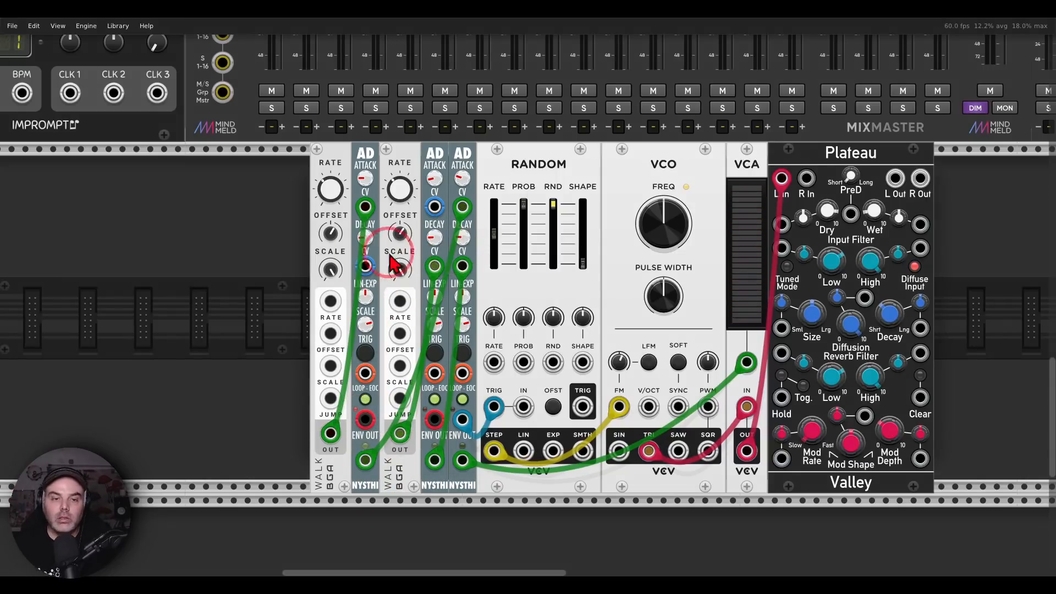
Add a Scope beside the first Walk module and patch the third AD's ENV OUT to IN 1 and its EOC output to IN 2
right_click(284, 263)
click(114, 155)
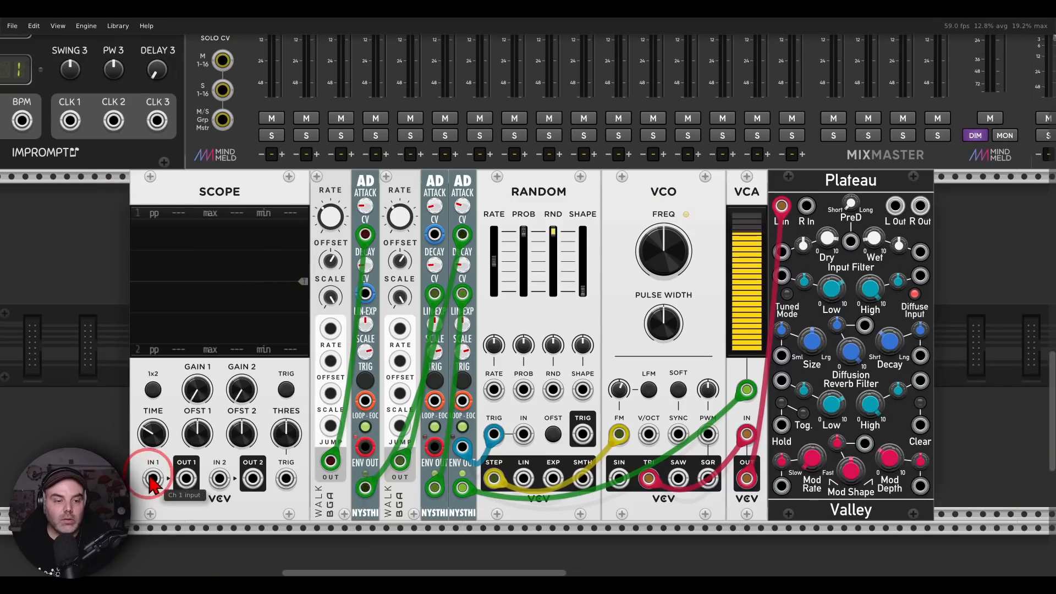
mouse_move(153, 479)
mouse_down()
mouse_move(495, 484)
mouse_move(463, 488)
mouse_up()
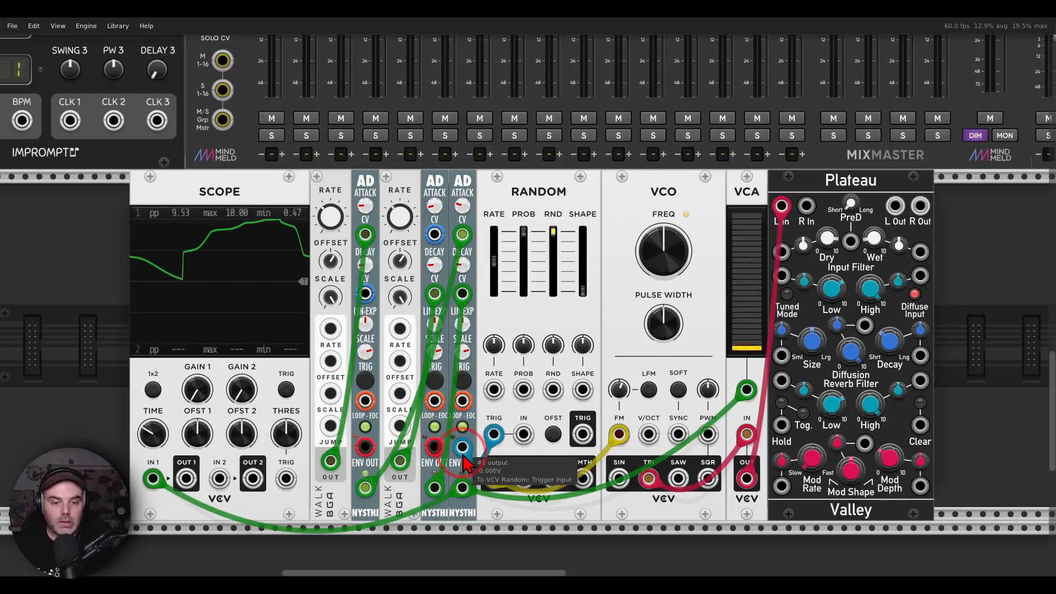
drag(219, 483, 462, 447)
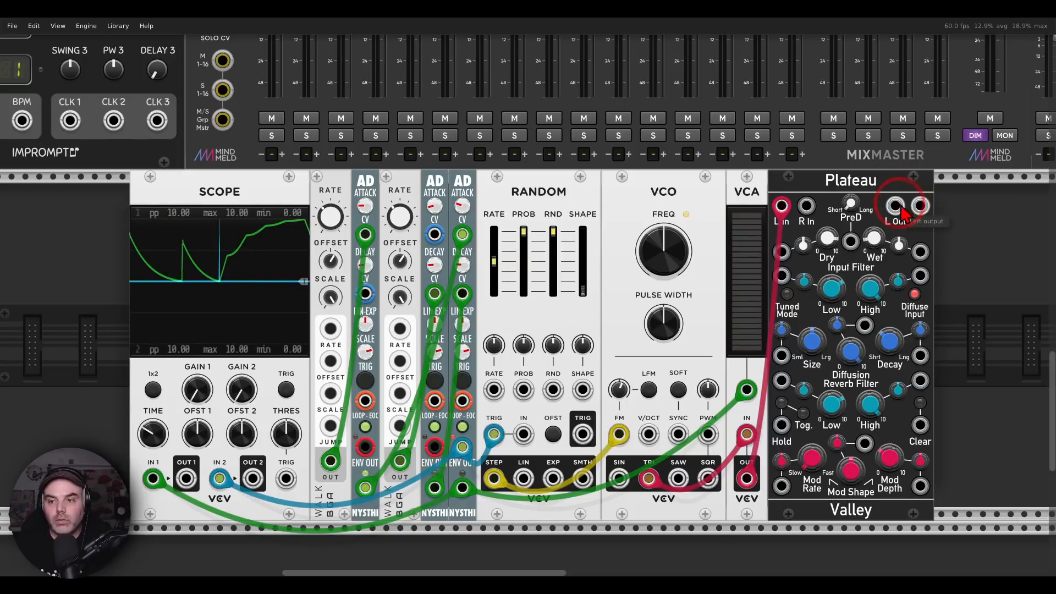
Connect Plateau's left and right outputs to the left and right inputs of MixMaster channel 14
scroll(880, 208, up, 5)
drag(896, 206, 920, 429)
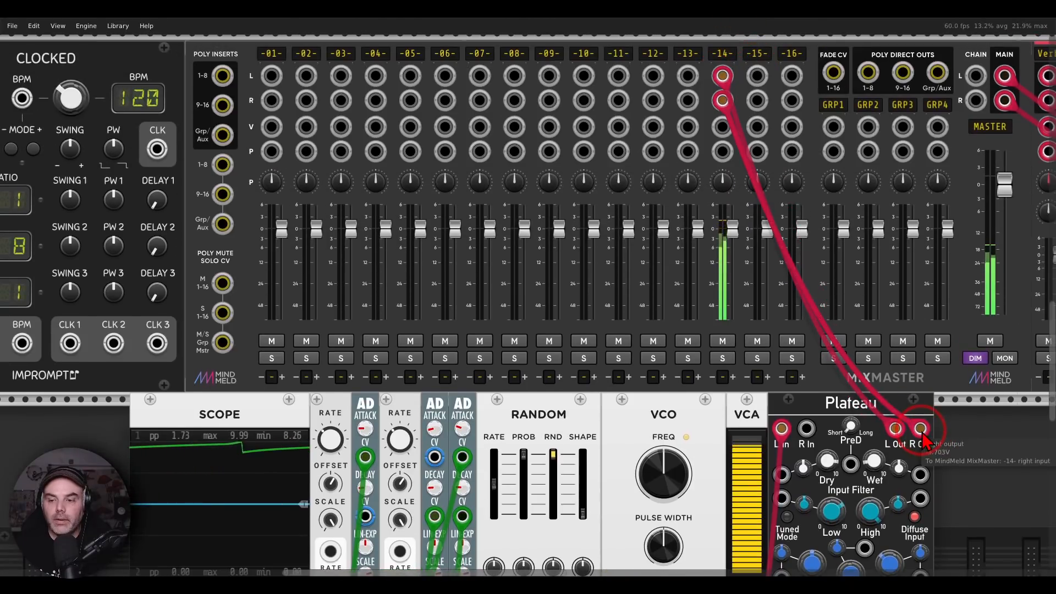
scroll(920, 429, down, 4)
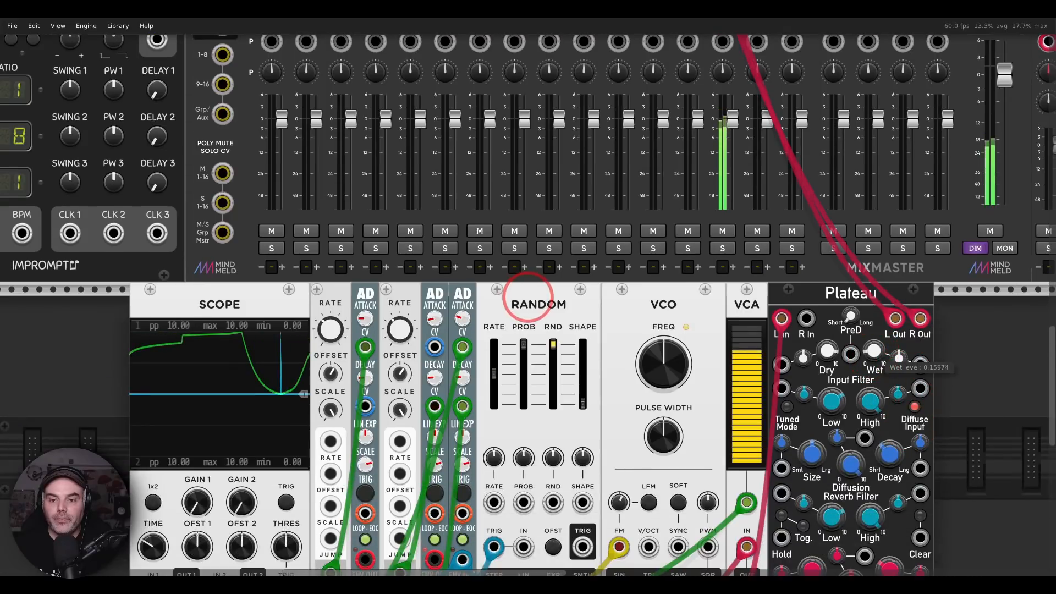
scroll(587, 289, down, 4)
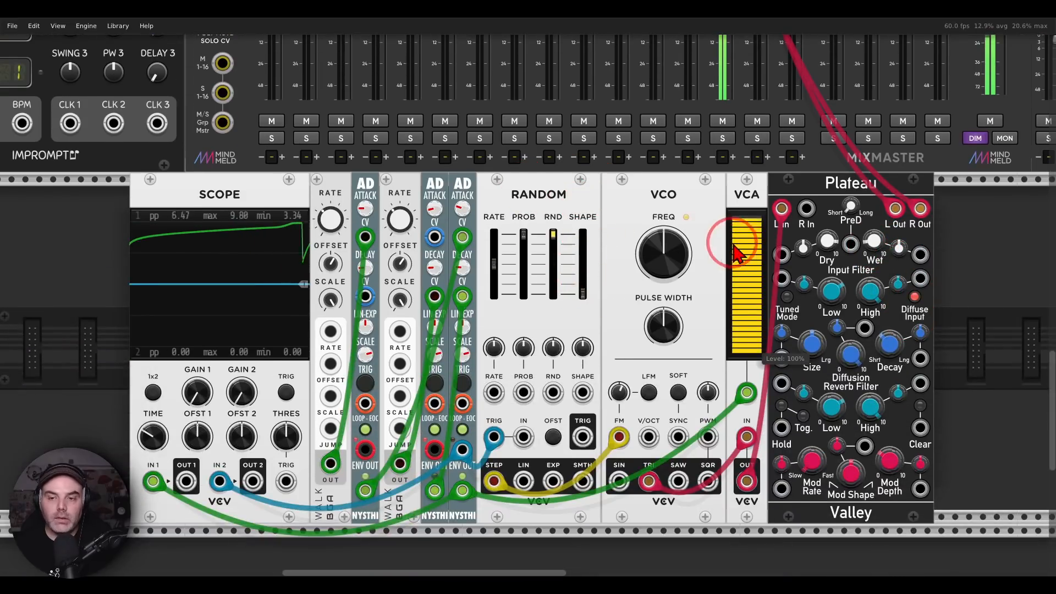
Turn down the third AD's Attack and Decay, bringing the Decay to 0
drag(734, 242, 734, 266)
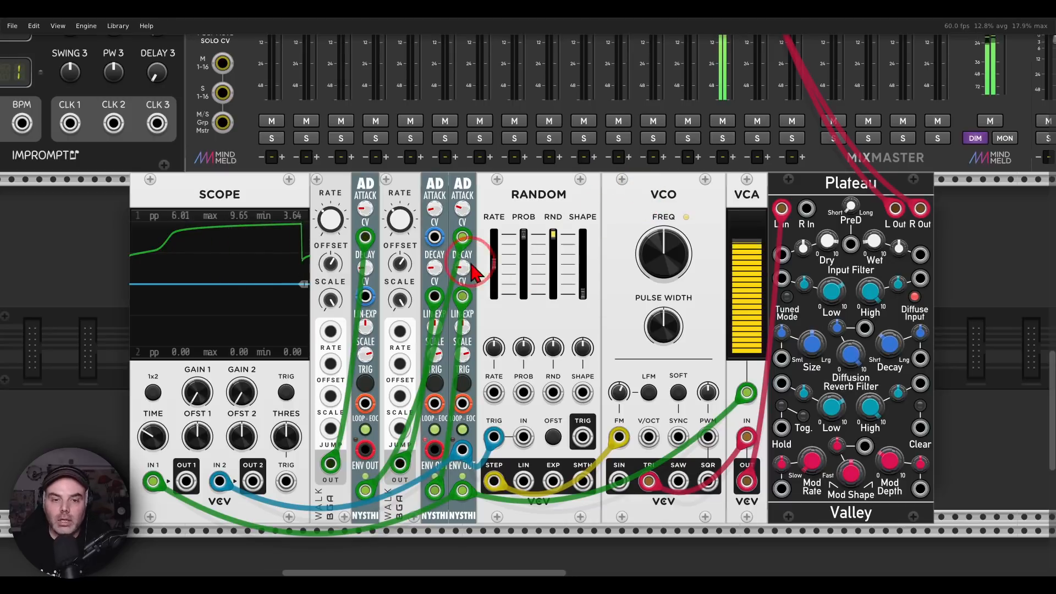
drag(460, 267, 460, 327)
mouse_move(460, 208)
mouse_down()
mouse_move(460, 309)
mouse_move(527, 298)
mouse_up()
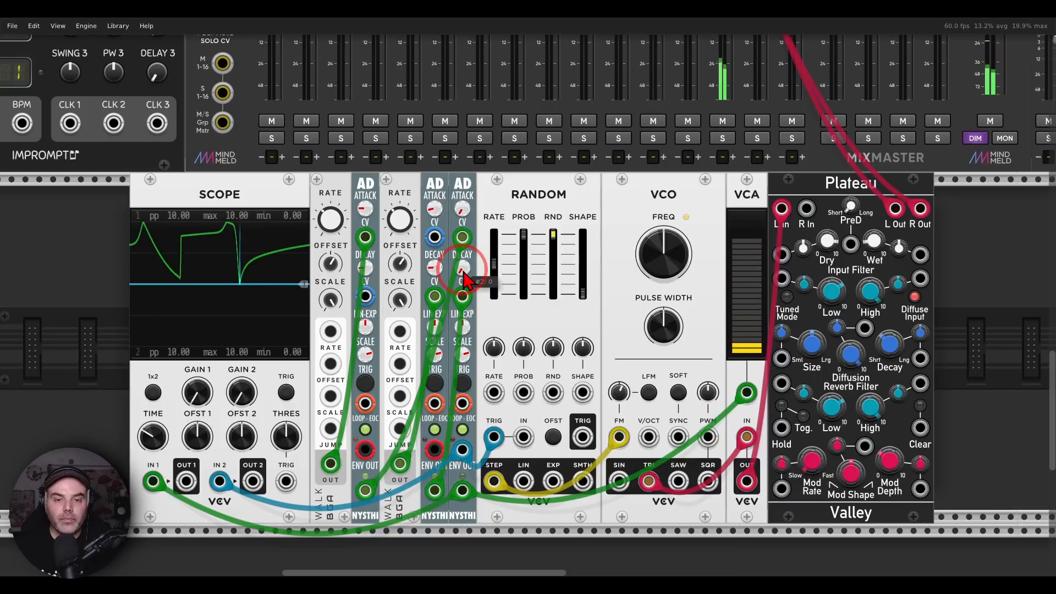
click(439, 220)
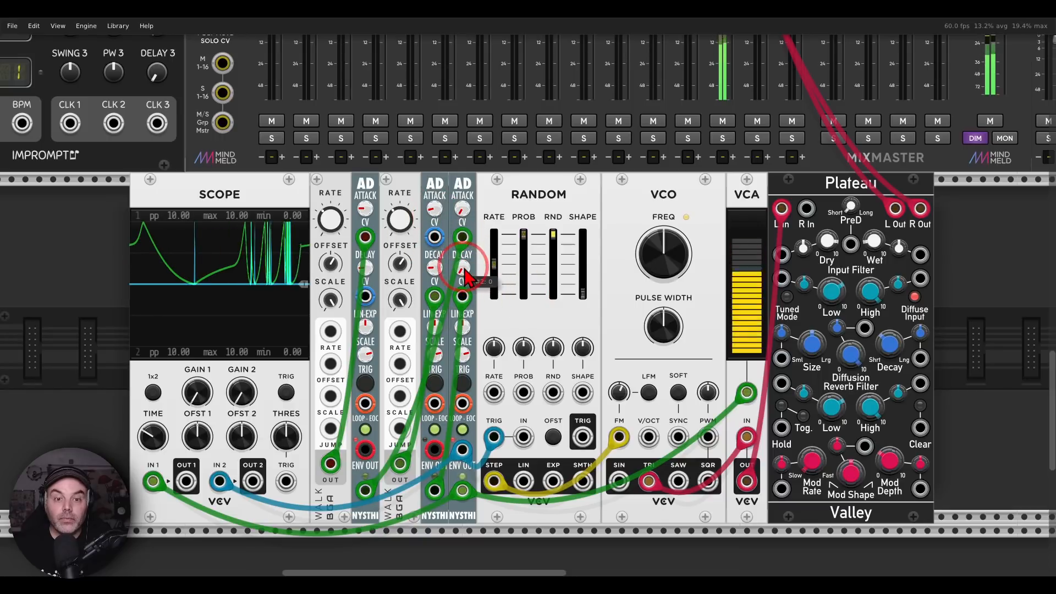
Raise the third AD's Attack to about 0.177 and bring its Decay back up, and lower the second AD's Decay and the first AD's Attack
drag(463, 268, 463, 247)
drag(464, 210, 463, 186)
drag(433, 265, 432, 291)
drag(370, 214, 369, 245)
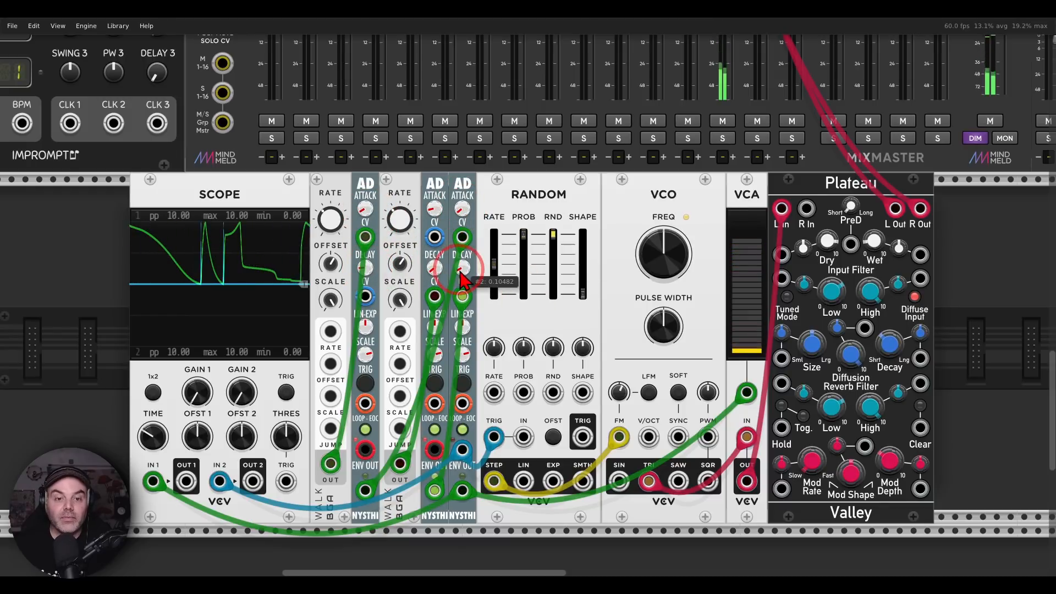
drag(461, 268, 460, 254)
drag(461, 209, 461, 184)
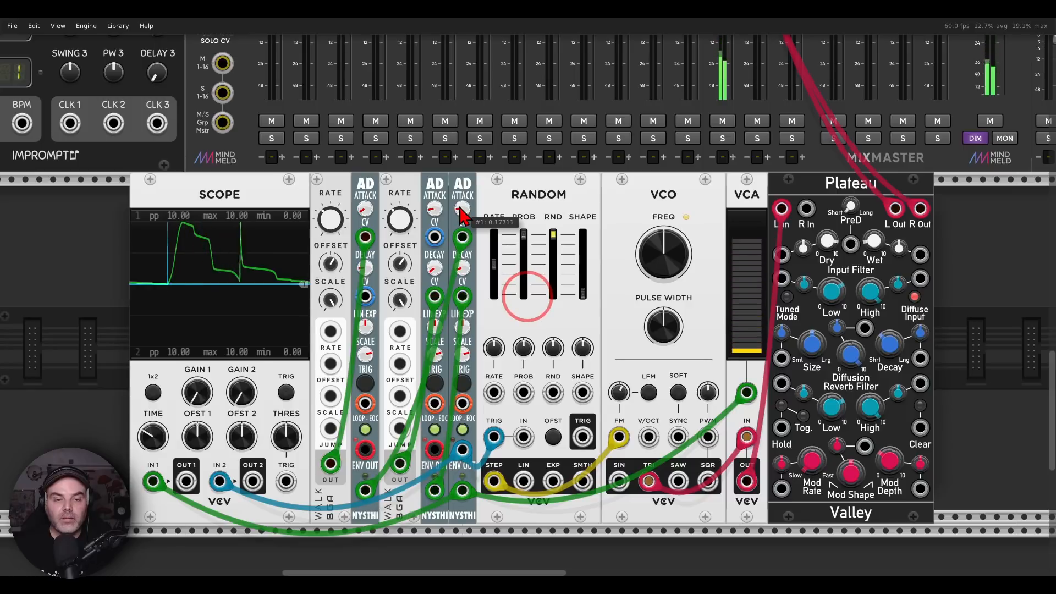
drag(463, 274, 463, 249)
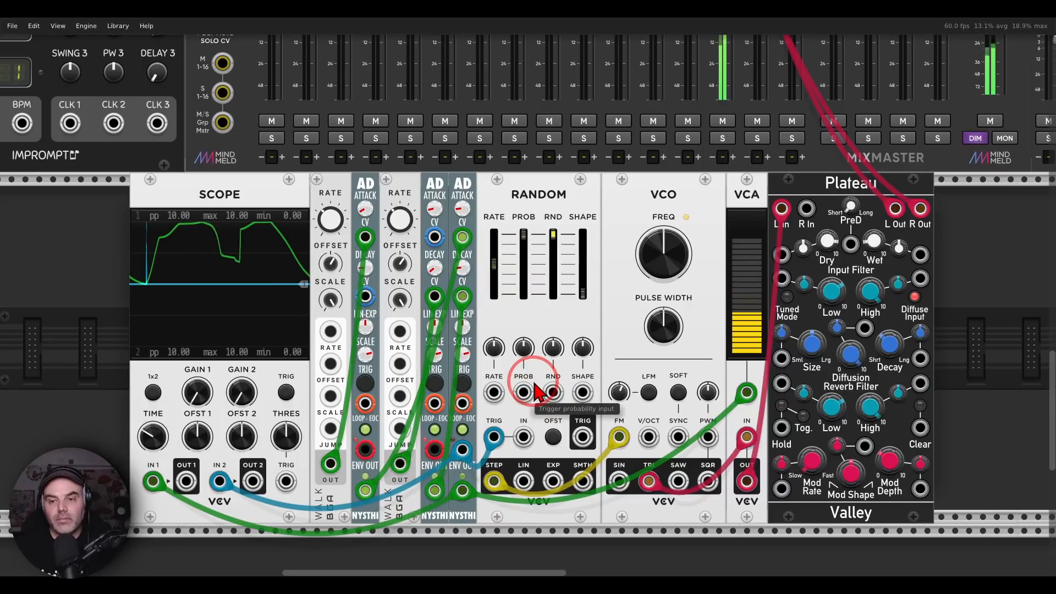
drag(621, 393, 622, 388)
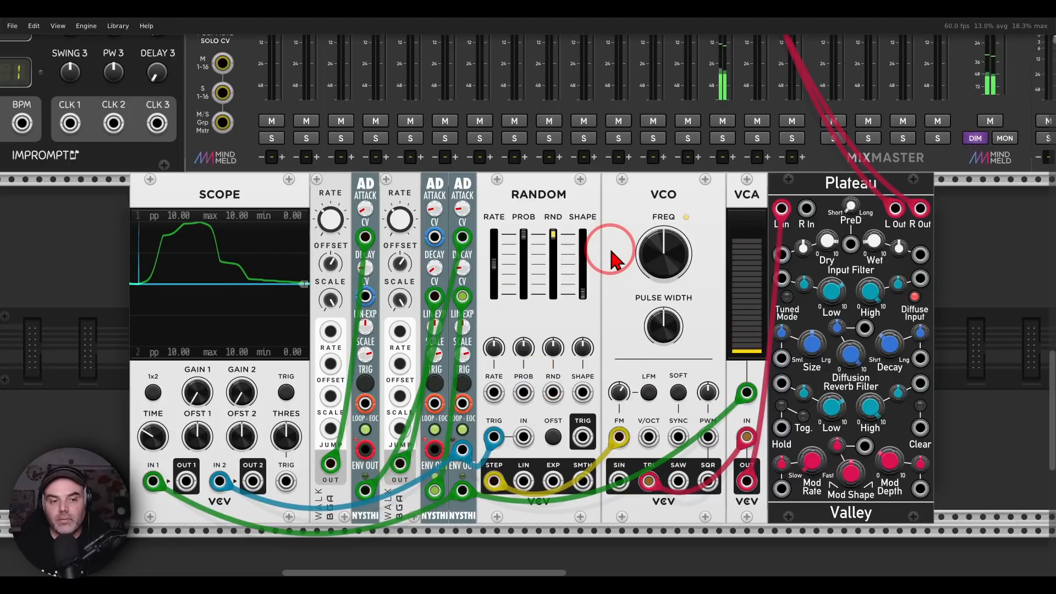
Mute MixMaster channel 14, disconnect both Plateau outputs from it, and unmute the channel
click(725, 124)
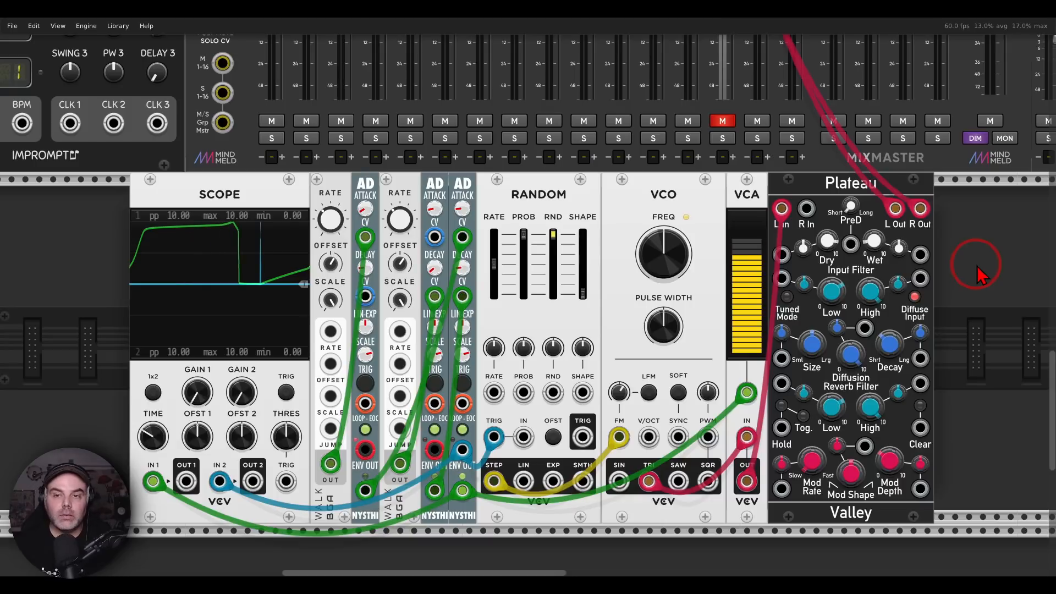
drag(923, 210, 904, 185)
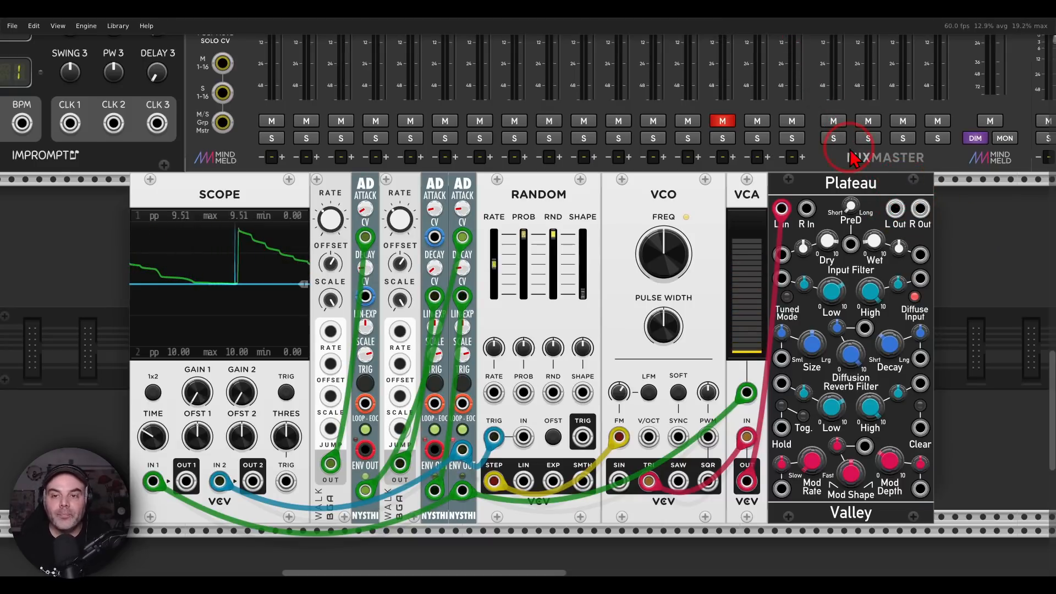
click(721, 122)
Delete the whole Krell patch from Scope through Plateau and switch back to the viewer questions in Photos
drag(101, 297, 854, 345)
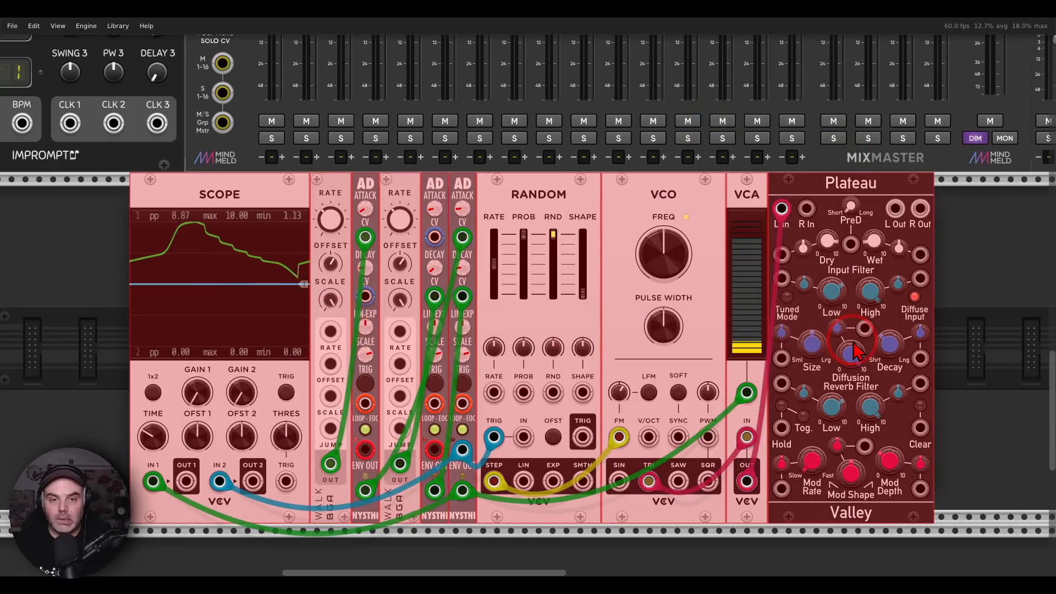
key(Delete)
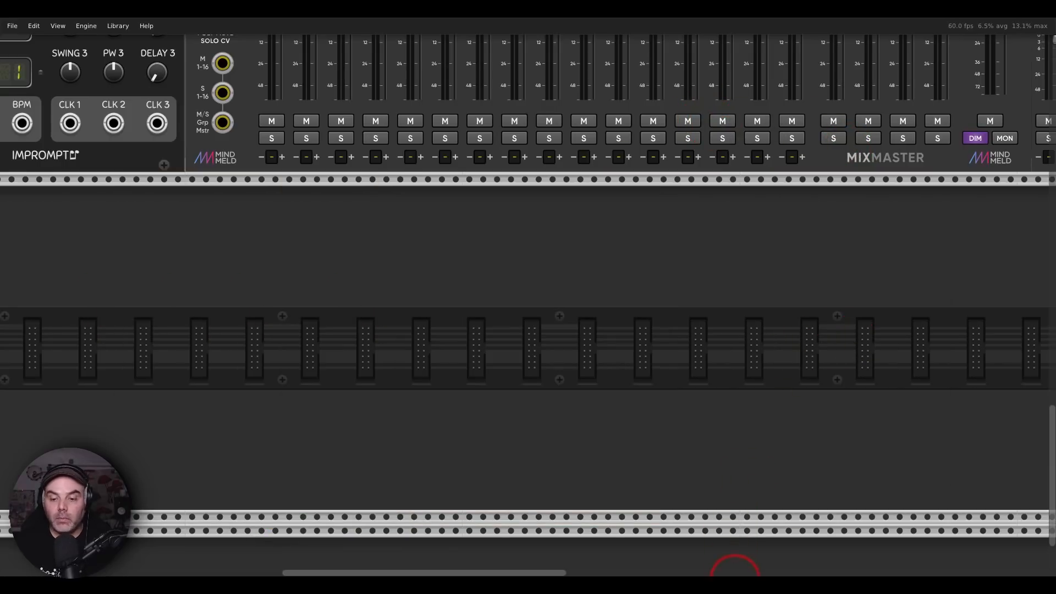
click(735, 576)
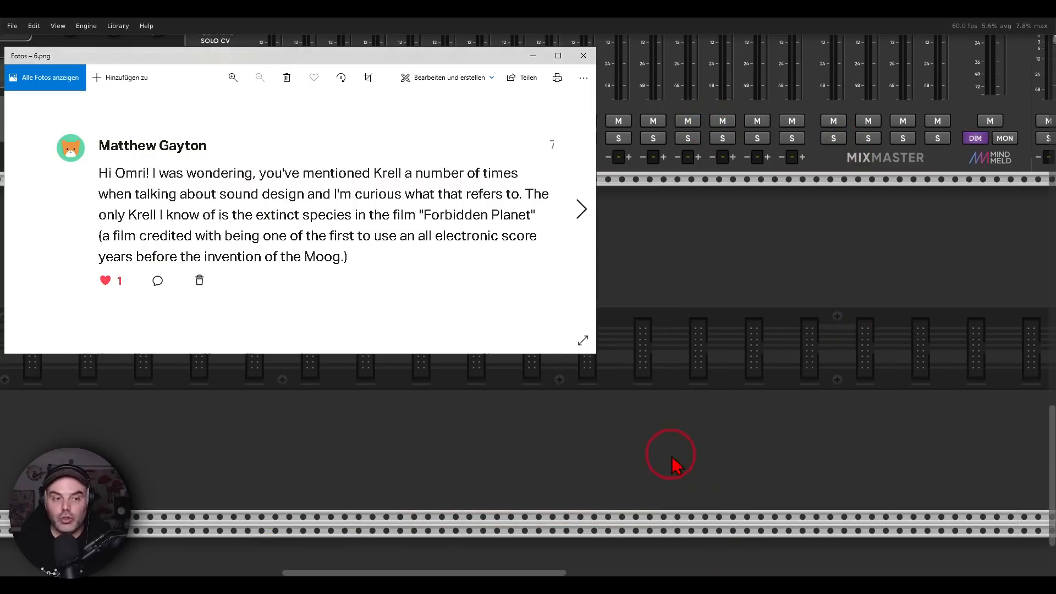
Advance Photos to the next viewer question (7.png), return to VCV Rack, and import the Tool.vcvs selection into the empty row
click(579, 217)
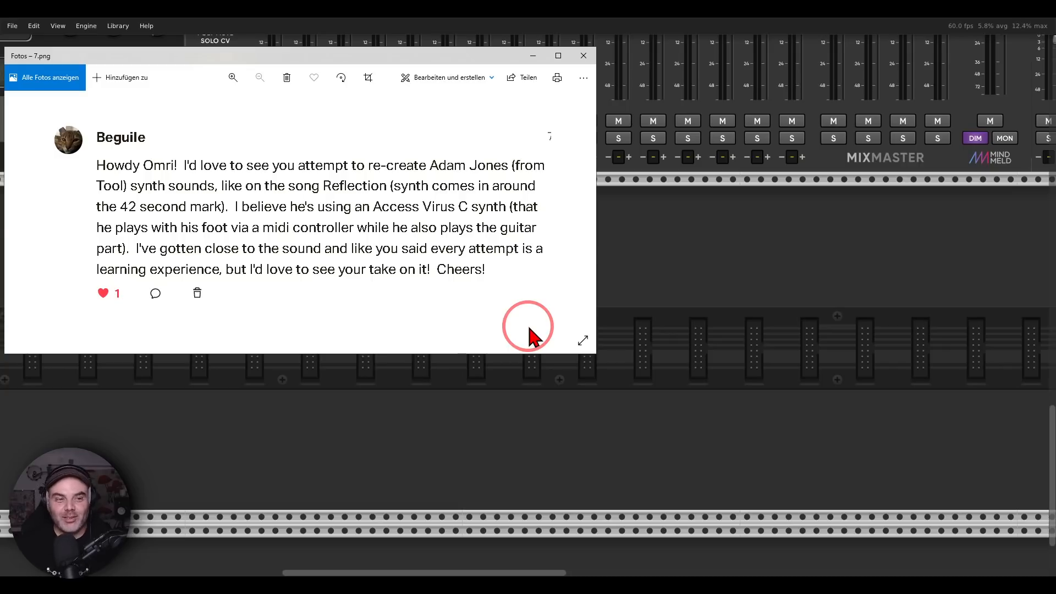
click(707, 302)
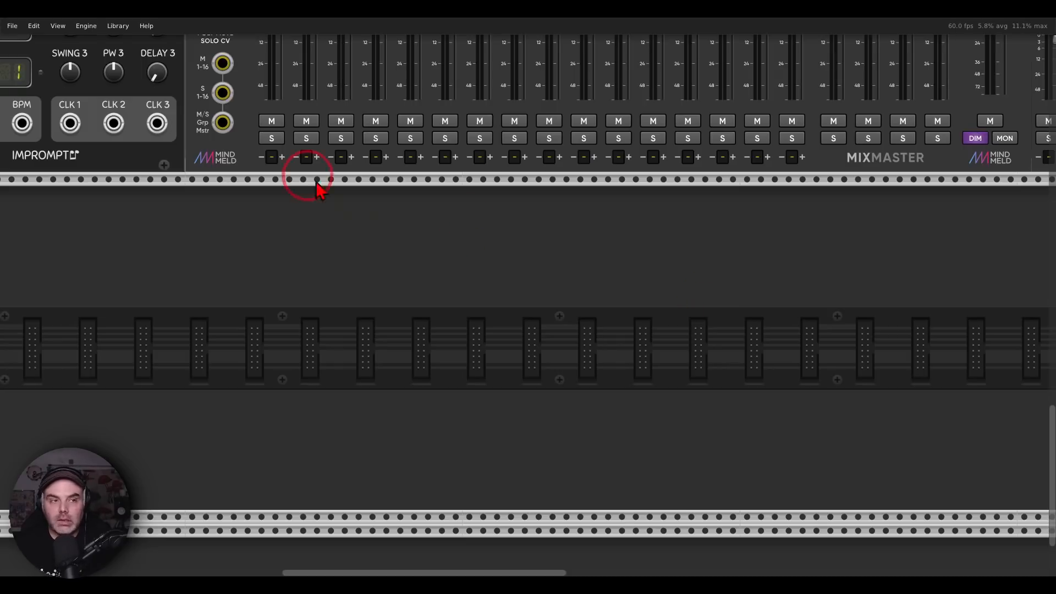
click(14, 27)
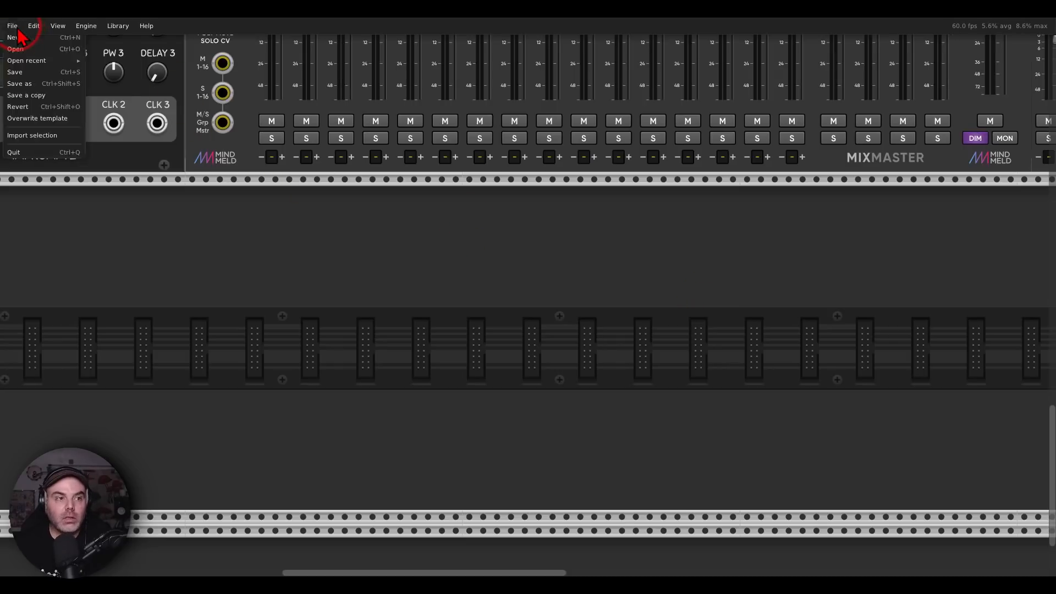
click(29, 136)
double_click(134, 99)
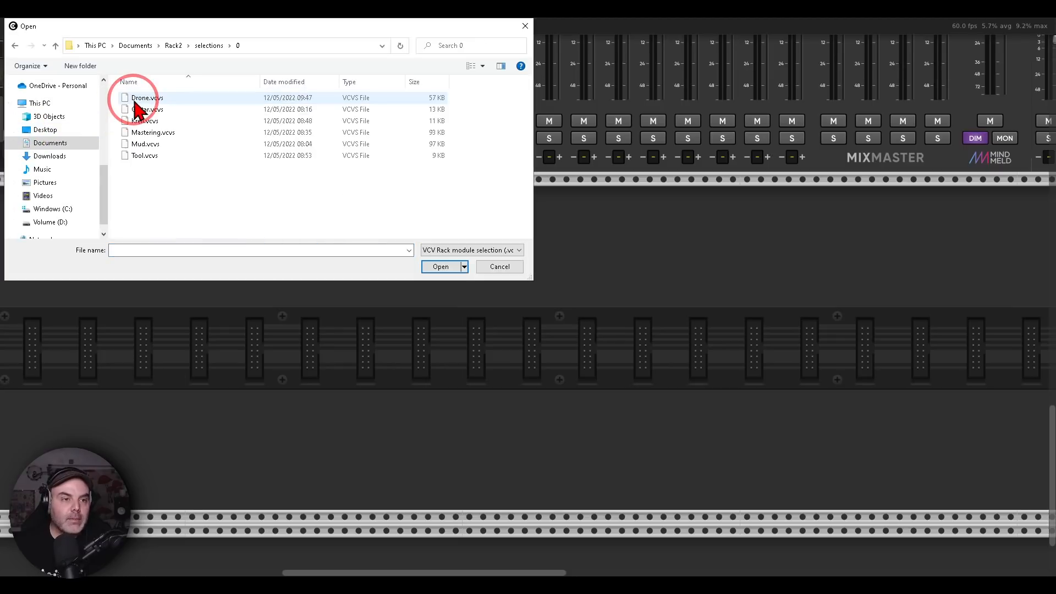
double_click(144, 156)
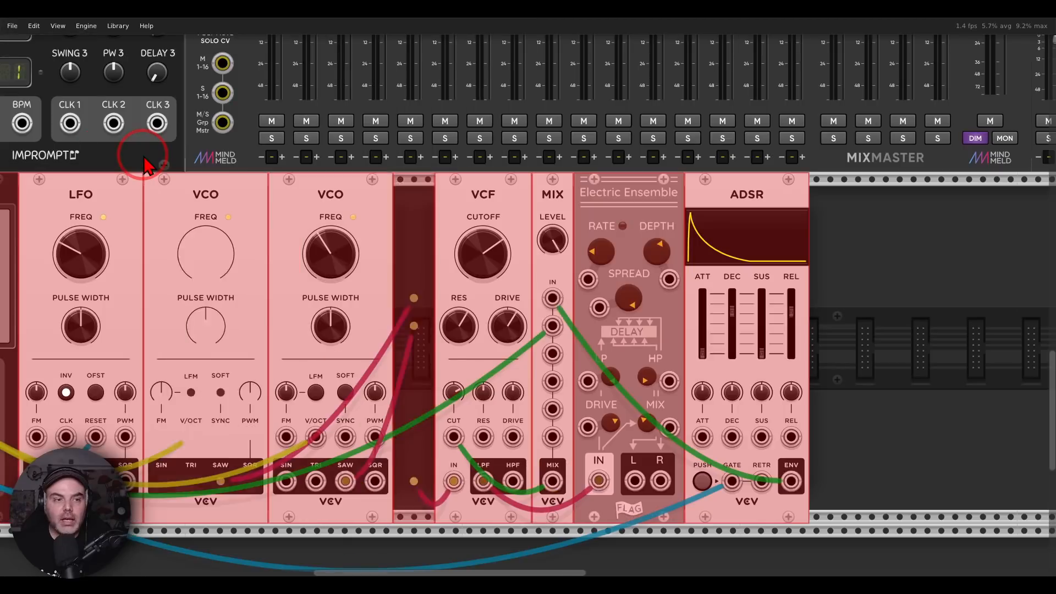
drag(251, 194, 457, 160)
scroll(449, 164, down, 2)
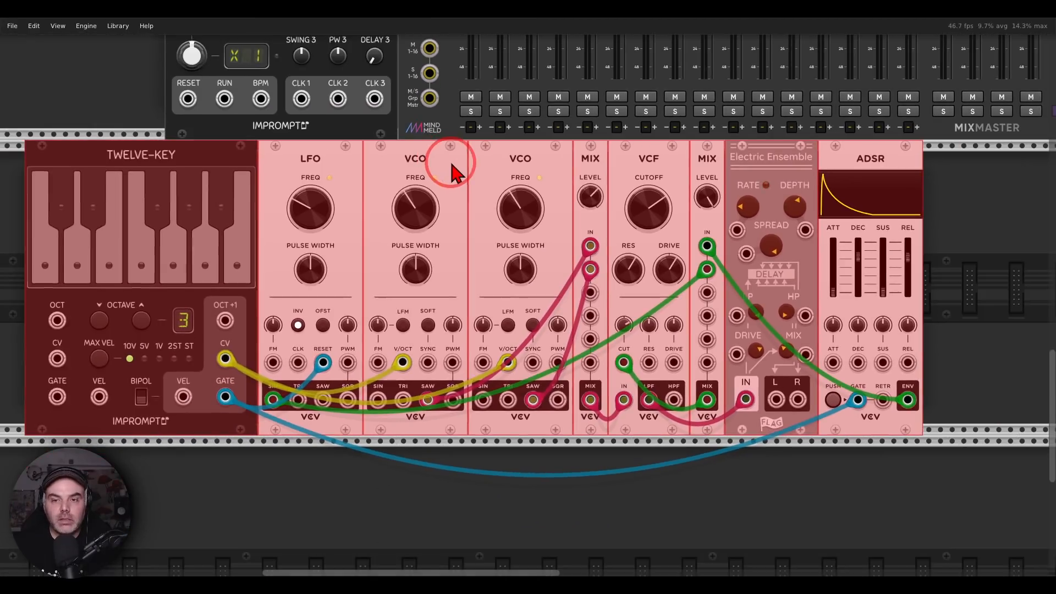
click(608, 524)
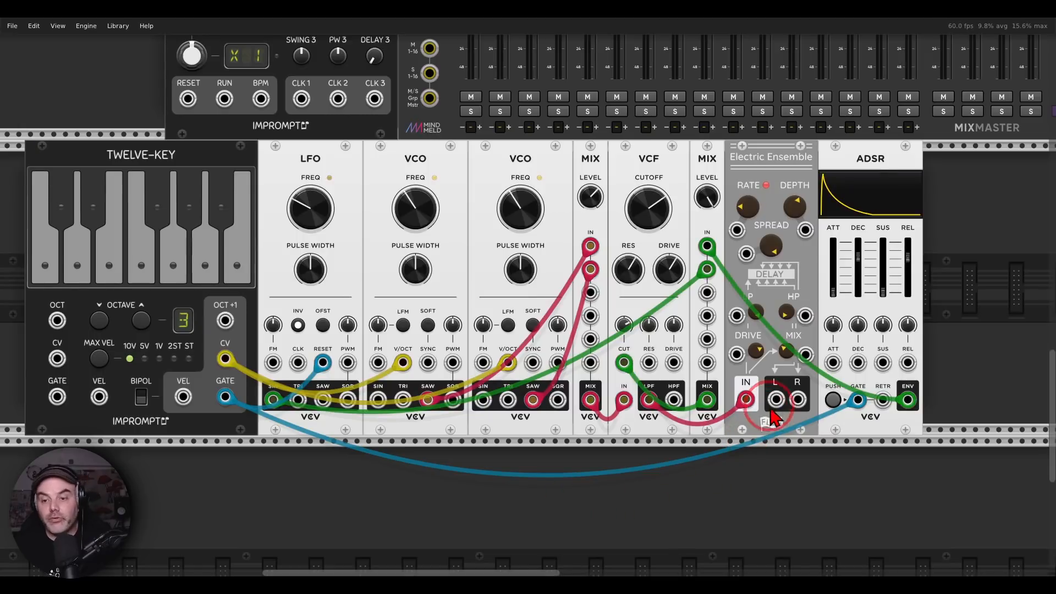
Patch the Electric Ensemble's L and R outputs to the left and right inputs of MixMaster channel 7
drag(776, 399, 646, 98)
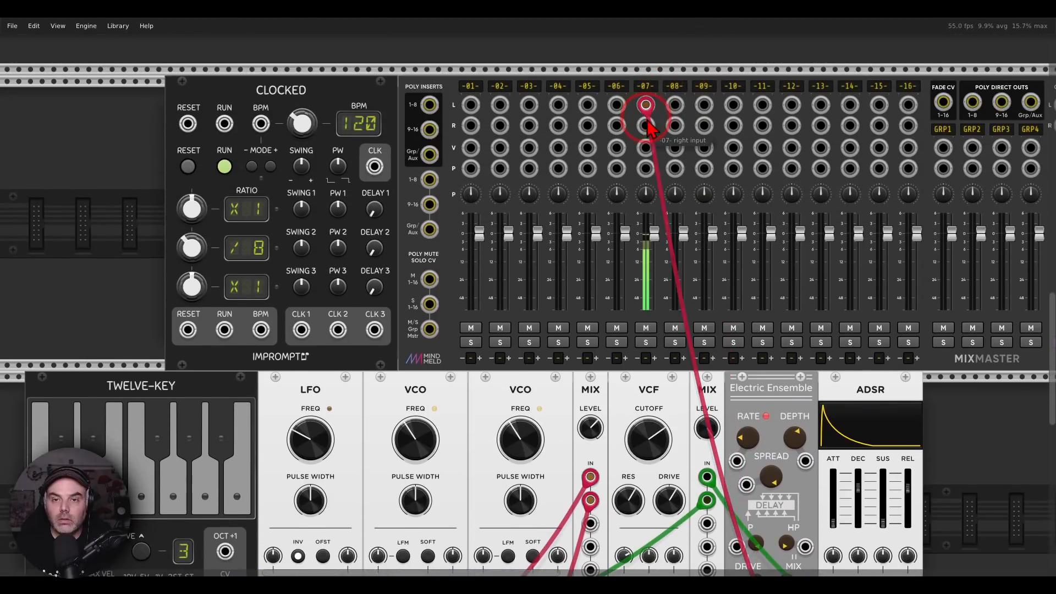
scroll(737, 495, down, 3)
drag(746, 587, 797, 441)
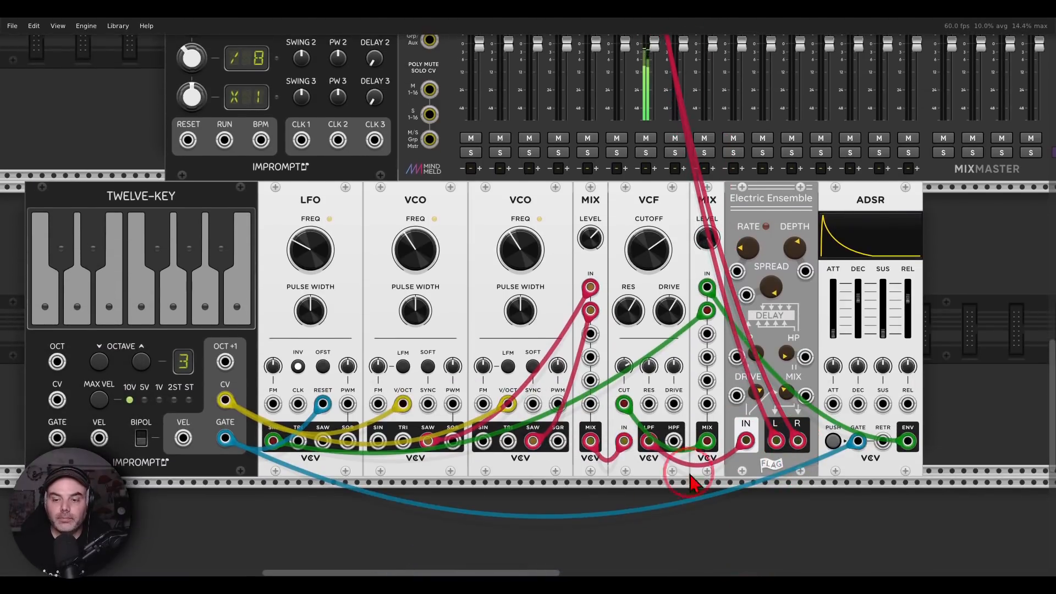
Play the A#, G and D keys twice on the Twelve-Key to audition the patch, and mute MixMaster channel 7
drag(540, 510, 595, 462)
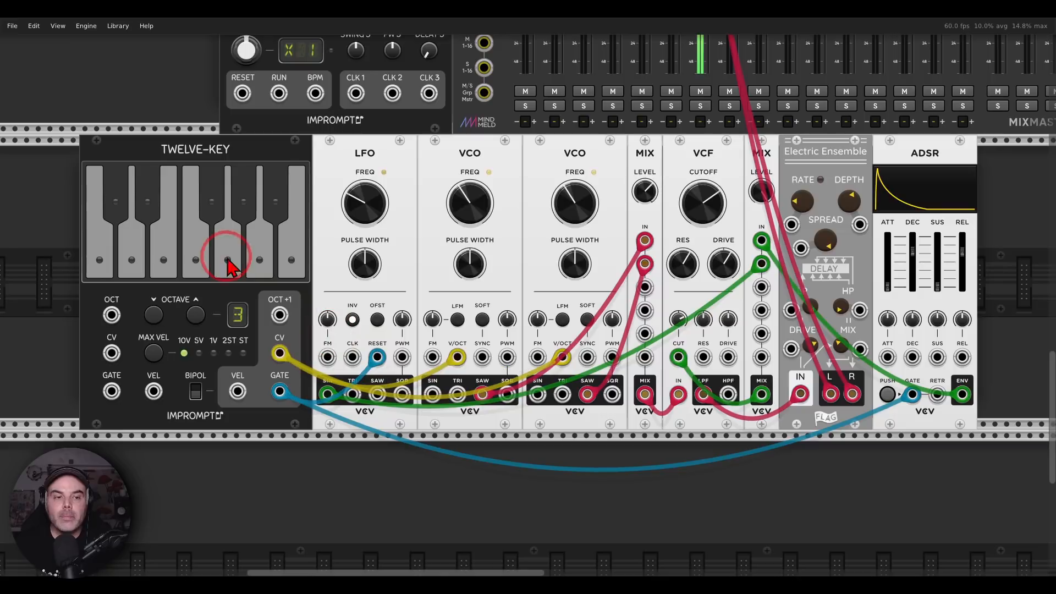
click(275, 223)
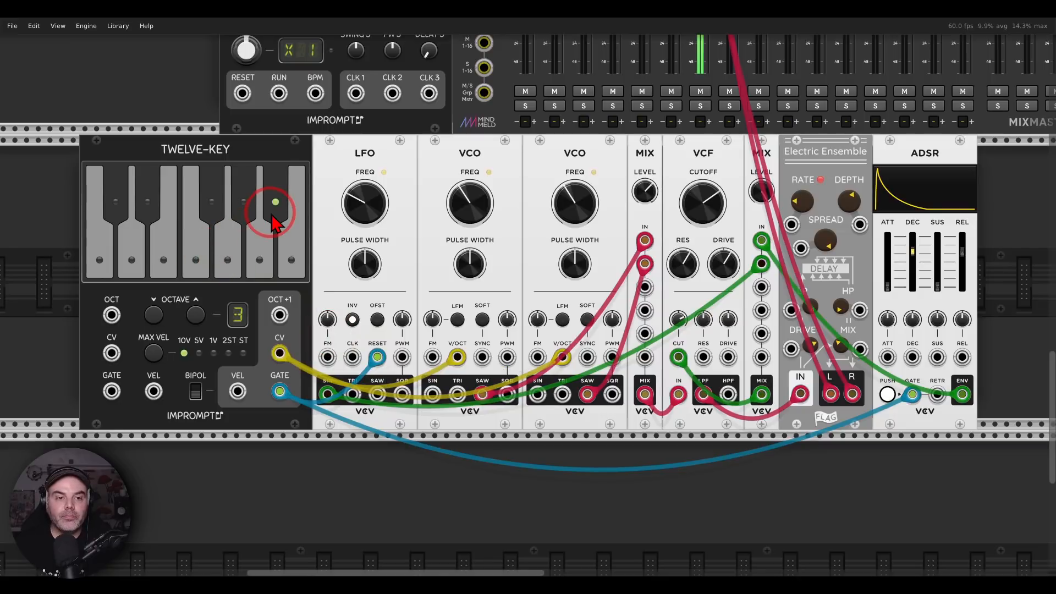
click(228, 258)
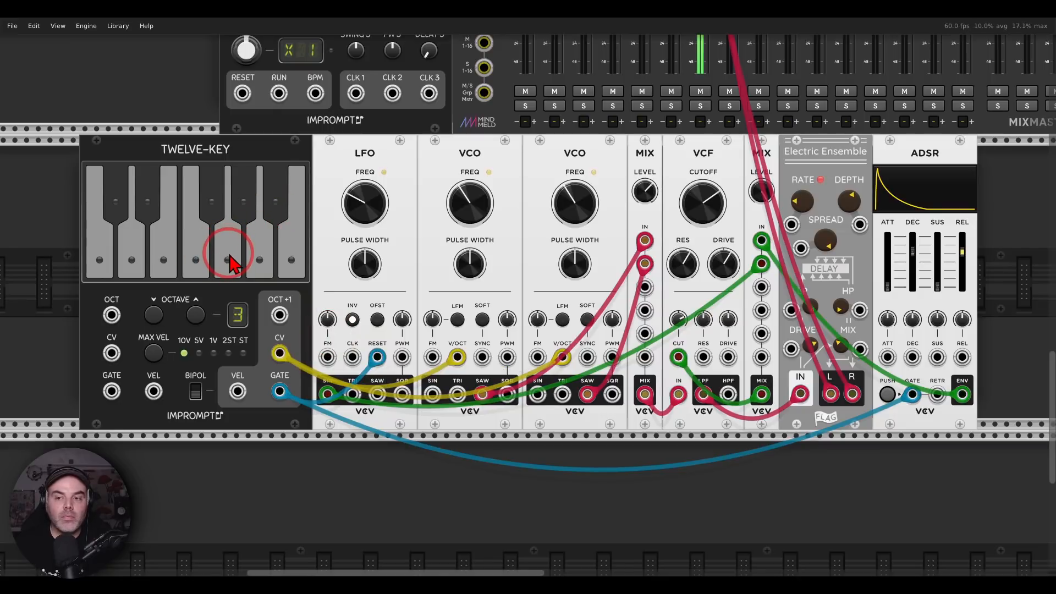
click(131, 261)
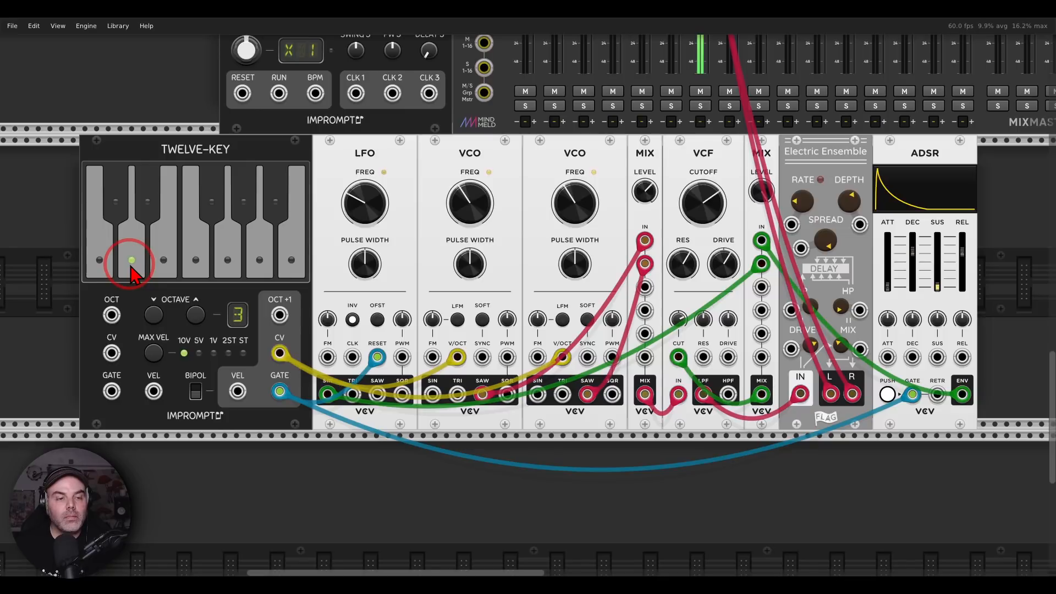
click(231, 251)
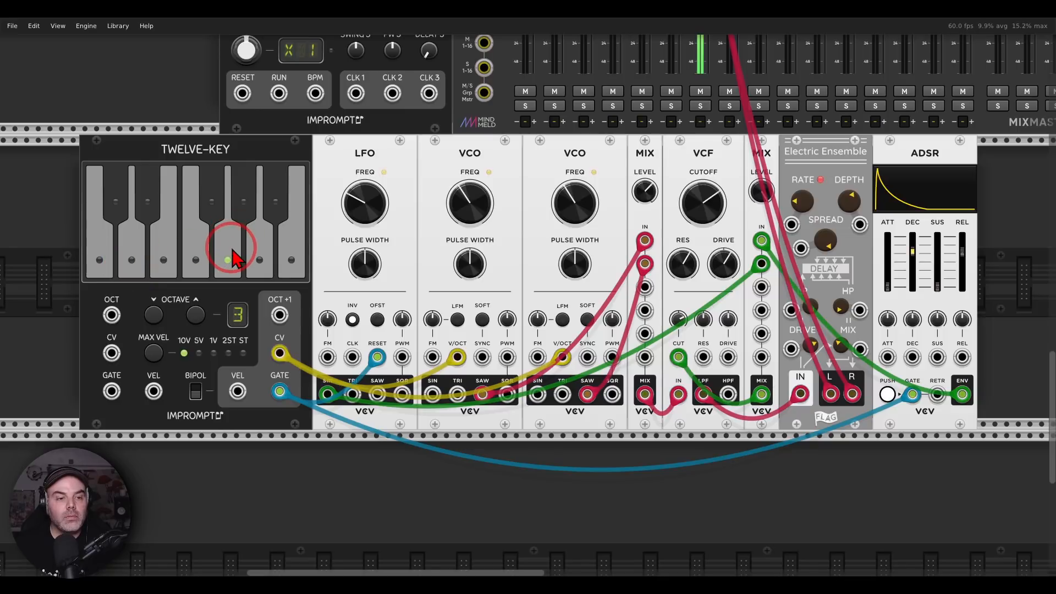
click(274, 203)
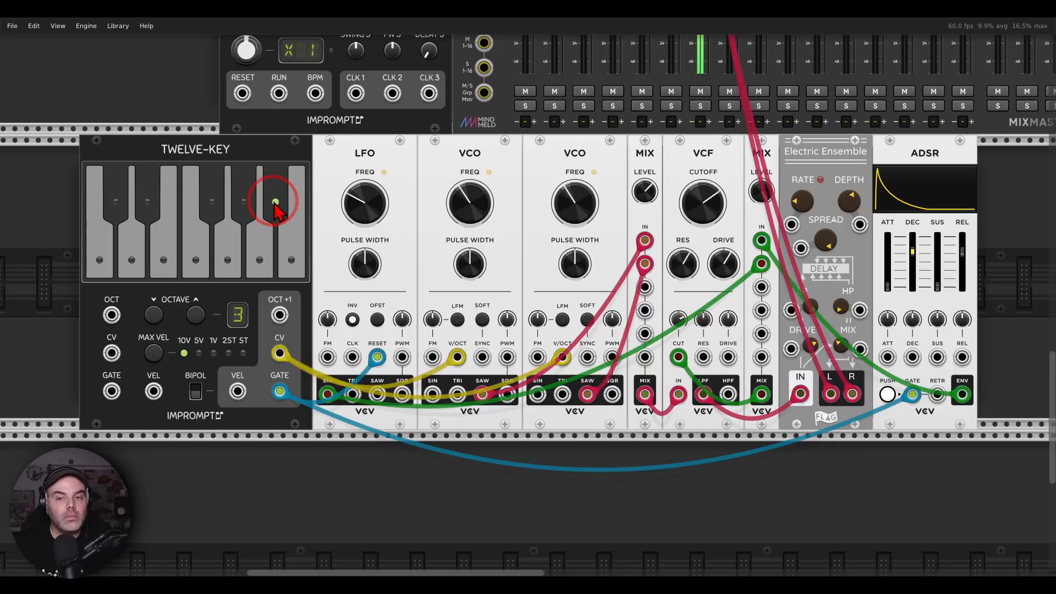
click(145, 262)
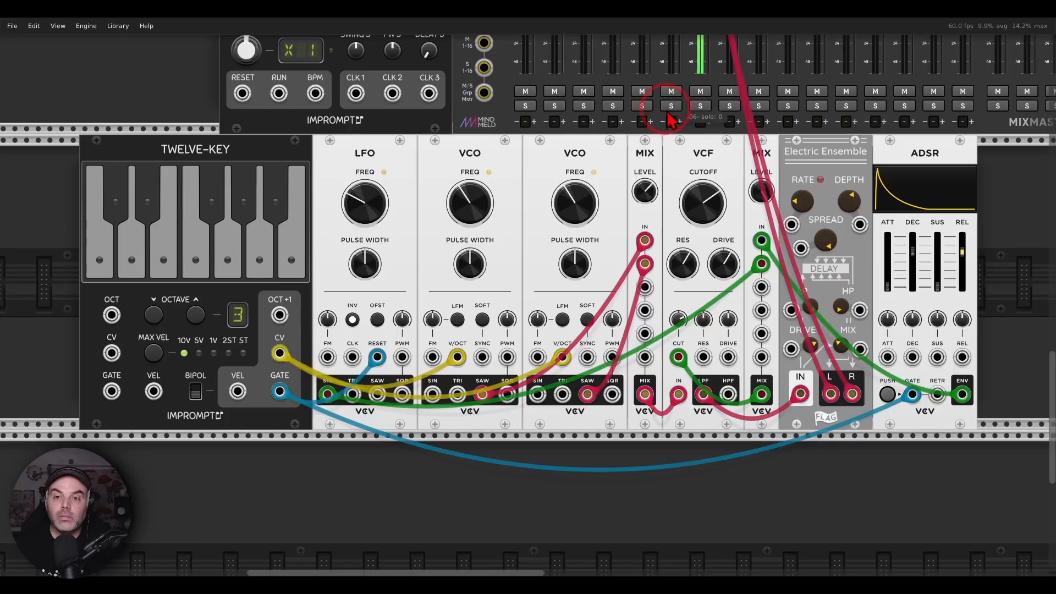
click(700, 91)
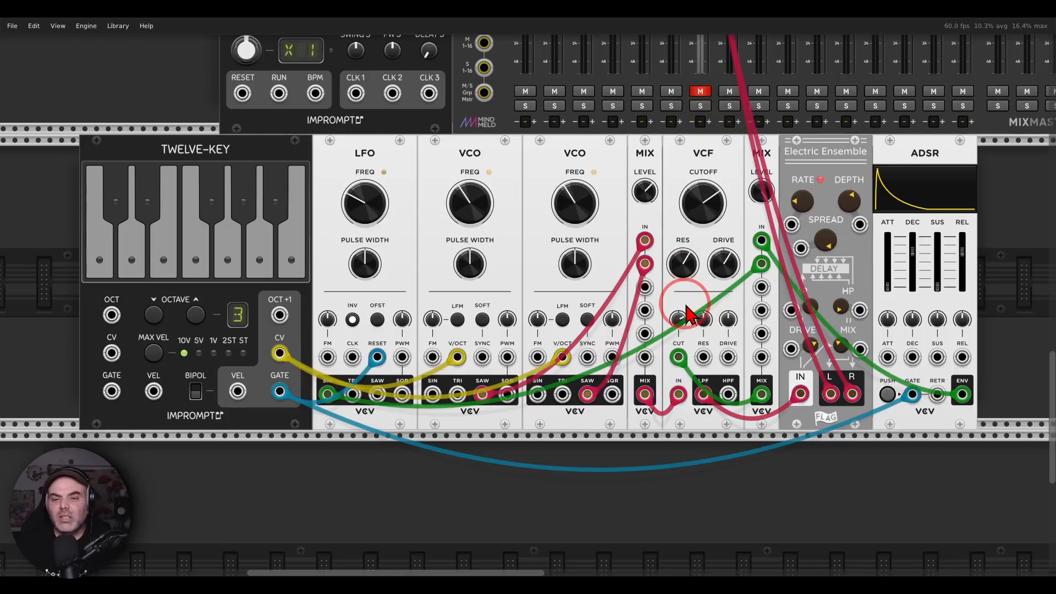
scroll(675, 278, down, 1)
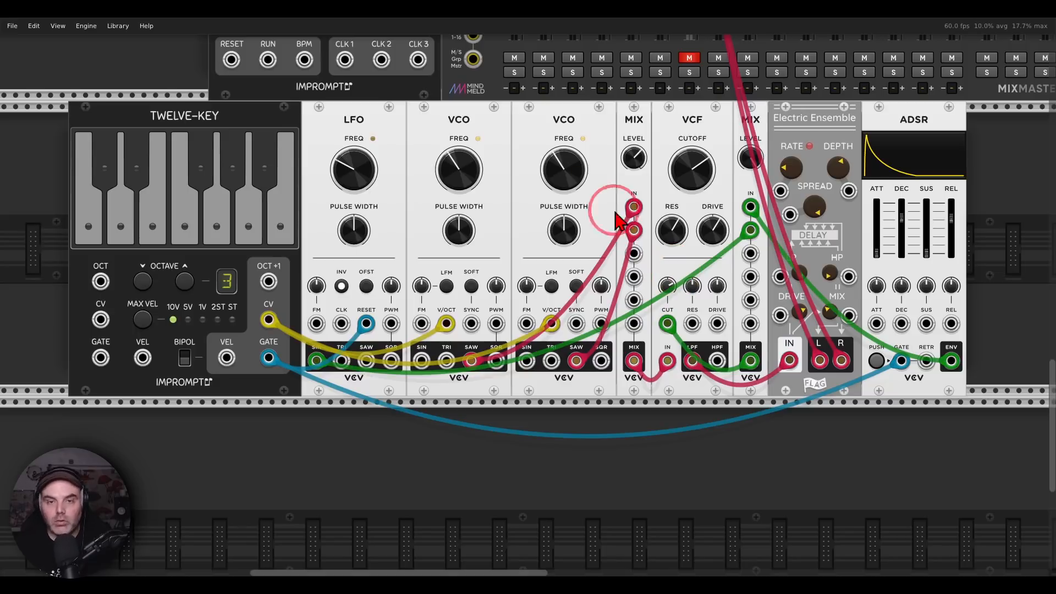
mouse_move(582, 104)
mouse_down()
mouse_move(431, 99)
mouse_move(557, 164)
mouse_move(590, 140)
mouse_move(581, 110)
mouse_up()
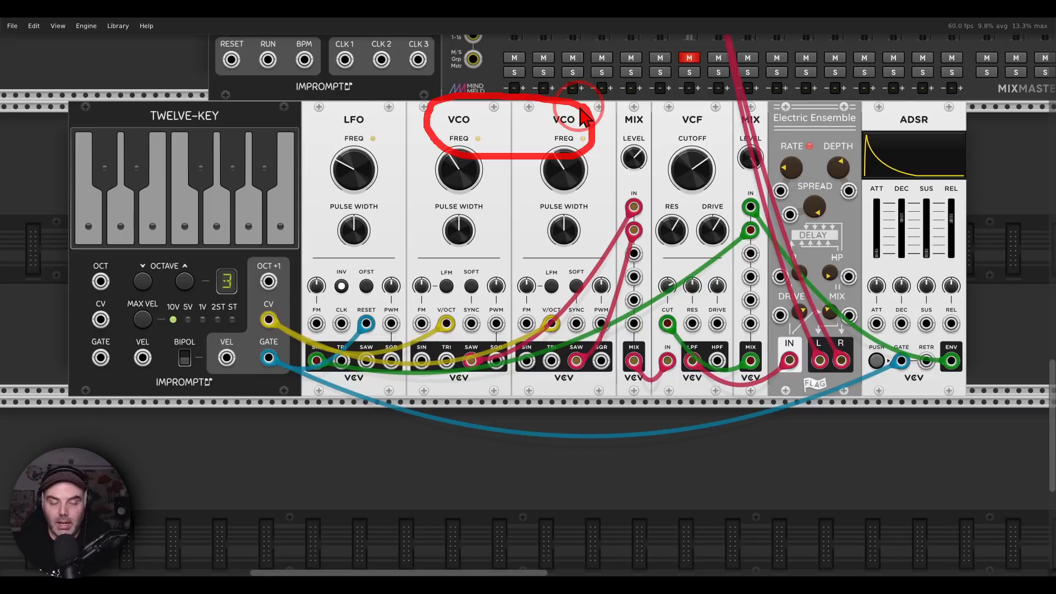
key(Escape)
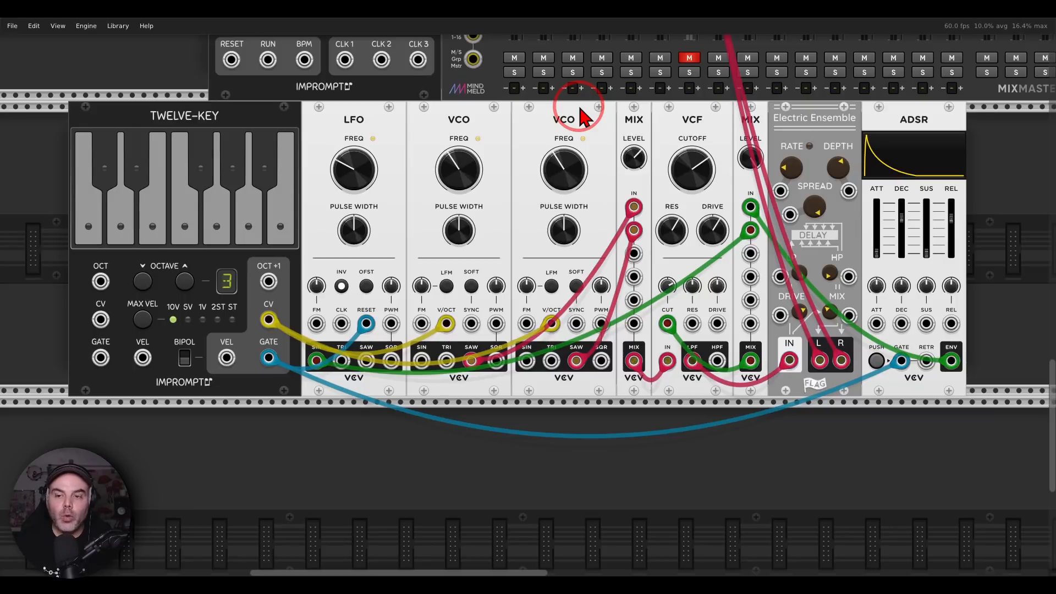
mouse_move(860, 106)
mouse_down()
mouse_move(766, 130)
mouse_move(784, 96)
mouse_up()
Unmute MixMaster channel 7 to listen to the two VCOs, and mute the channel again
click(687, 59)
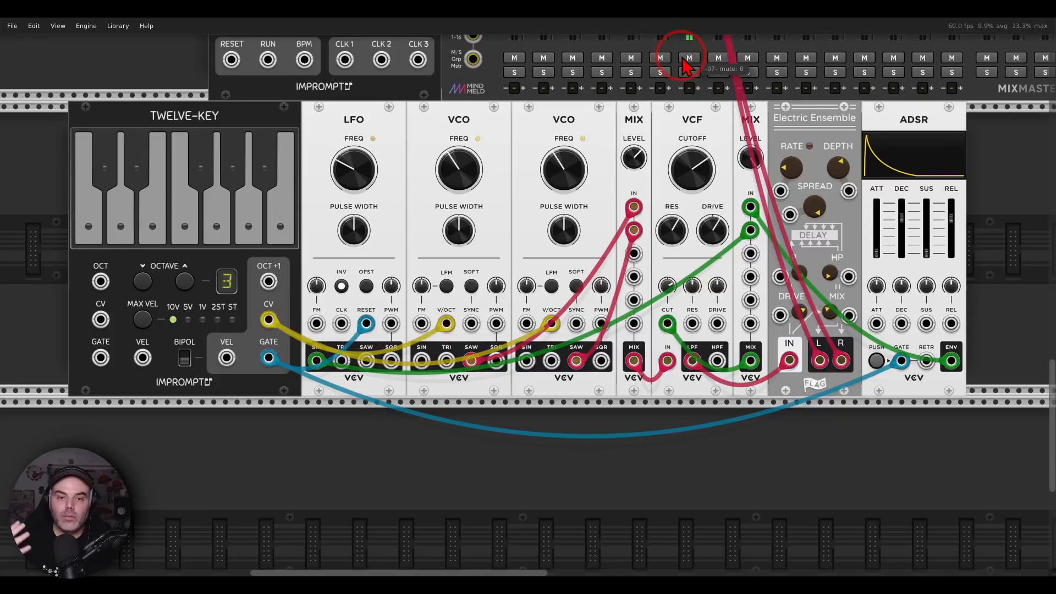
drag(562, 168, 527, 297)
click(689, 58)
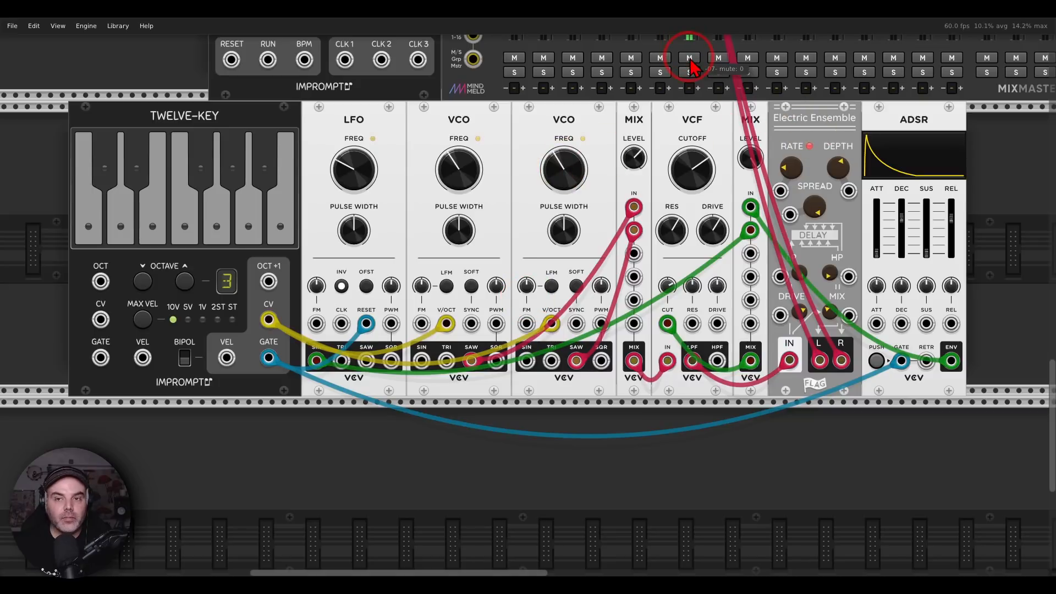
click(689, 58)
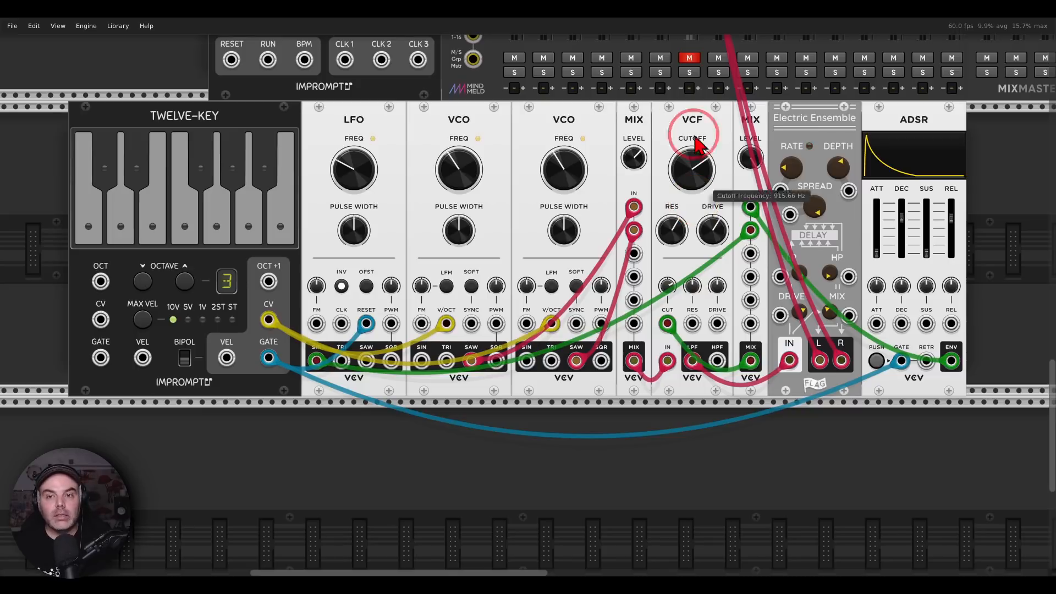
Unmute MixMaster channel 7, play the A#, G and D keys on the Twelve-Key, and mute the channel again
click(689, 58)
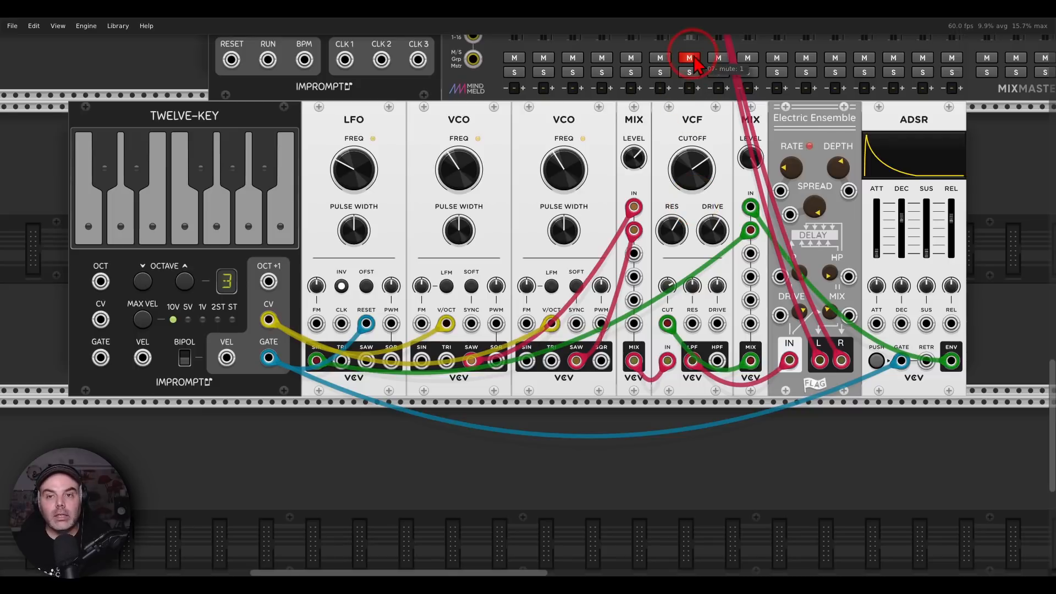
click(262, 173)
click(217, 220)
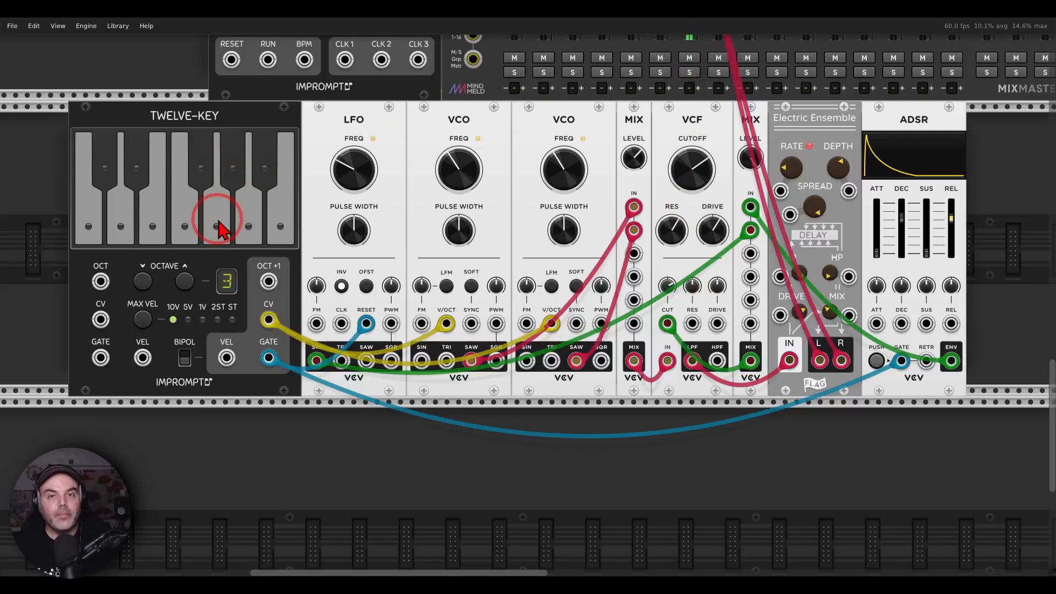
click(199, 228)
click(122, 219)
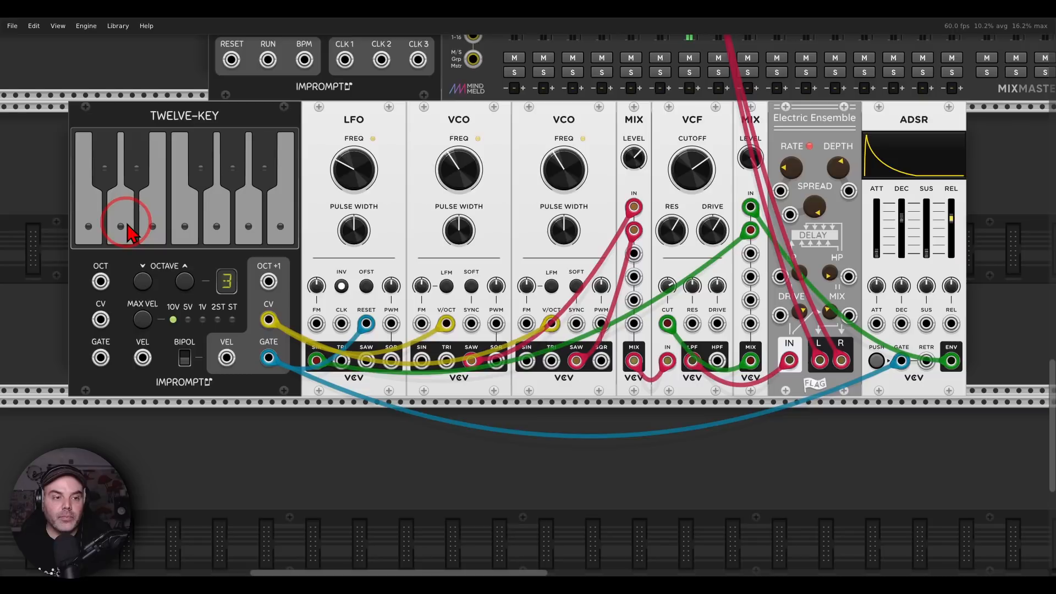
click(672, 92)
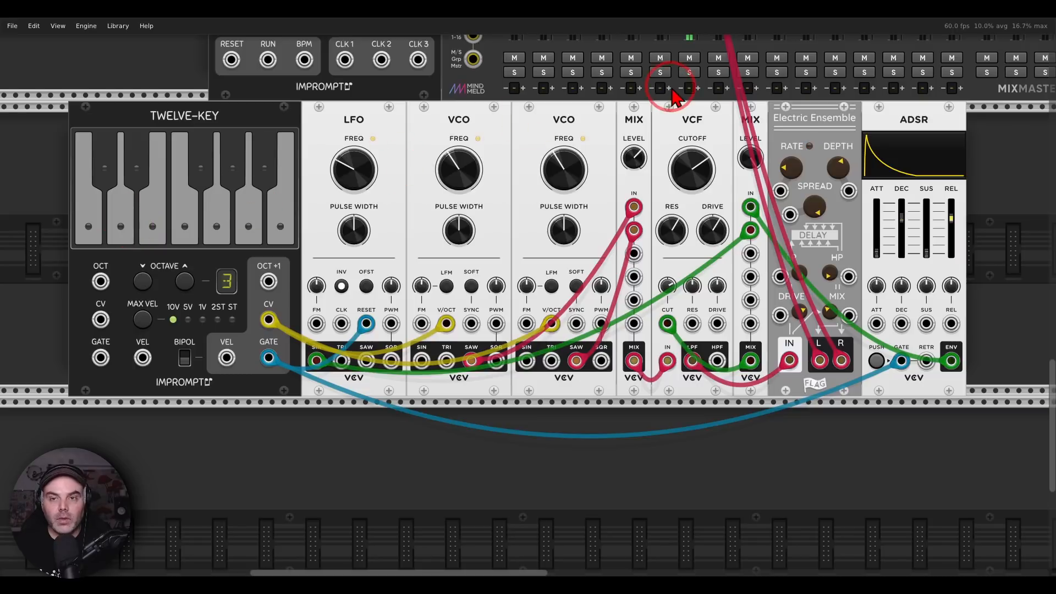
click(692, 60)
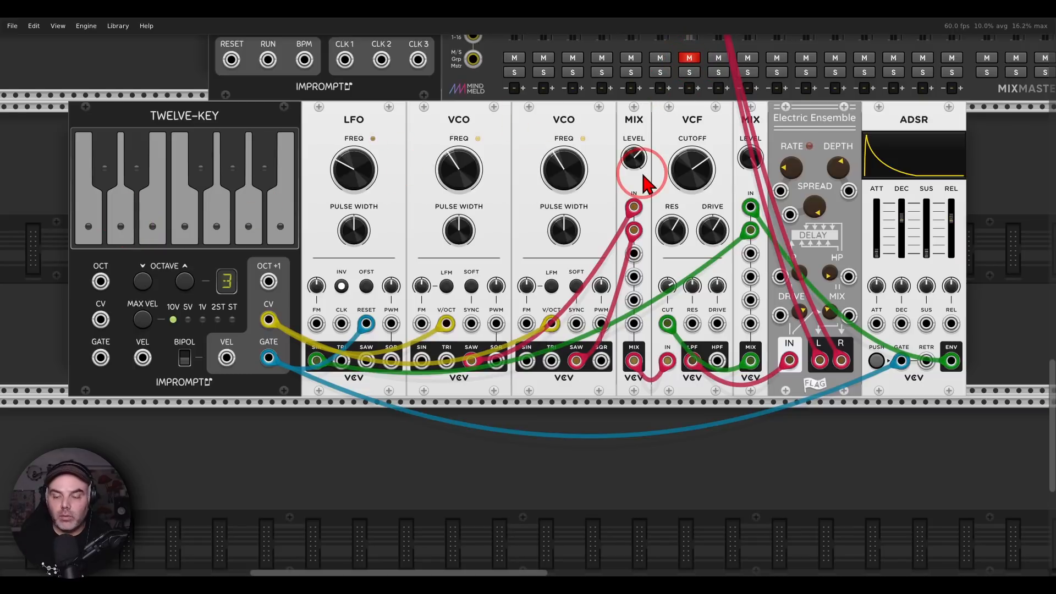
click(750, 172)
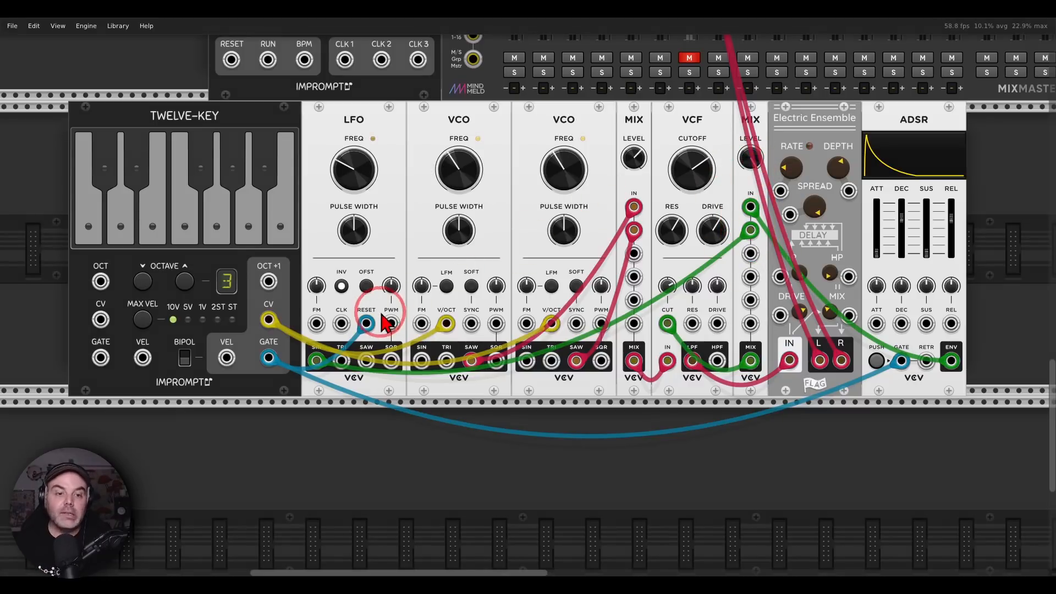
mouse_move(377, 308)
mouse_down()
mouse_move(359, 342)
mouse_move(378, 309)
mouse_up()
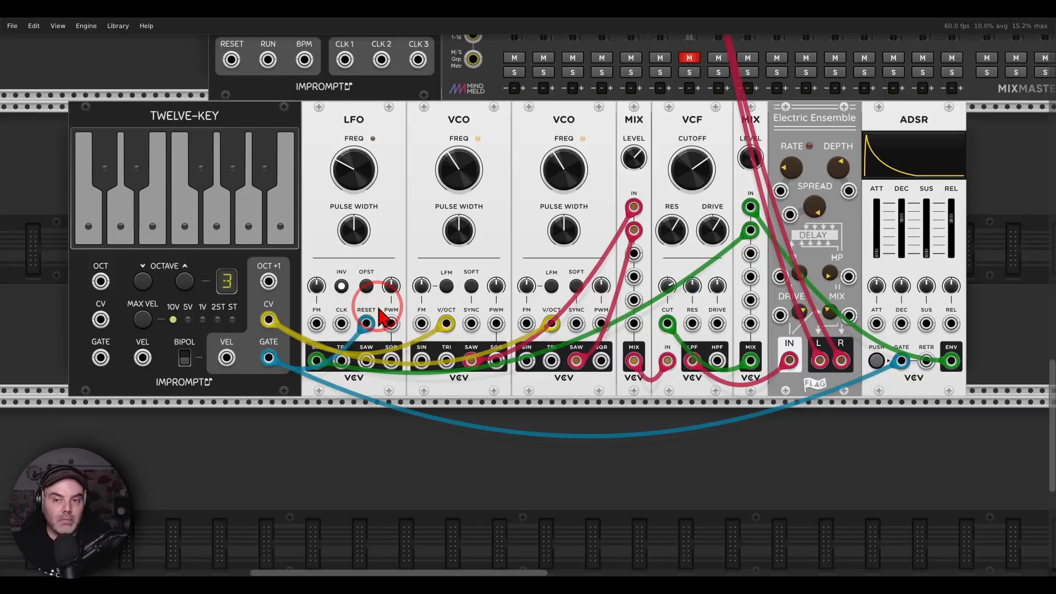
Unmute MixMaster channel 7 and replay the A#, G and D phrase on the Twelve-Key
click(689, 57)
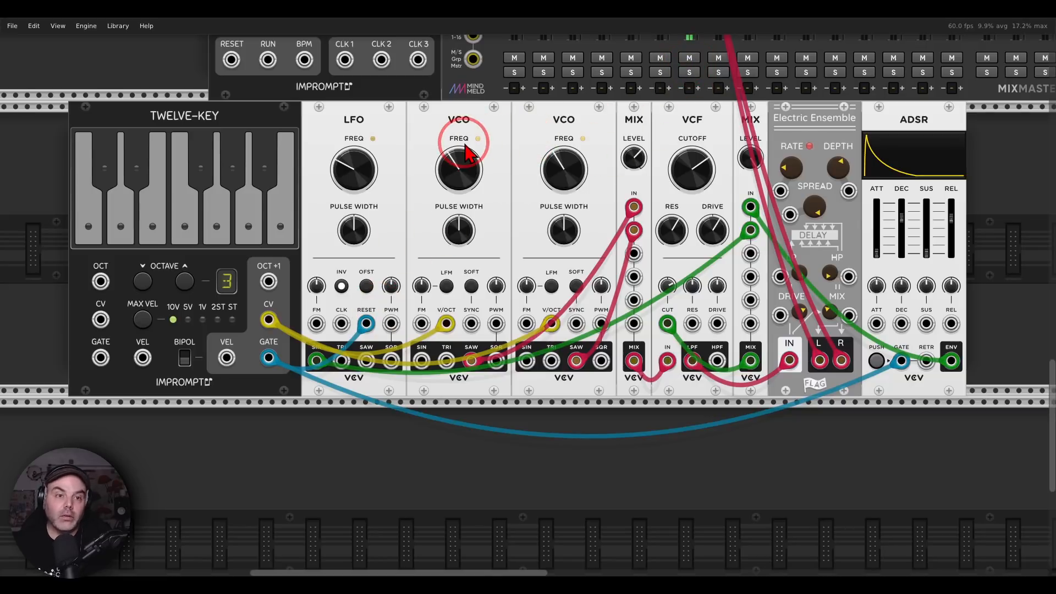
click(267, 171)
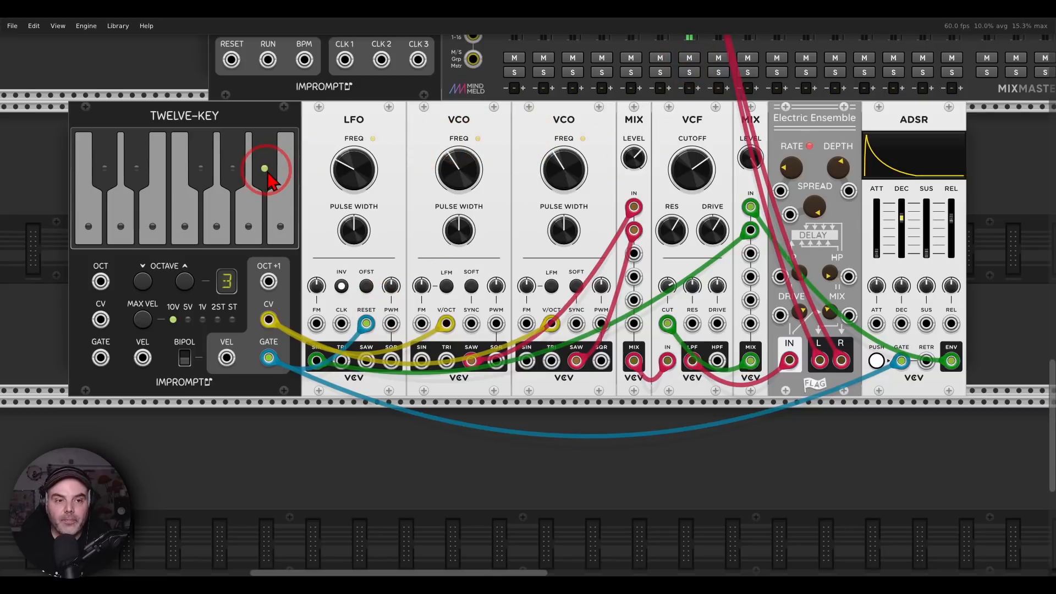
click(217, 227)
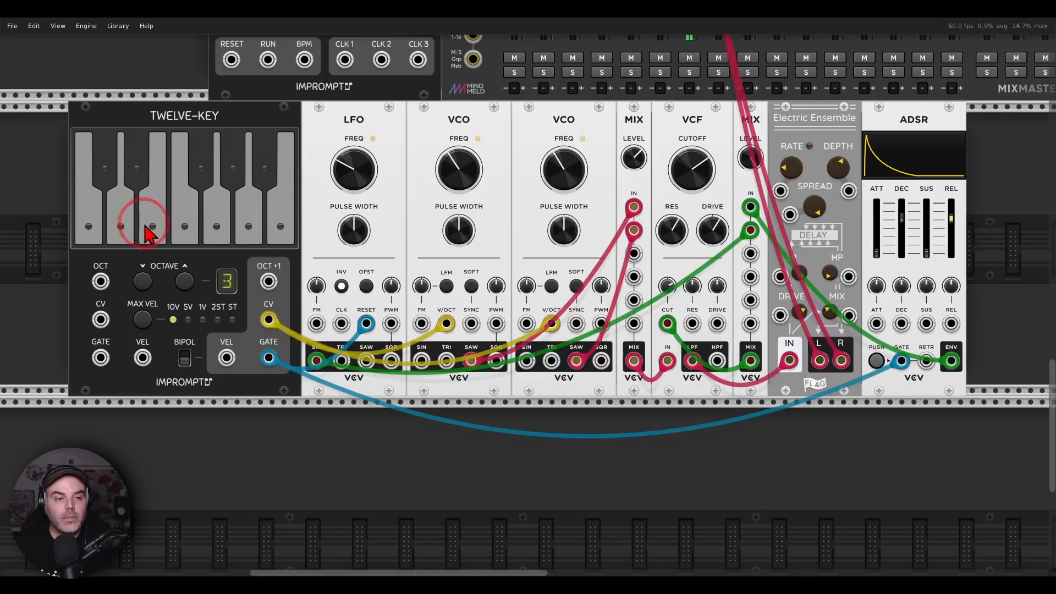
click(125, 227)
Raise channel 7's send A on the AuxSpander to feed the synth sound into the Verb aux
drag(672, 237, 672, 256)
drag(885, 126, 471, 402)
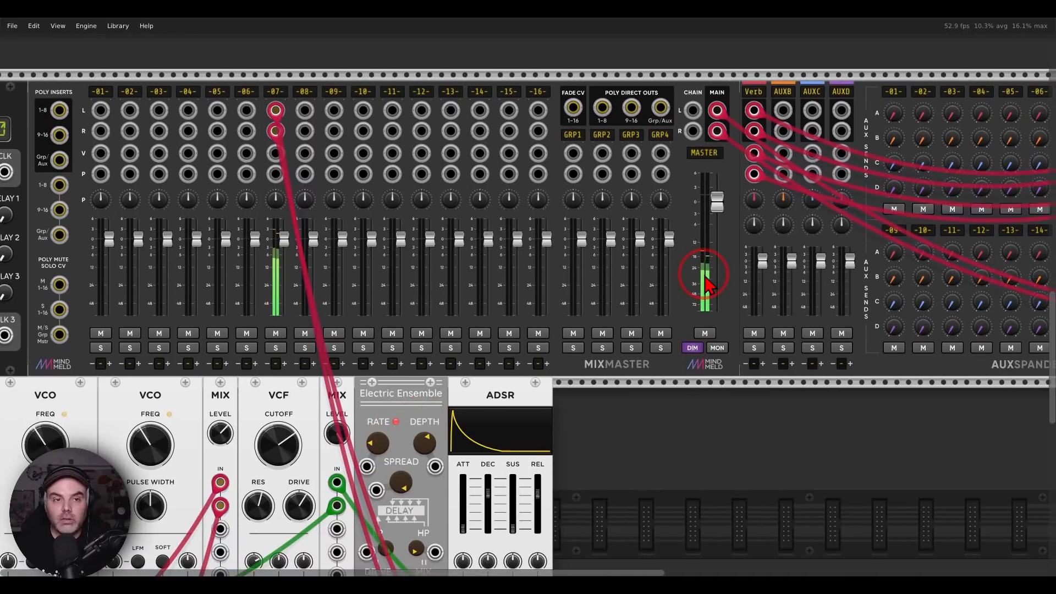
drag(884, 147, 695, 148)
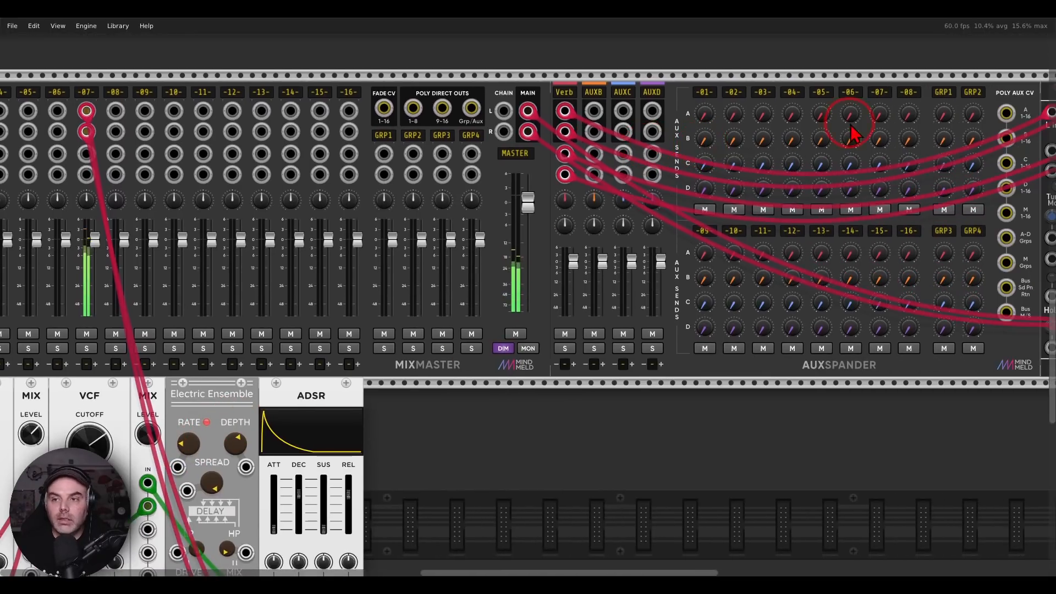
drag(882, 113, 883, 44)
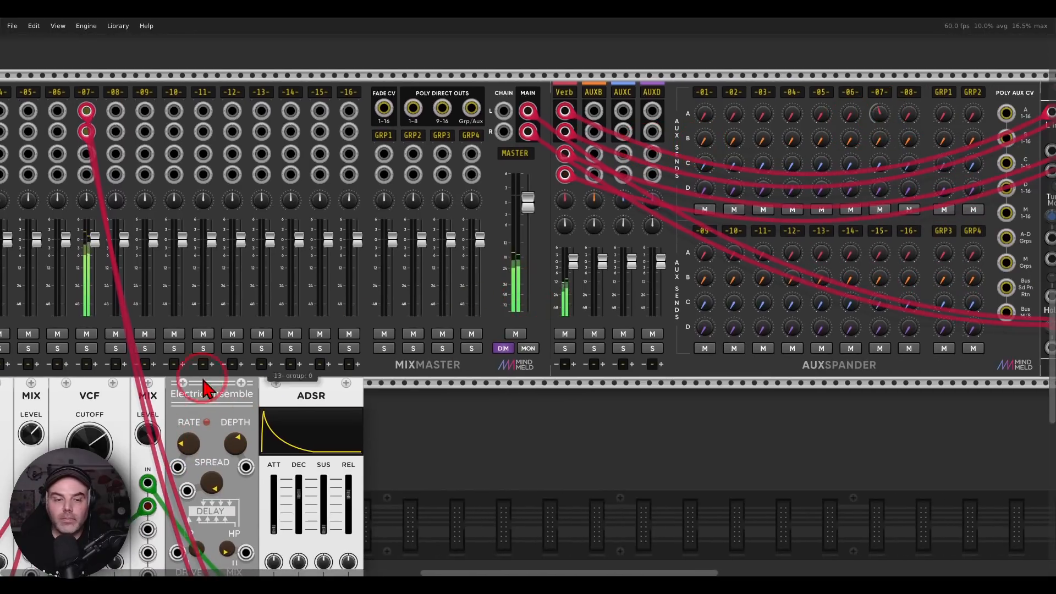
Play the A#, G and D phrase on the Twelve-Key through the Verb send
drag(166, 400, 930, 82)
click(432, 135)
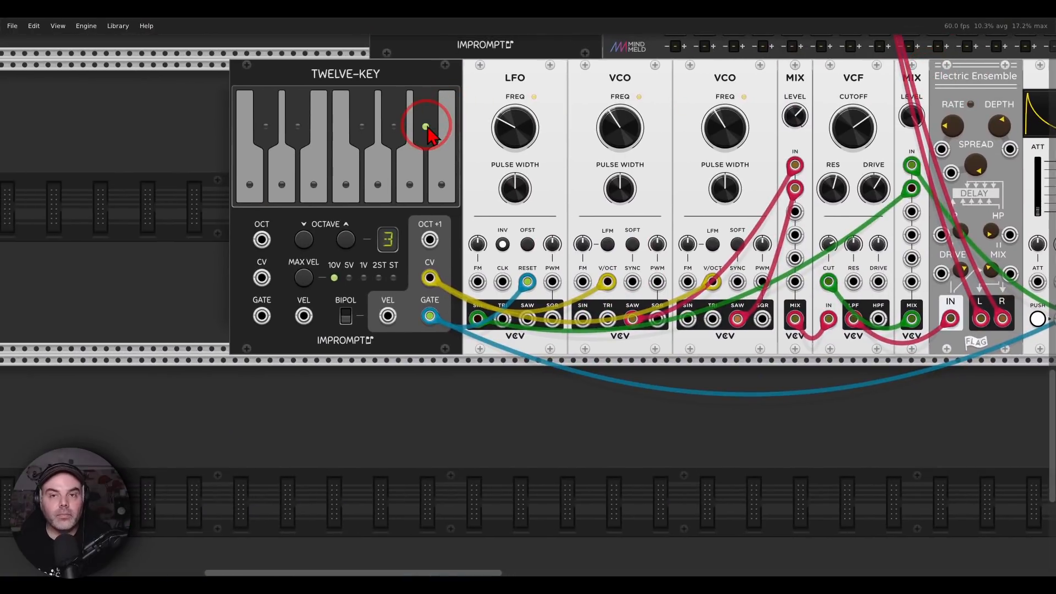
click(352, 187)
click(367, 190)
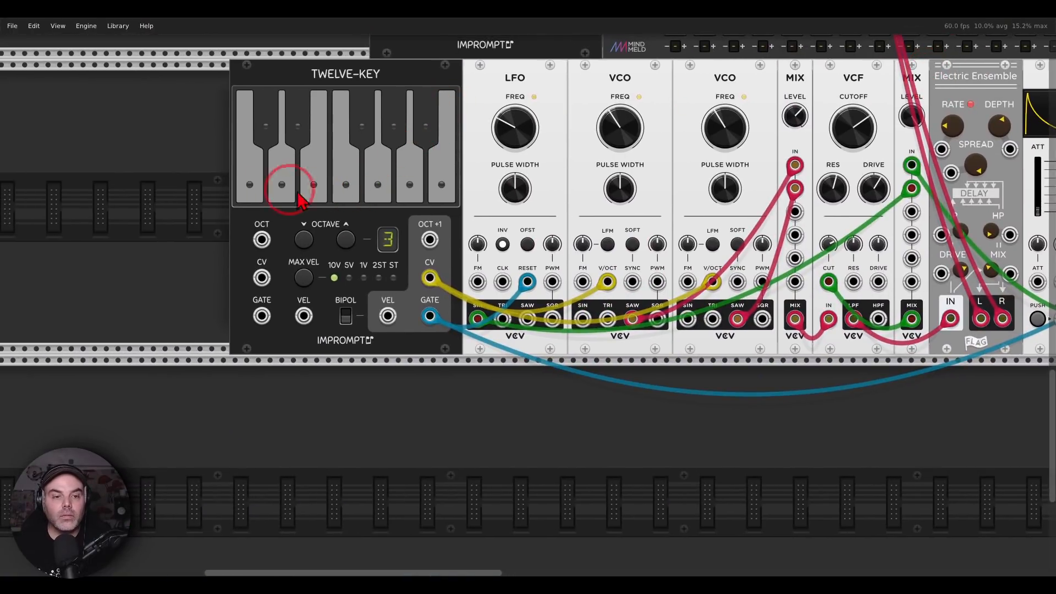
click(279, 190)
Play a longer melody across the white and black keys of the Twelve-Key, and mute MixMaster channel 7
drag(392, 220, 216, 285)
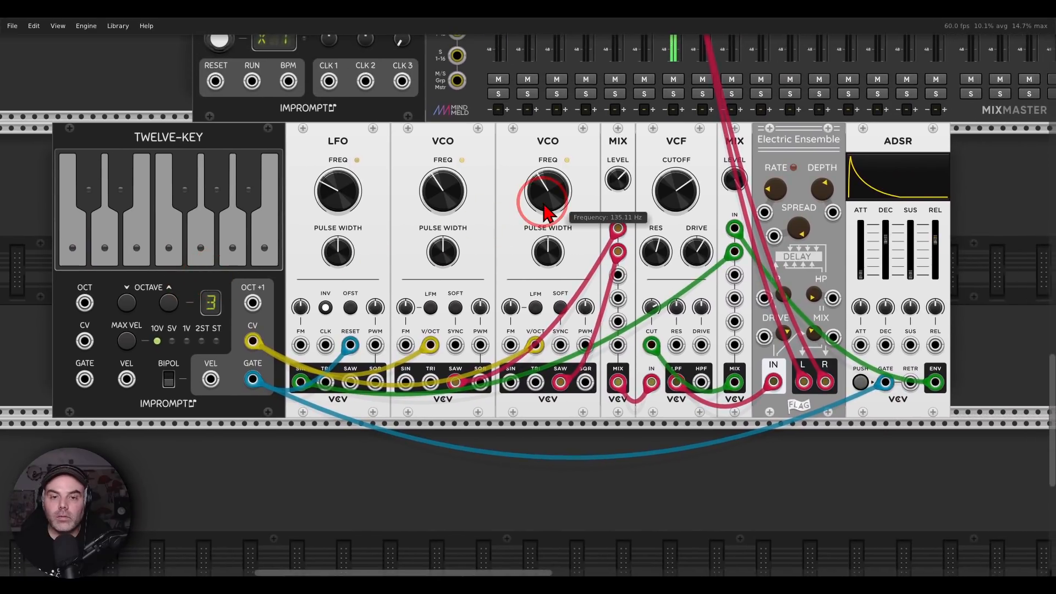
drag(527, 295, 527, 296)
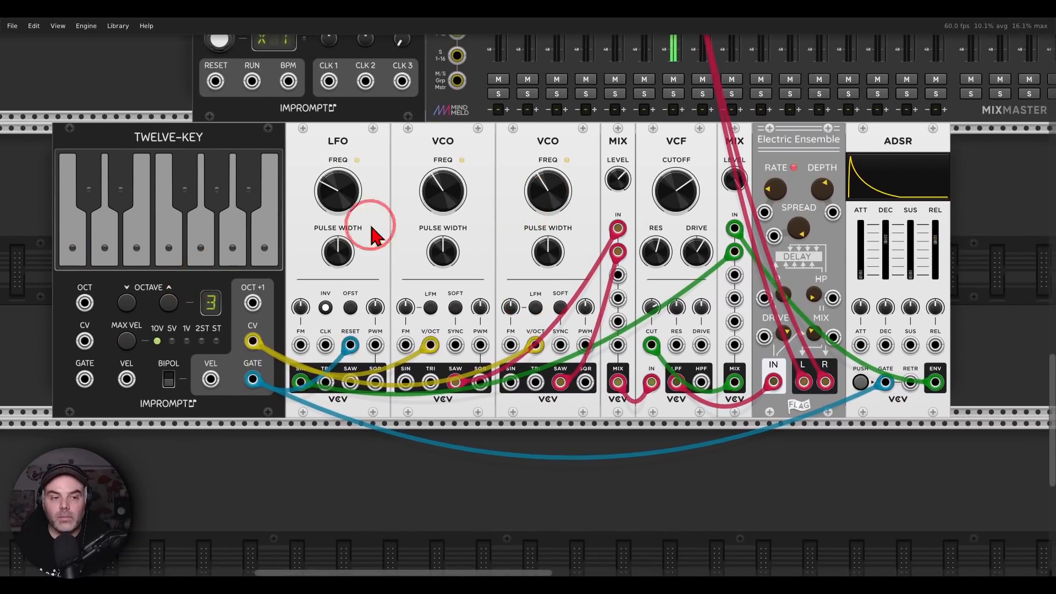
click(178, 244)
click(196, 242)
click(130, 198)
click(218, 199)
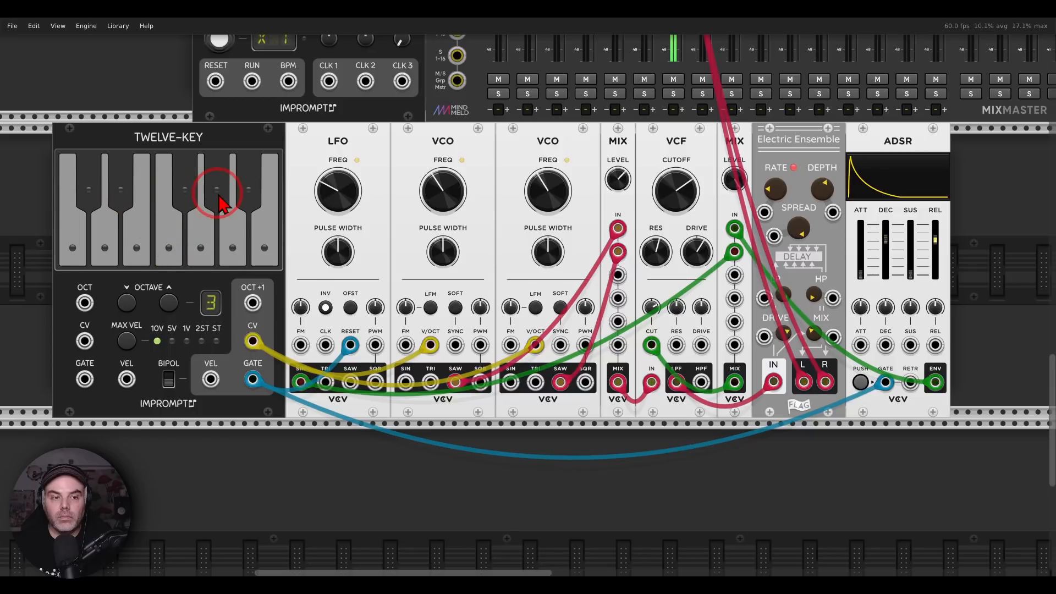
click(174, 242)
click(96, 252)
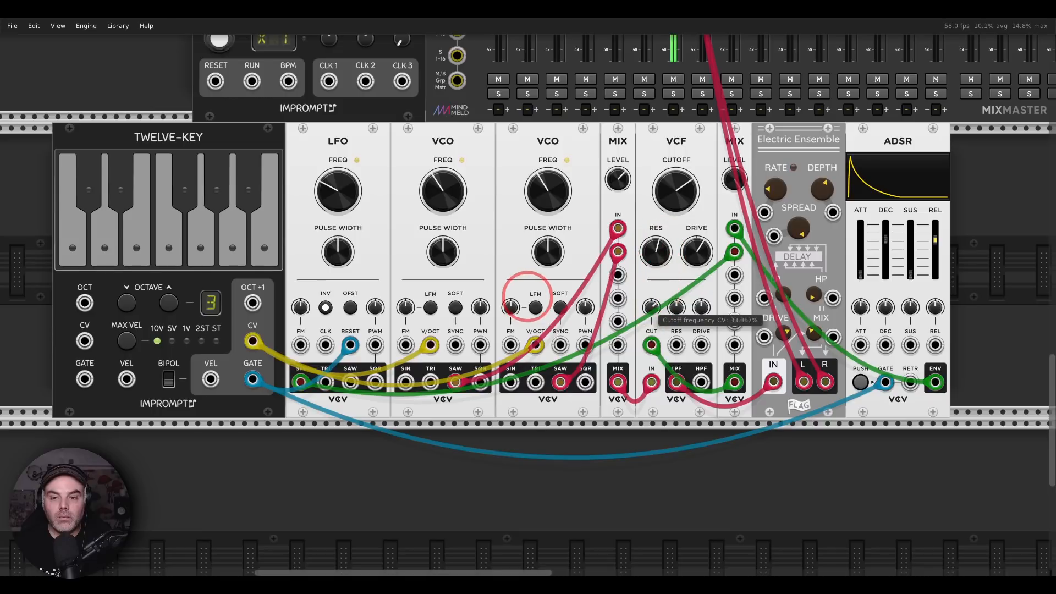
click(169, 243)
click(228, 208)
click(248, 190)
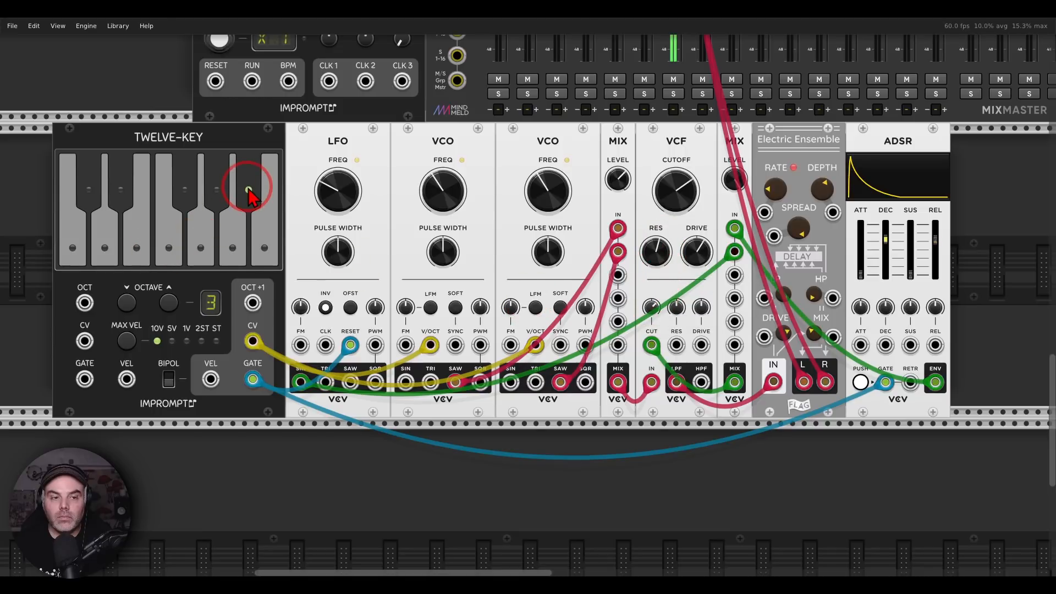
click(112, 247)
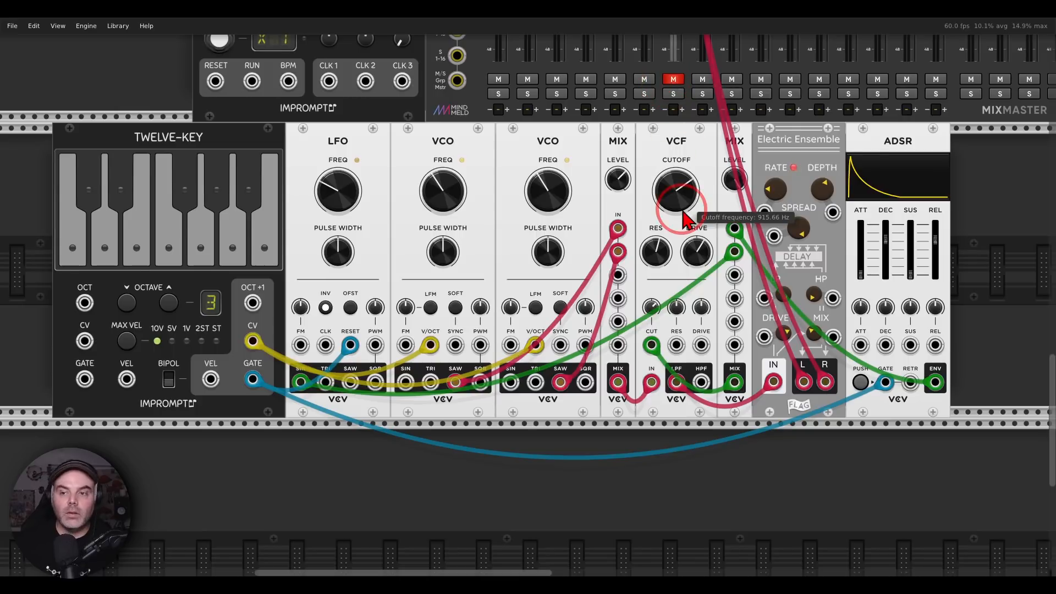
Set channel 7's Verb send on the AuxSpander back to -inf dB
scroll(684, 223, up, 5)
scroll(684, 224, right, 10)
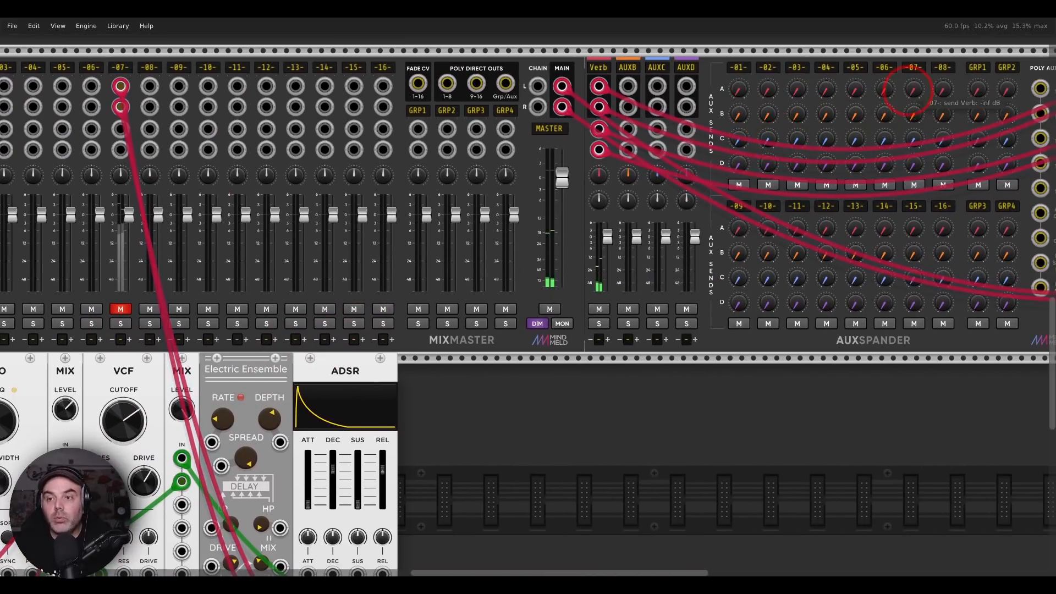
drag(314, 378, 838, 129)
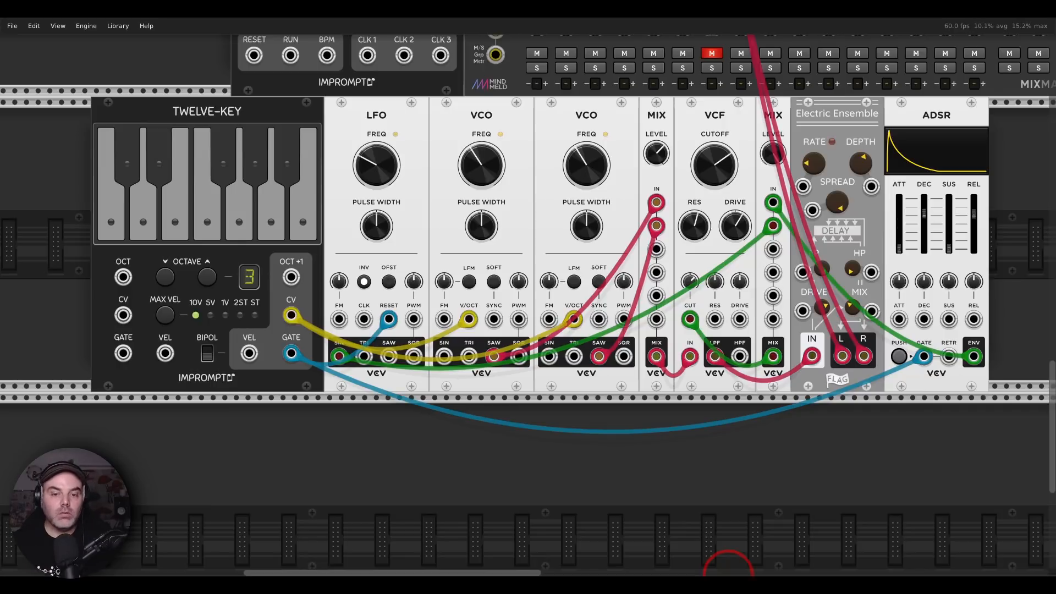
Switch to the photo viewer, advance to 8.png to read the ambient drone and panning question, and return to the rack
click(726, 582)
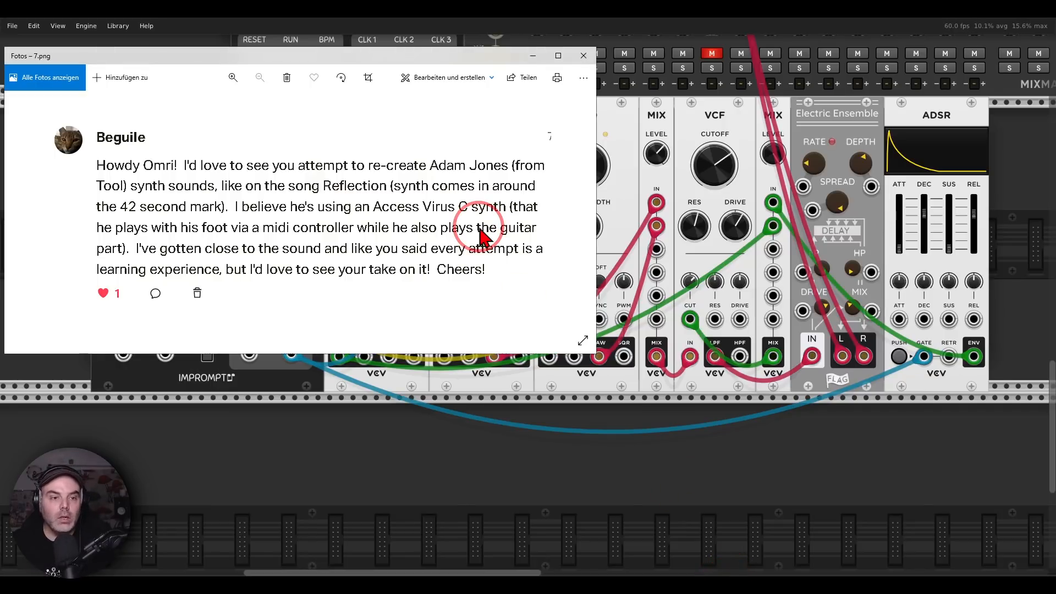
click(583, 228)
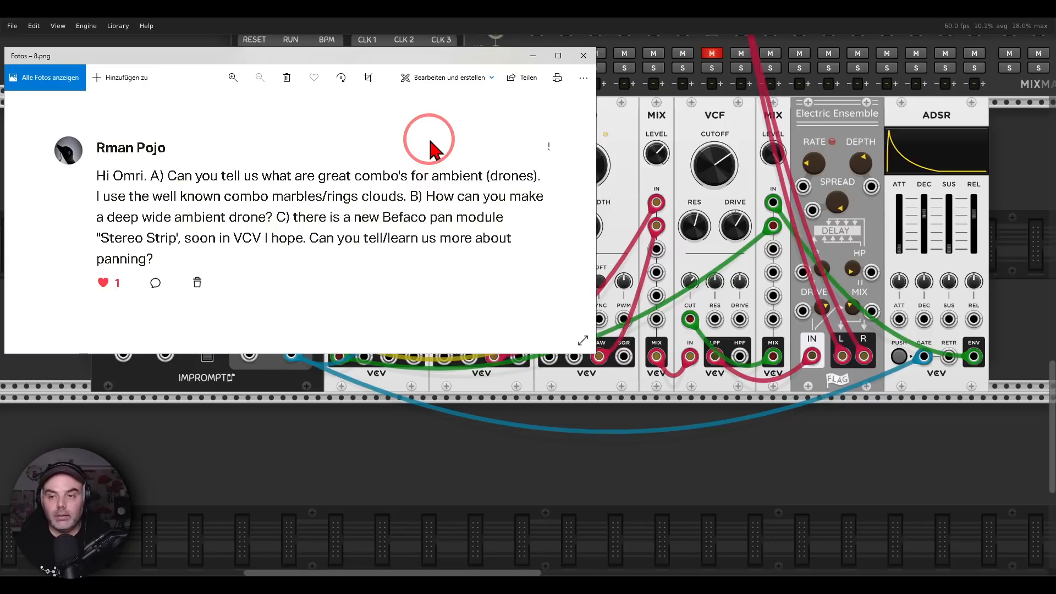
click(594, 499)
Delete all synth modules from the Twelve-Key through the ADSR, and unmute MixMaster channel 7
drag(190, 488, 926, 209)
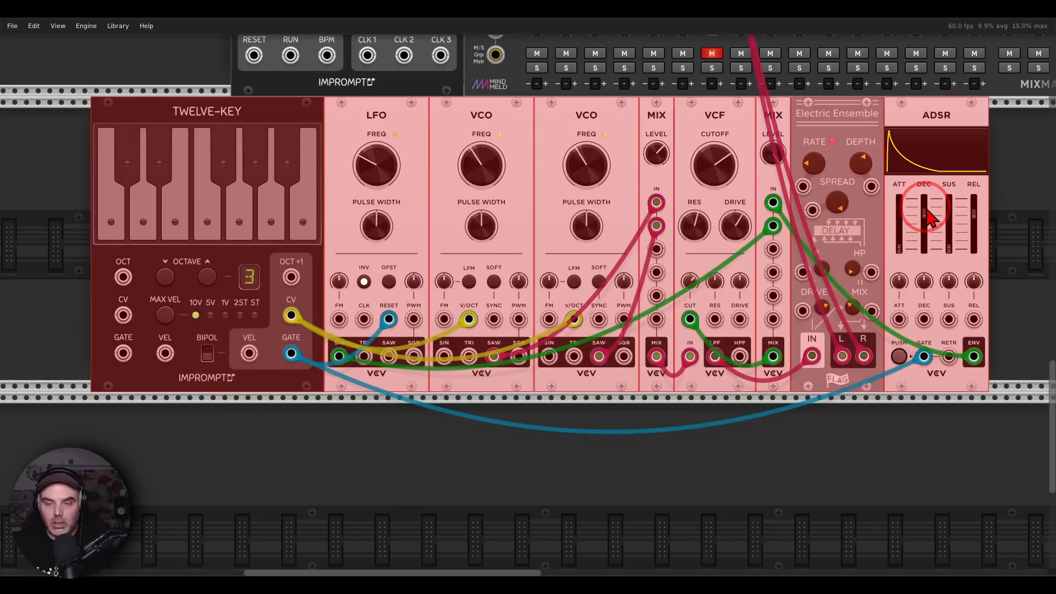
key(Delete)
click(712, 53)
Import the Drone.vcvs selection from the selections folder 0, and deselect the imported modules
click(14, 26)
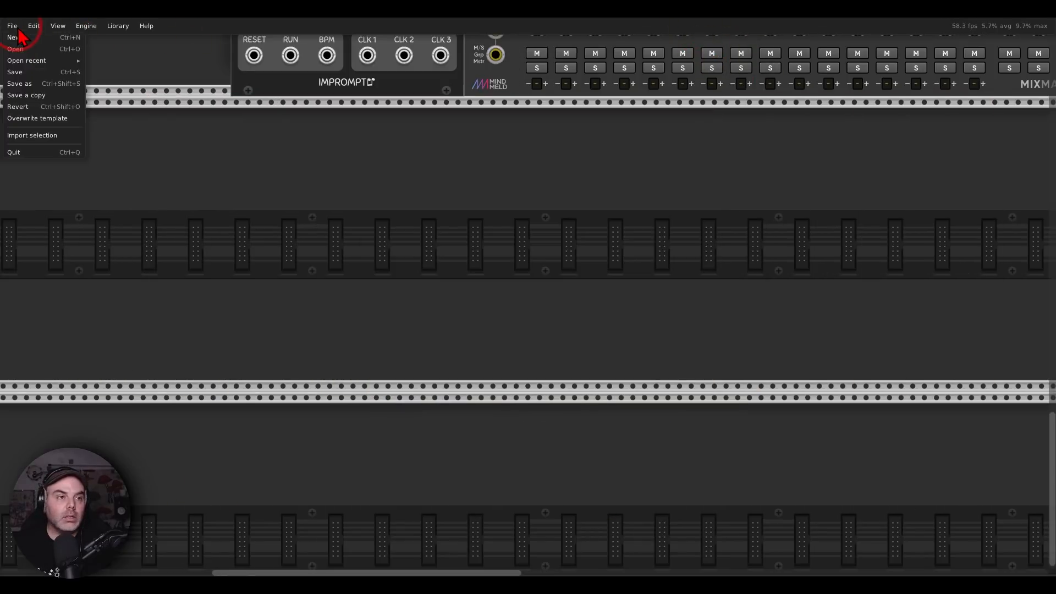
click(34, 136)
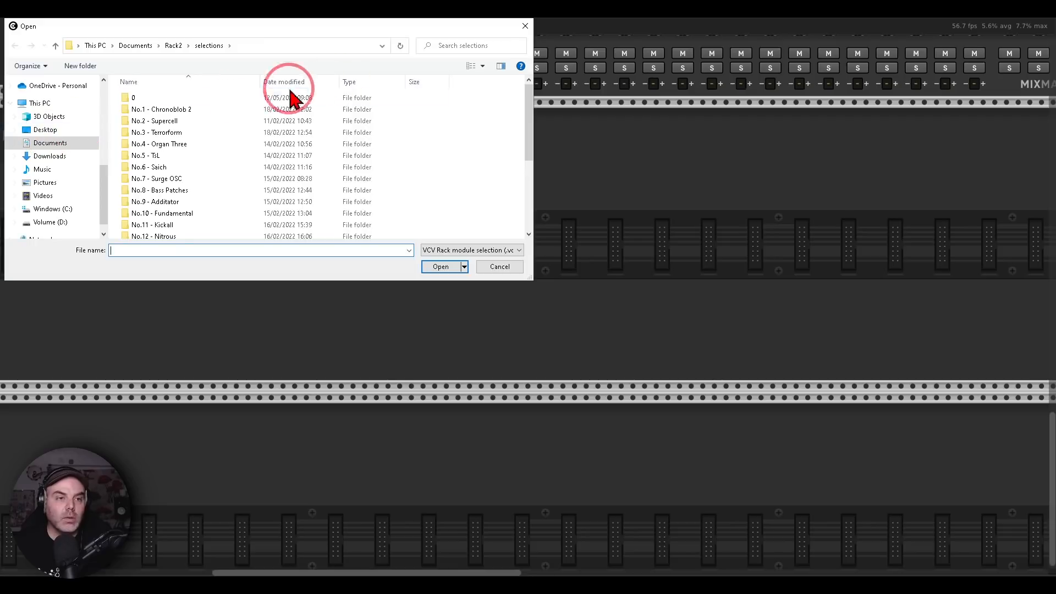
double_click(293, 98)
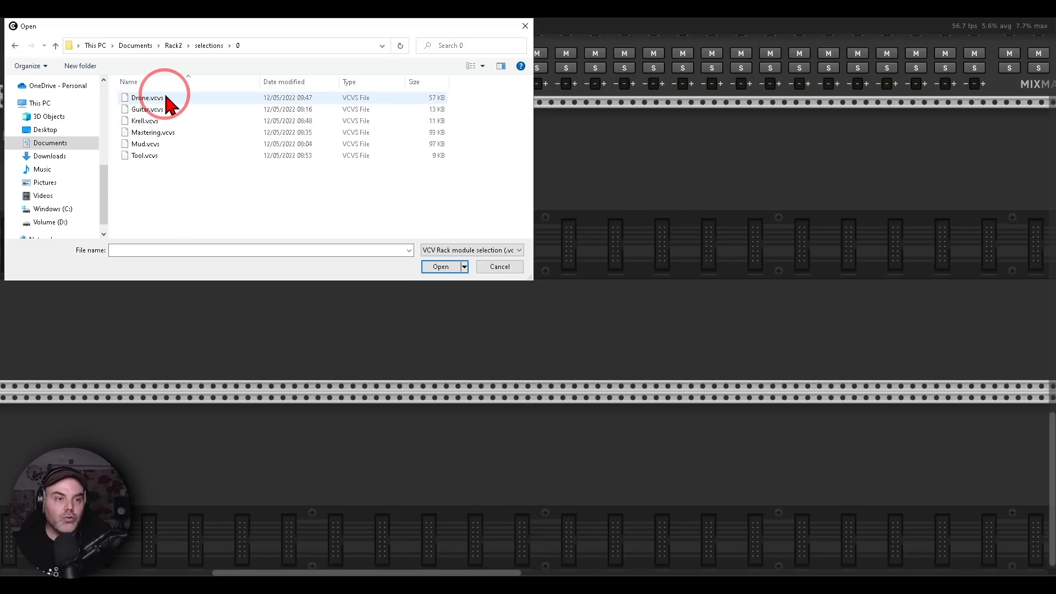
double_click(165, 101)
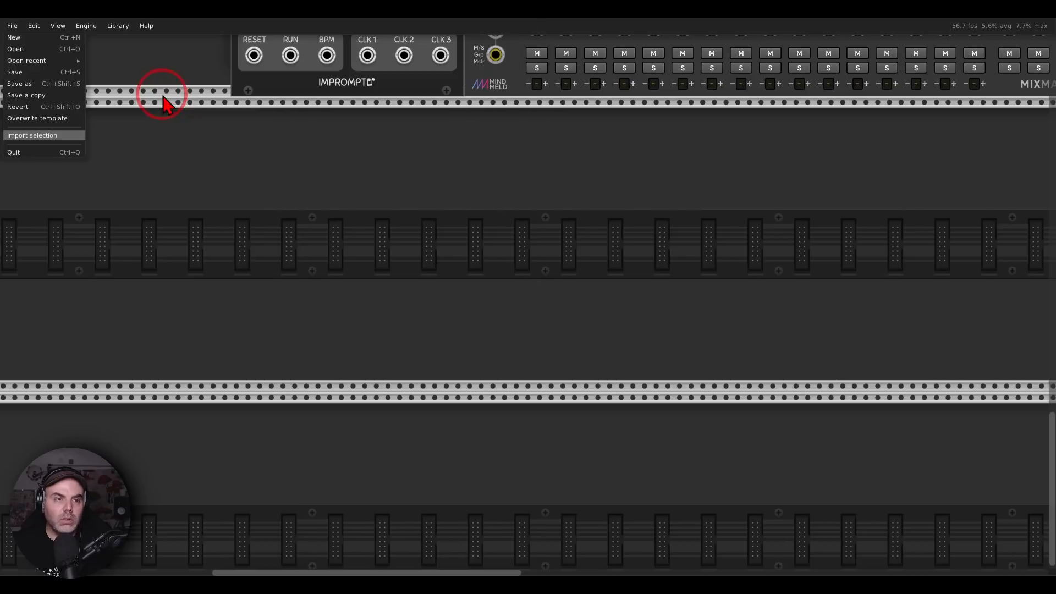
scroll(570, 242, down, 2)
scroll(567, 237, down, 2)
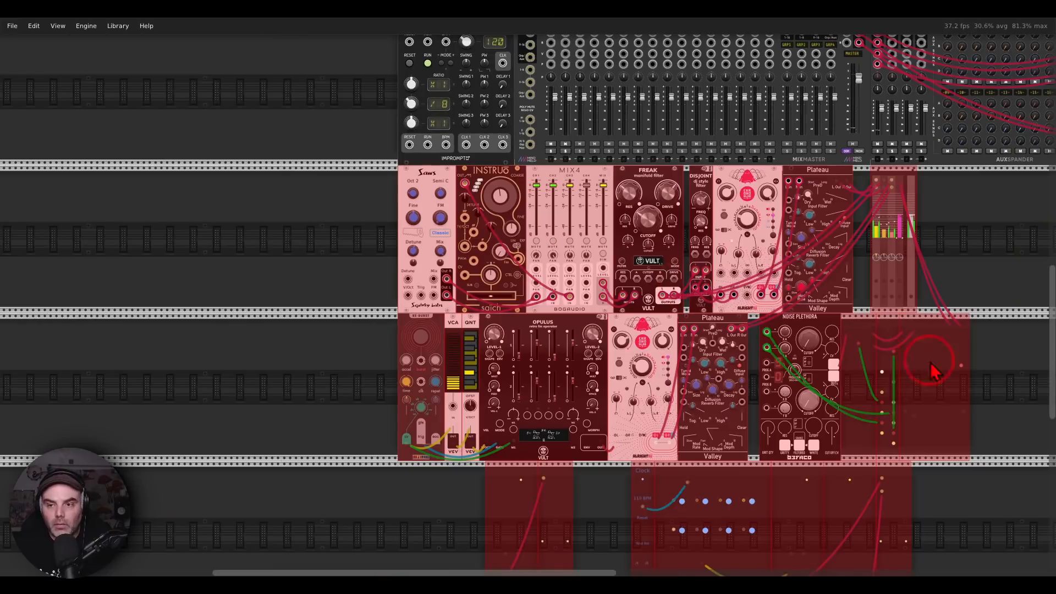
click(977, 277)
drag(976, 274, 842, 188)
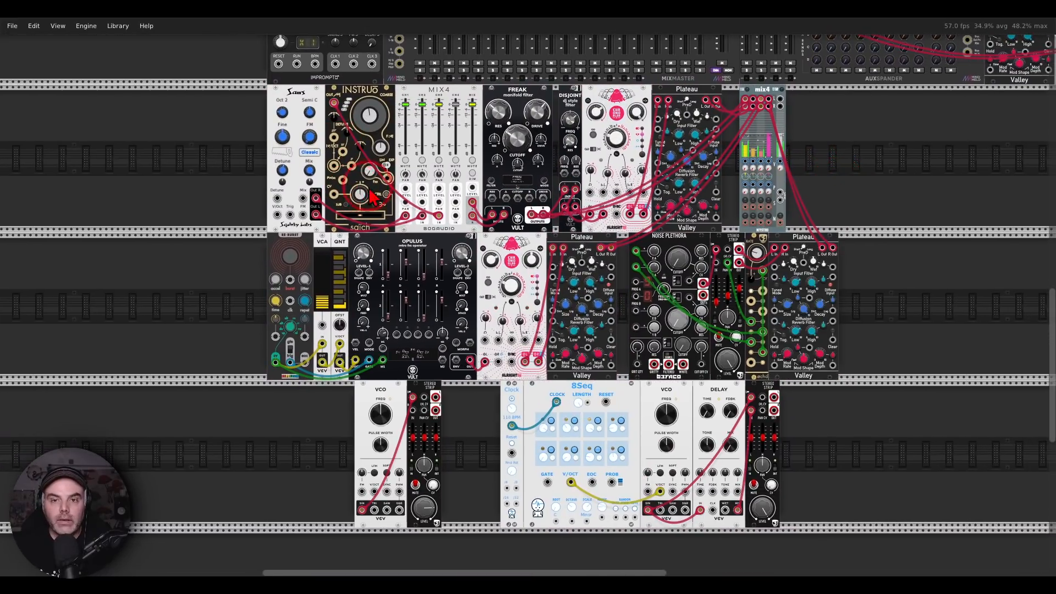
Mute the channels of the NYSTHI mix4 and patch its stereo output into MixMaster channel 15
click(440, 160)
scroll(445, 170, up, 5)
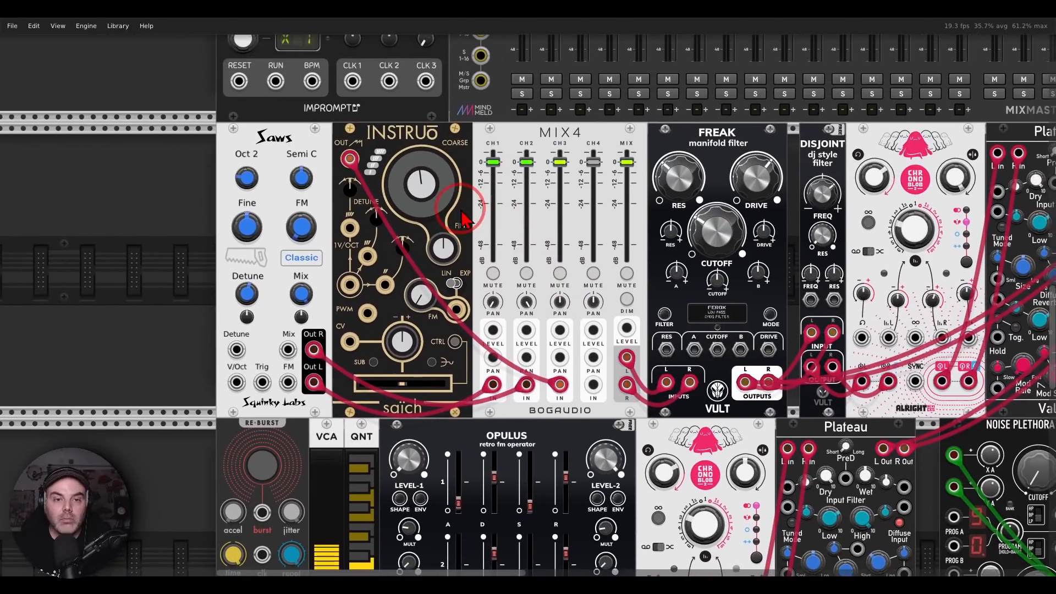
drag(461, 211, 453, 194)
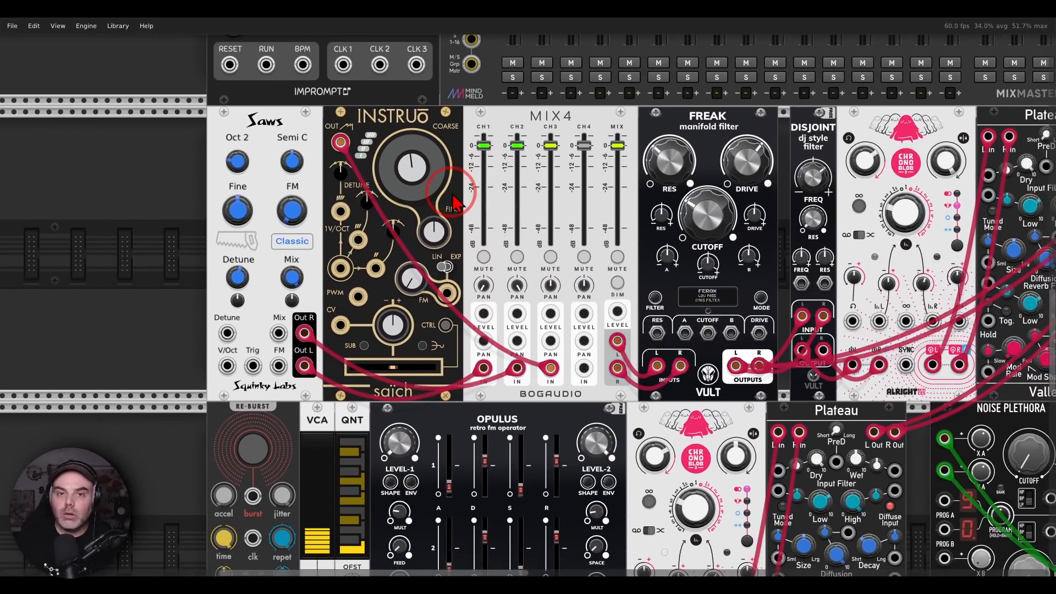
mouse_move(282, 103)
mouse_down()
mouse_move(252, 105)
mouse_move(269, 141)
mouse_move(283, 103)
mouse_up()
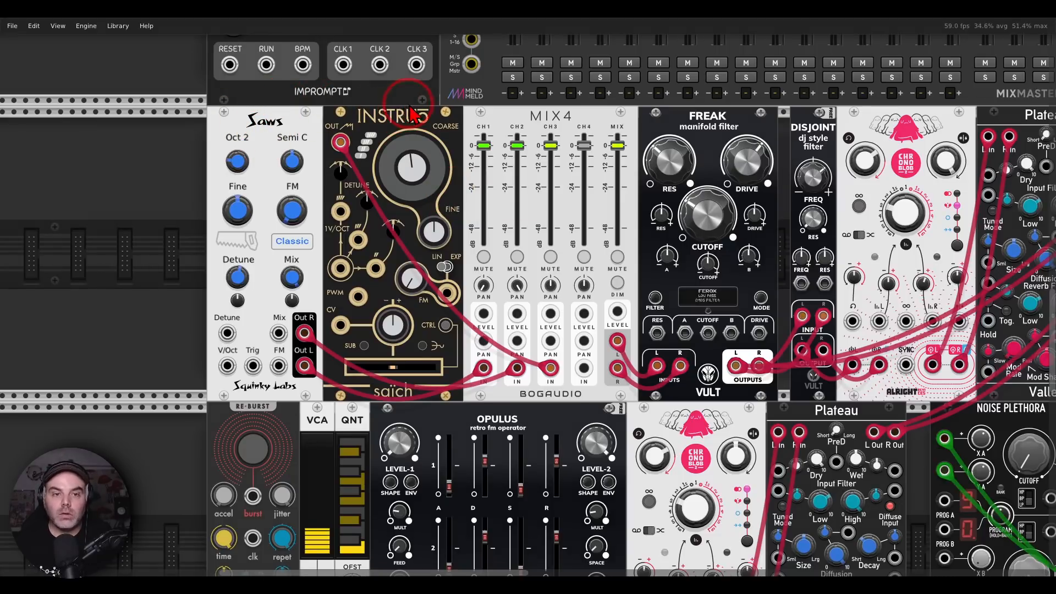
mouse_move(406, 100)
mouse_down()
mouse_move(391, 147)
mouse_move(415, 99)
mouse_move(400, 93)
mouse_up()
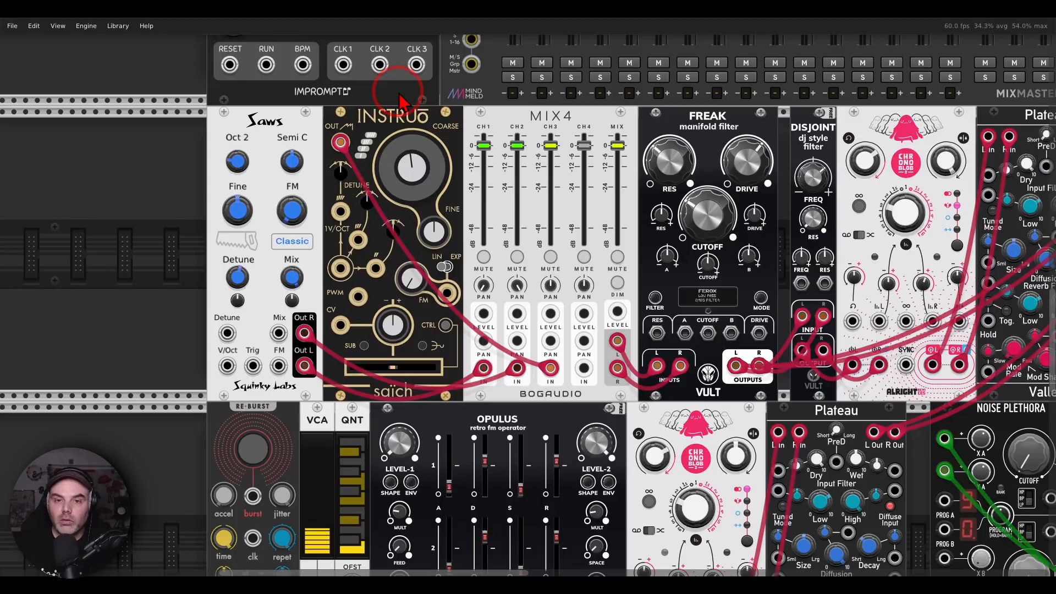
drag(654, 191, 226, 186)
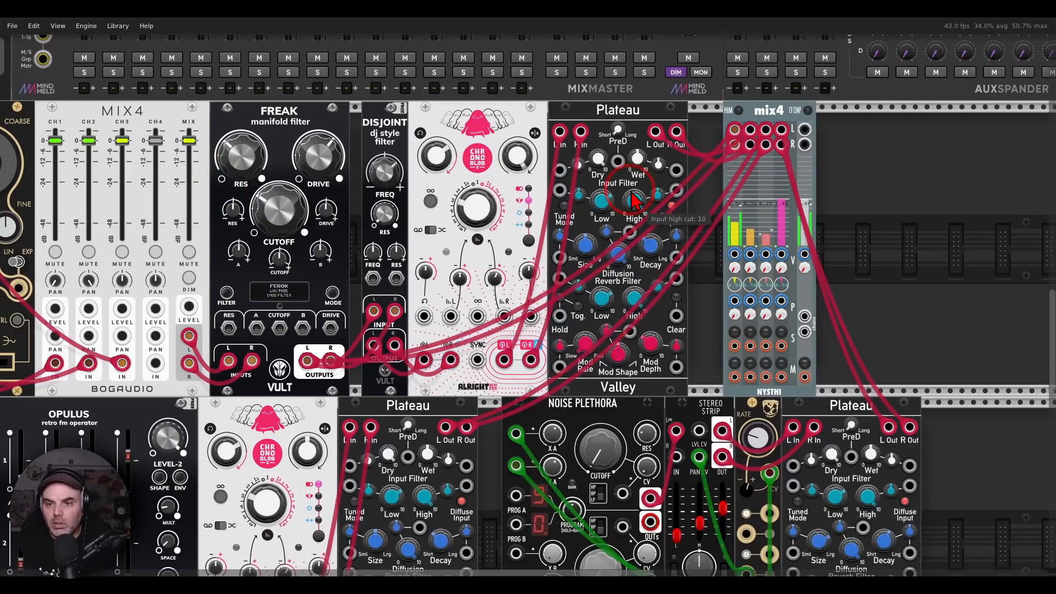
drag(768, 343, 784, 376)
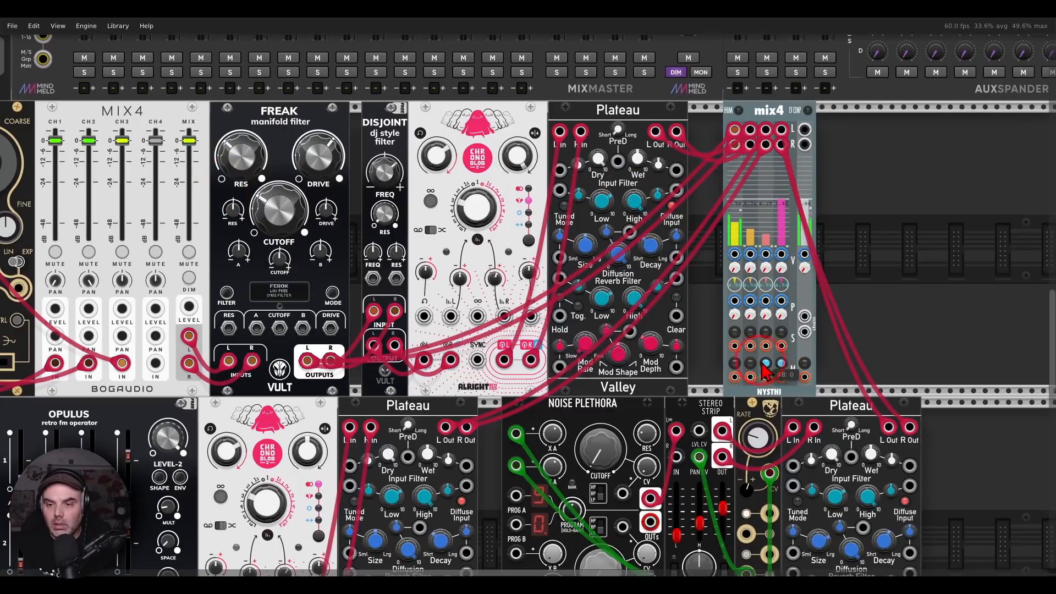
mouse_move(793, 118)
mouse_down()
mouse_move(804, 146)
mouse_move(667, 66)
mouse_move(616, 212)
mouse_move(491, 86)
mouse_move(796, 411)
mouse_move(805, 392)
mouse_up()
scroll(641, 137, up, 9)
drag(702, 427, 1041, 194)
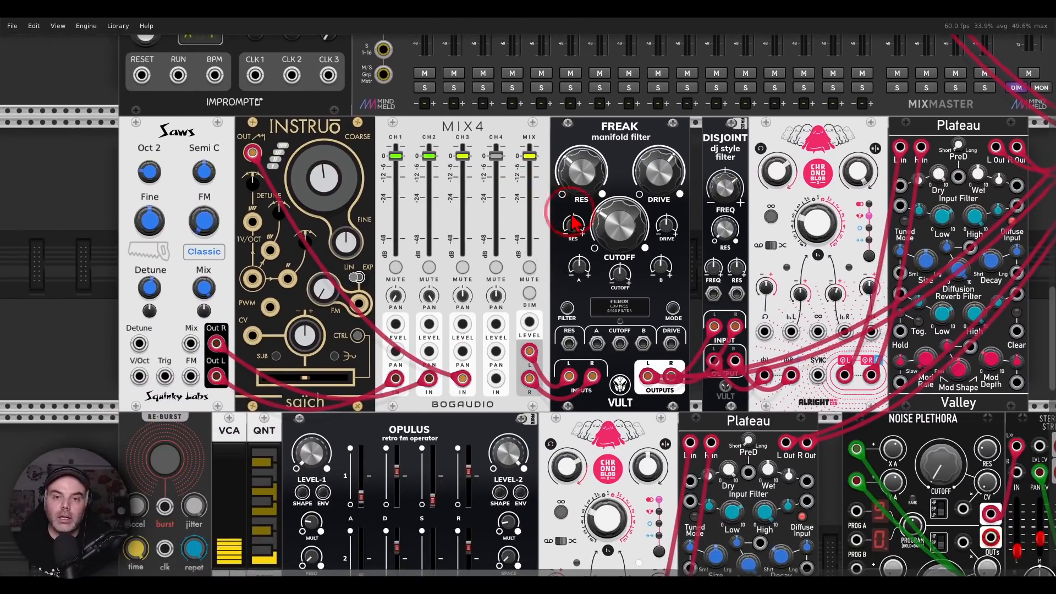
Unmute channel 1 on the NYSTHI mix4 to hear the filtered Saws and Saïch drone
mouse_move(663, 104)
mouse_down()
mouse_move(594, 160)
mouse_move(679, 122)
mouse_up()
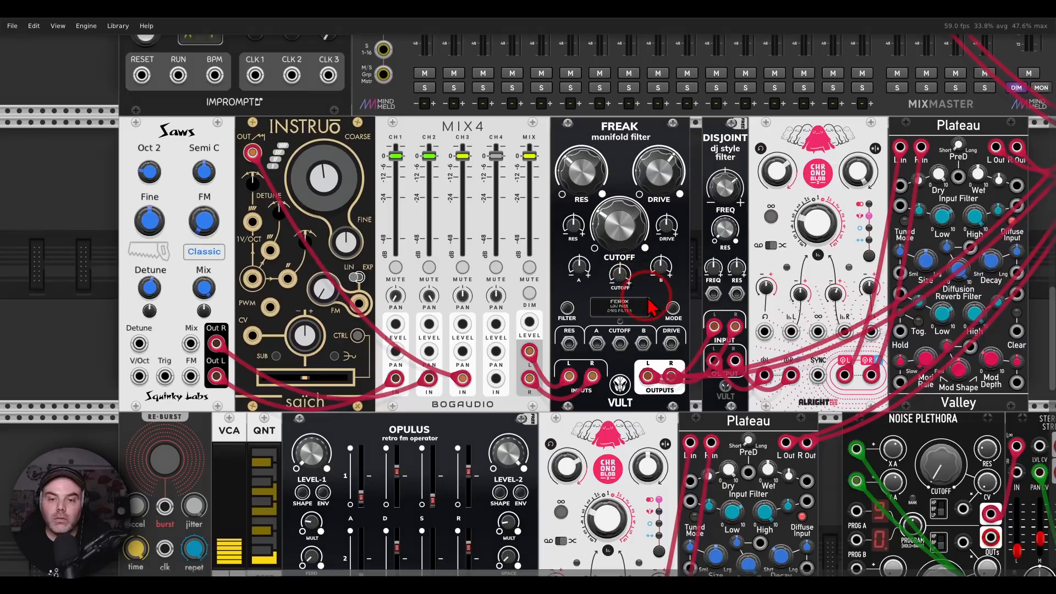
mouse_move(650, 294)
mouse_down()
mouse_move(583, 305)
mouse_move(660, 322)
mouse_up()
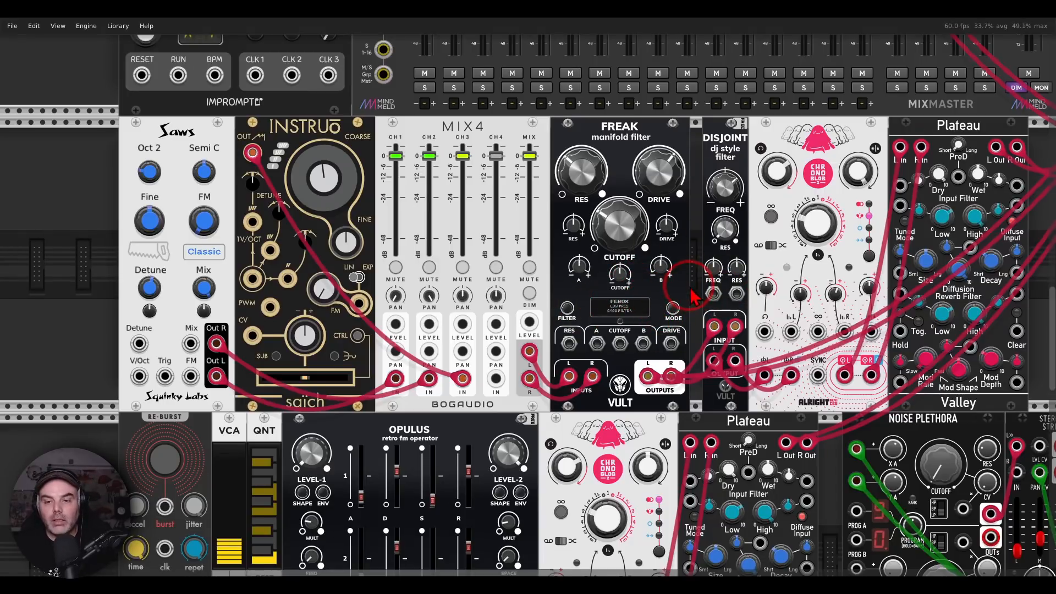
drag(695, 282, 431, 314)
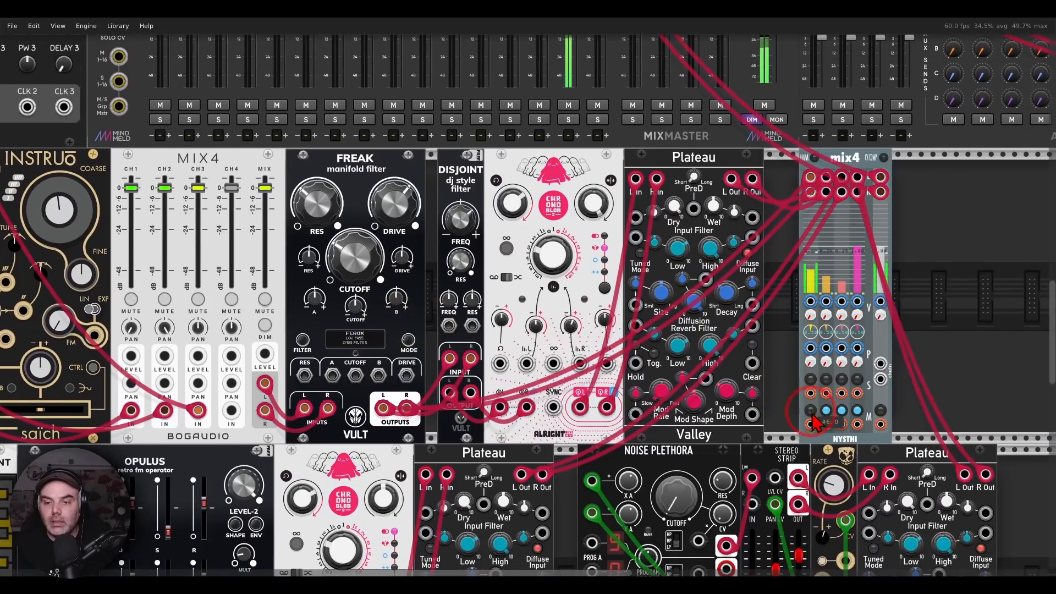
Lower the Freak filter's cutoff to 0.273
drag(432, 226, 750, 187)
drag(676, 214, 677, 253)
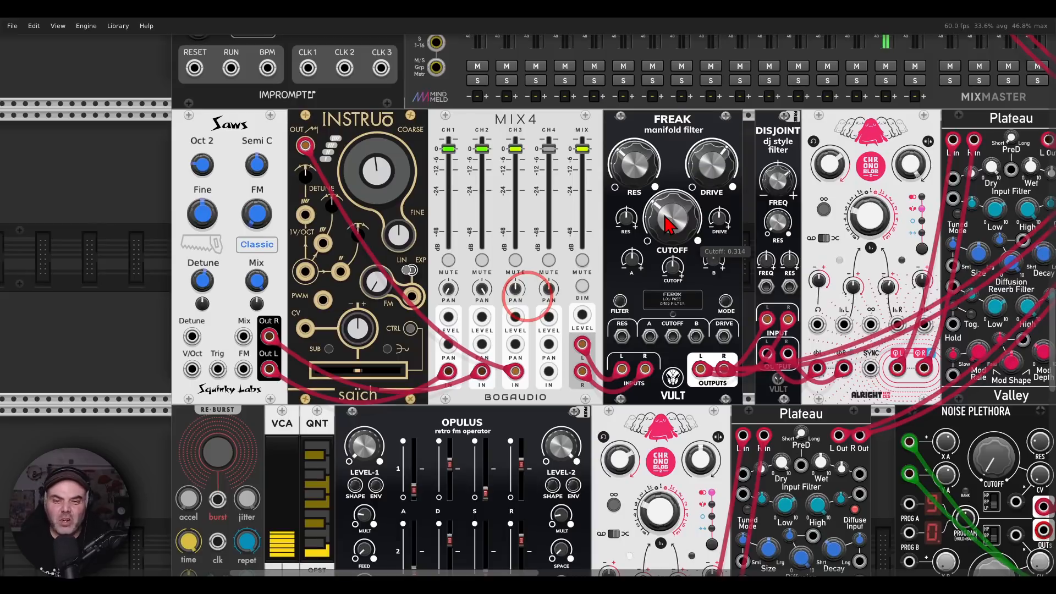
drag(669, 224, 670, 230)
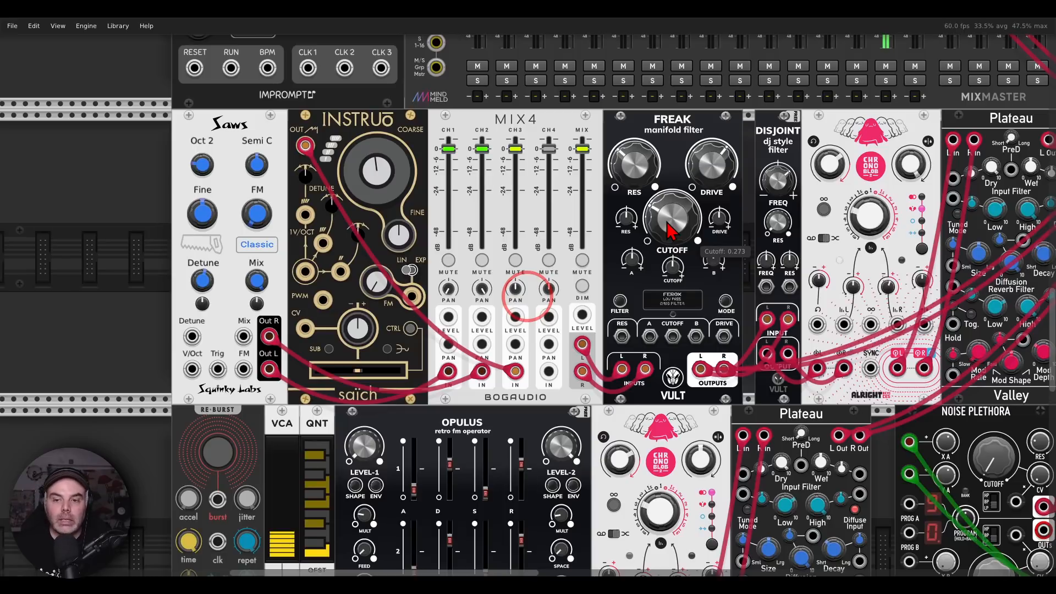
Unmute channel 2 on the NYSTHI mix4 and set the Freak filter's cutoff to 0.366
drag(741, 205, 650, 188)
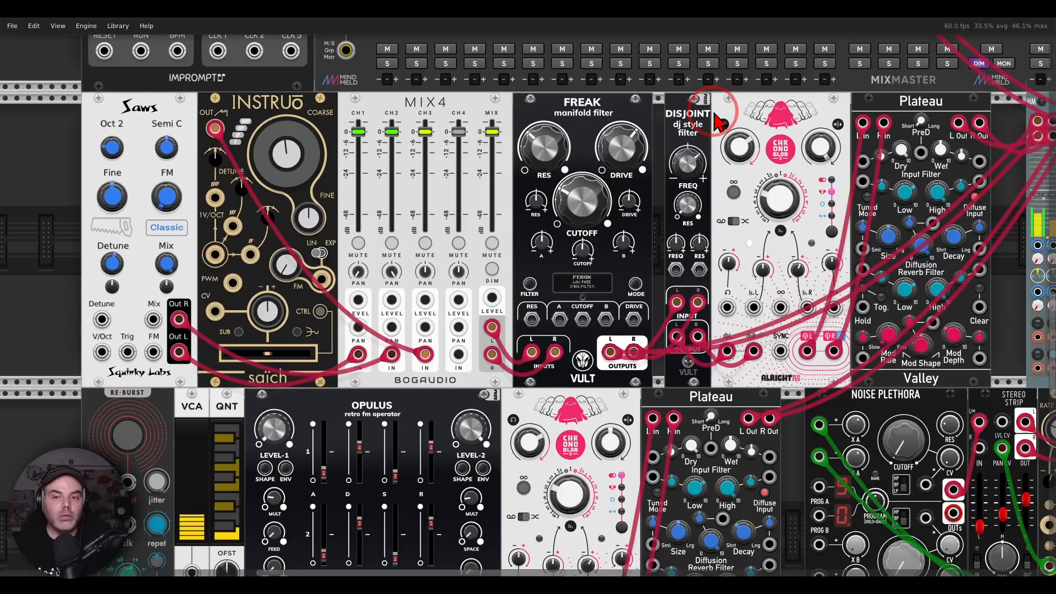
drag(917, 259, 739, 246)
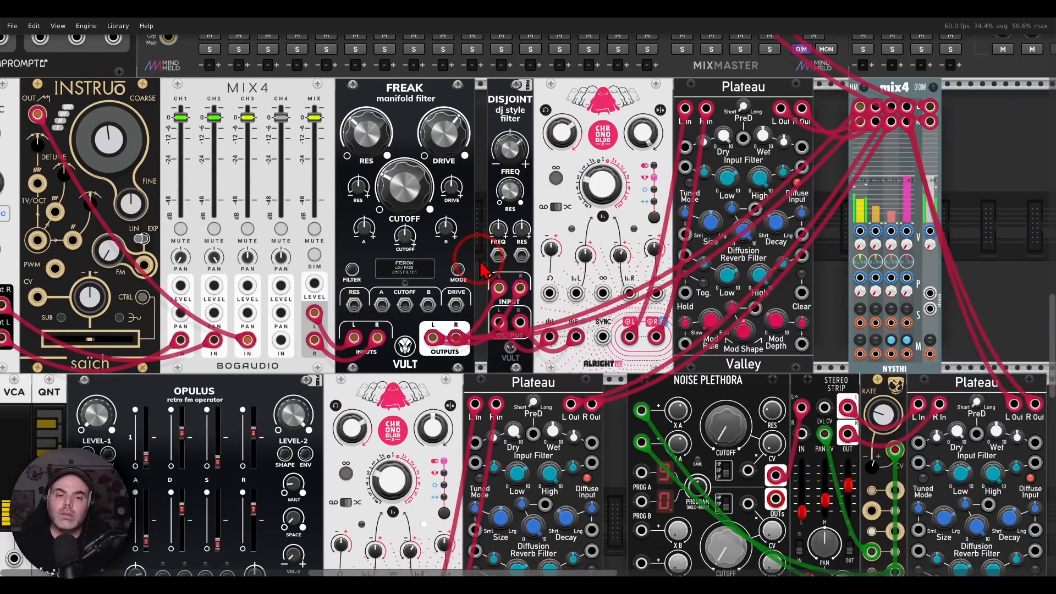
mouse_move(402, 199)
mouse_down()
mouse_move(403, 159)
mouse_move(403, 186)
mouse_up()
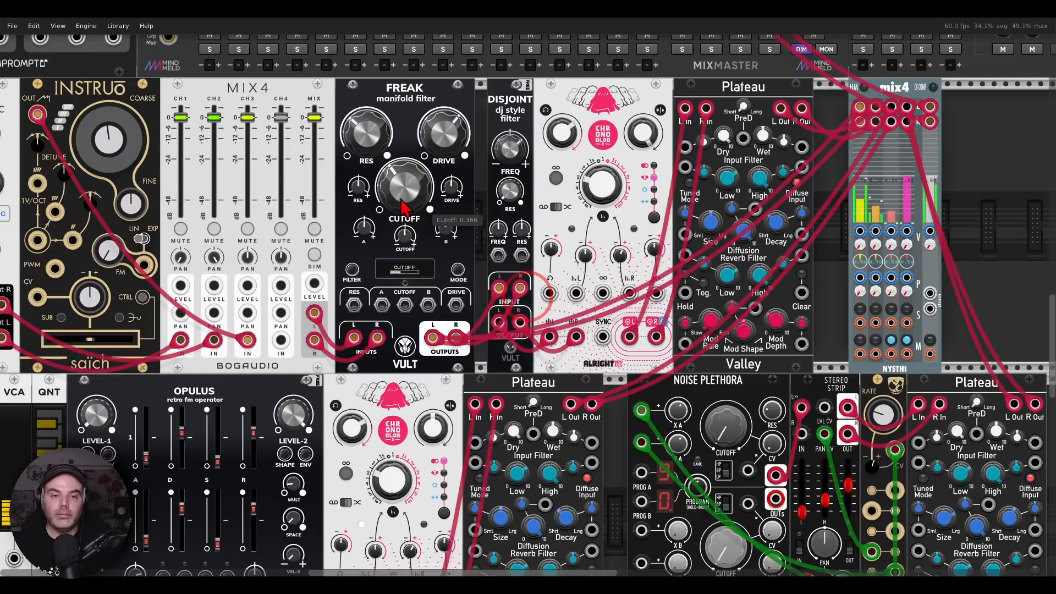
drag(412, 247, 758, 43)
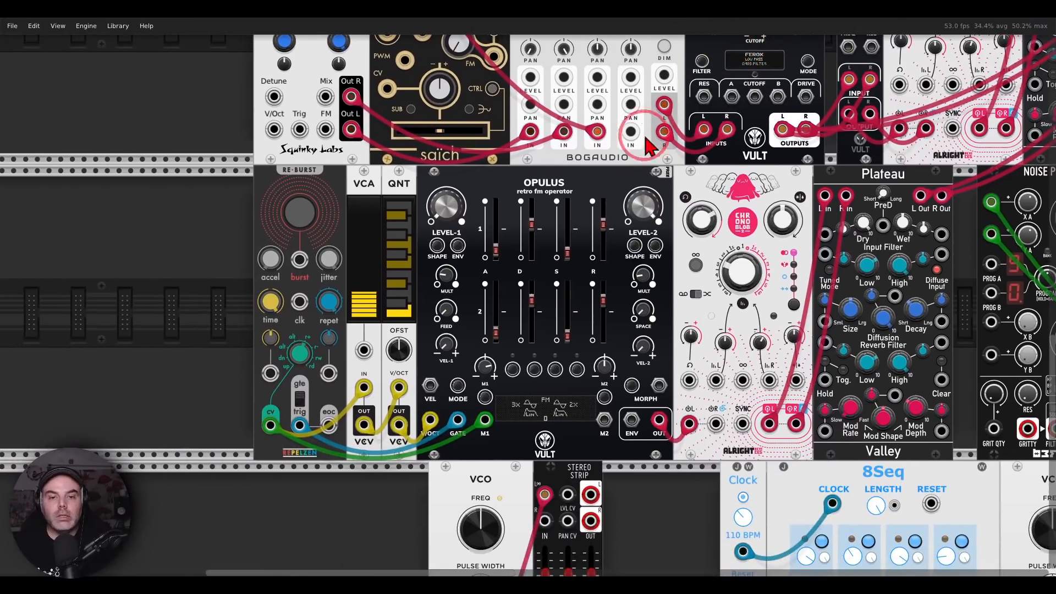
Trigger a manual burst on the RE-BURST module that plays the Opulus voice through the quantizer
drag(643, 181, 594, 159)
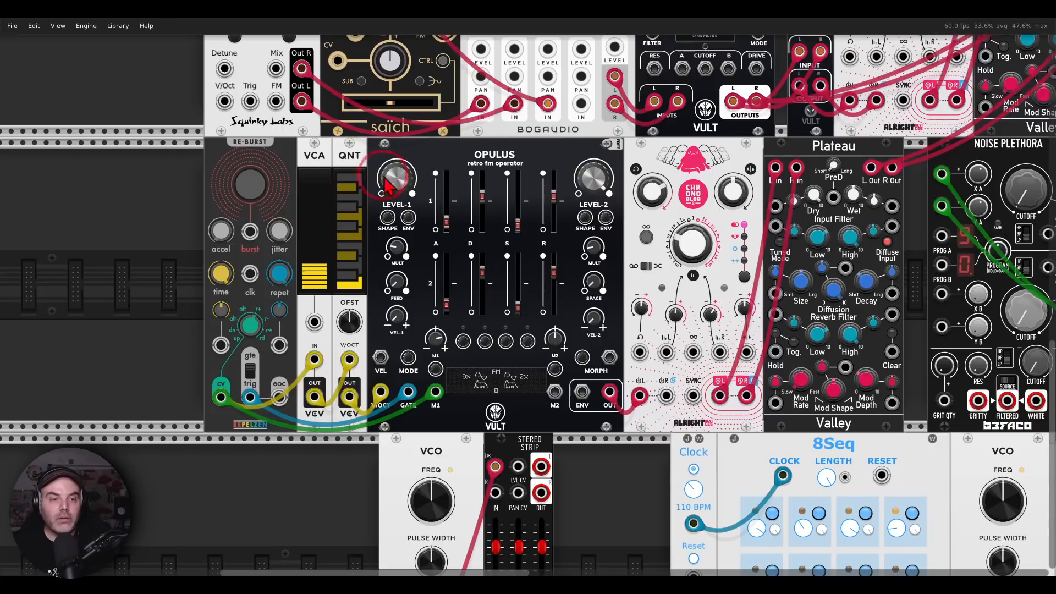
mouse_move(268, 217)
mouse_down()
mouse_move(264, 253)
mouse_move(295, 256)
mouse_move(303, 230)
mouse_move(292, 211)
mouse_up()
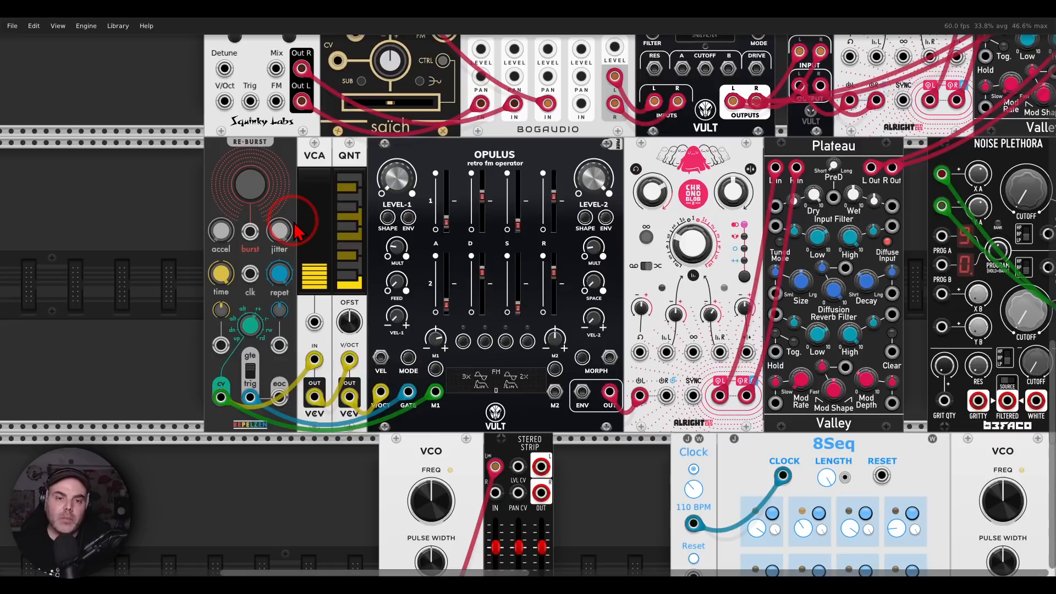
mouse_move(536, 134)
mouse_down()
mouse_move(499, 129)
mouse_move(550, 186)
mouse_move(531, 119)
mouse_up()
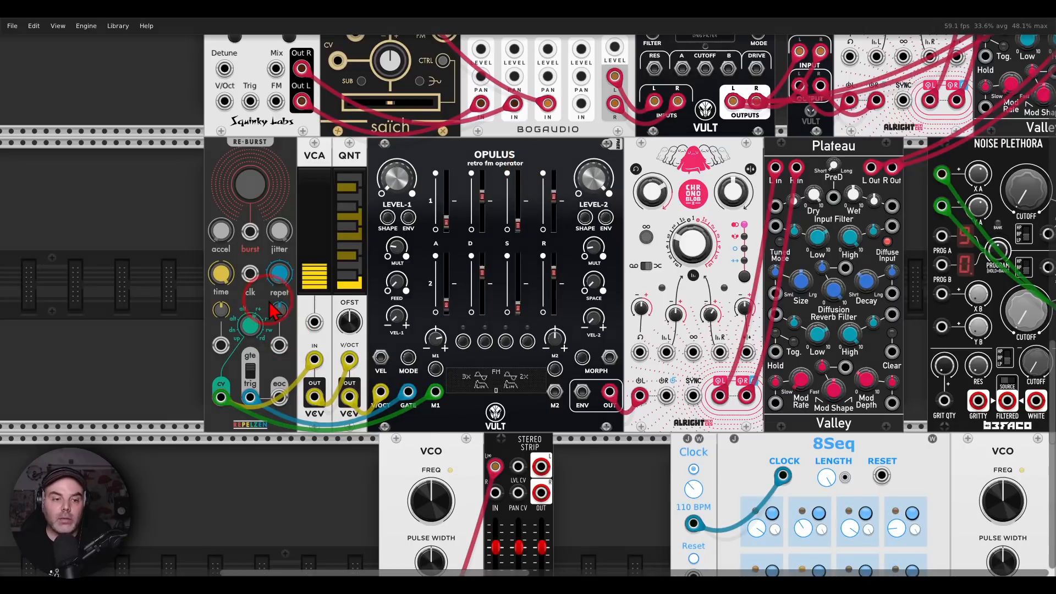
mouse_move(270, 302)
mouse_down()
mouse_move(237, 308)
mouse_move(250, 358)
mouse_move(295, 330)
mouse_move(278, 311)
mouse_up()
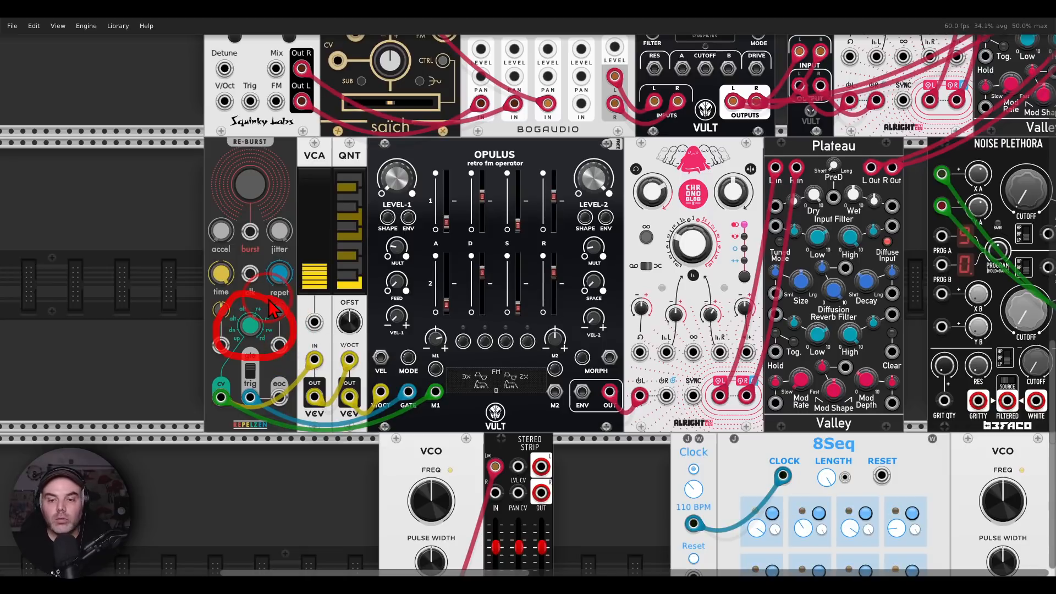
mouse_move(905, 107)
mouse_down()
mouse_move(641, 231)
mouse_move(680, 220)
mouse_up()
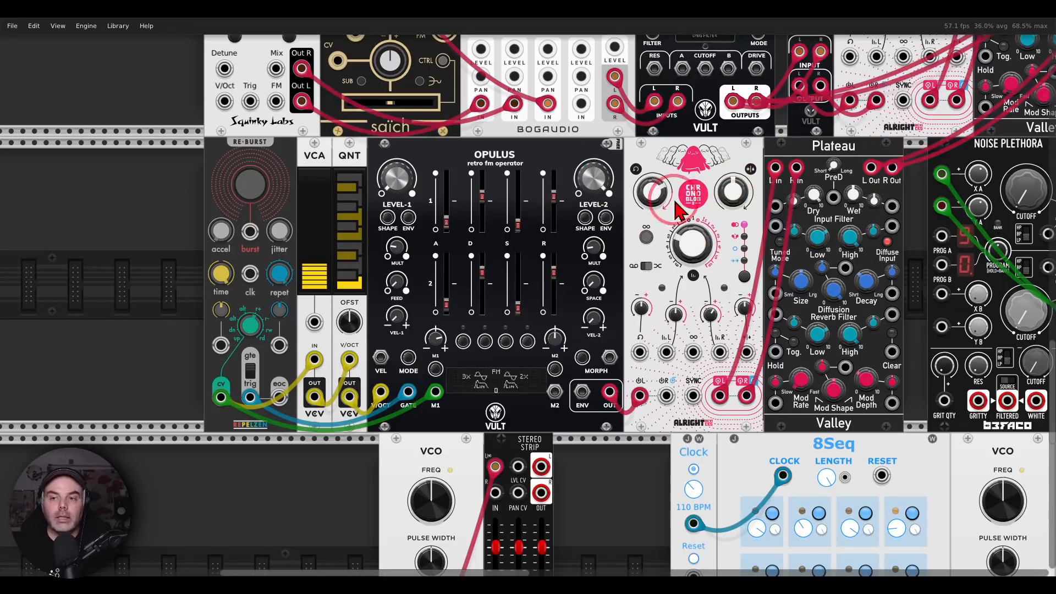
click(245, 195)
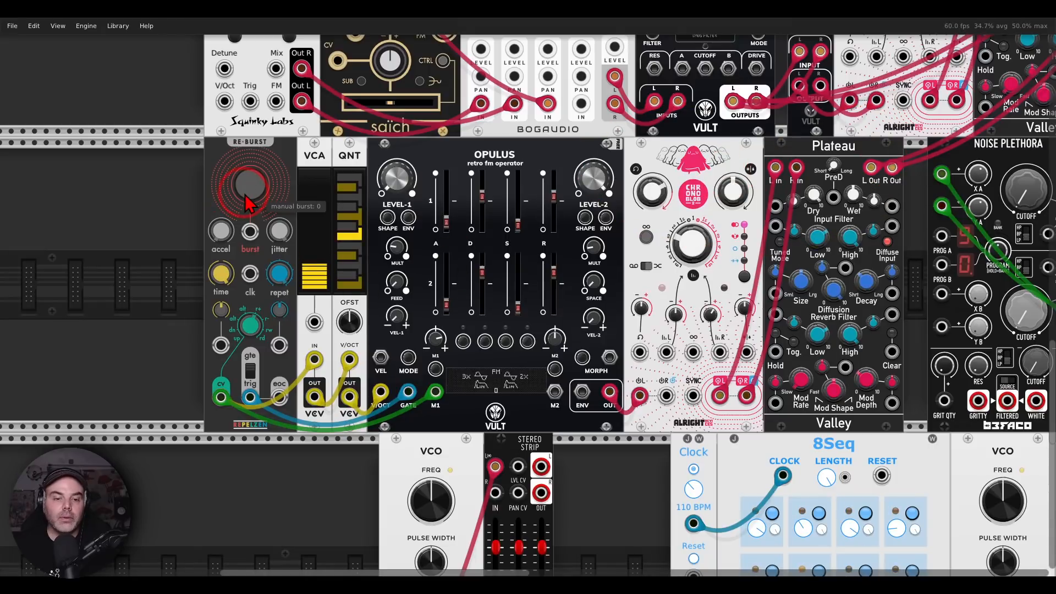
Unmute channel 3 on the NYSTHI mix4 to hear the Opulus voice
scroll(700, 146, right, 10)
scroll(701, 146, up, 3)
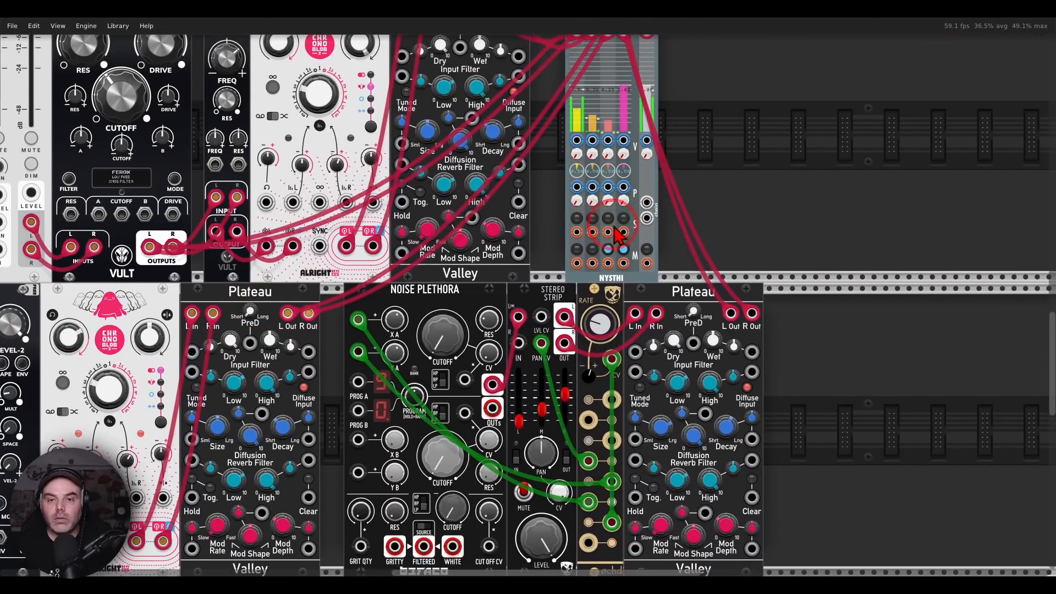
click(607, 249)
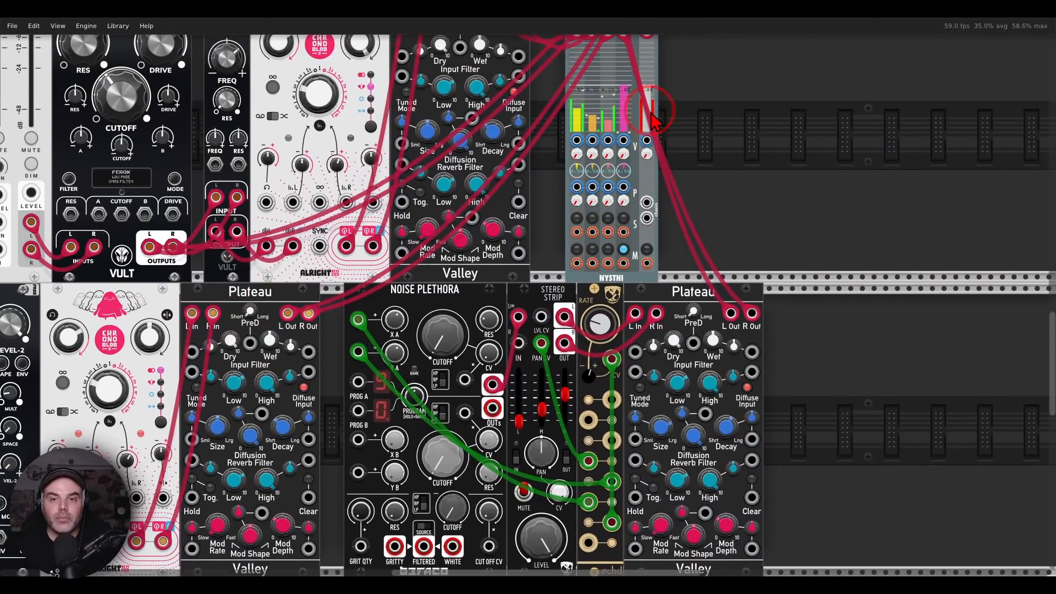
Adjust the Opulus Level-2 and the wet level of the Plateau reverb in its chain
scroll(794, 354, up, 10)
scroll(794, 355, left, 8)
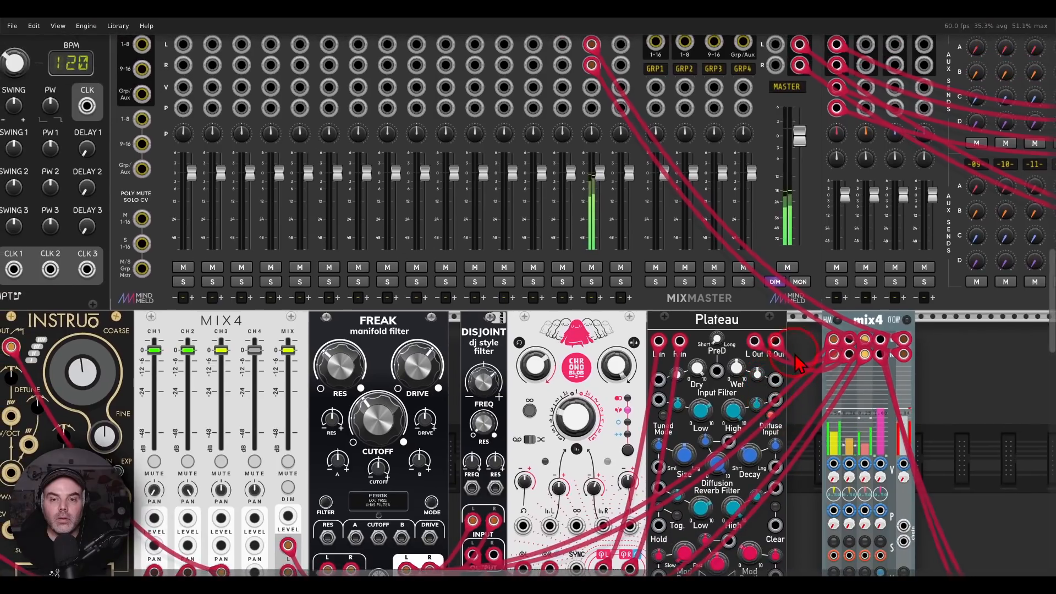
scroll(808, 359, down, 5)
scroll(808, 358, right, 5)
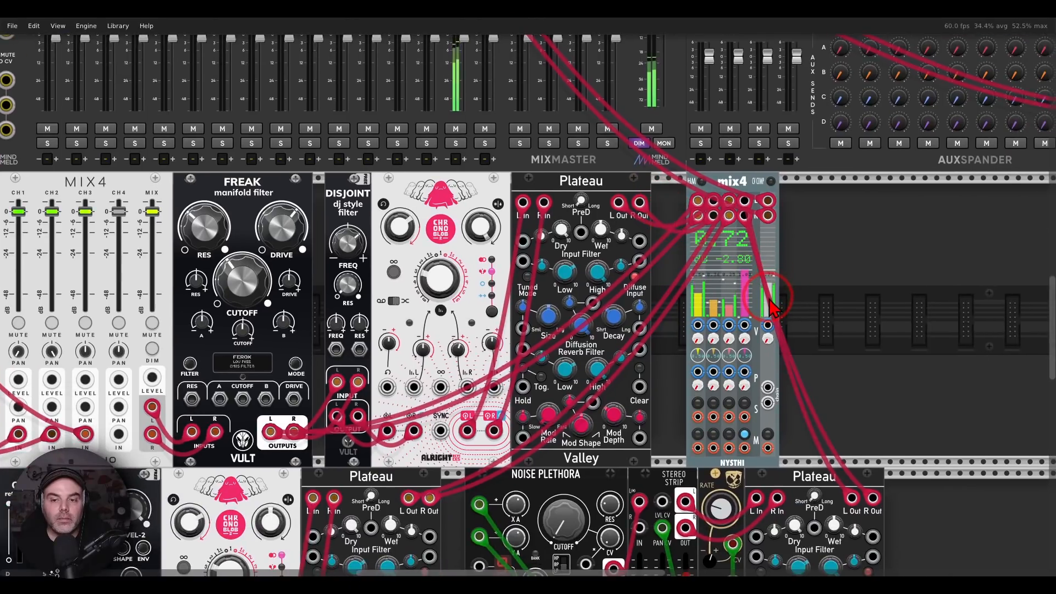
scroll(772, 308, down, 6)
scroll(773, 308, left, 10)
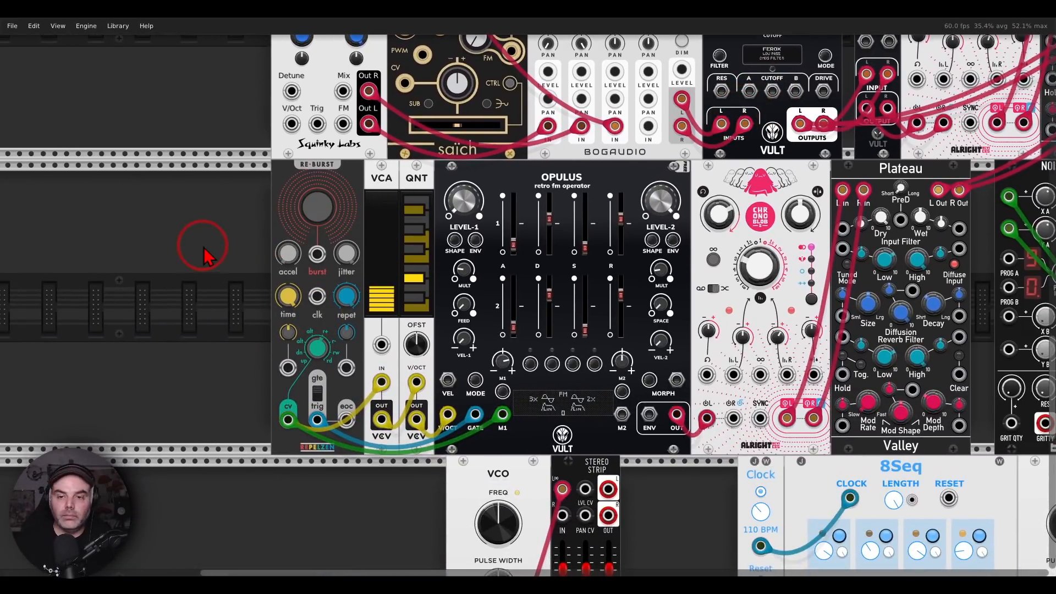
drag(802, 164, 419, 519)
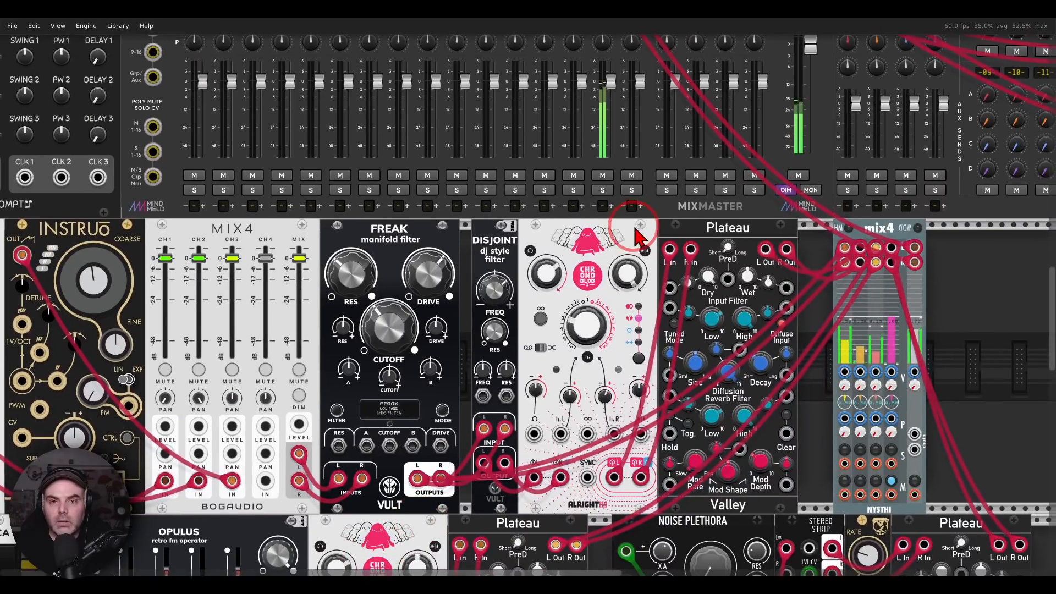
drag(636, 231, 291, 173)
drag(248, 375, 749, 102)
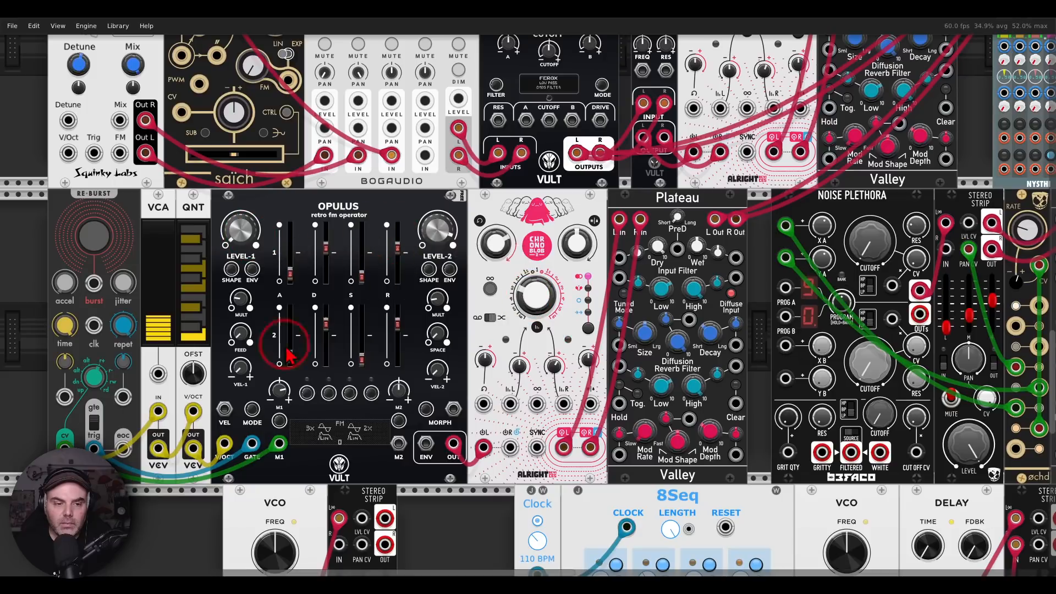
drag(438, 231, 438, 246)
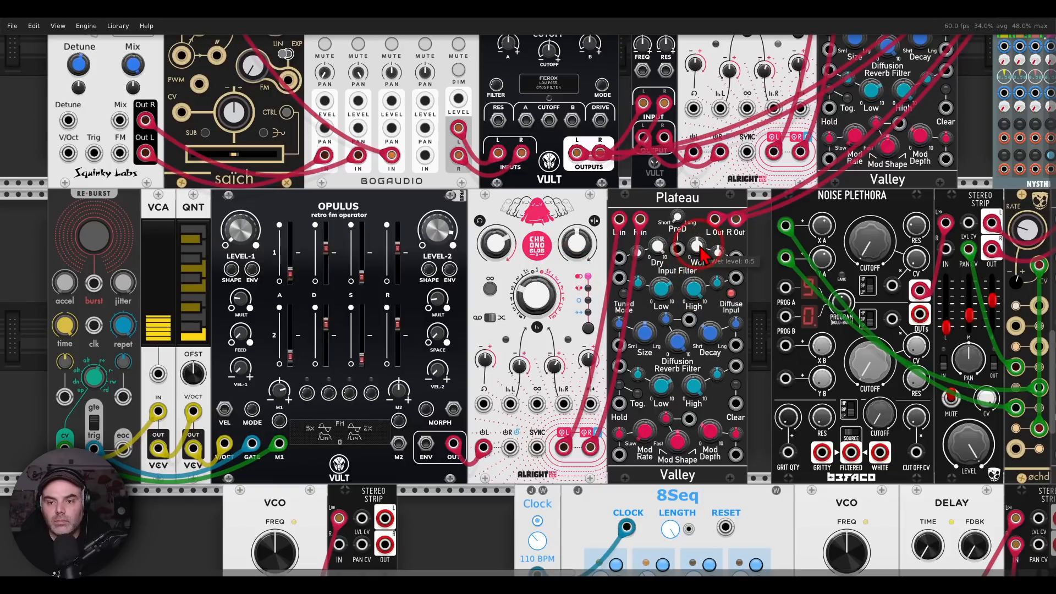
drag(702, 252, 702, 258)
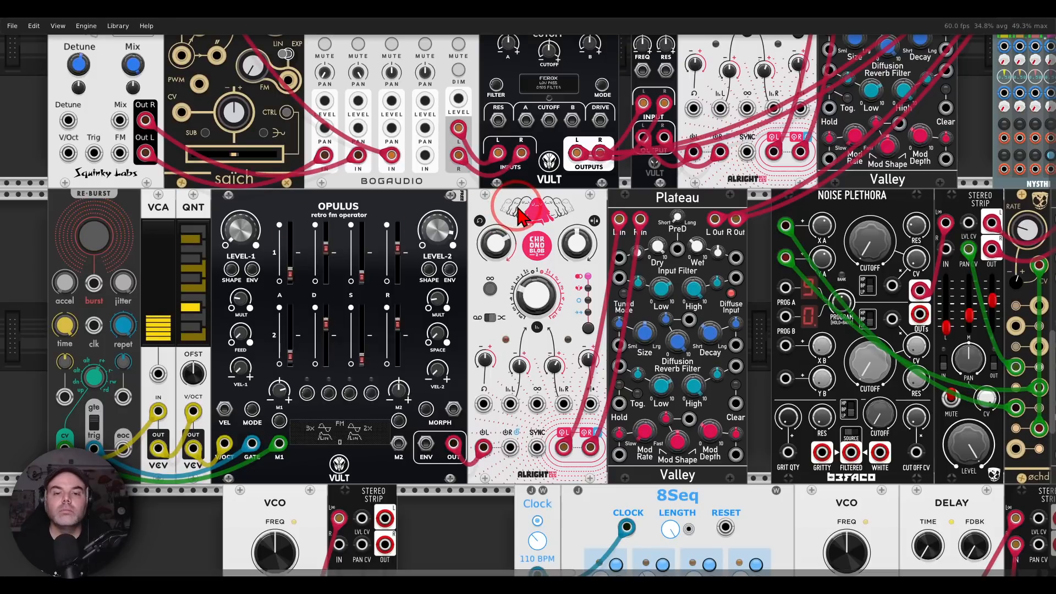
Lower the Freak filter's cutoff slightly
scroll(541, 191, up, 4)
mouse_move(526, 121)
mouse_down()
mouse_move(526, 79)
mouse_move(526, 126)
mouse_up()
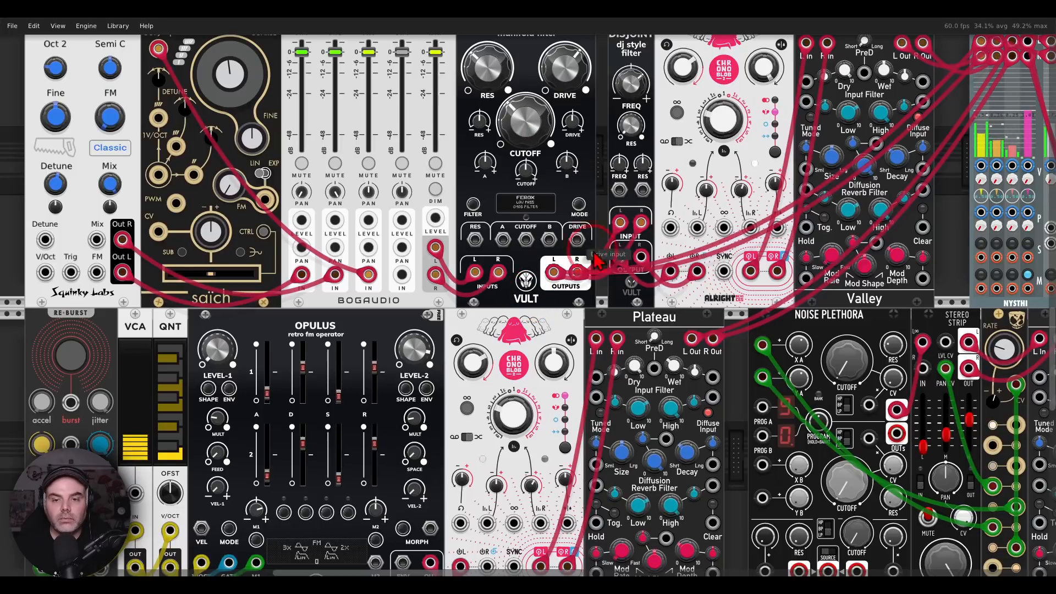
Unmute channel 4 on the NYSTHI mix4 to bring in the Noise Plethora voice
drag(690, 338, 349, 196)
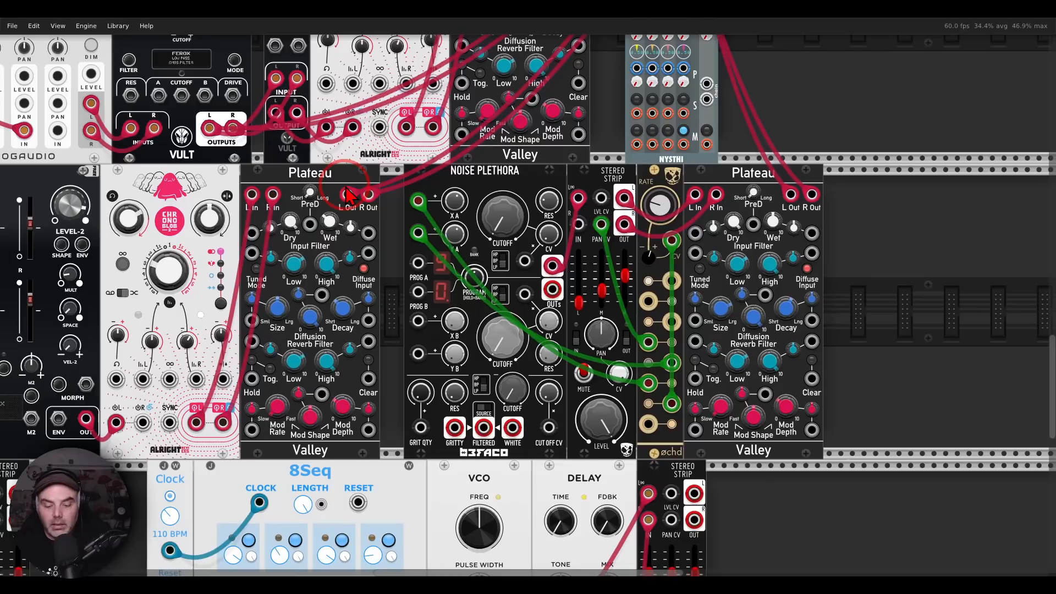
mouse_move(641, 150)
mouse_down()
mouse_move(555, 214)
mouse_move(647, 170)
mouse_up()
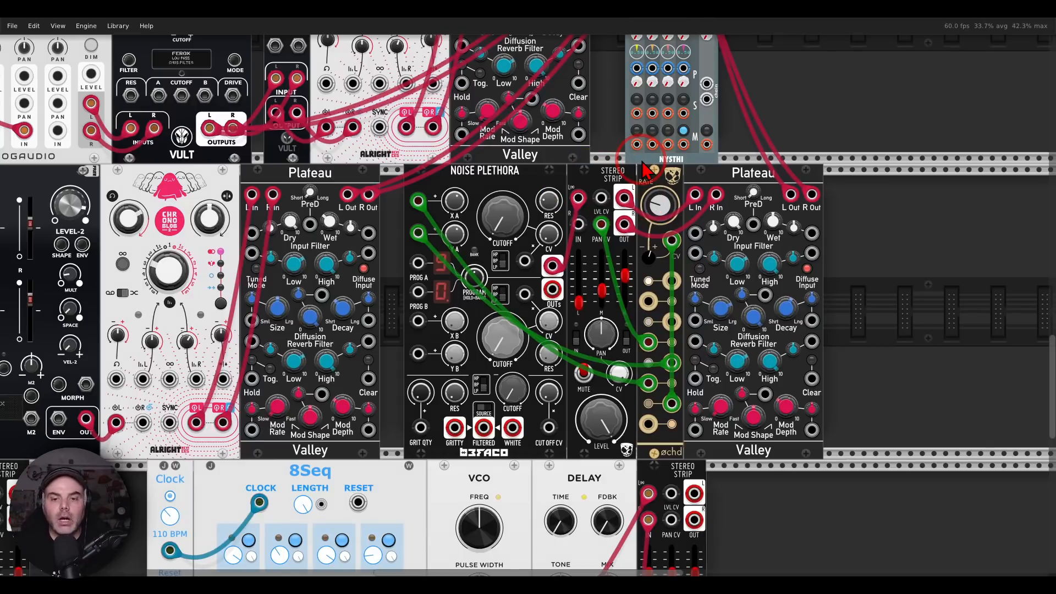
mouse_move(642, 268)
mouse_down()
mouse_move(558, 281)
mouse_move(616, 325)
mouse_move(640, 265)
mouse_up()
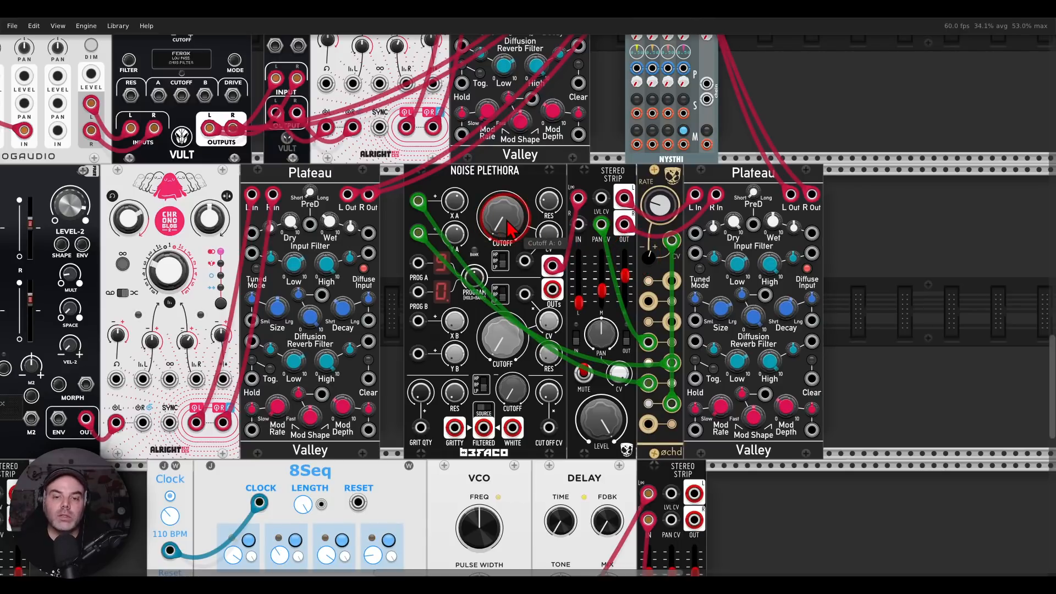
drag(517, 231, 517, 187)
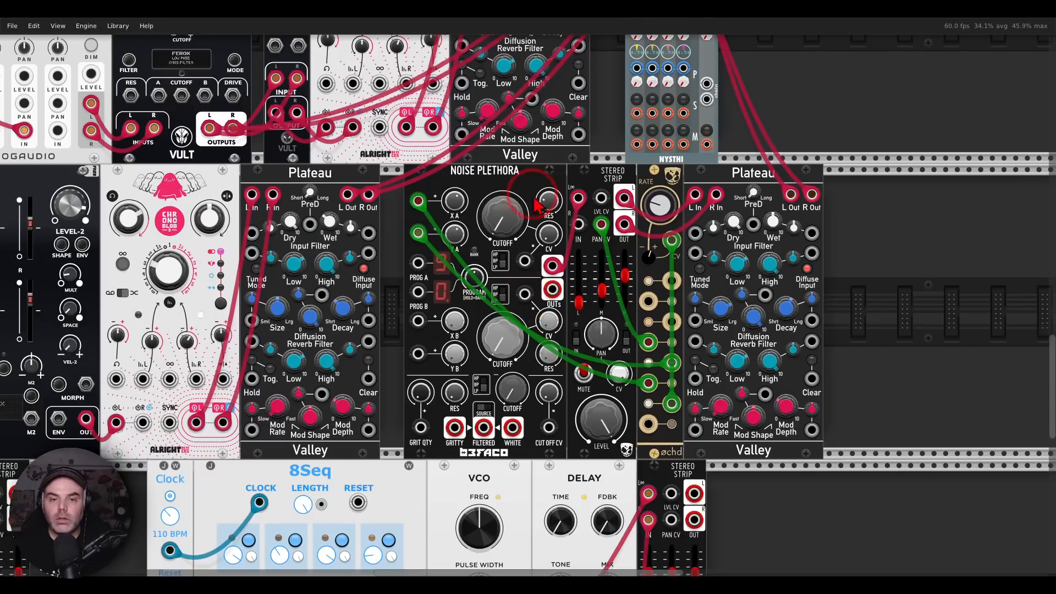
scroll(688, 135, up, 3)
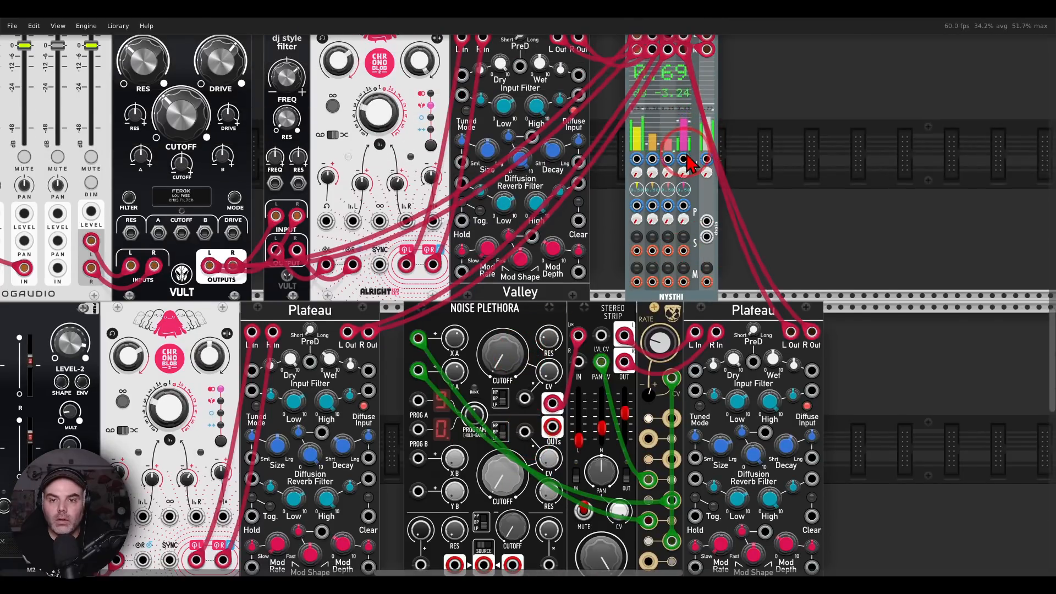
scroll(517, 275, down, 2)
Sweep Noise Plethora's Cutoff A up to about 0.82 and back to 0, and repeat the sweep to about 0.80
mouse_move(517, 273)
mouse_down()
mouse_move(517, 284)
mouse_move(518, 270)
mouse_up()
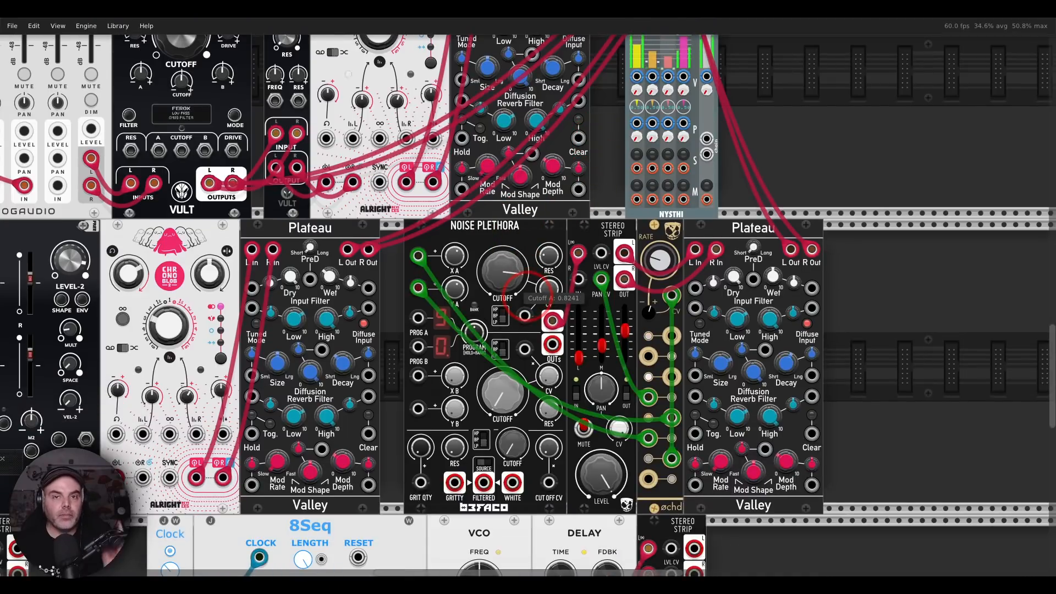
mouse_move(517, 270)
mouse_down()
mouse_move(517, 286)
mouse_move(520, 273)
mouse_up()
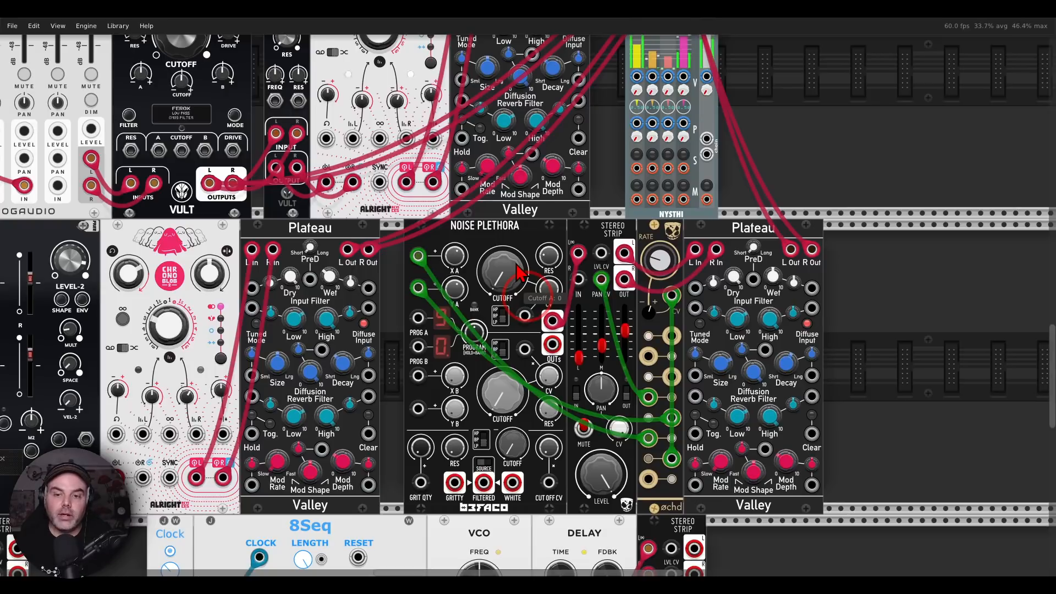
drag(532, 278, 532, 263)
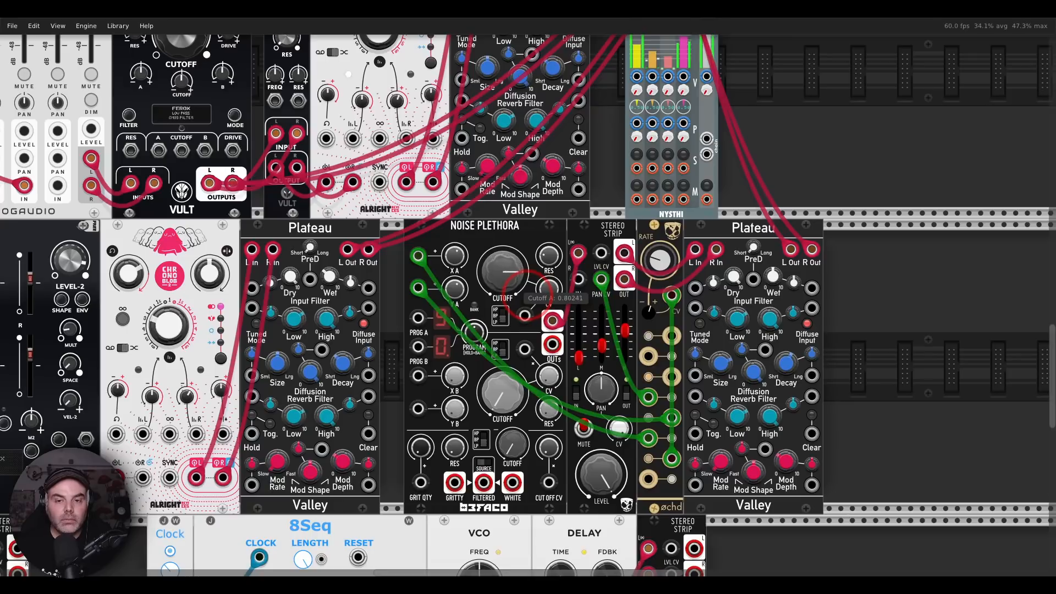
double_click(505, 285)
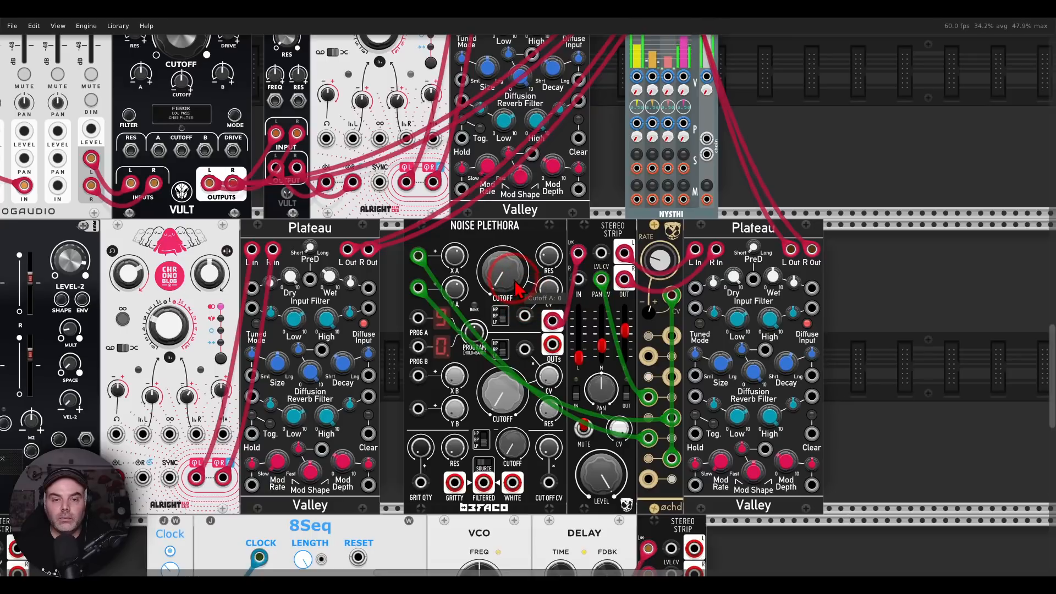
Readjust the Freak filter's cutoff and turn Noise Plethora's Cutoff A fully down
drag(430, 258, 844, 216)
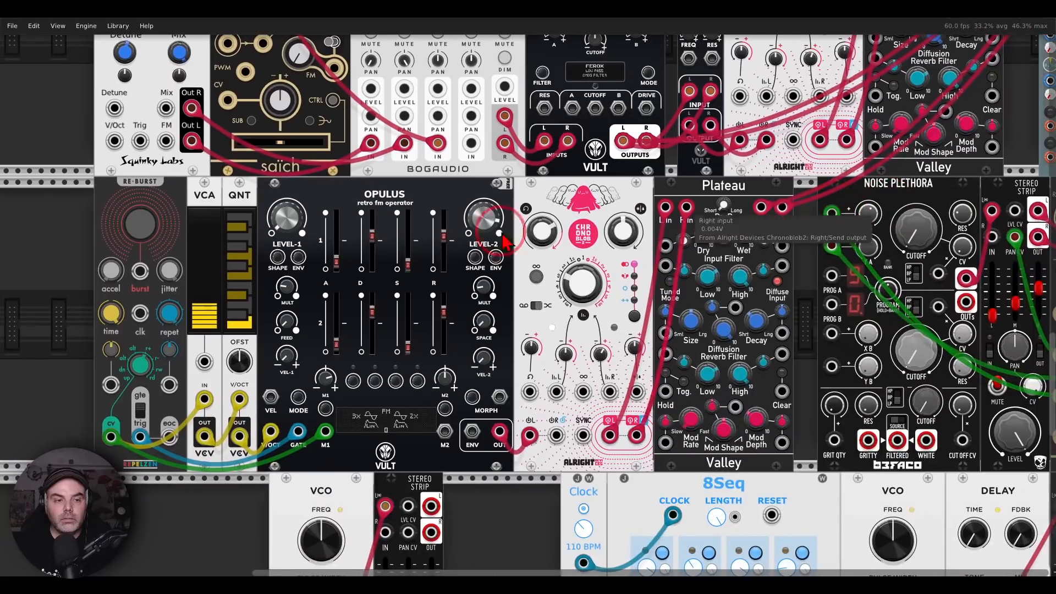
scroll(501, 207, up, 5)
mouse_move(587, 132)
mouse_down()
mouse_move(587, 77)
mouse_move(587, 142)
mouse_up()
drag(803, 361, 433, 217)
drag(553, 226, 552, 309)
drag(442, 213, 763, 257)
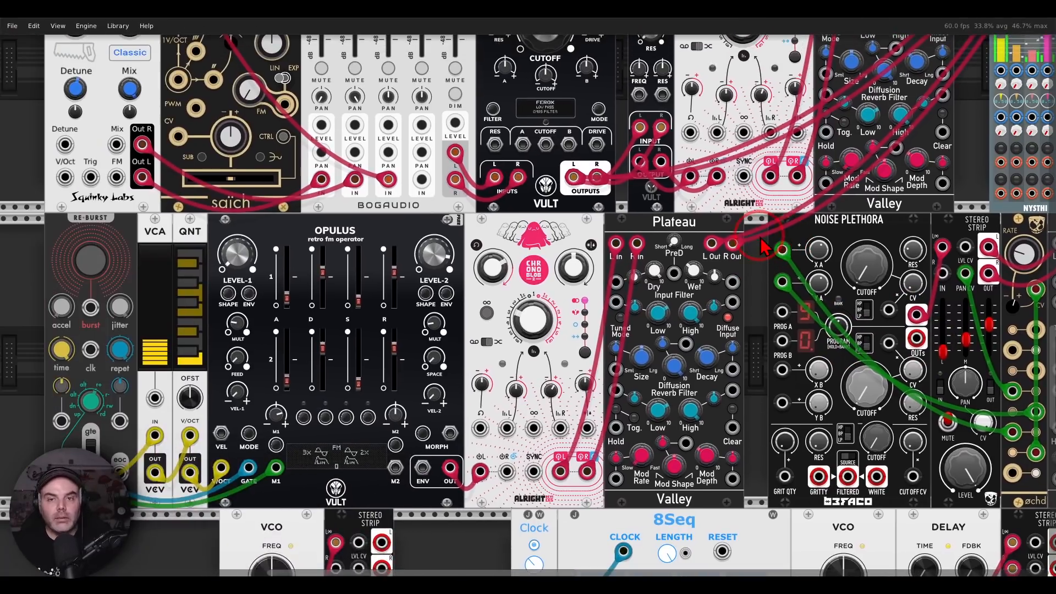
Unplug the NYSTHI mix4 outputs from the channel 15 inputs of MixMaster
scroll(544, 223, down, 1)
scroll(543, 222, down, 1)
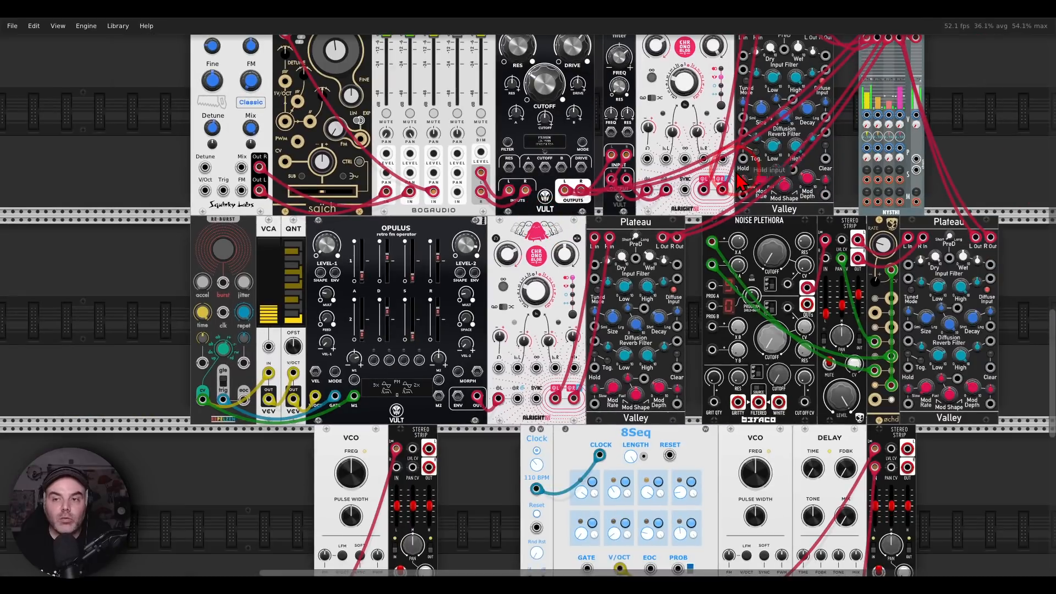
drag(740, 159, 553, 400)
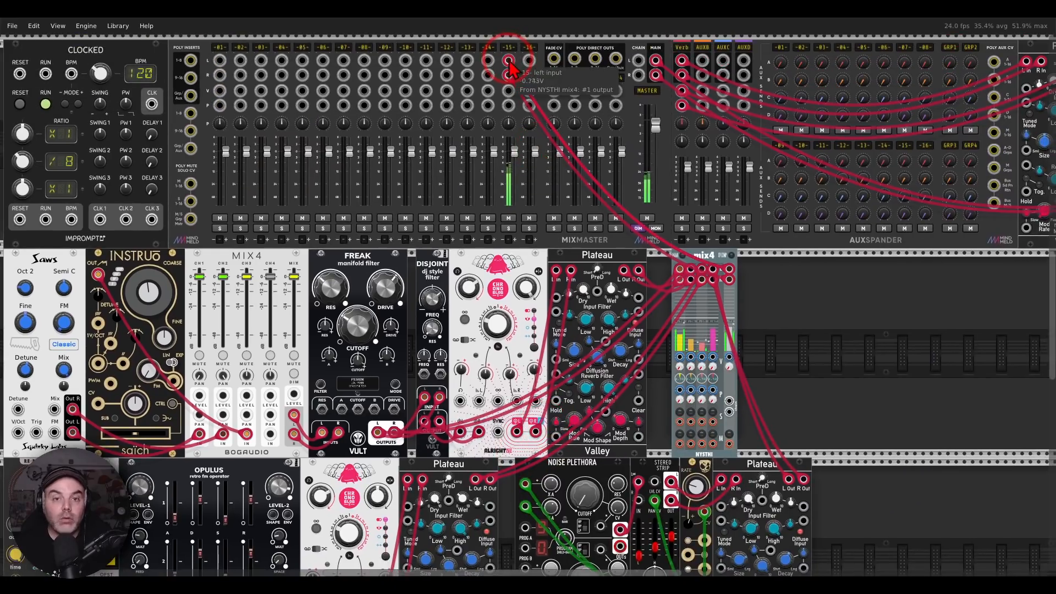
drag(508, 60, 576, 63)
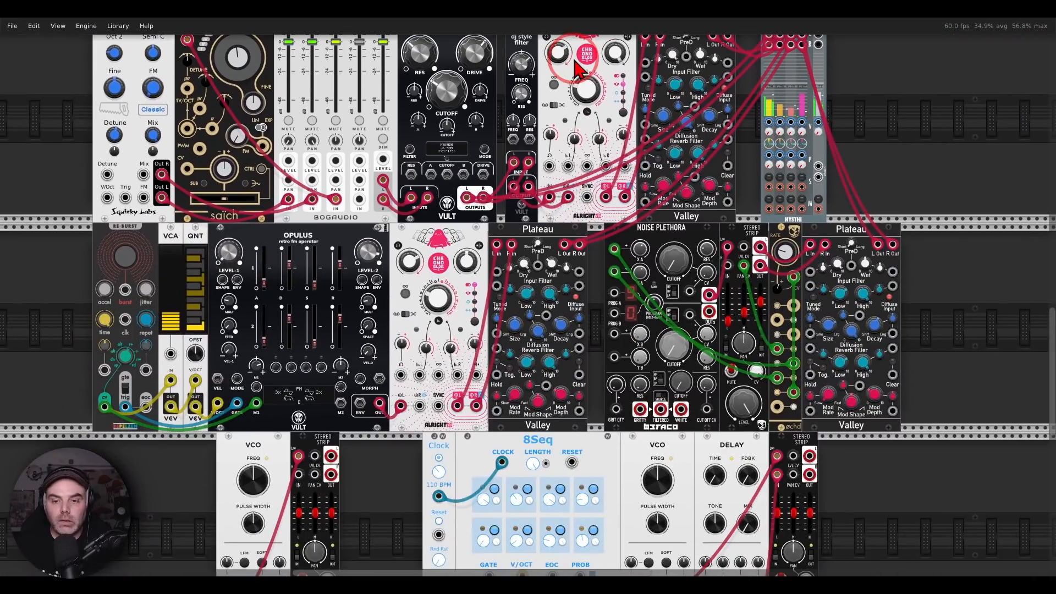
Select the VCO, 8Seq, Delay and Stereo Strip modules and move them to the rack row above Clocked and MixMaster
drag(362, 486, 379, 358)
drag(71, 352, 843, 421)
mouse_move(692, 328)
mouse_down()
mouse_move(696, 39)
mouse_move(703, 334)
mouse_move(708, 326)
mouse_up()
drag(413, 150, 613, 228)
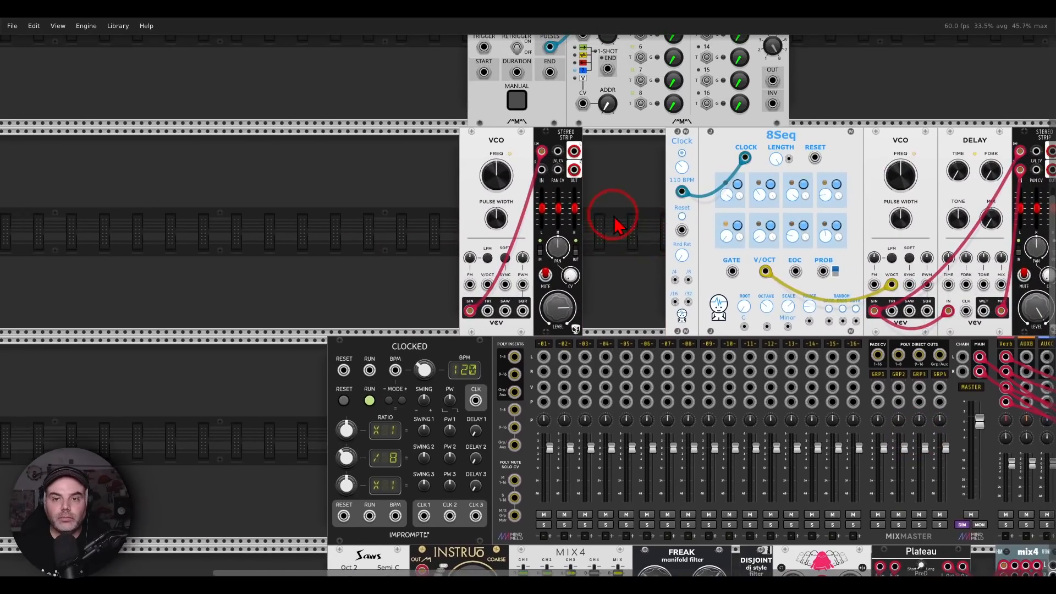
Select the leftover modules in the rack row above the VCO and 8Seq and delete them
scroll(615, 223, up, 4)
drag(420, 113, 862, 130)
key(Delete)
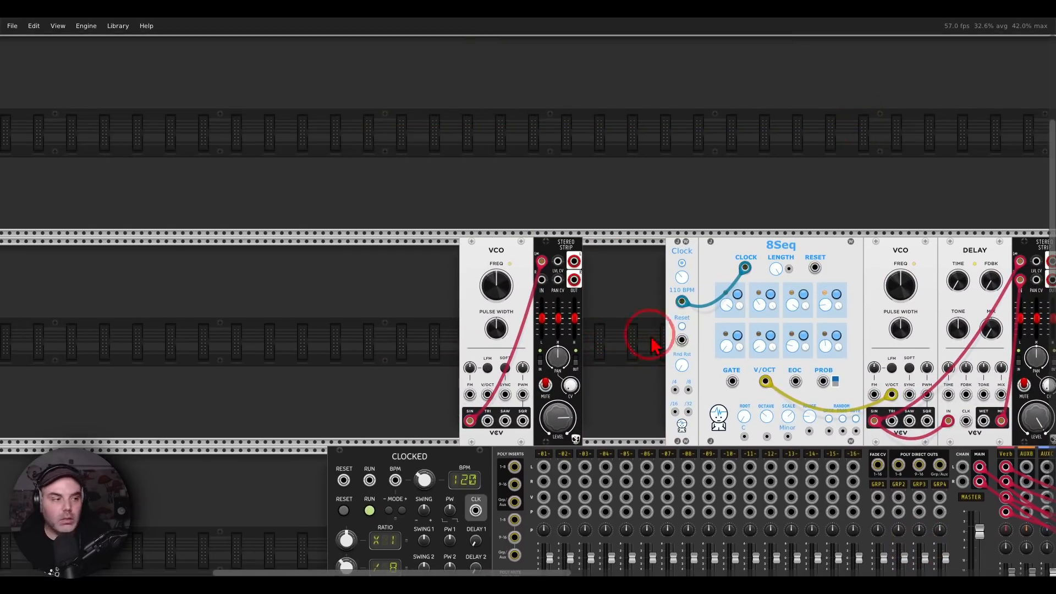
Patch the Stereo Strip's left and right outputs to the left and right inputs of MixMaster channel 1
drag(625, 345, 628, 263)
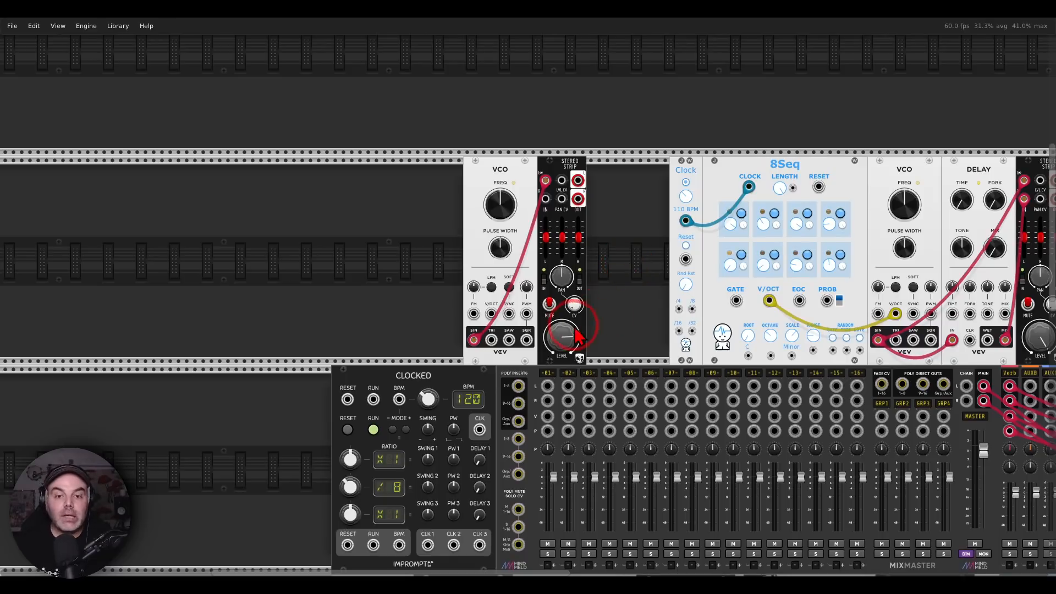
scroll(577, 336, up, 5)
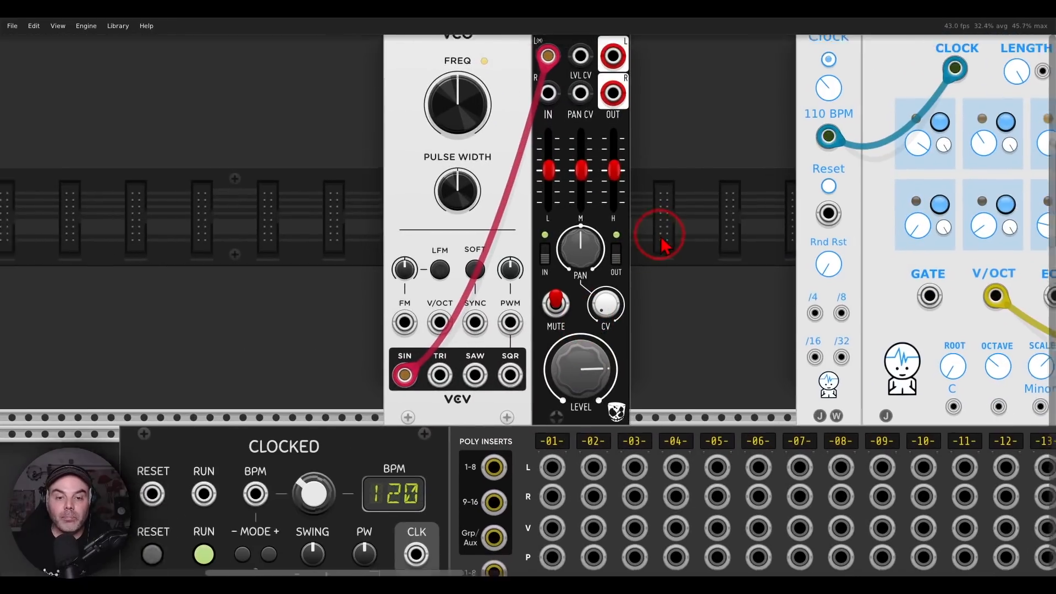
drag(664, 246, 682, 297)
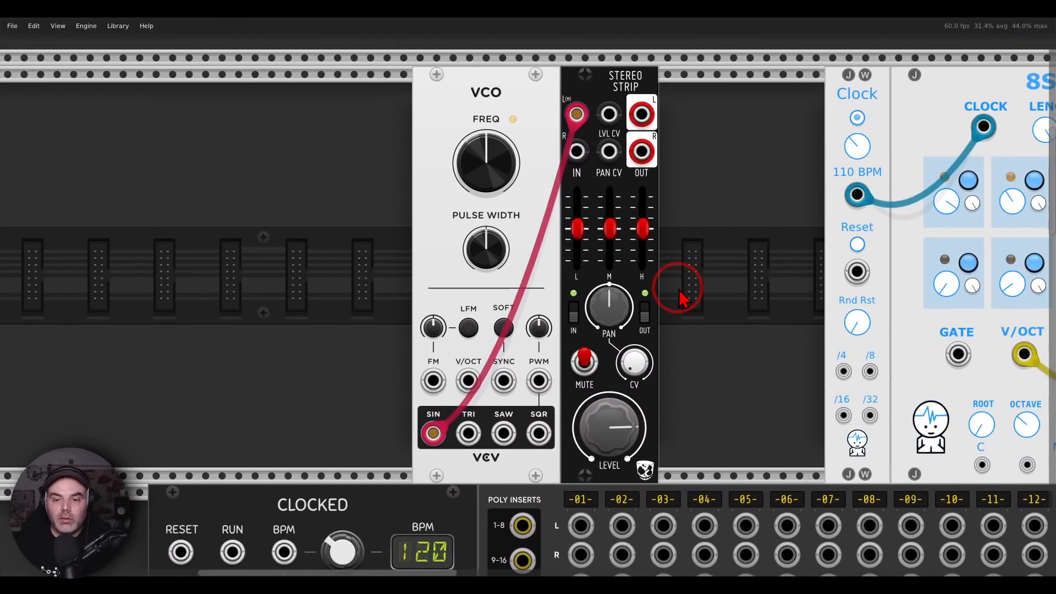
scroll(679, 289, down, 2)
drag(721, 328, 650, 256)
drag(577, 86, 583, 110)
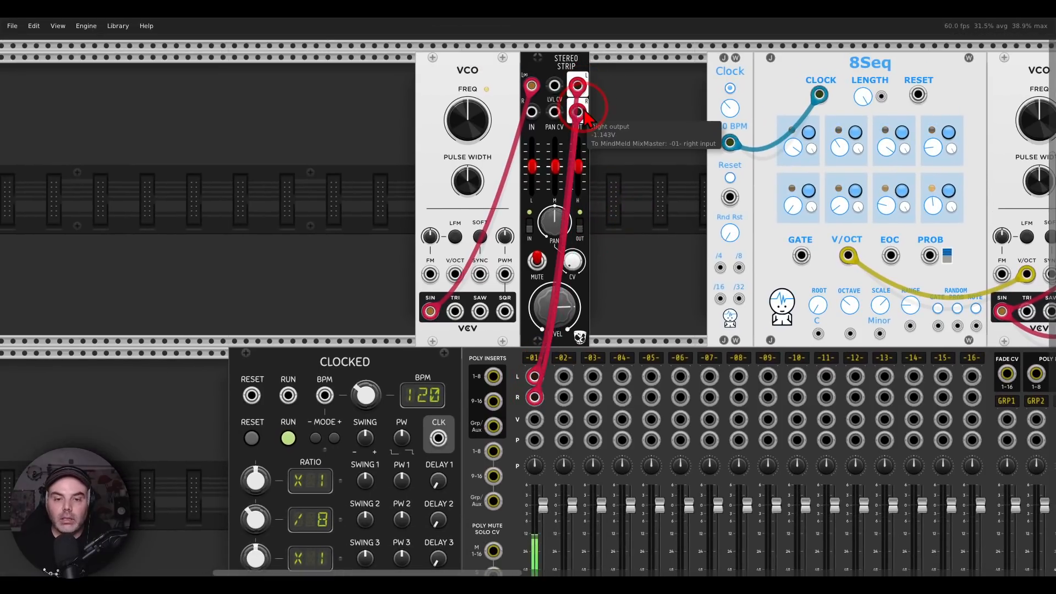
Lower the Stereo Strip's output level below 0 dB
drag(555, 307, 526, 295)
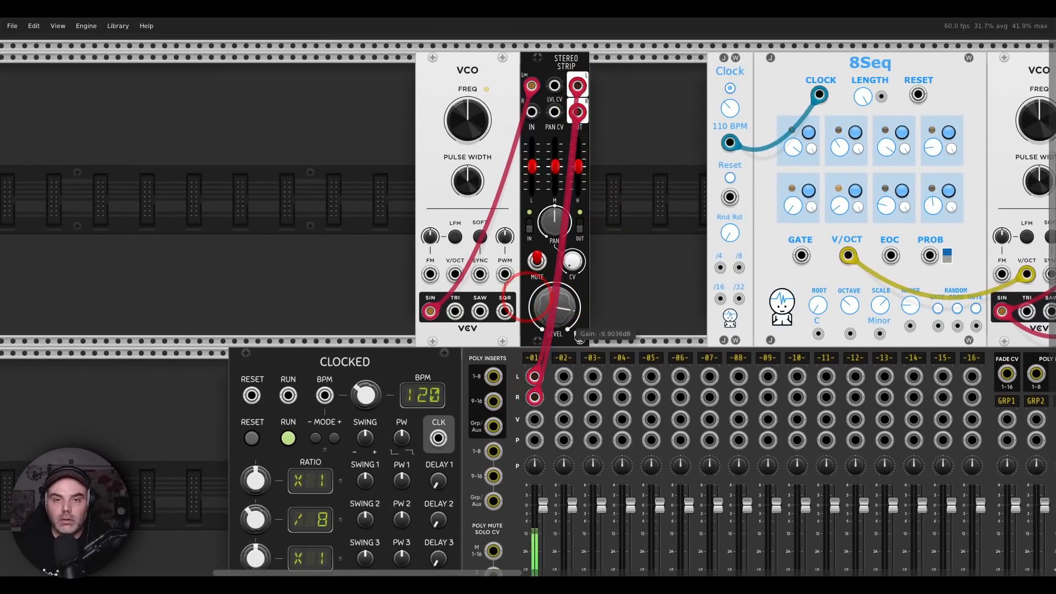
double_click(560, 306)
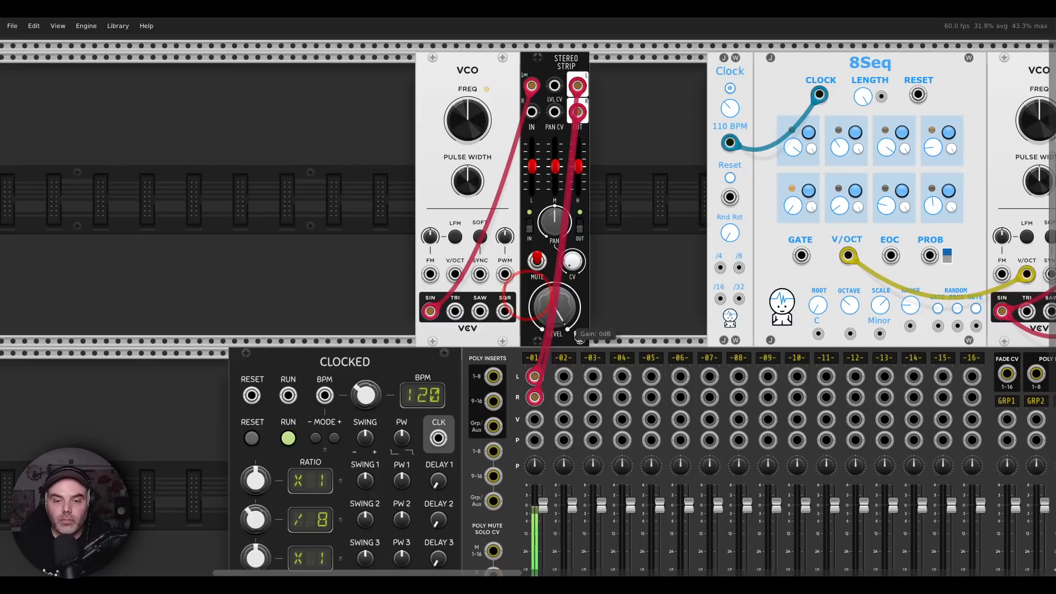
drag(527, 288, 529, 288)
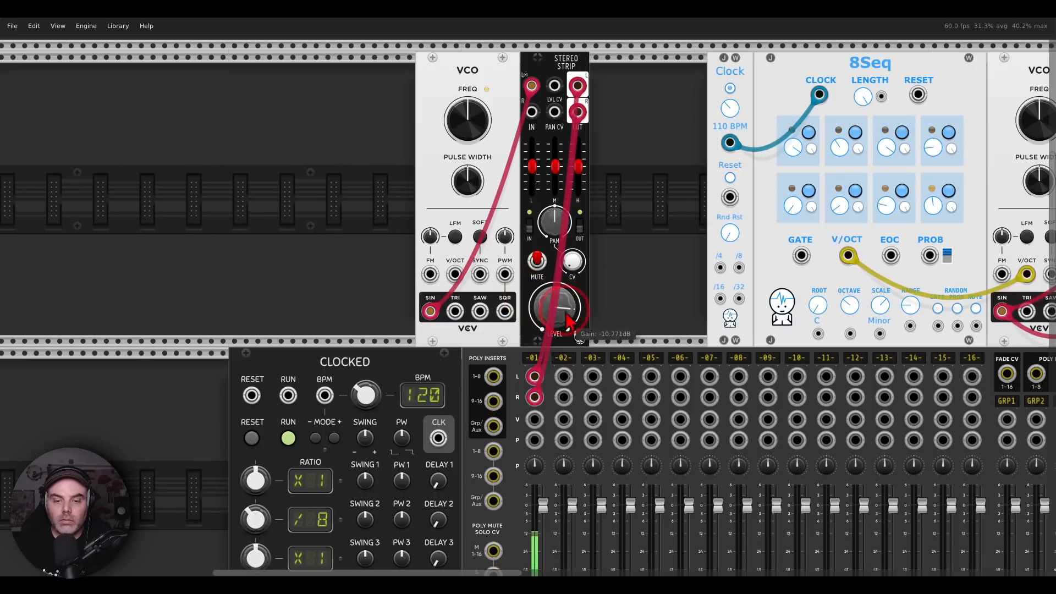
Look through the track settings of MixMaster channel 1 without changing them
right_click(537, 364)
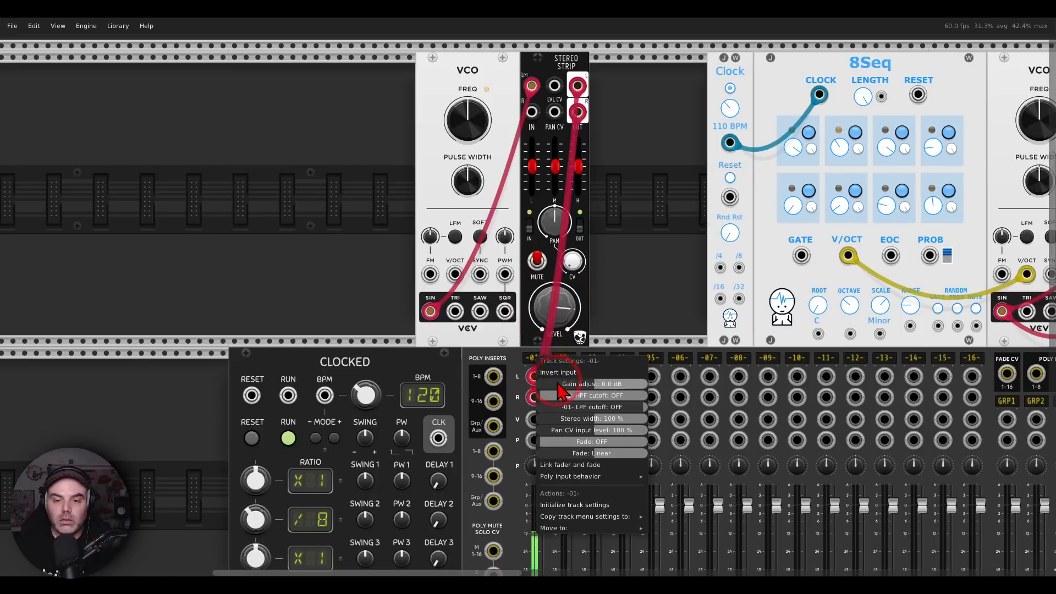
click(637, 271)
scroll(532, 222, up, 1)
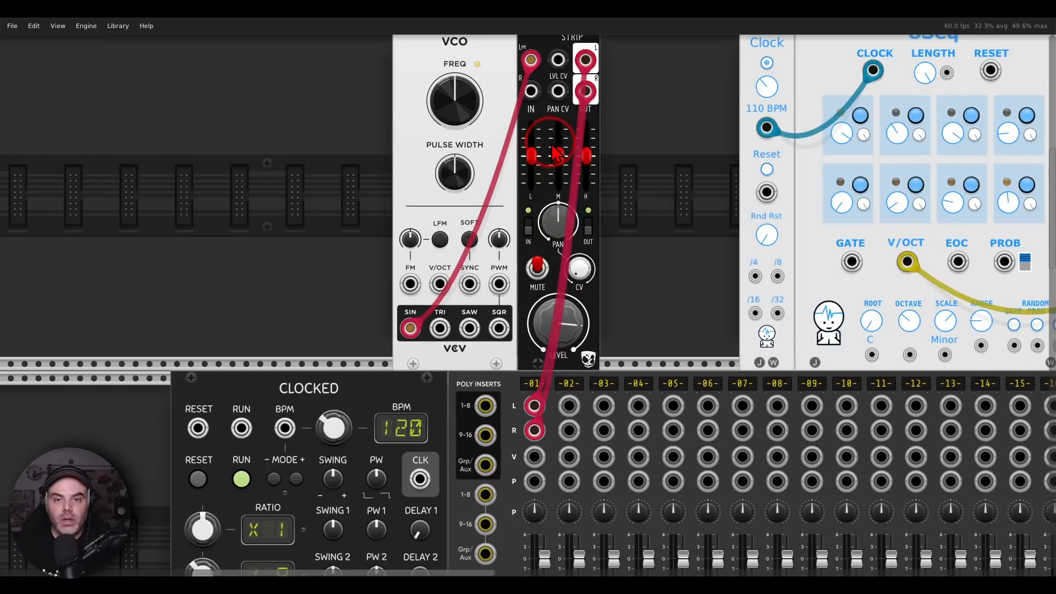
scroll(638, 228, down, 1)
scroll(664, 272, down, 1)
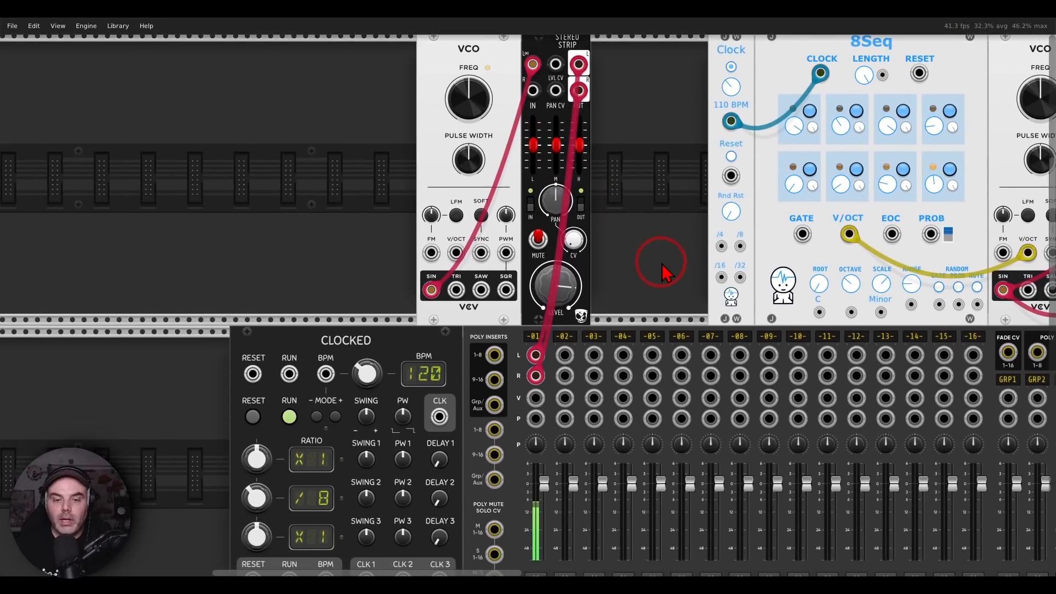
Sweep the Stereo Strip's pan fully left and fully right, and reset it to centre
scroll(651, 259, down, 2)
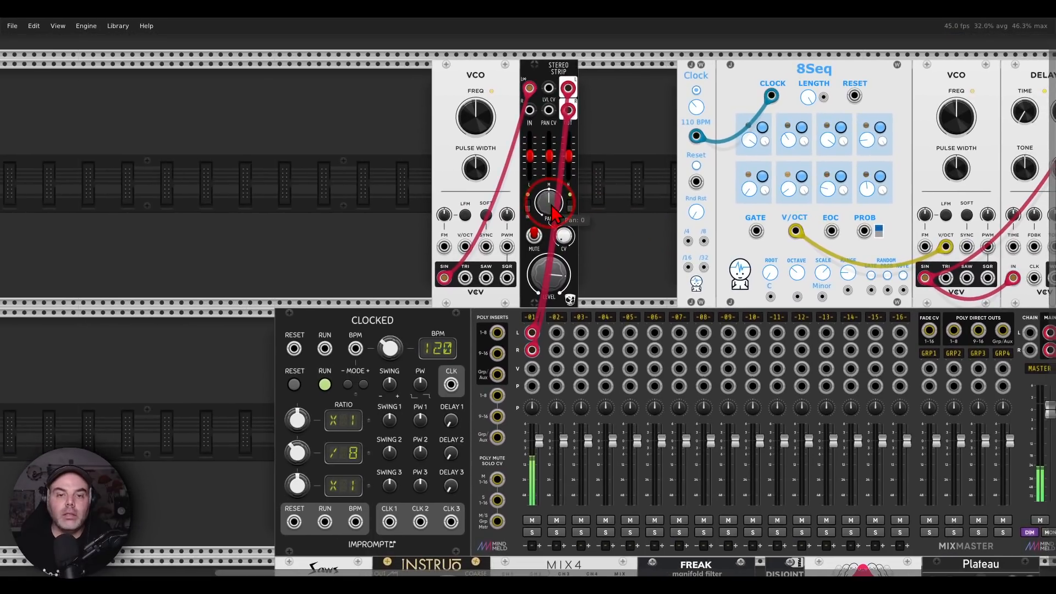
drag(548, 203, 525, 297)
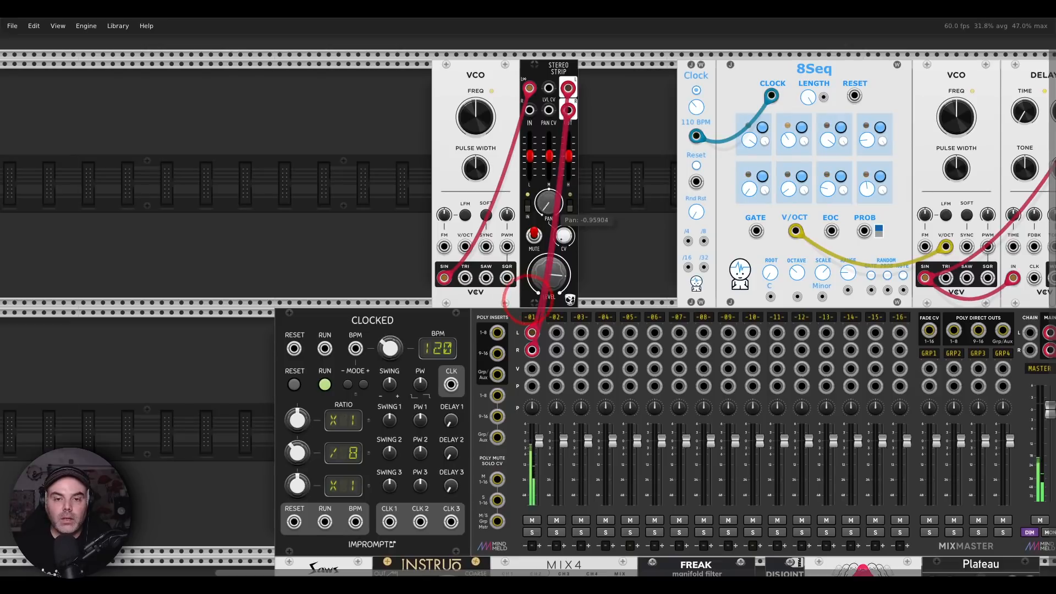
drag(528, 299, 527, 304)
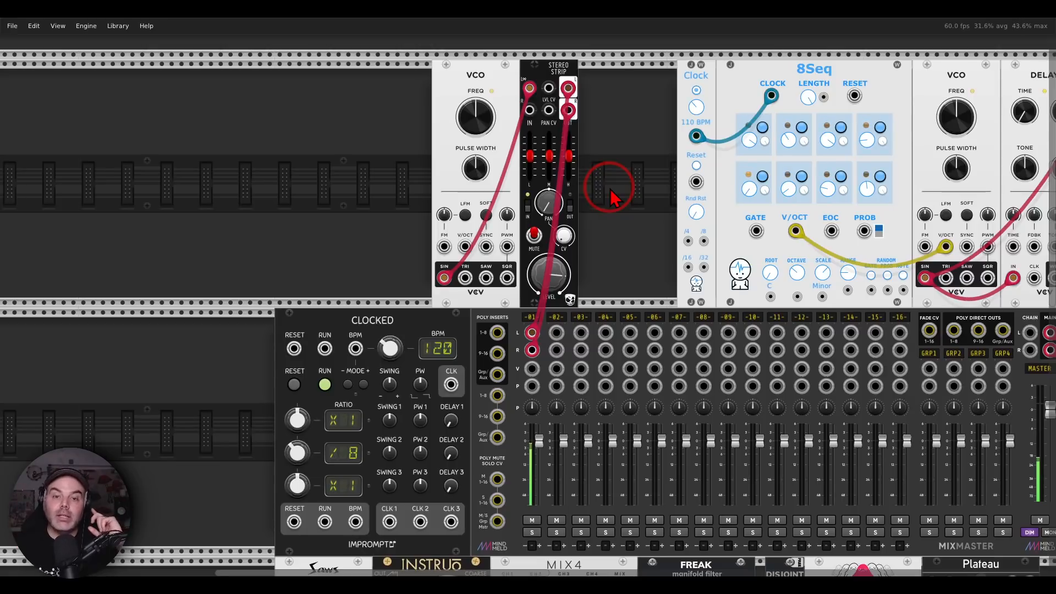
drag(550, 205, 550, 159)
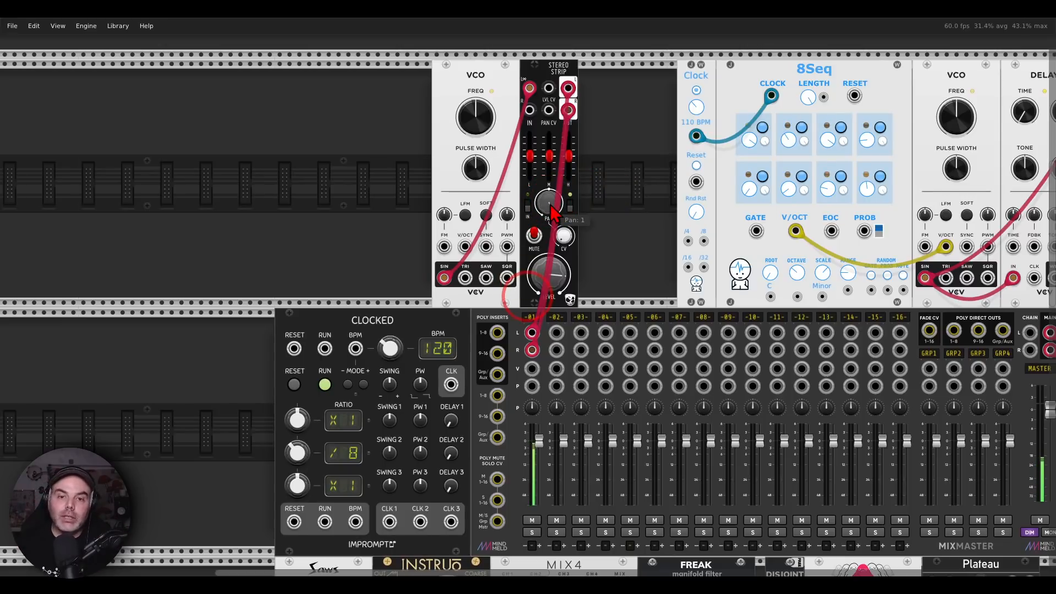
double_click(550, 205)
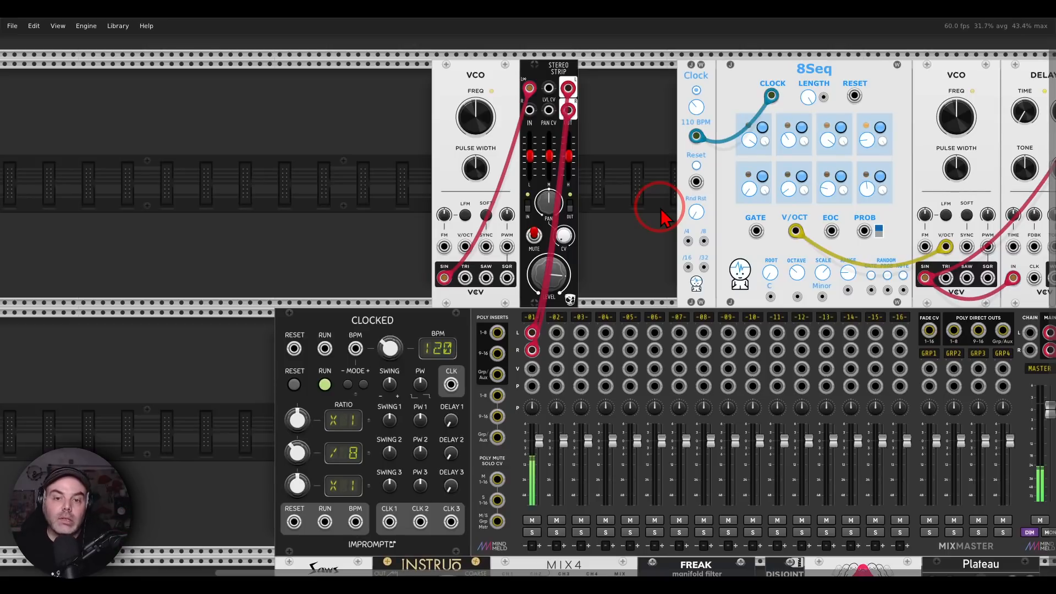
Look at the panning law options of the Stereo Strip
right_click(540, 74)
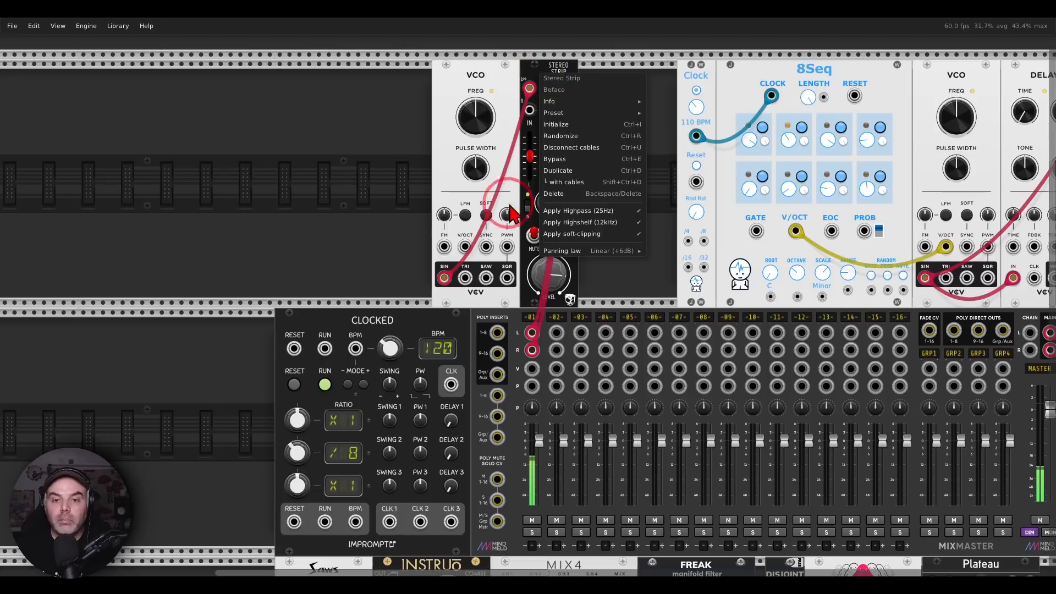
mouse_move(566, 252)
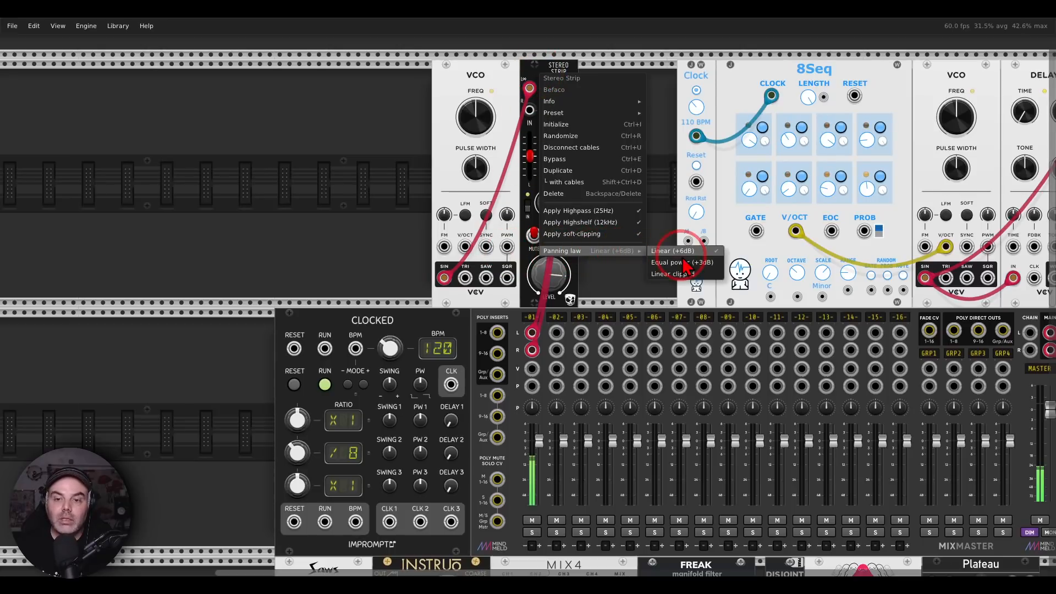
click(667, 221)
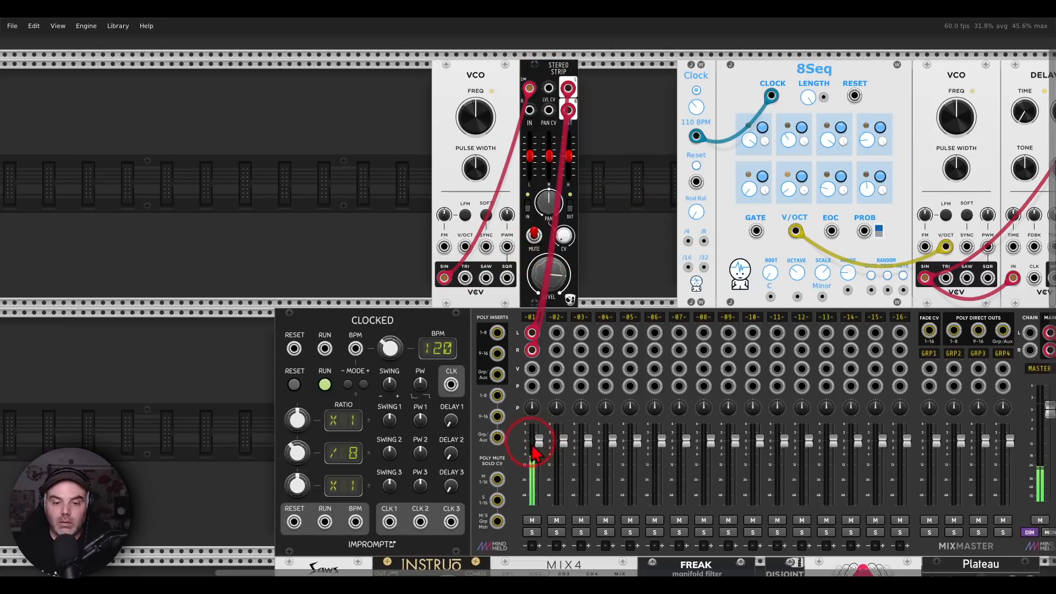
Pan the Stereo Strip fully left and back to centre several times to compare the channel 1 meter levels
mouse_move(554, 210)
drag(553, 205, 528, 298)
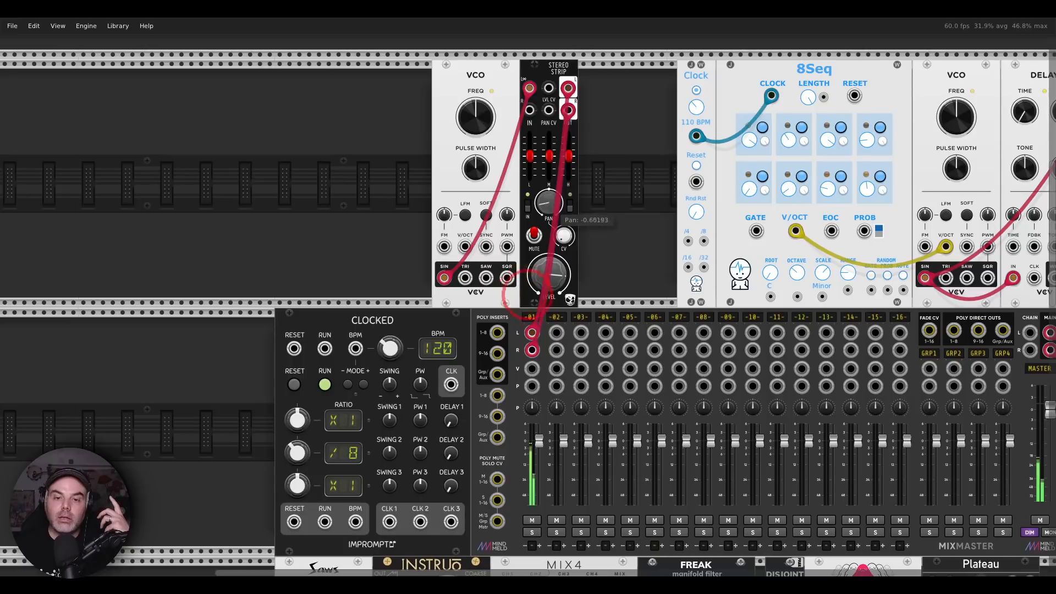
double_click(552, 206)
drag(552, 207, 552, 214)
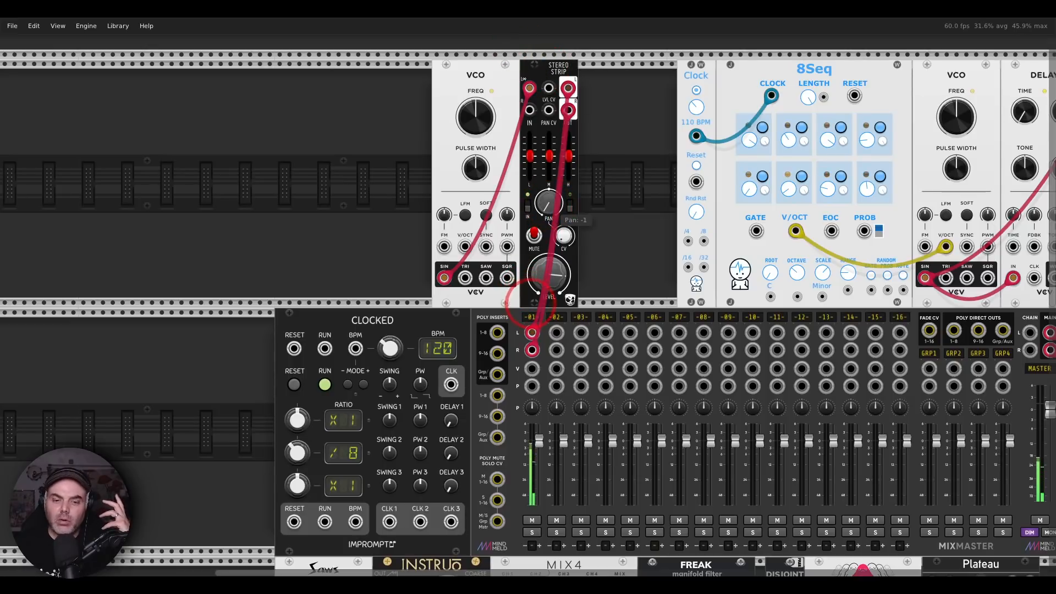
double_click(552, 206)
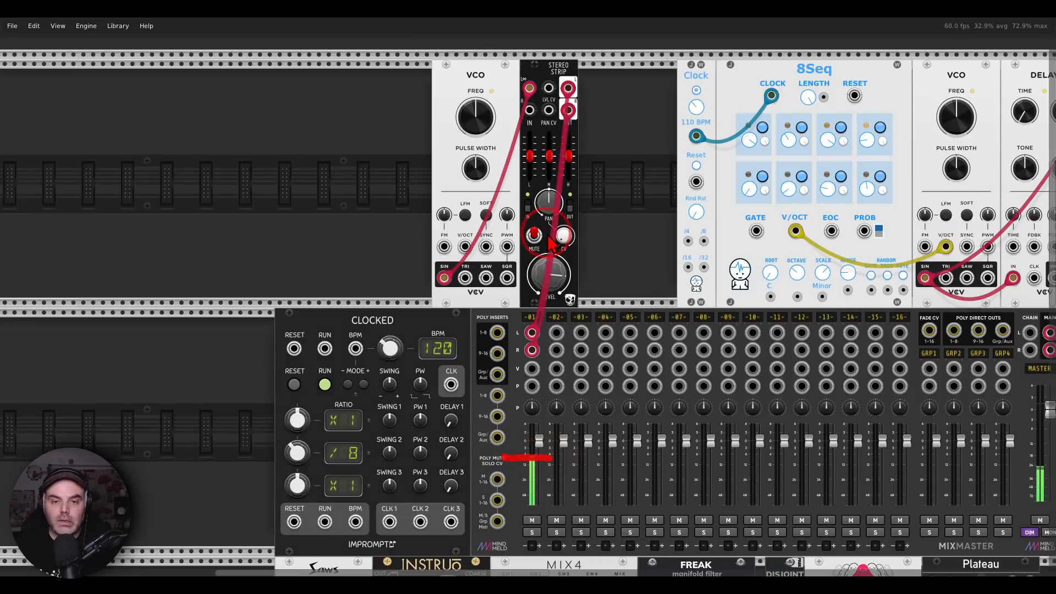
drag(552, 207, 528, 307)
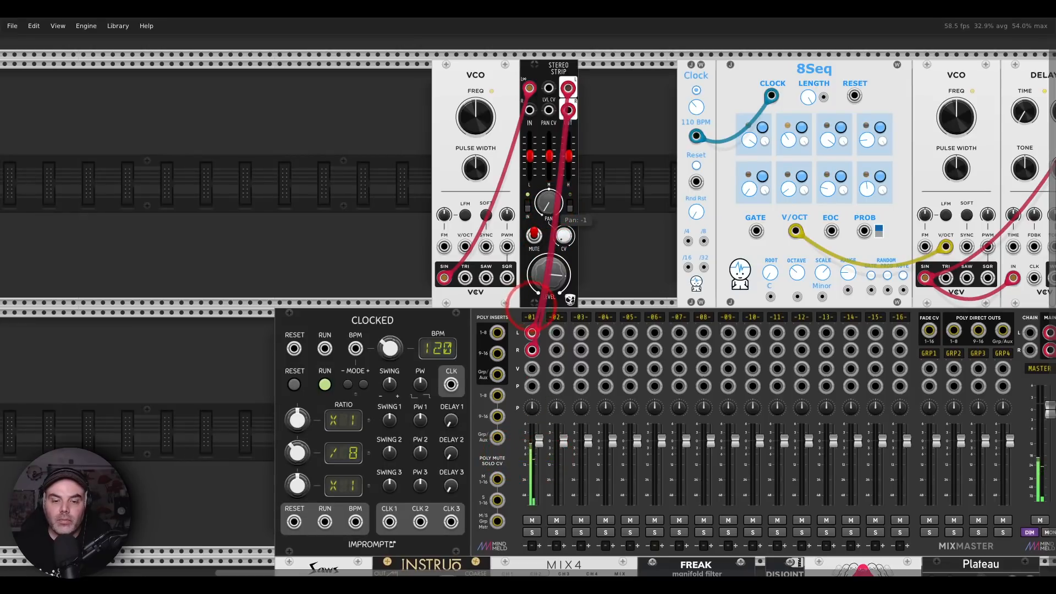
double_click(549, 205)
Pan the Stereo Strip fully left and set its panning law to Equal power (+3dB)
right_click(549, 82)
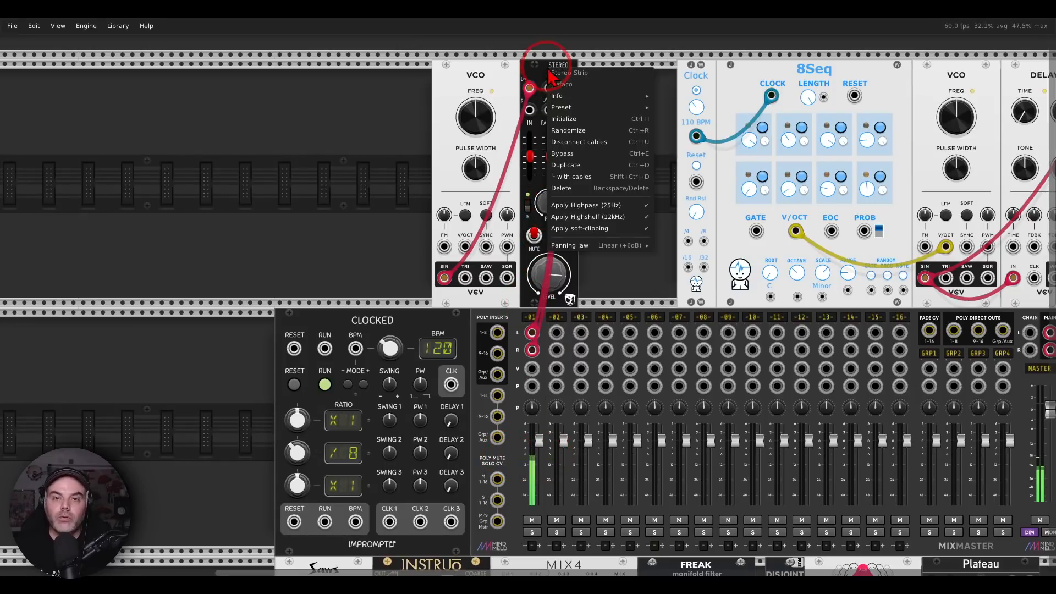
click(569, 226)
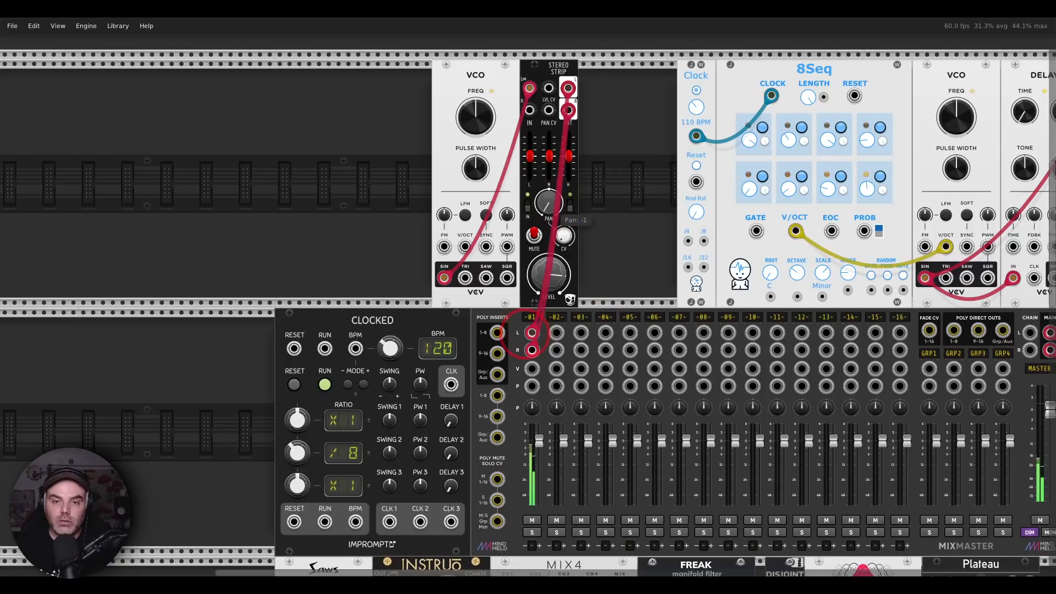
right_click(554, 78)
mouse_move(603, 256)
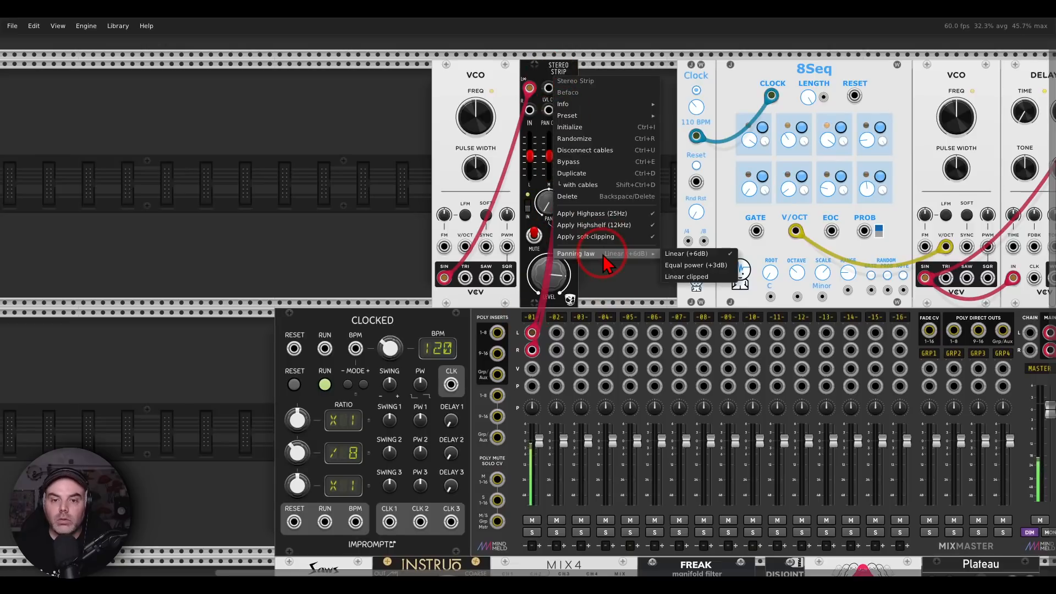
click(700, 267)
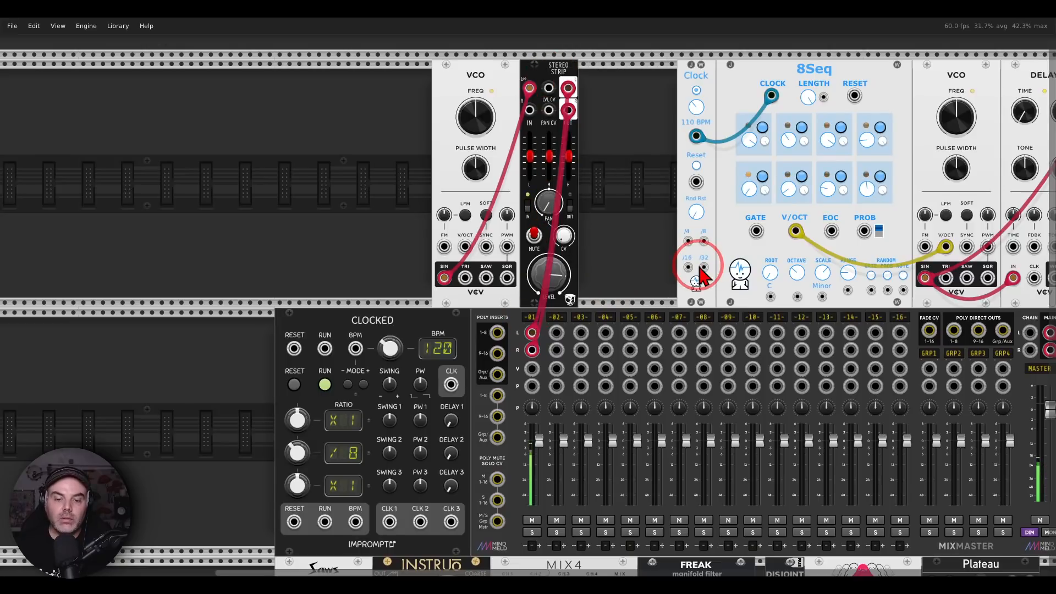
Switch the Stereo Strip's panning law to Linear (+6dB) and back to Equal power (+3dB) to compare them
right_click(548, 66)
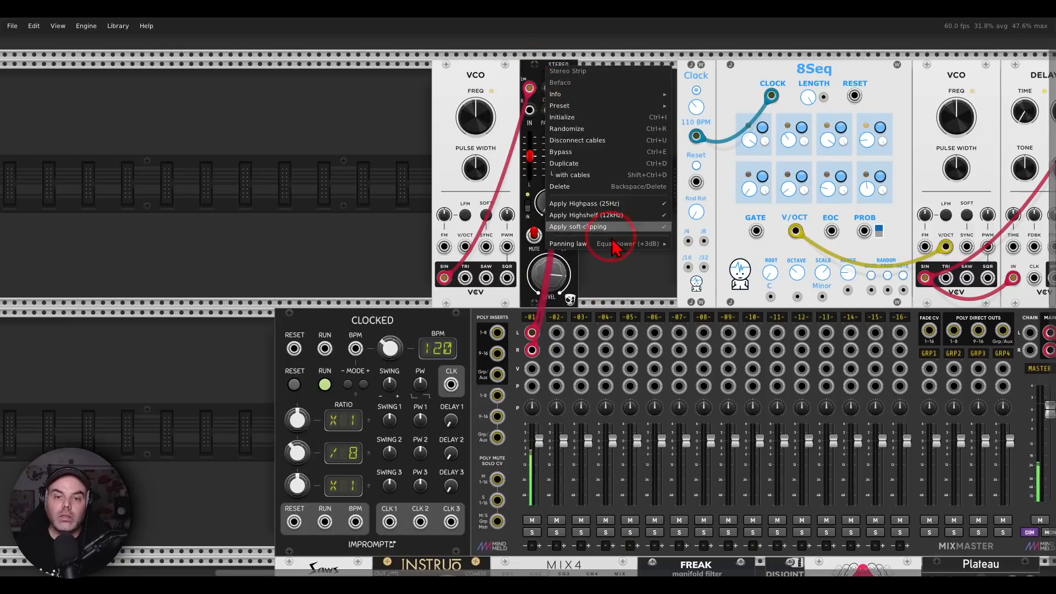
mouse_move(622, 244)
click(703, 244)
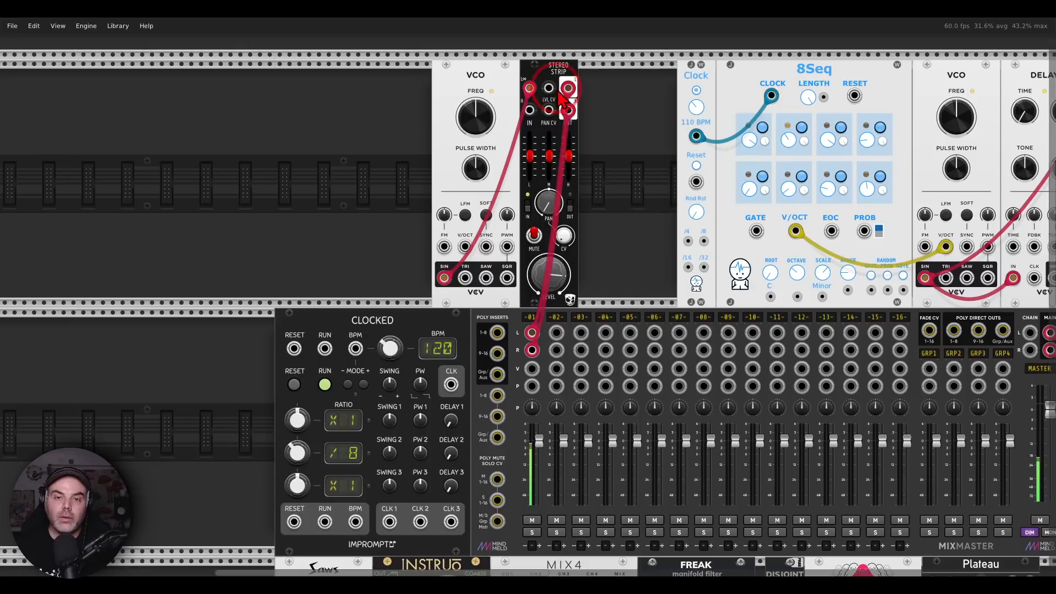
right_click(548, 66)
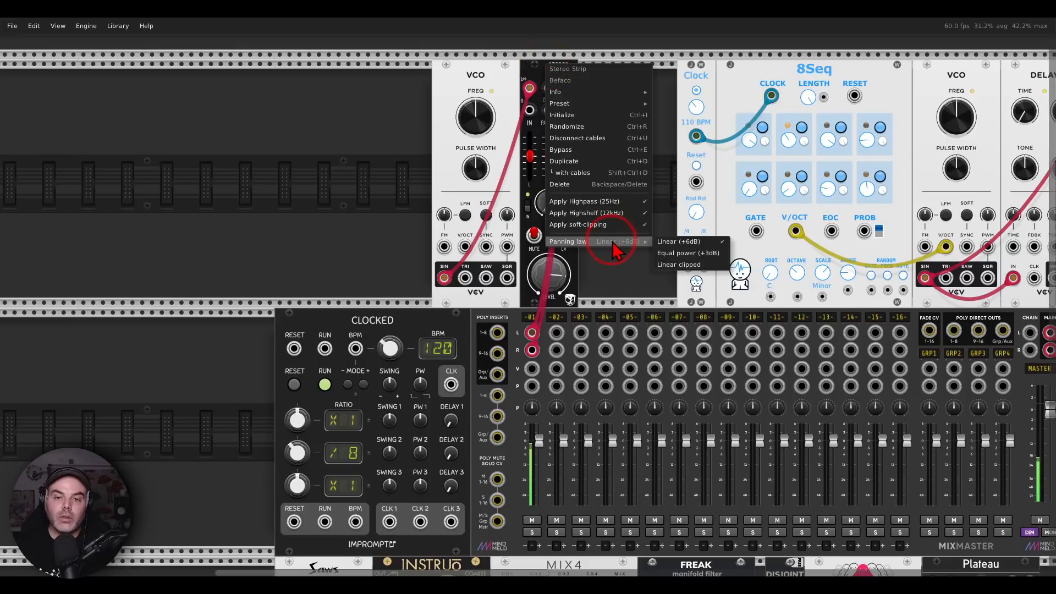
click(685, 254)
Set the Stereo Strip's panning law to Linear clipped and sweep its pan, ending at centre
right_click(550, 71)
mouse_move(622, 249)
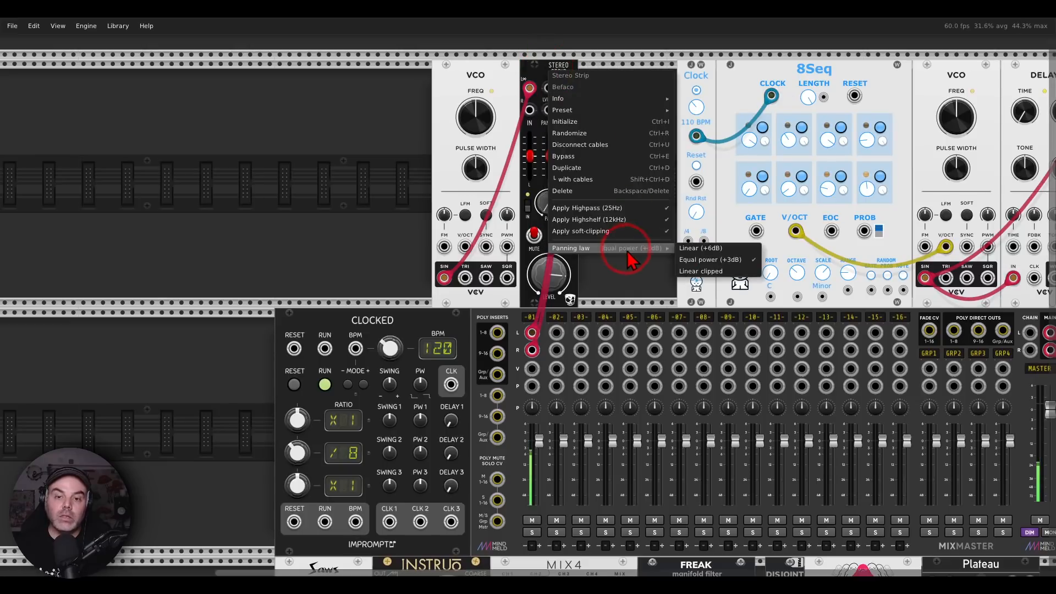
click(718, 274)
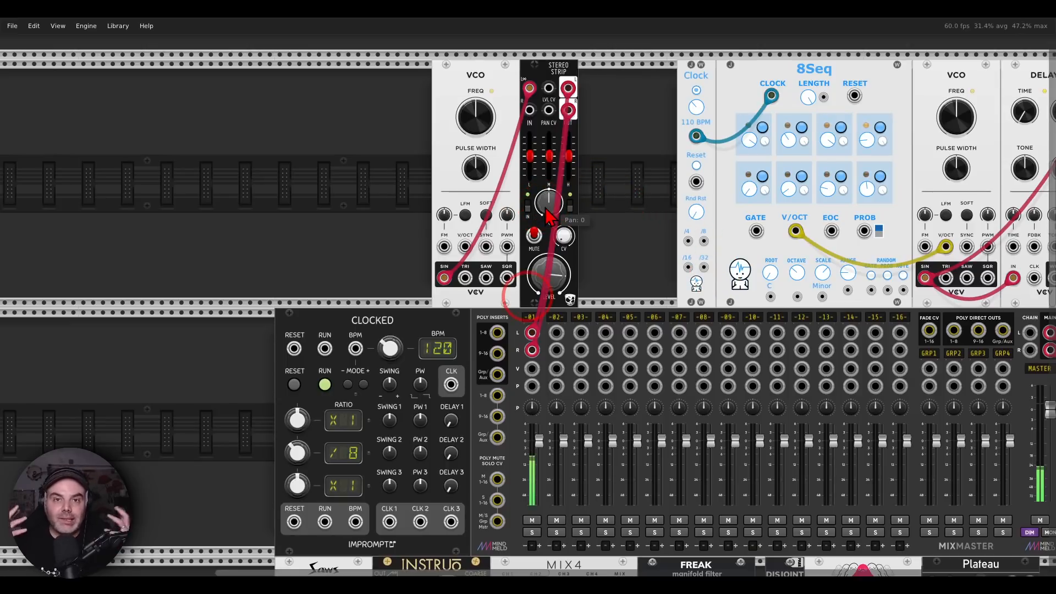
drag(550, 215, 550, 186)
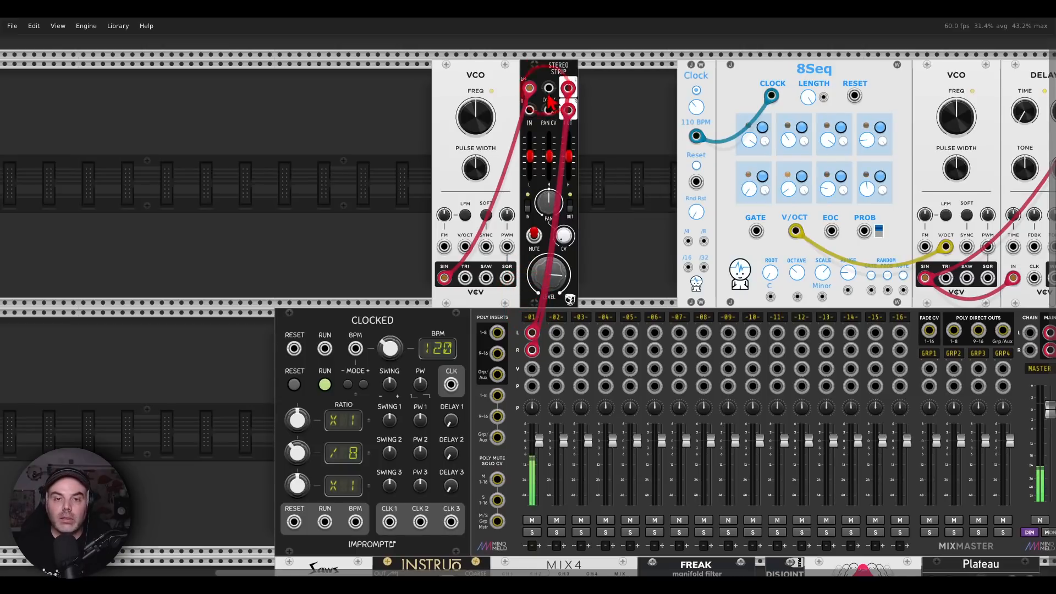
Set the Stereo Strip's panning law to Equal power (+3dB) and pan it fully right
right_click(545, 67)
mouse_move(575, 248)
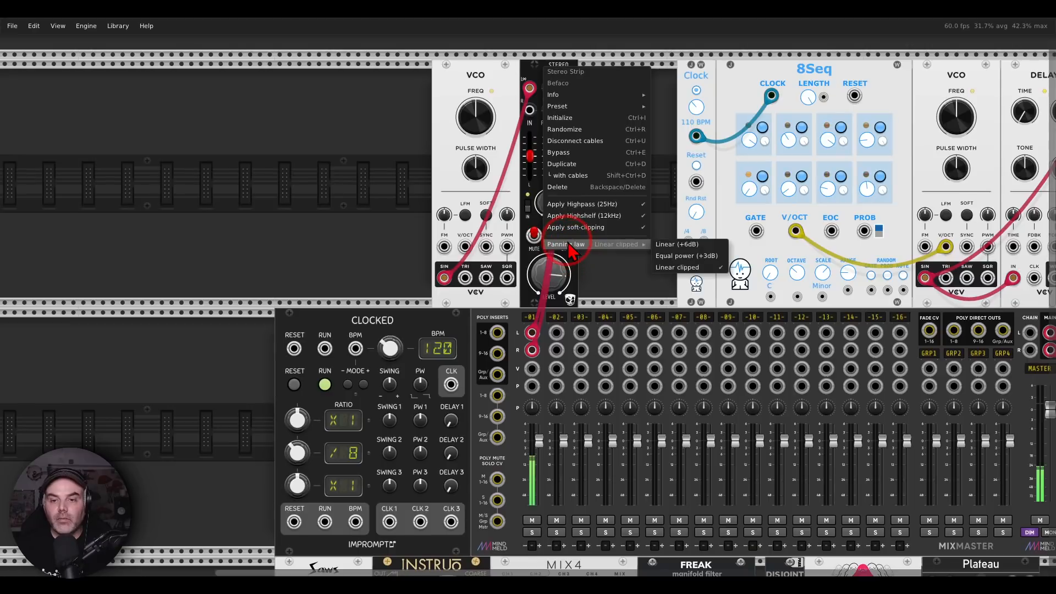
click(693, 254)
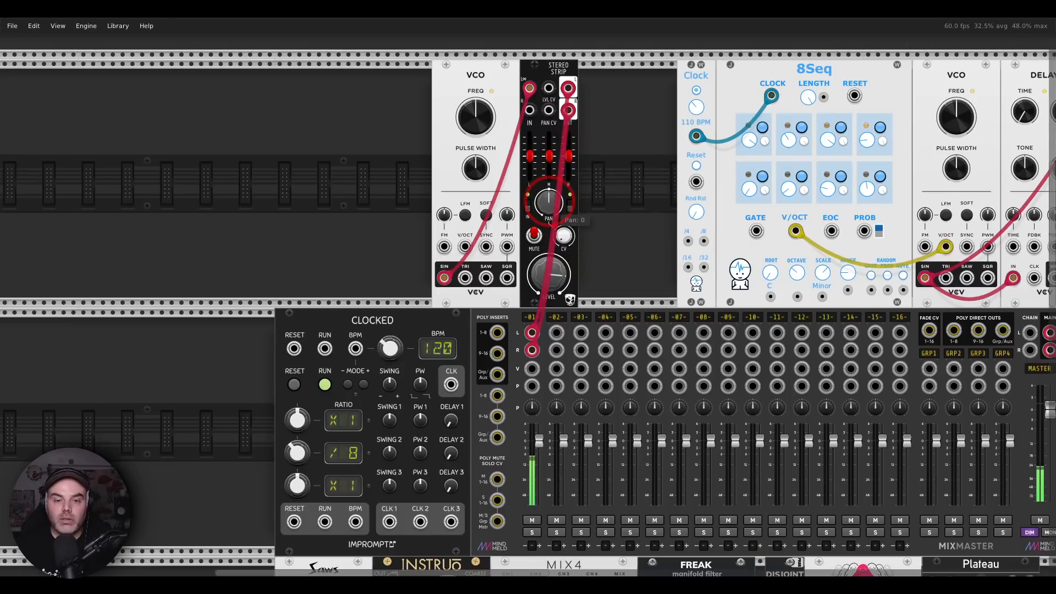
drag(552, 204, 552, 204)
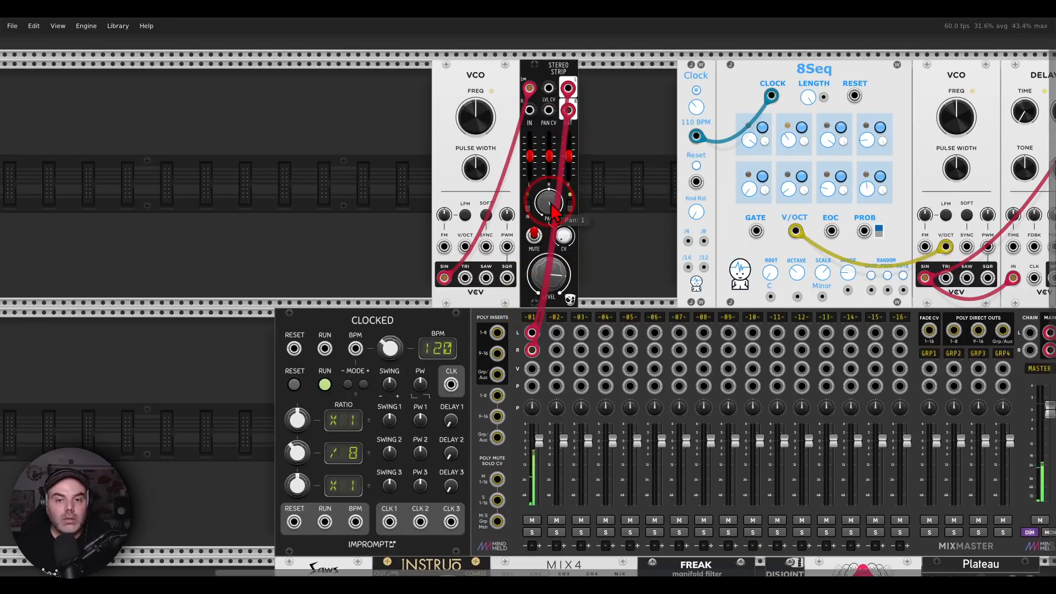
Review MixMaster's Mono pan law options and sweep the Stereo Strip's pan, returning it to centre
double_click(552, 210)
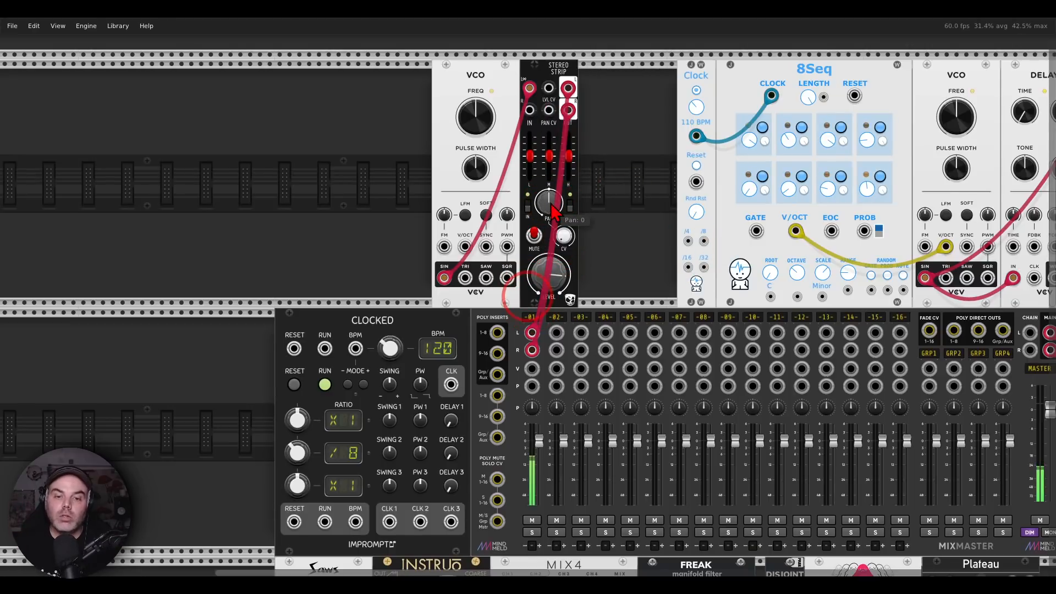
right_click(527, 319)
right_click(509, 329)
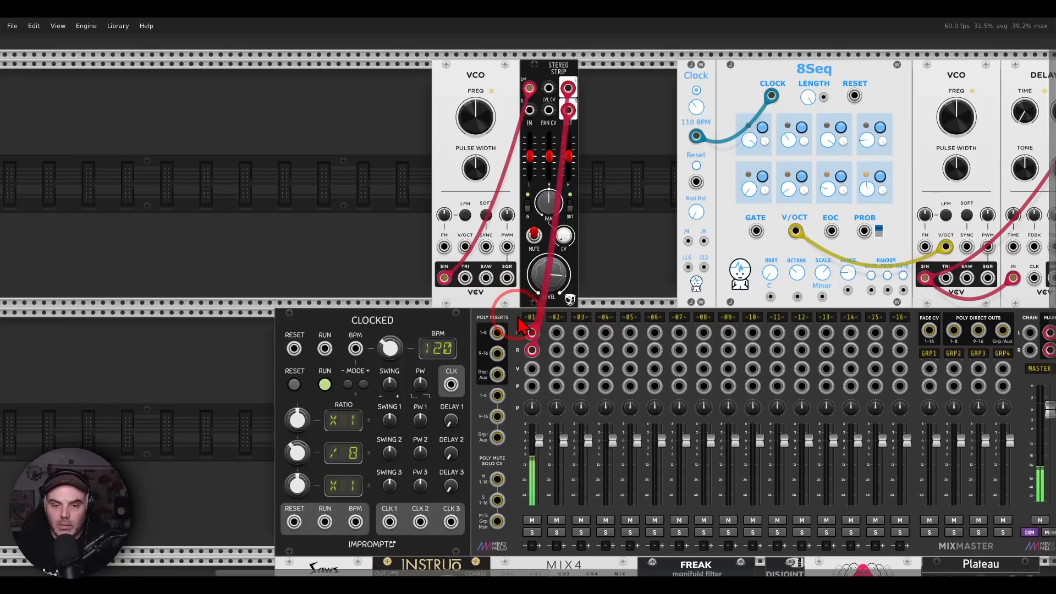
right_click(509, 330)
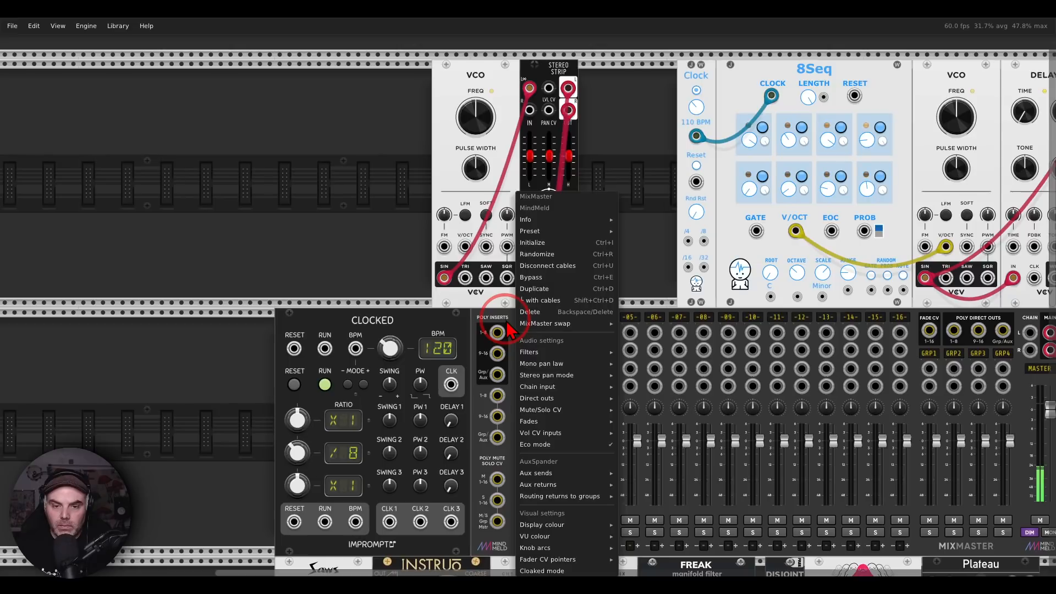
mouse_move(560, 377)
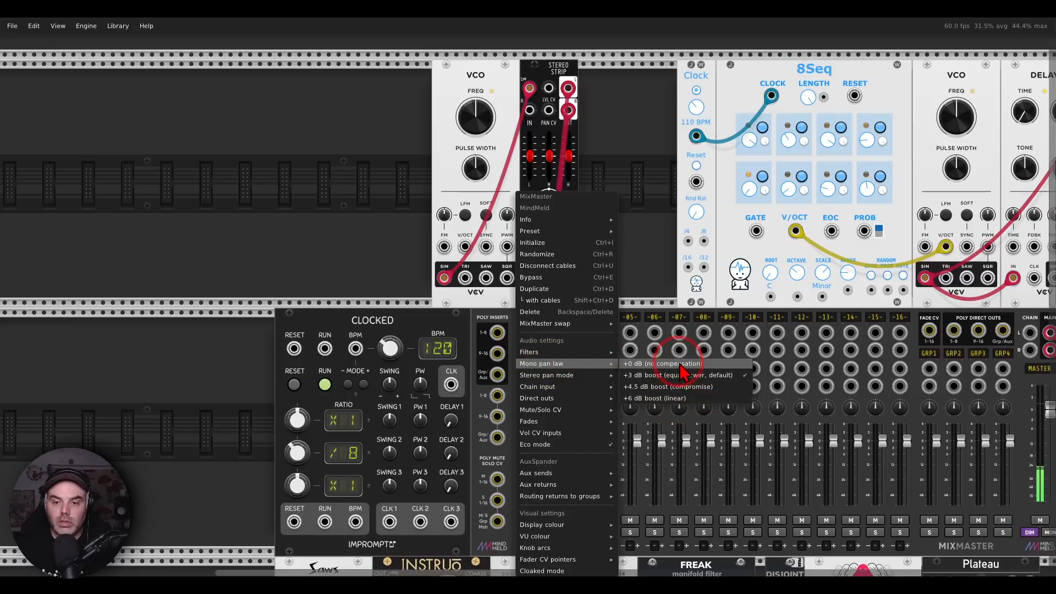
click(645, 203)
drag(553, 202, 587, 277)
double_click(553, 204)
Unplug the first Stereo Strip from MixMaster channel 1 and patch the second strip's two outputs into channel 13's L and R inputs
drag(533, 351, 610, 274)
drag(629, 216, 238, 252)
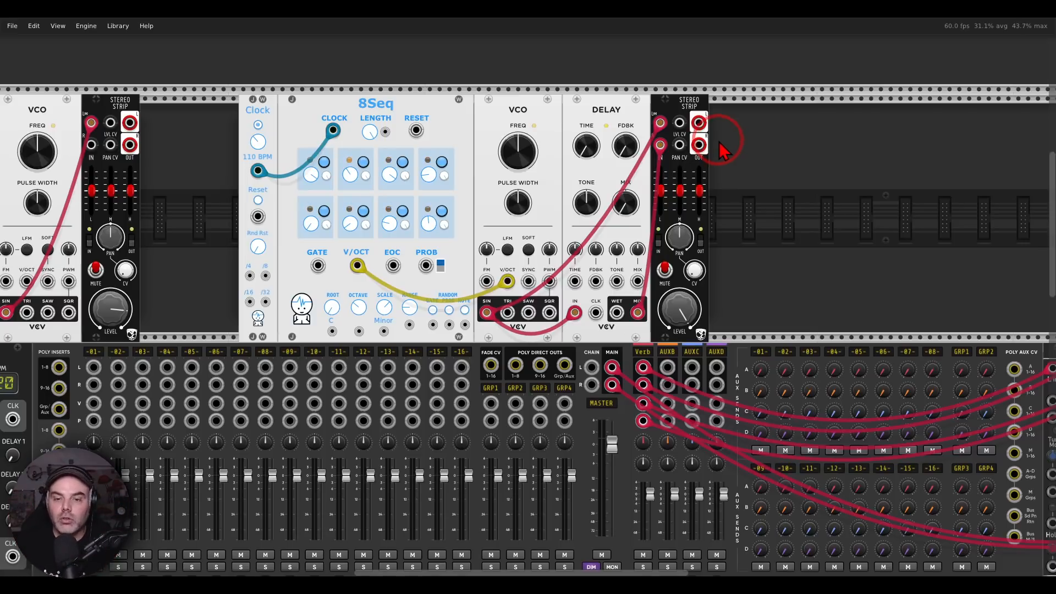
drag(699, 123, 698, 145)
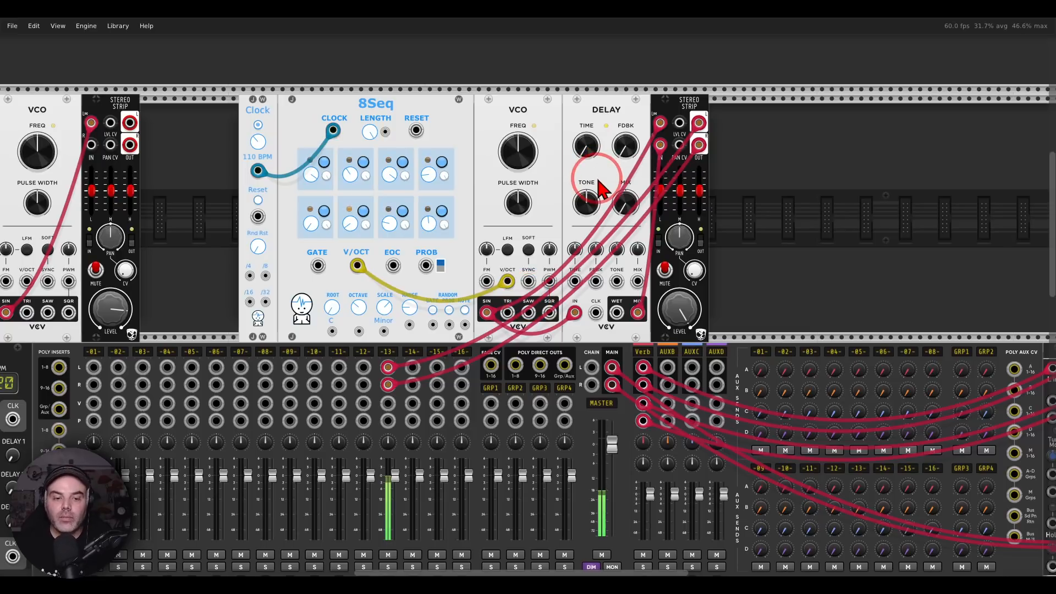
Set the Delay's mix to 100% and back down, and drop the connected Stereo Strip's gain to -60dB before raising it again
drag(598, 181, 638, 143)
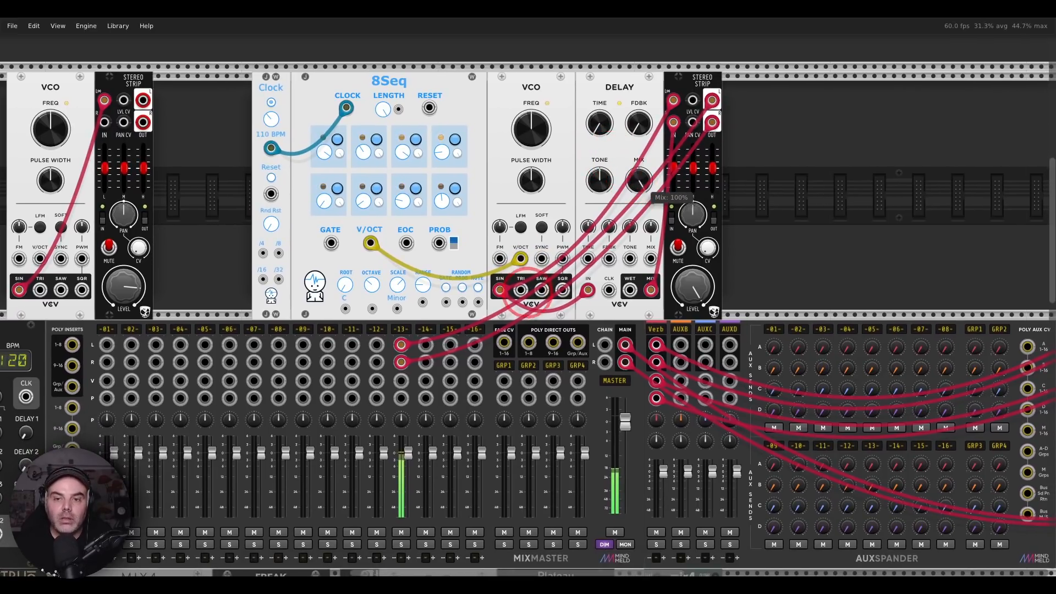
click(637, 186)
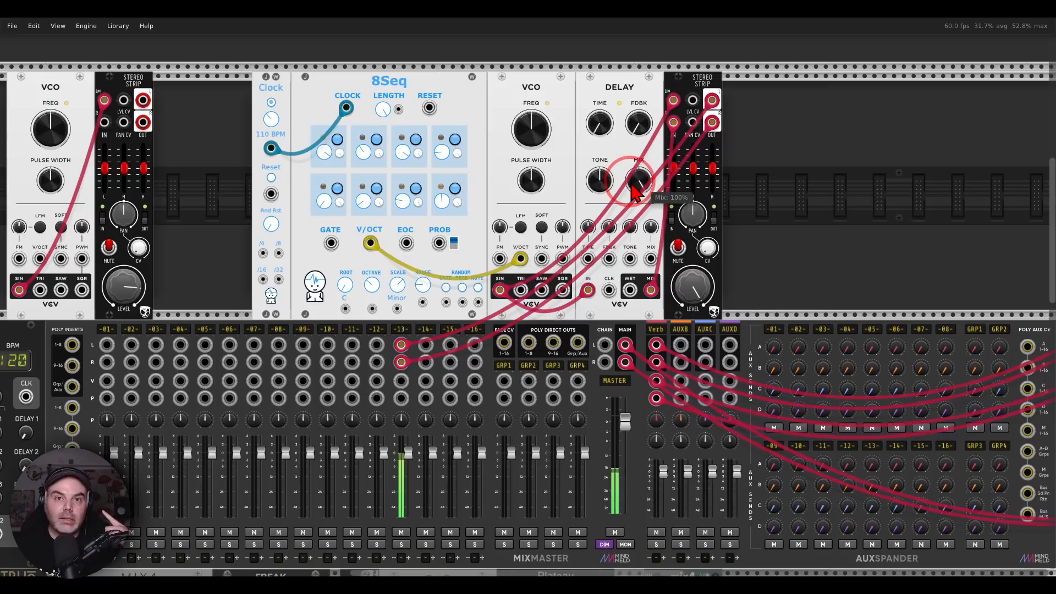
drag(637, 186, 637, 353)
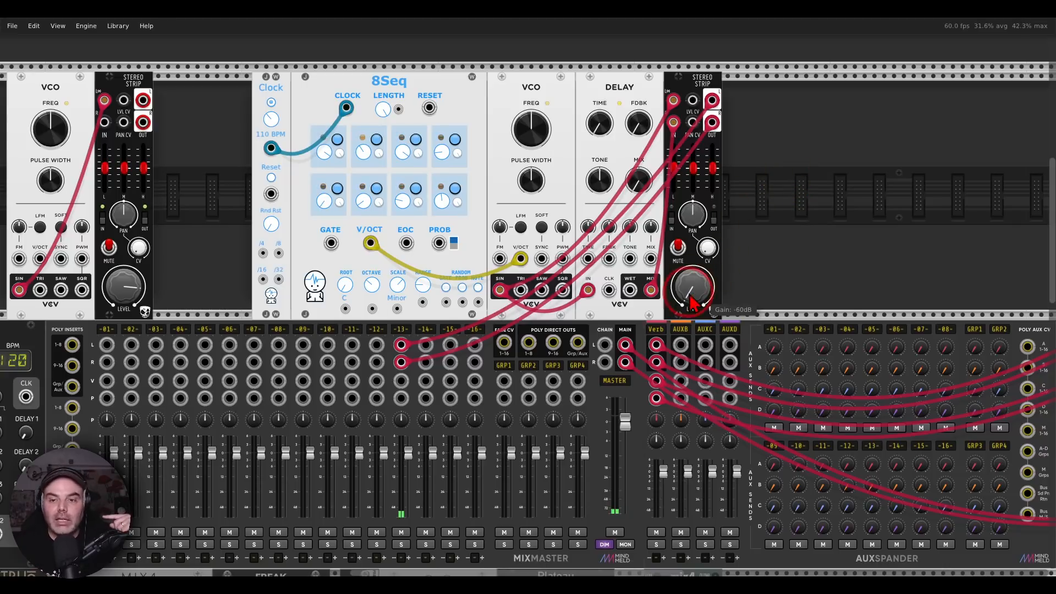
drag(717, 298, 717, 269)
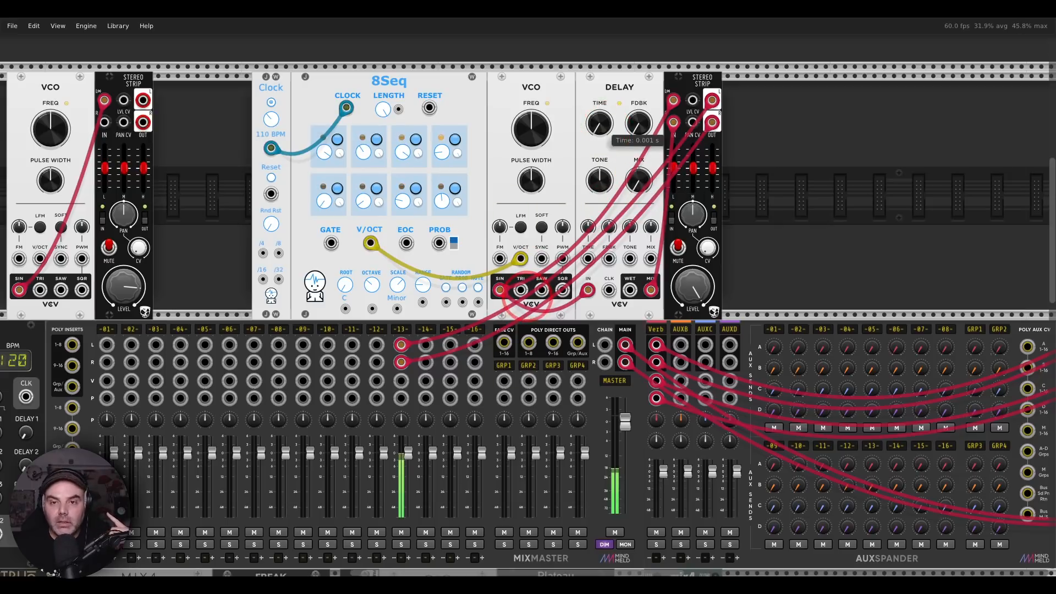
Raise the Delay's time in small increments to about 0.0028 s, comparing the mix at 0% and 100%
drag(604, 124, 604, 92)
drag(648, 187, 648, 143)
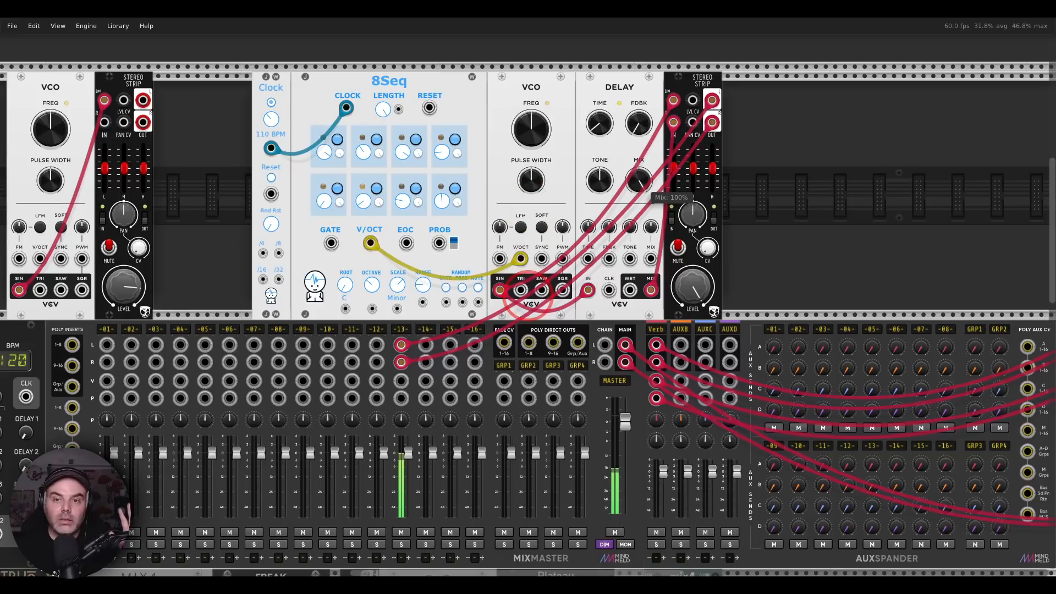
drag(648, 187, 648, 231)
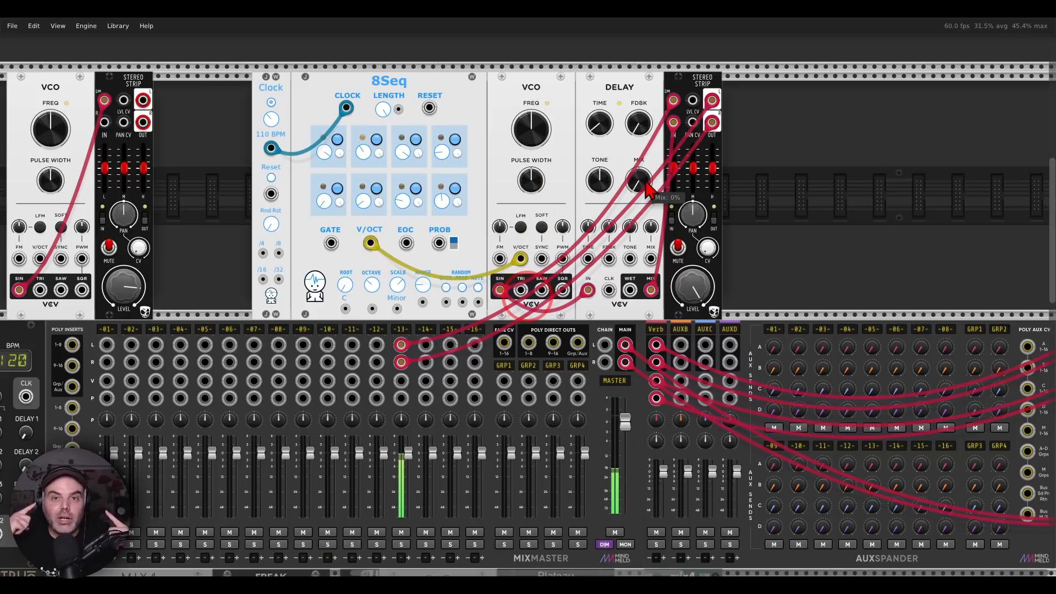
drag(648, 187, 648, 161)
drag(527, 361, 523, 299)
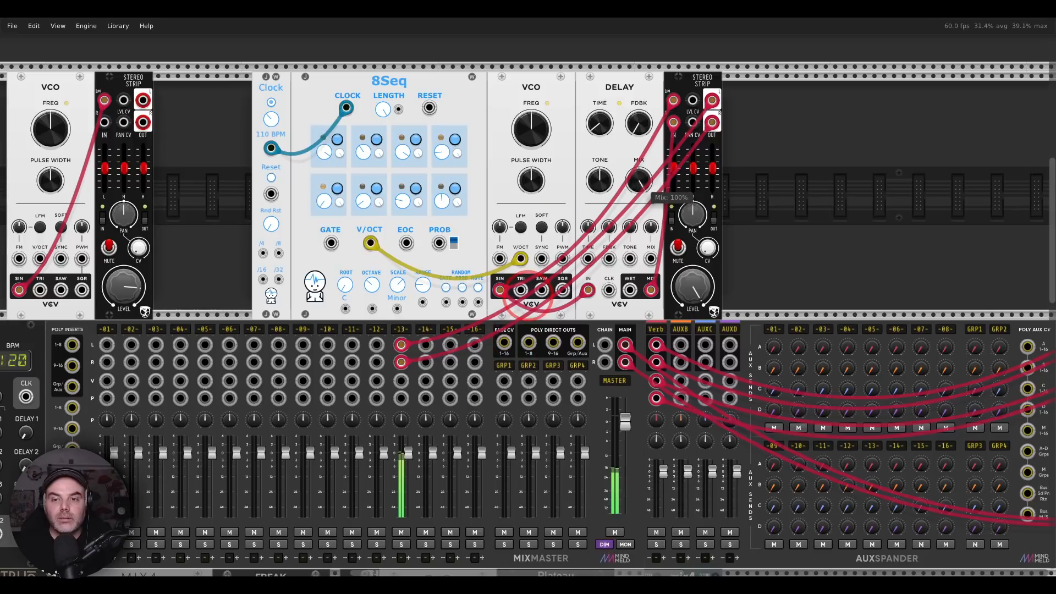
drag(602, 127, 602, 116)
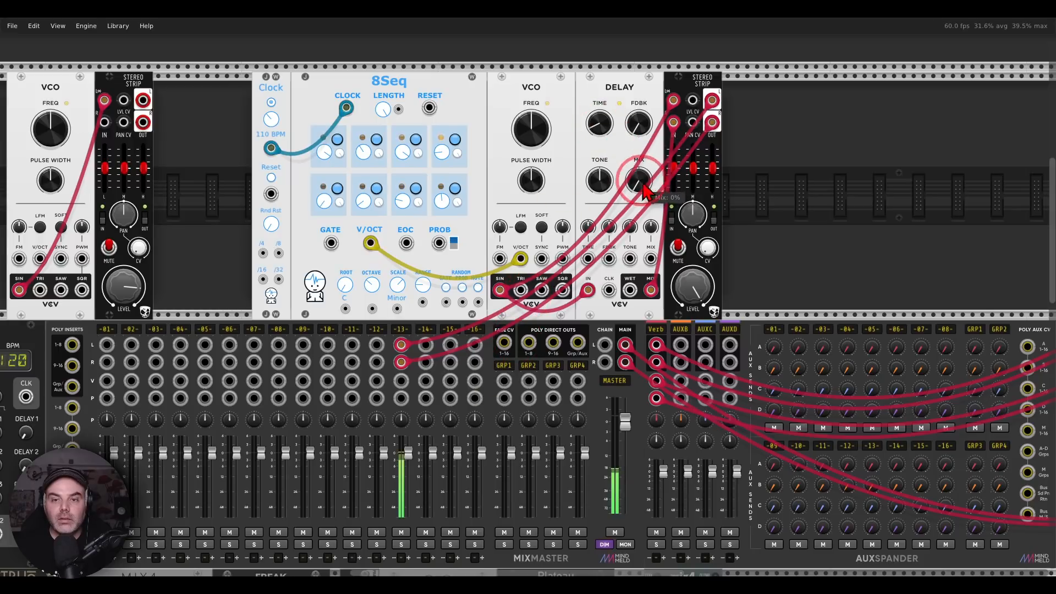
mouse_move(642, 184)
mouse_down()
mouse_move(642, 319)
mouse_move(642, 185)
mouse_up()
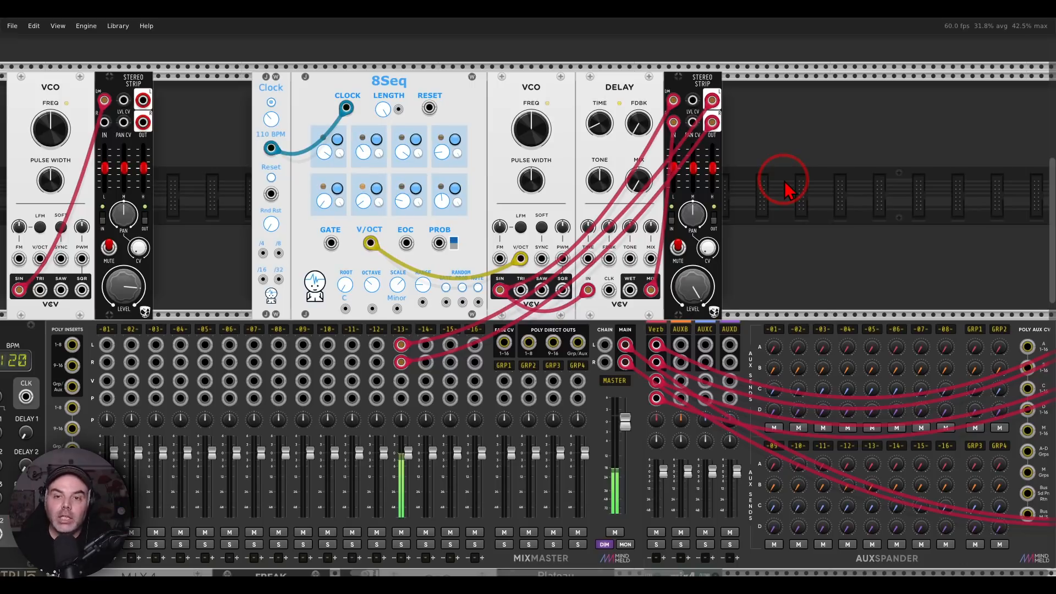
Raise the Delay's time to about 0.031 s with the mix at 100%, and shorten it again to compare the widening effect
mouse_move(597, 122)
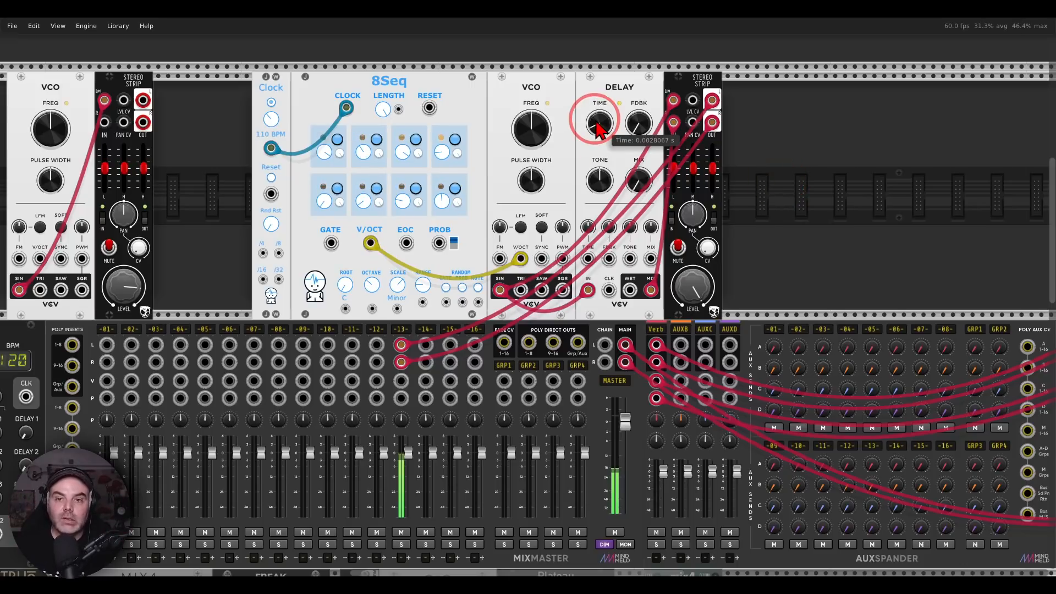
mouse_move(599, 126)
mouse_down()
mouse_move(522, 301)
mouse_move(599, 128)
mouse_up()
mouse_move(638, 190)
mouse_down()
mouse_move(528, 283)
mouse_move(638, 184)
mouse_up()
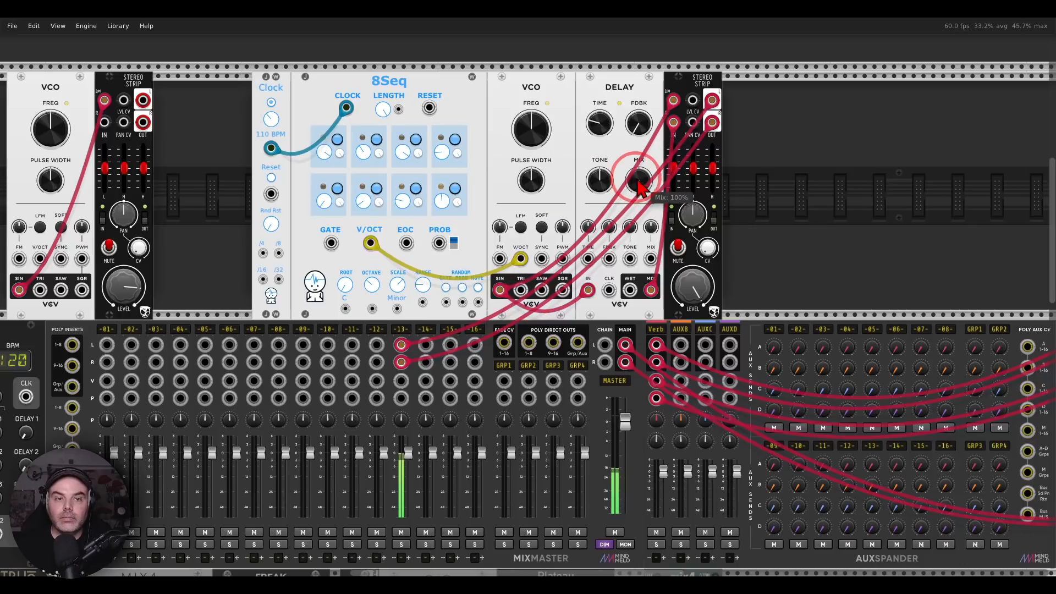
mouse_move(600, 128)
mouse_down()
mouse_move(528, 299)
mouse_move(600, 132)
mouse_up()
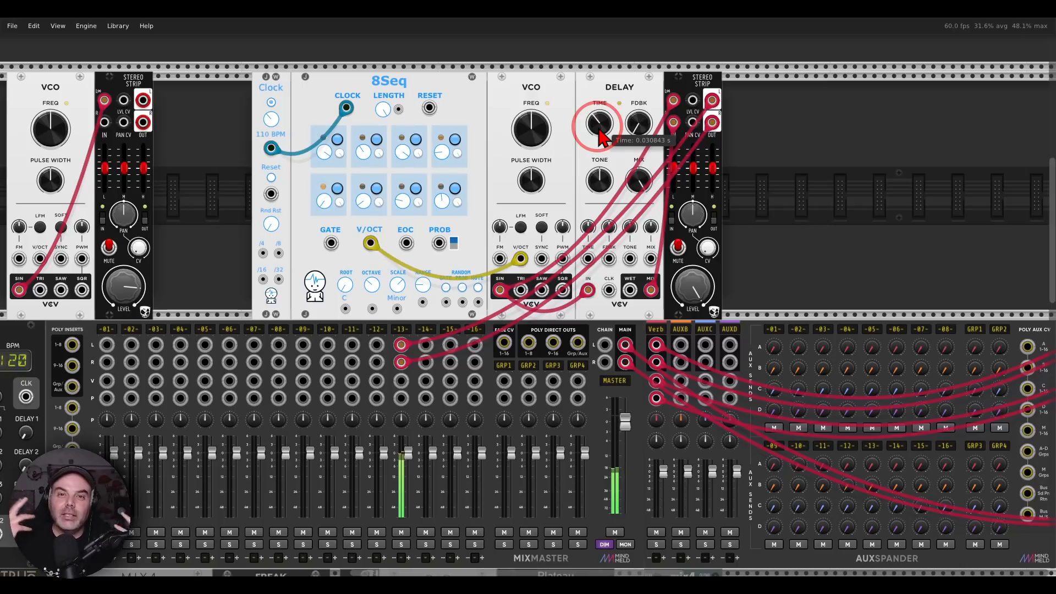
drag(598, 130, 596, 128)
drag(638, 179, 638, 178)
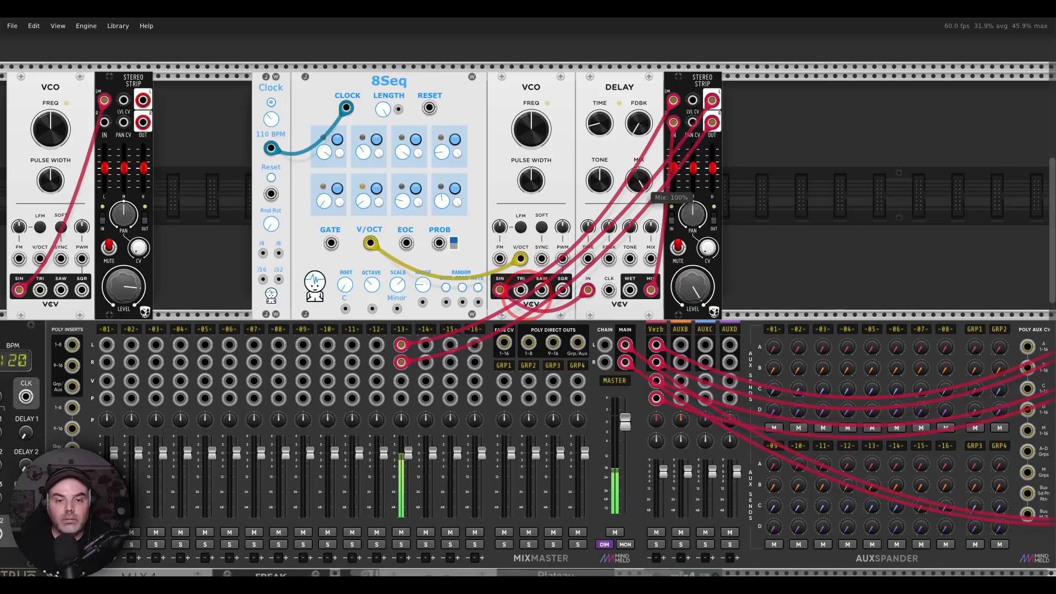
Turn the second Stereo Strip's level fully down and unplug its outputs from MixMaster channel 13
click(692, 291)
drag(692, 291, 692, 291)
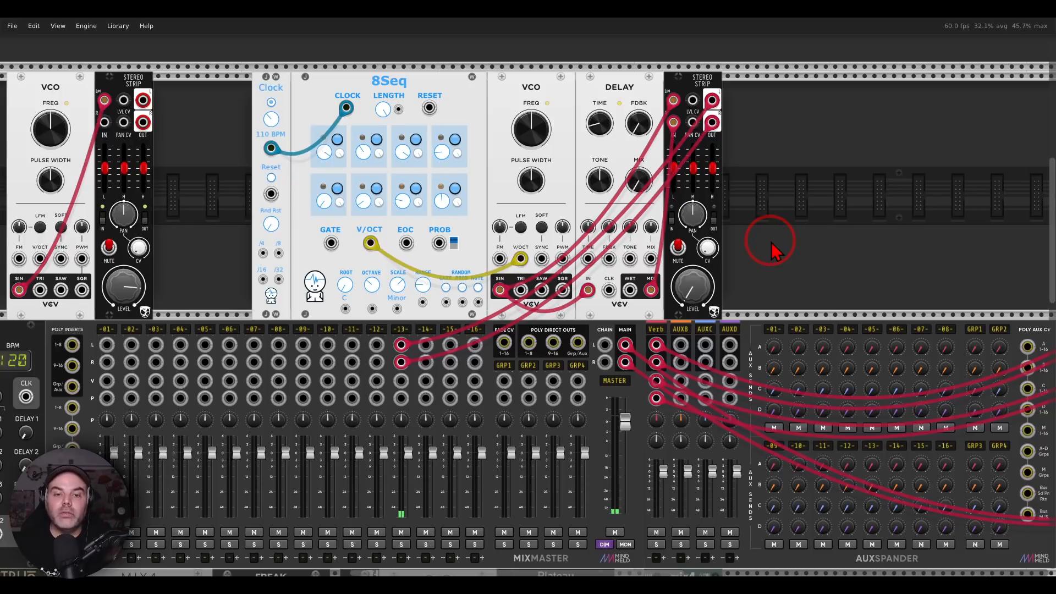
drag(401, 345, 409, 310)
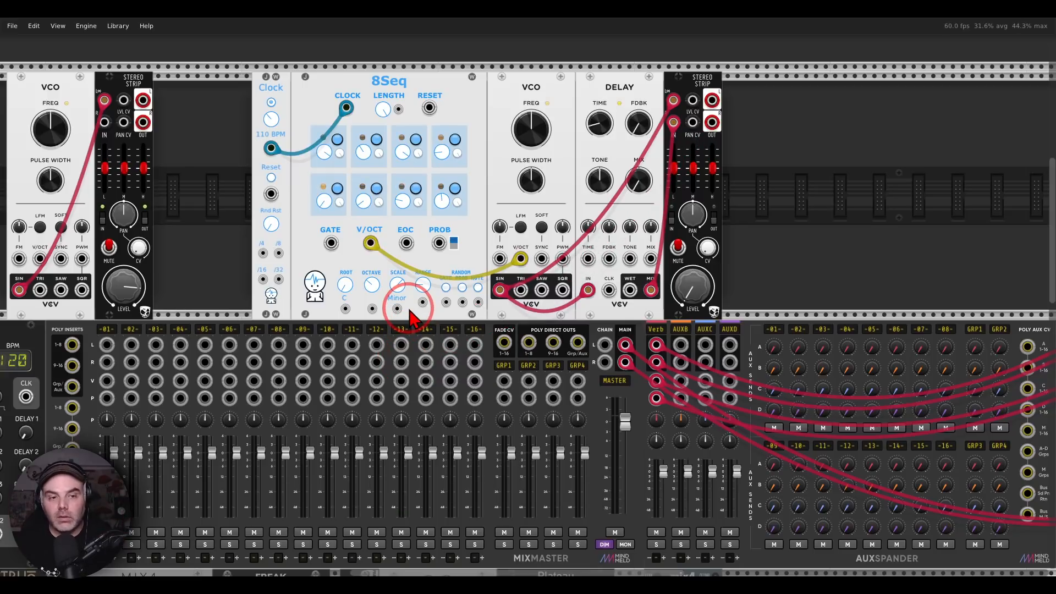
Delete all modules in the row above MixMaster, including both VCOs, both Stereo Strips, 8Seq and the Delay
scroll(410, 309, down, 1)
drag(275, 238, 407, 197)
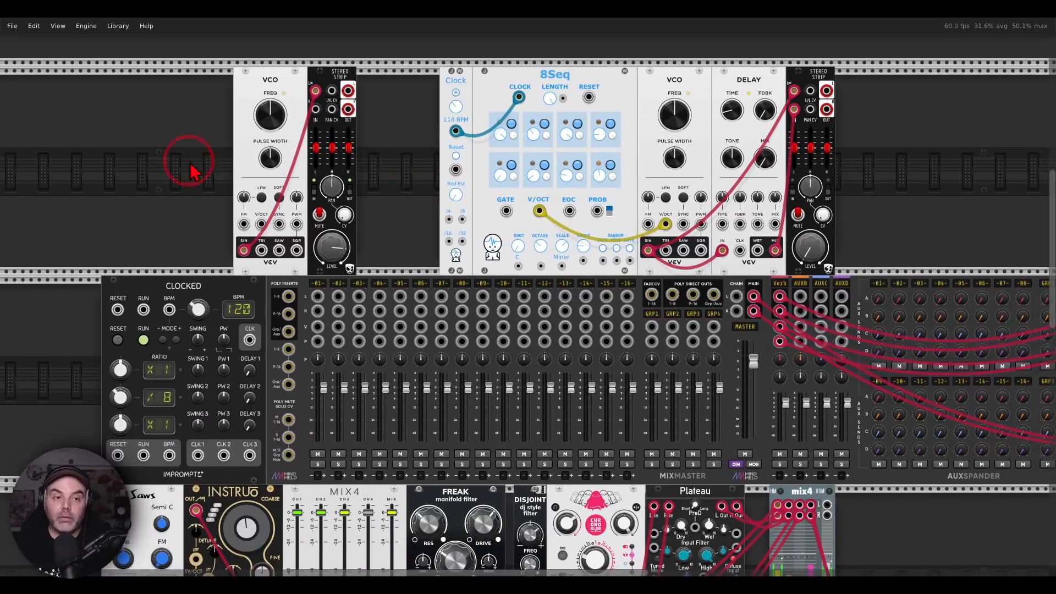
drag(171, 162, 854, 164)
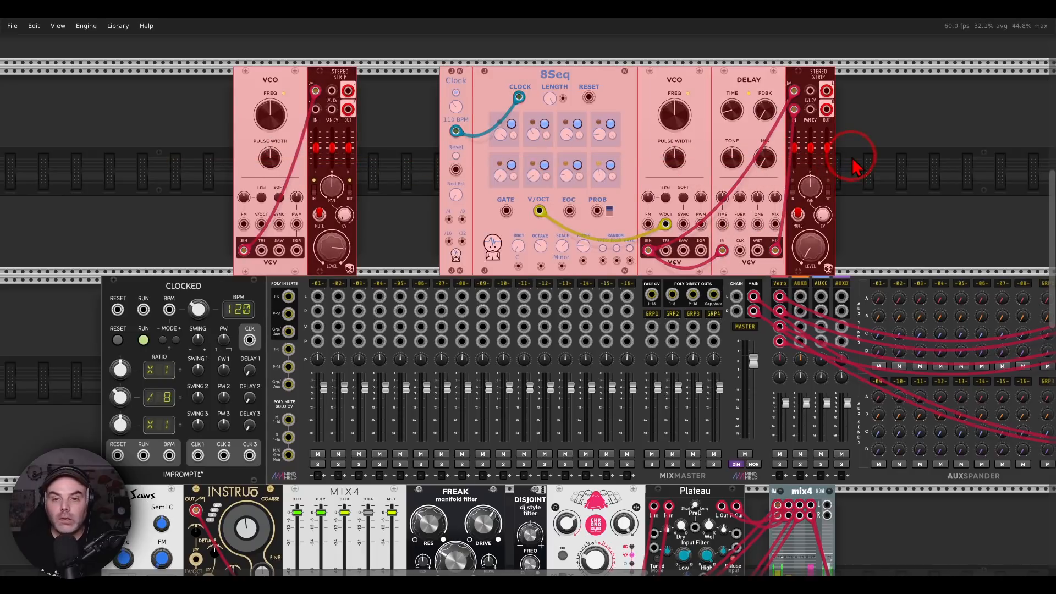
key(Delete)
Delete all modules in the two rows below MixMaster, from Saws through the last Plateau
scroll(770, 201, down, 10)
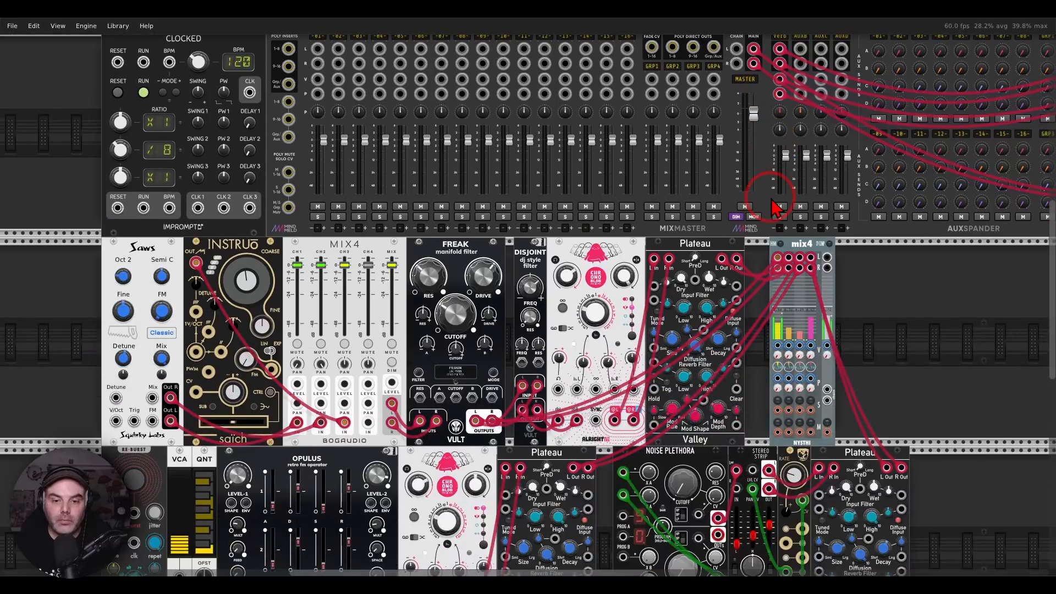
scroll(879, 148, down, 3)
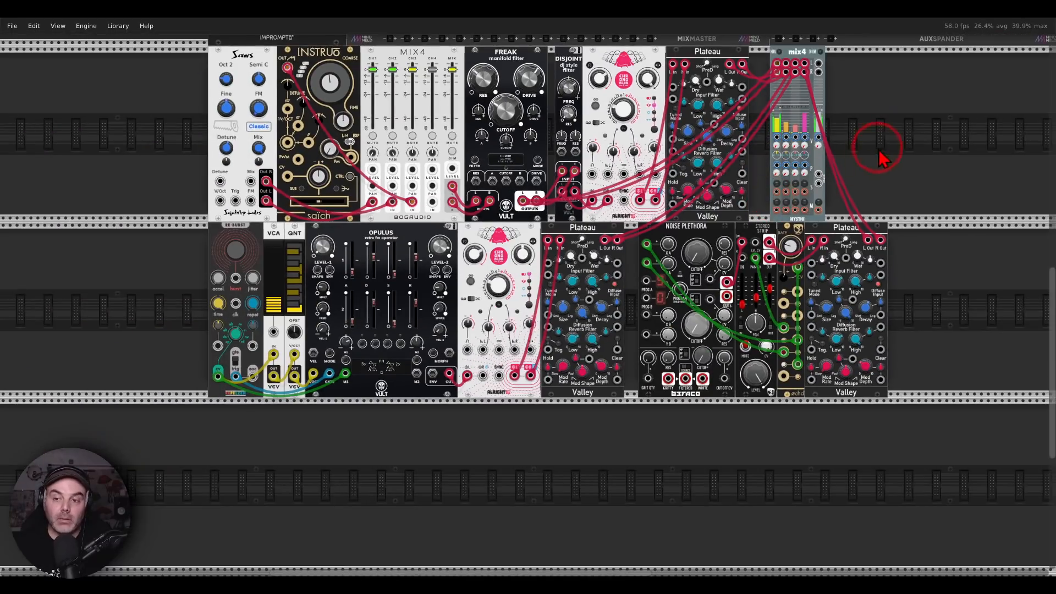
drag(902, 168, 159, 430)
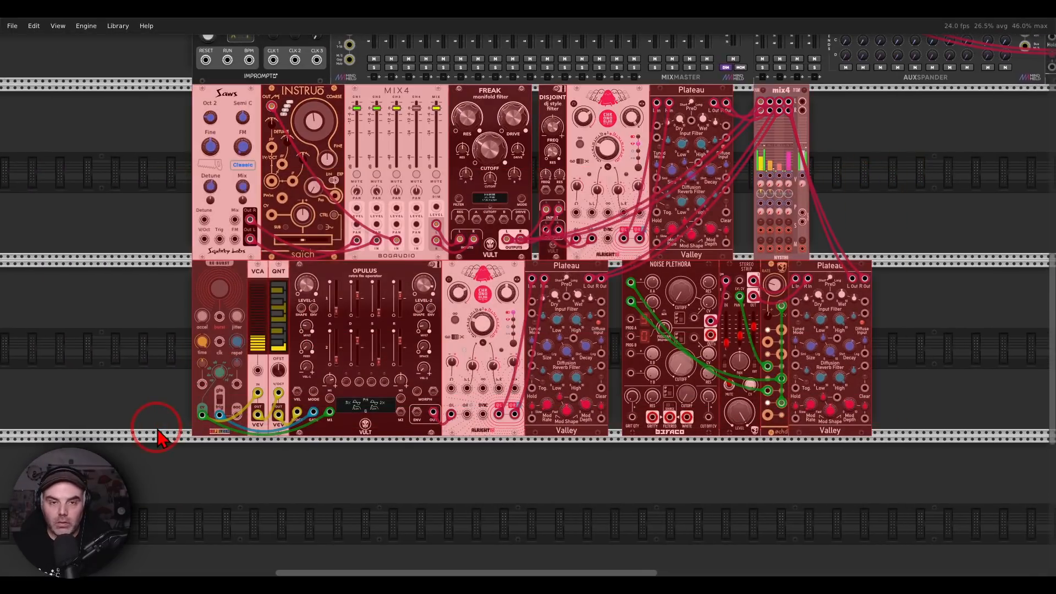
key(Delete)
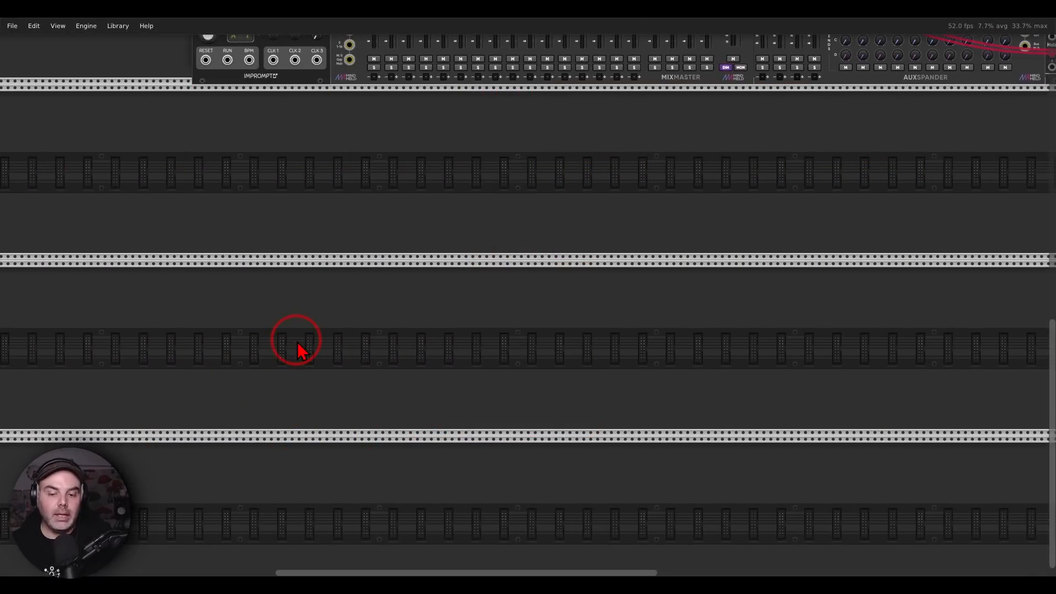
Review the viewer's question about ambient drone combos and Stereo Strip panning, and return to the rack
click(708, 585)
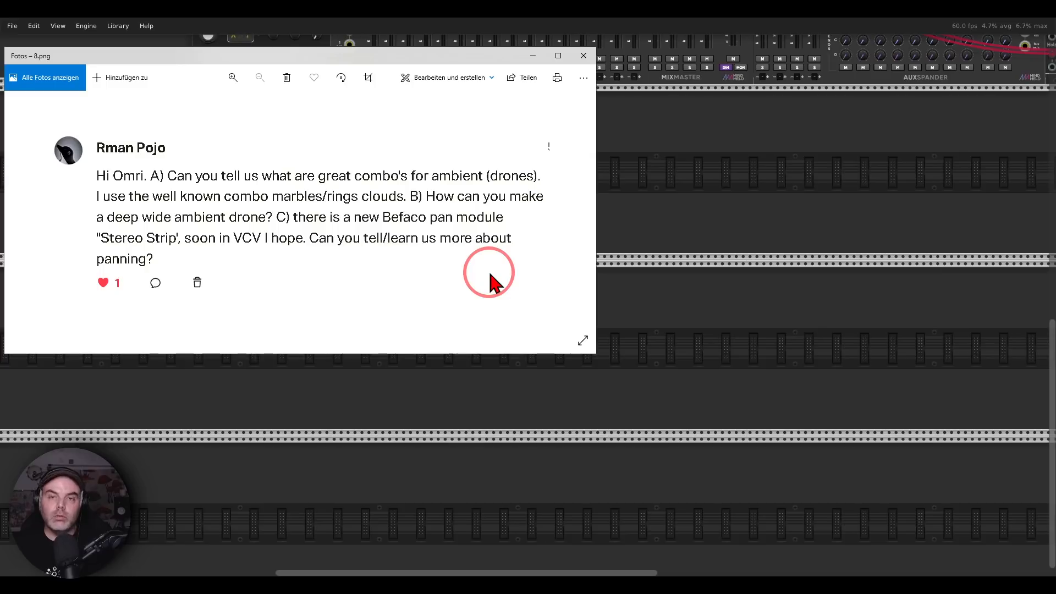
click(577, 208)
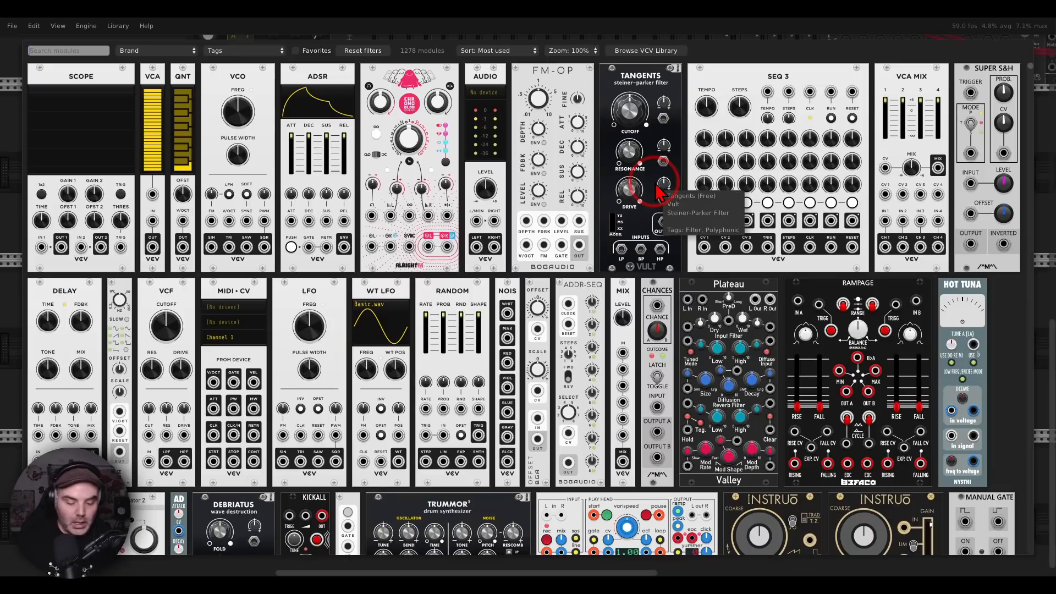
Search the module library for "mutable" and place the texture synthesizer in the row below MixMaster
text(mut)
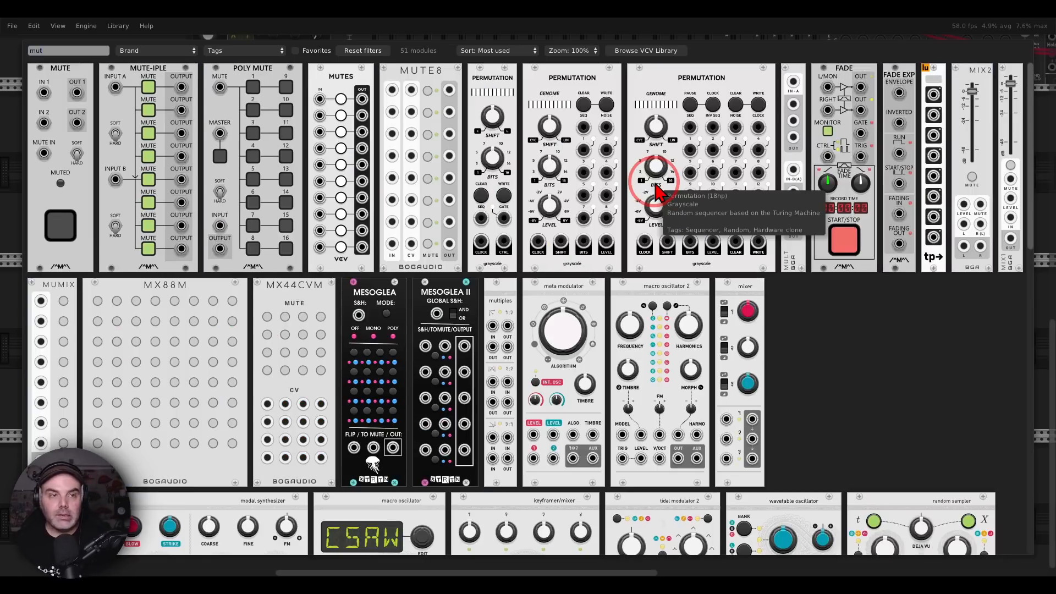
text(able)
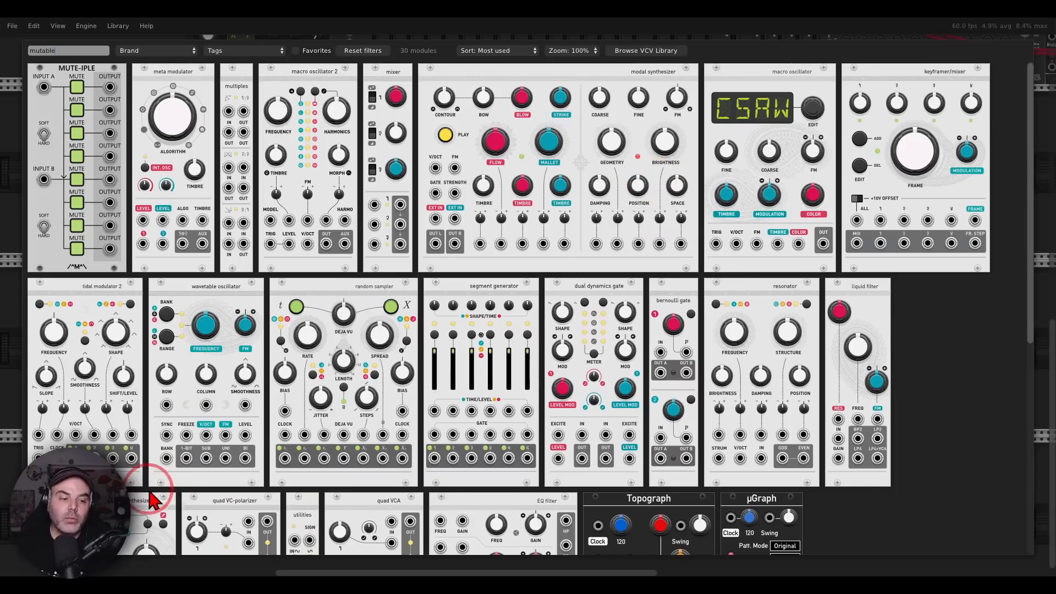
drag(146, 511, 609, 236)
scroll(485, 170, up, 3)
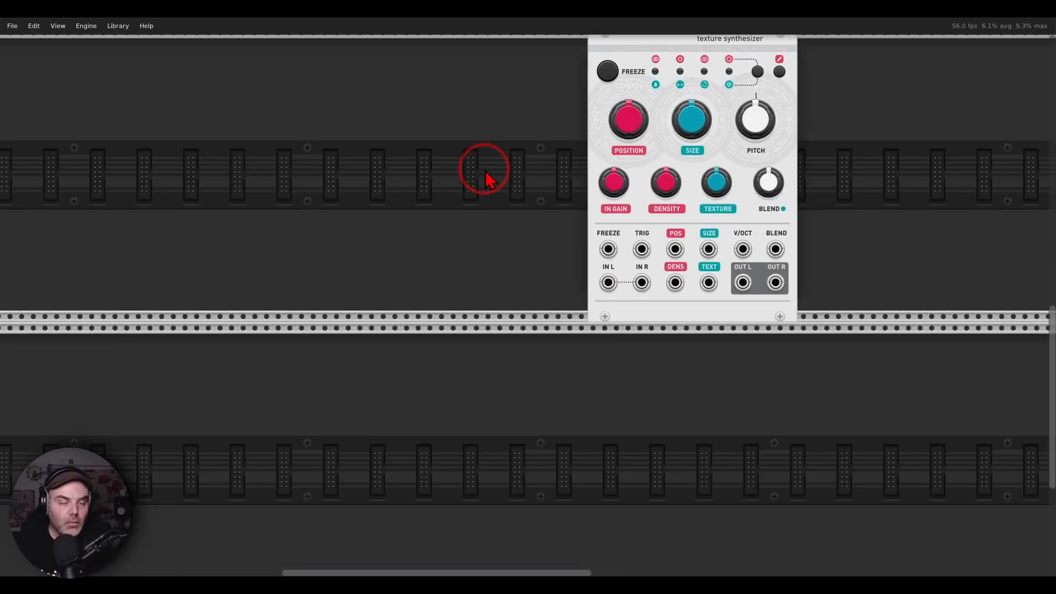
drag(516, 130, 601, 256)
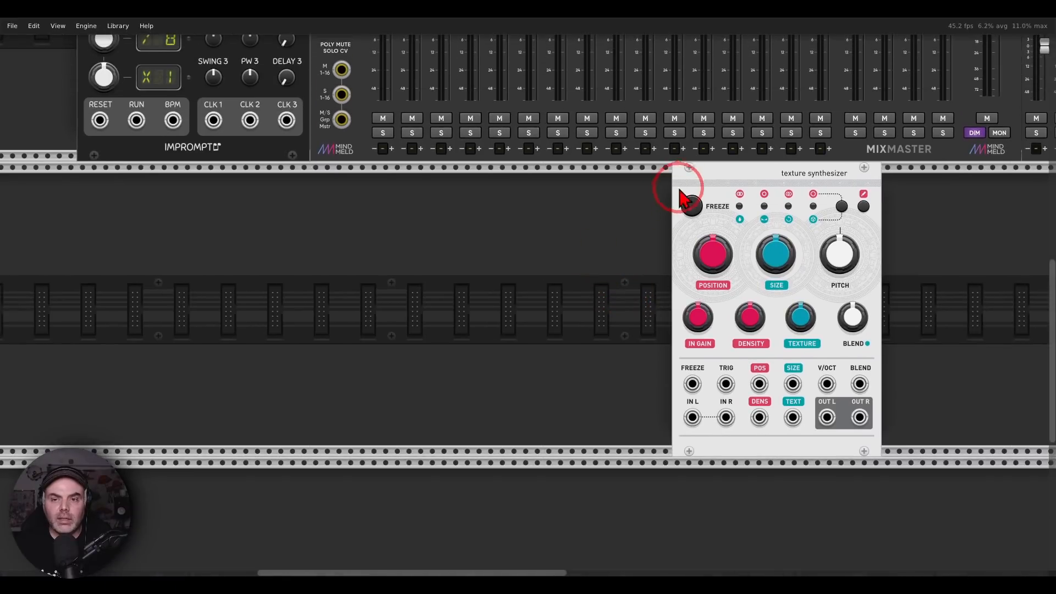
drag(685, 193, 708, 192)
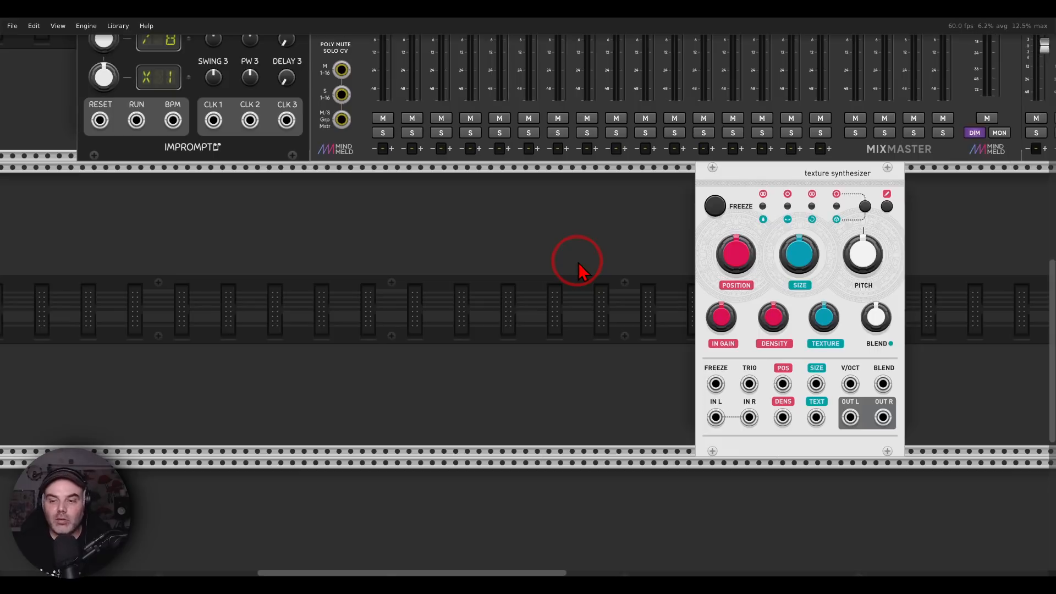
Add the segment generator module beside the texture synthesizer
mouse_move(877, 160)
mouse_down()
mouse_move(715, 155)
mouse_move(907, 223)
mouse_move(888, 172)
mouse_up()
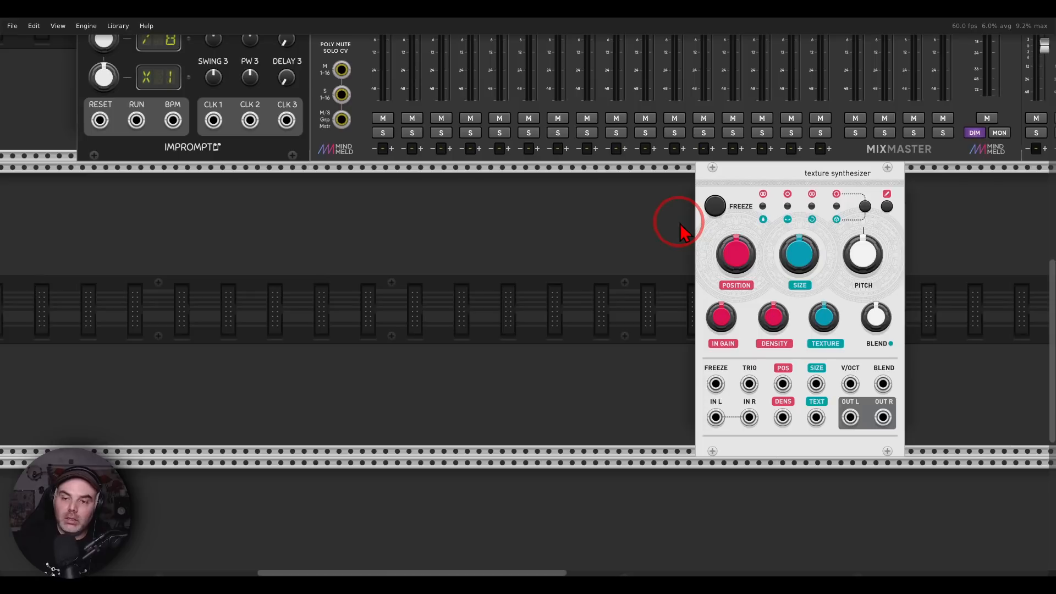
right_click(547, 269)
drag(524, 290, 519, 267)
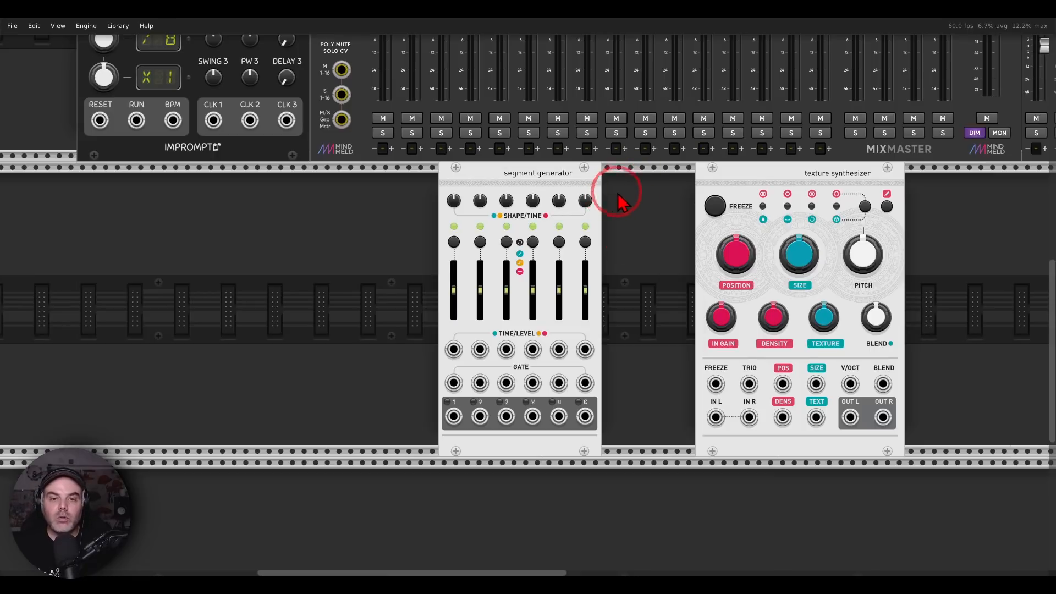
mouse_move(608, 164)
mouse_down()
mouse_move(589, 161)
mouse_move(420, 217)
mouse_move(632, 193)
mouse_move(630, 168)
mouse_up()
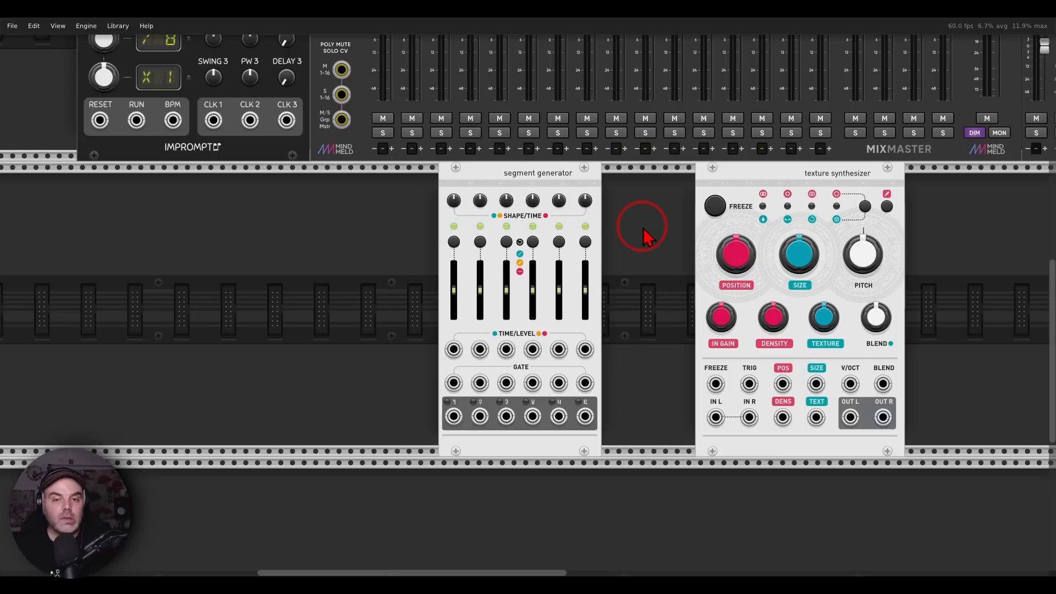
Delete the segment generator and the texture synthesizer from the rack
drag(346, 253, 864, 246)
click(648, 305)
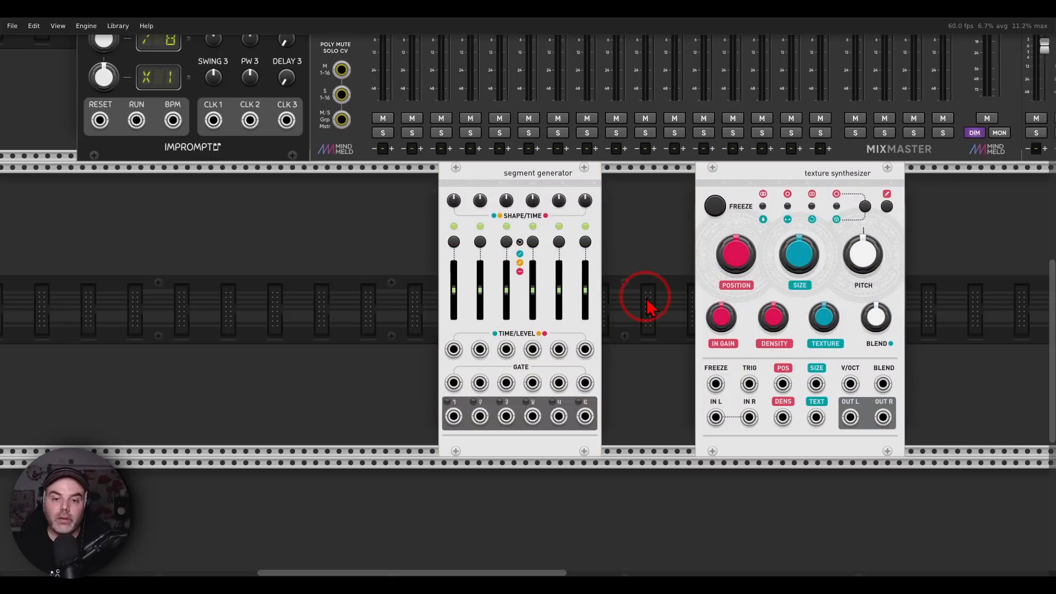
drag(378, 290, 770, 277)
key(Delete)
Open the module browser
right_click(633, 277)
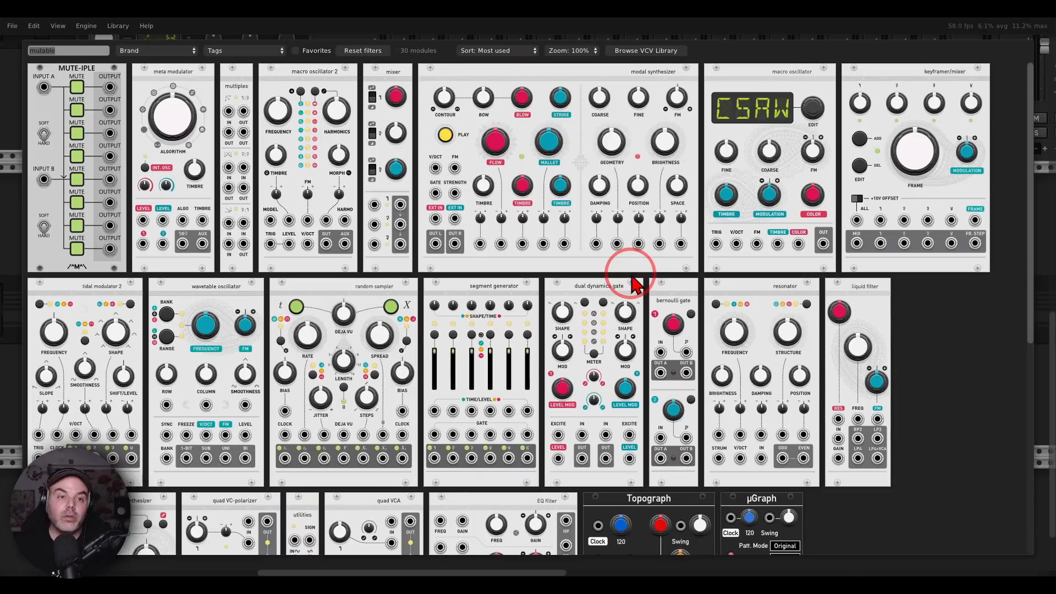
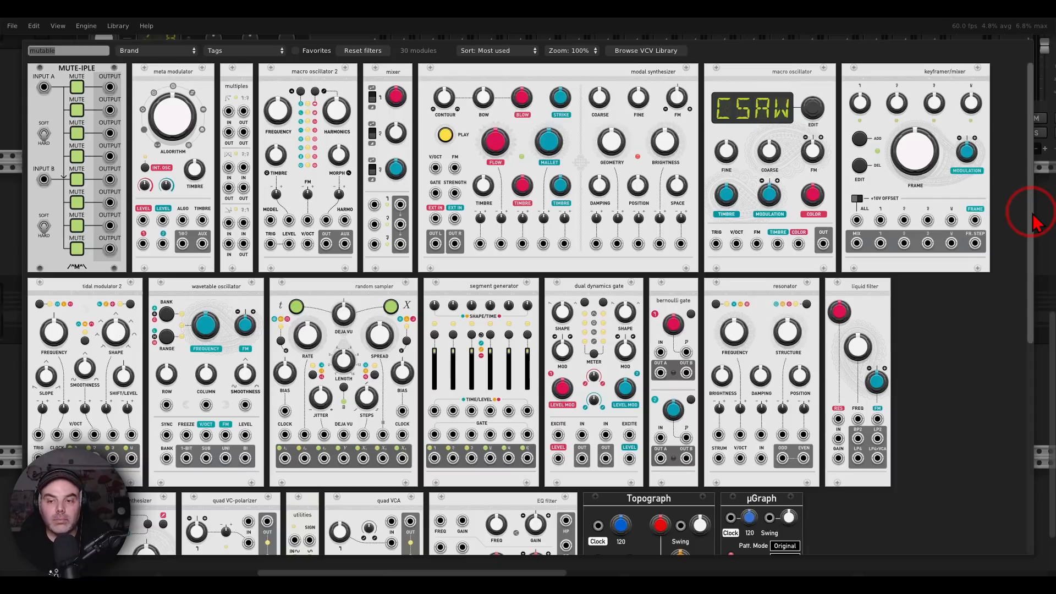
Close the module browser and view the next viewer question, 10.png, in the Fotos image viewer before returning to VCV Rack
click(1039, 220)
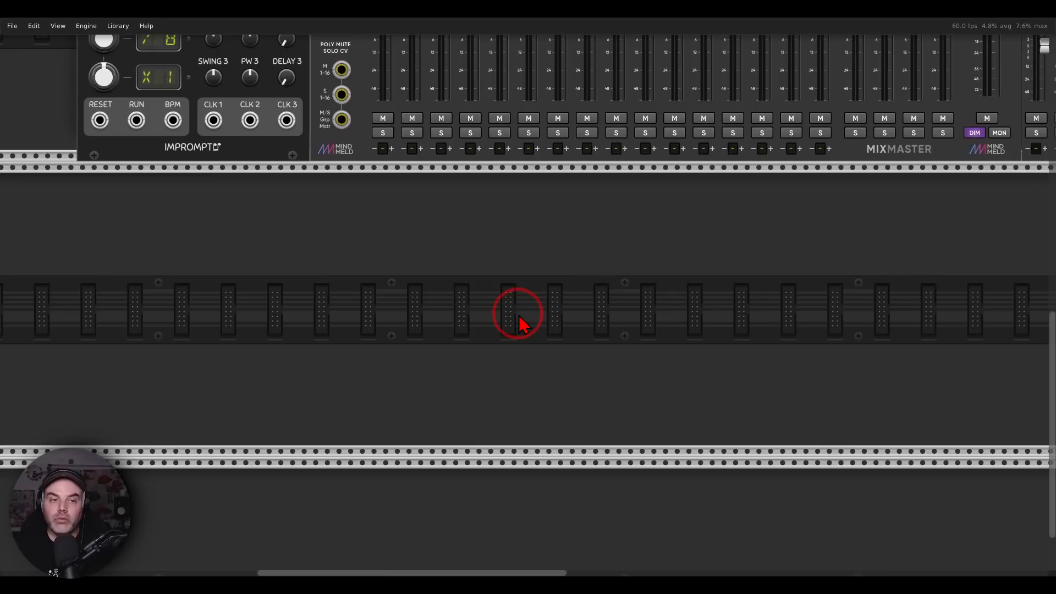
click(712, 587)
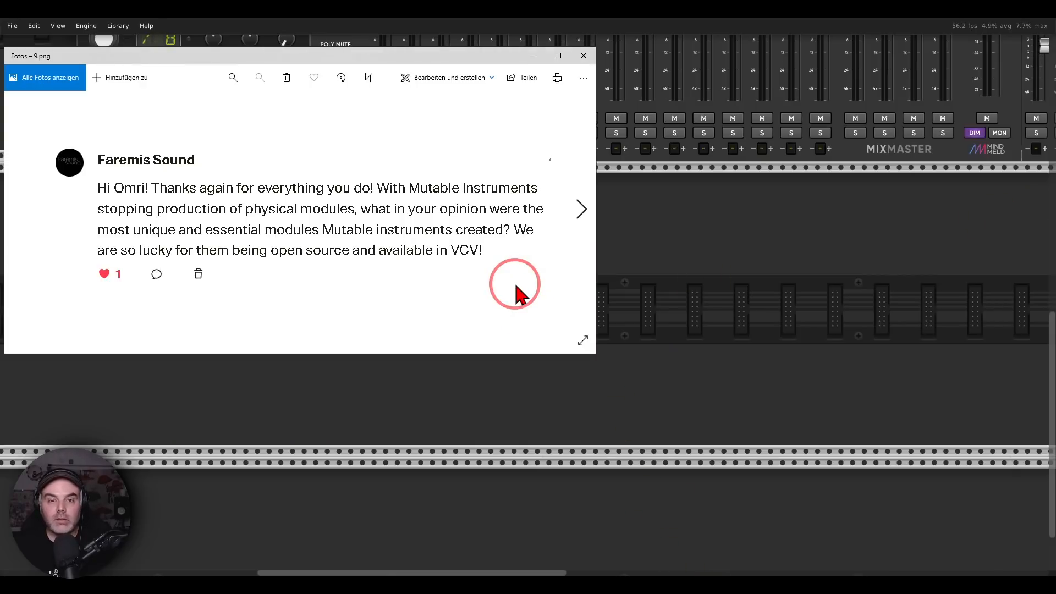
click(581, 210)
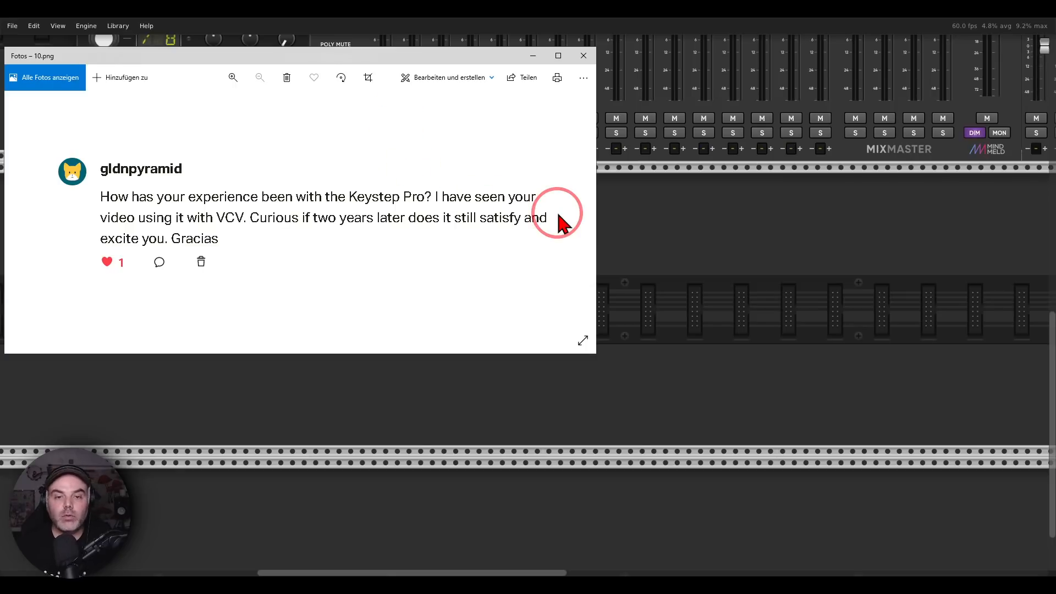
click(647, 242)
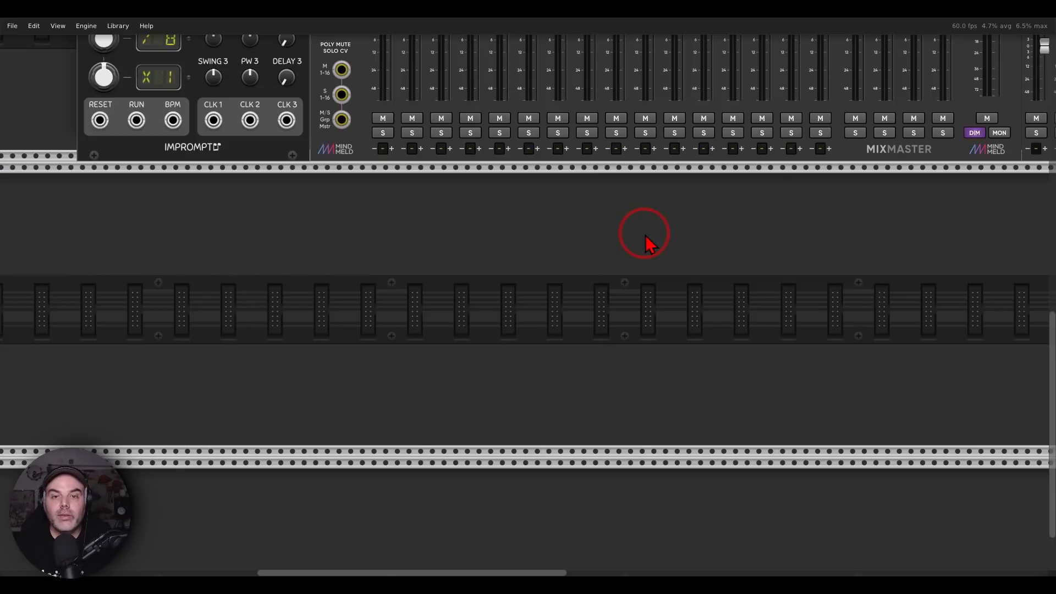